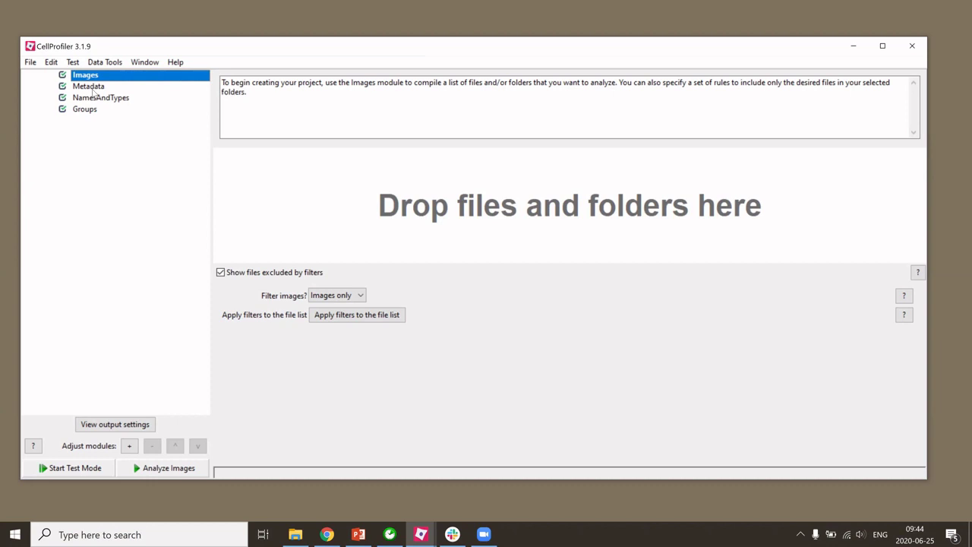
{"action": "left_click", "coordinate": [92, 130]}
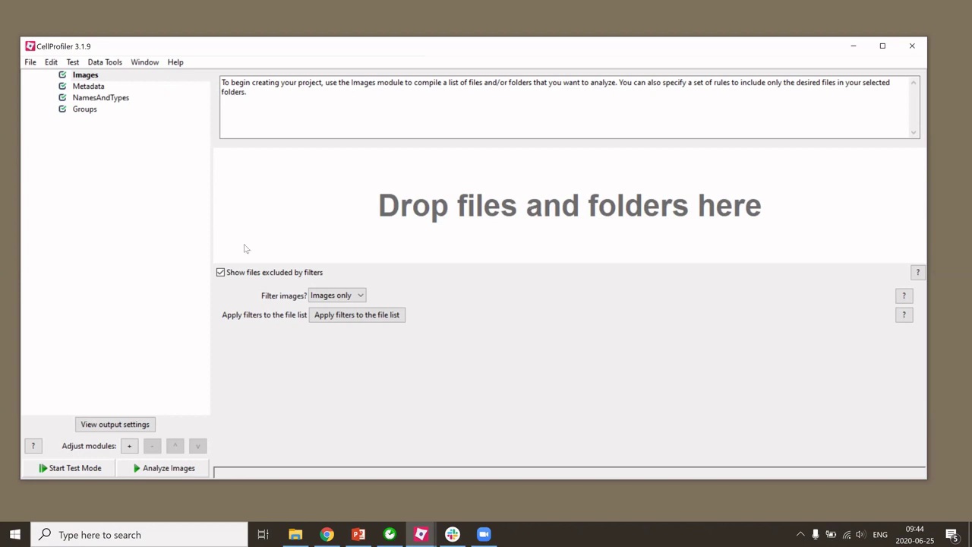
{"action": "left_click", "coordinate": [85, 75]}
{"action": "left_click", "coordinate": [88, 86]}
{"action": "left_click", "coordinate": [85, 75]}
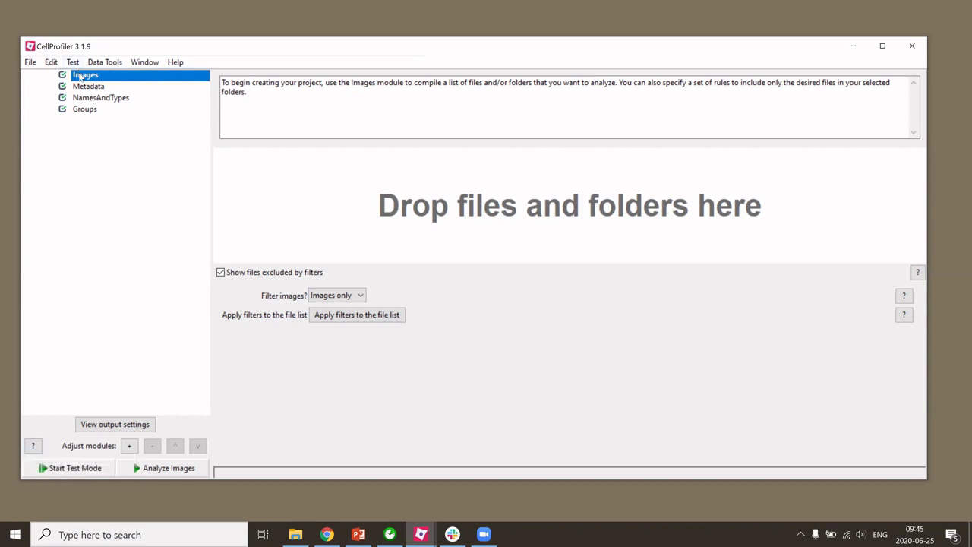
Open the Metadata module's help, enlarge its window to read the description, and close it.
{"action": "left_click", "coordinate": [84, 87]}
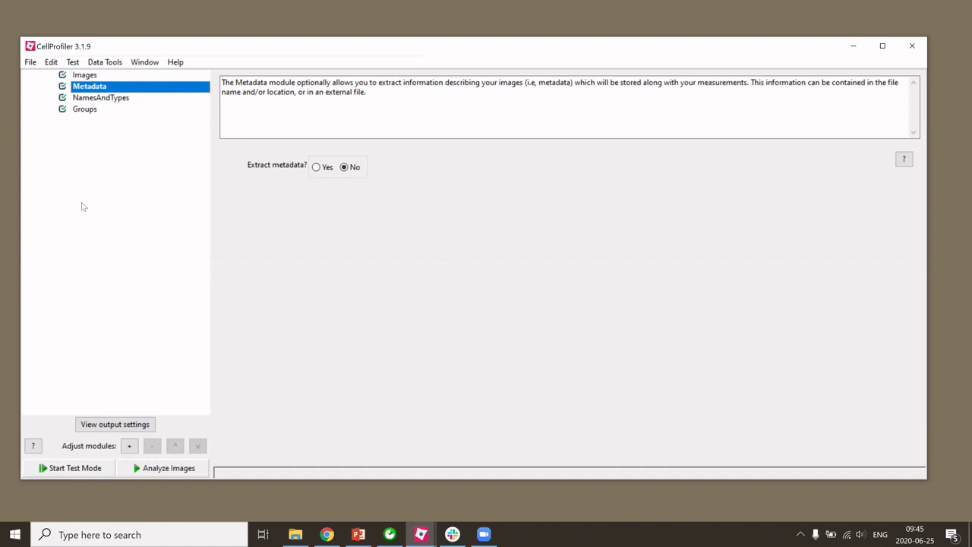
{"action": "left_click", "coordinate": [33, 446]}
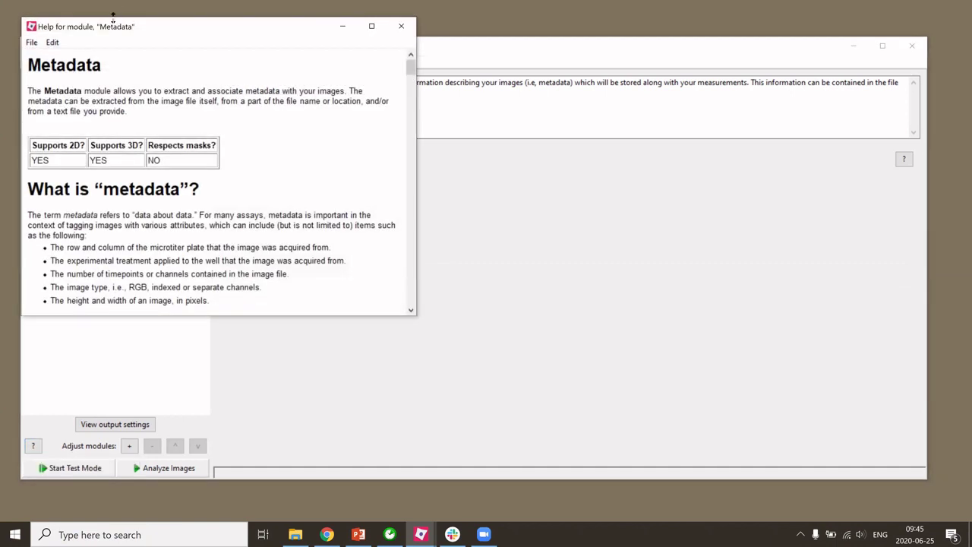
{"action": "left_click_drag", "start_coordinate": [145, 28], "coordinate": [309, 36]}
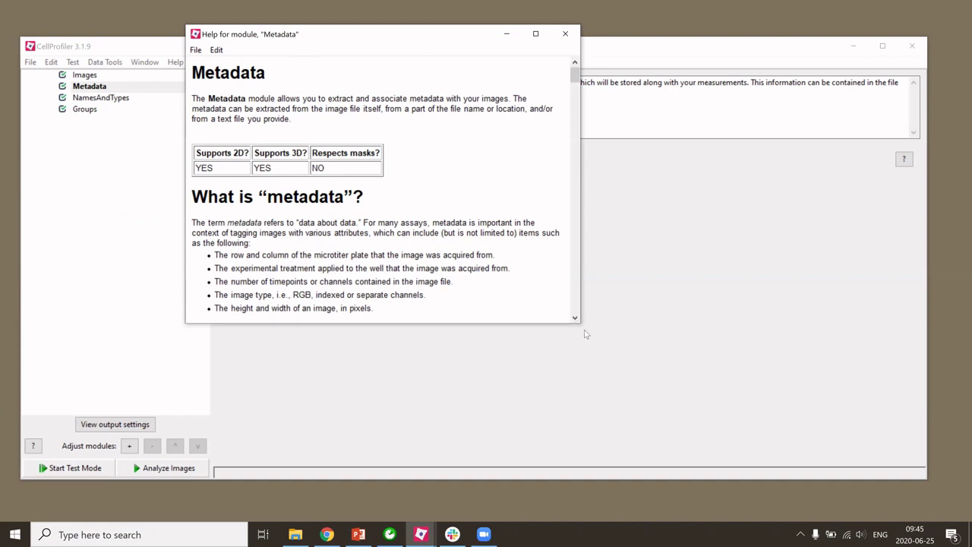
{"action": "left_click_drag", "start_coordinate": [578, 323], "coordinate": [587, 450]}
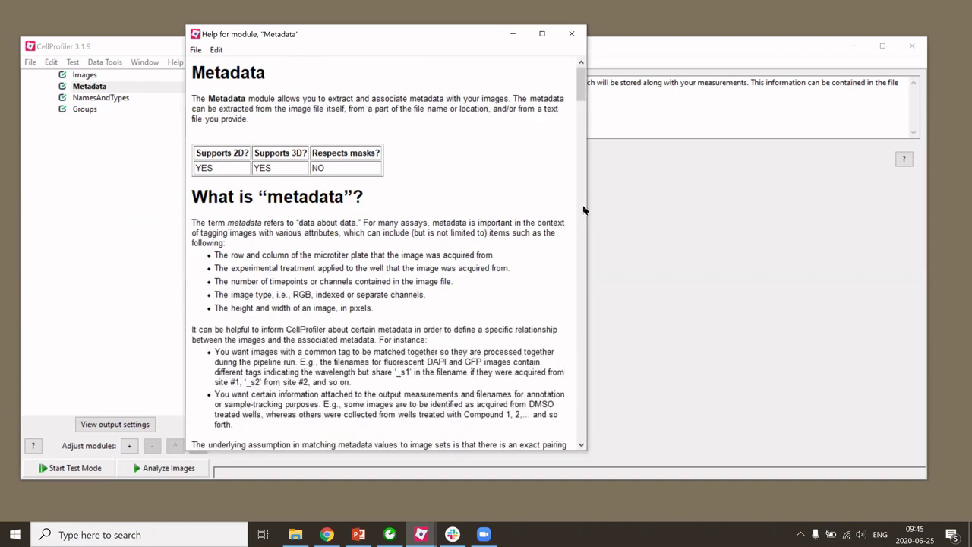
{"action": "left_click", "coordinate": [572, 34]}
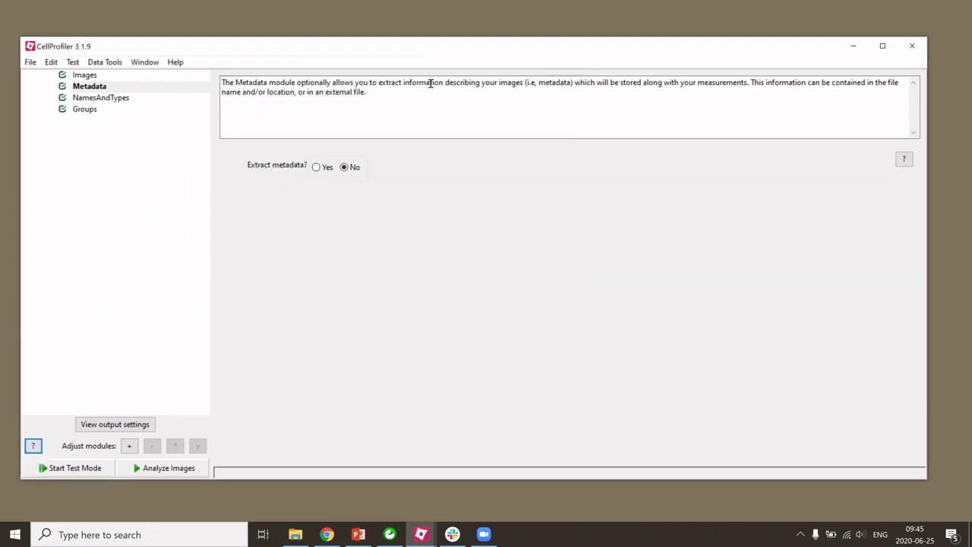
Return to the Images module, switch to File Explorer and look through the image and CSV files in the "input images" folder.
{"action": "left_click", "coordinate": [84, 76]}
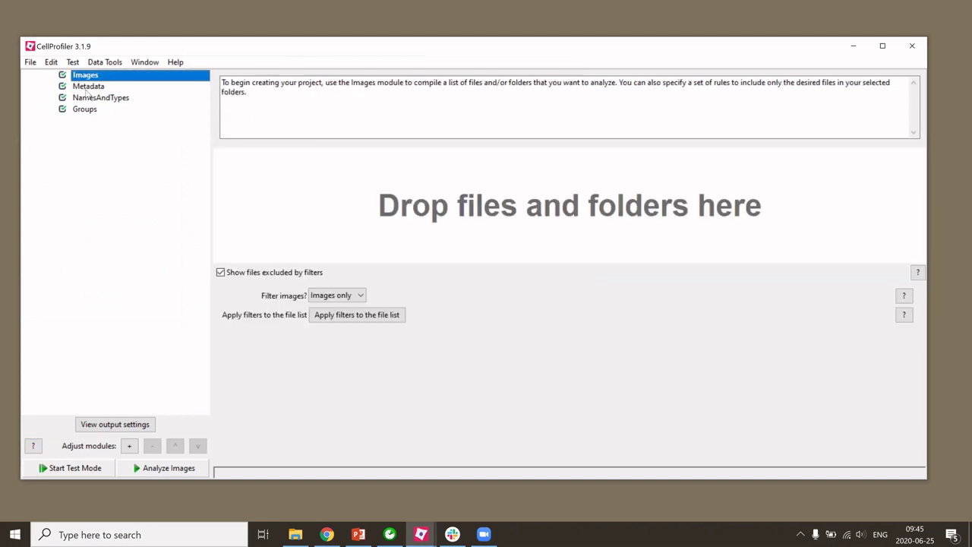
{"action": "left_click", "coordinate": [298, 535]}
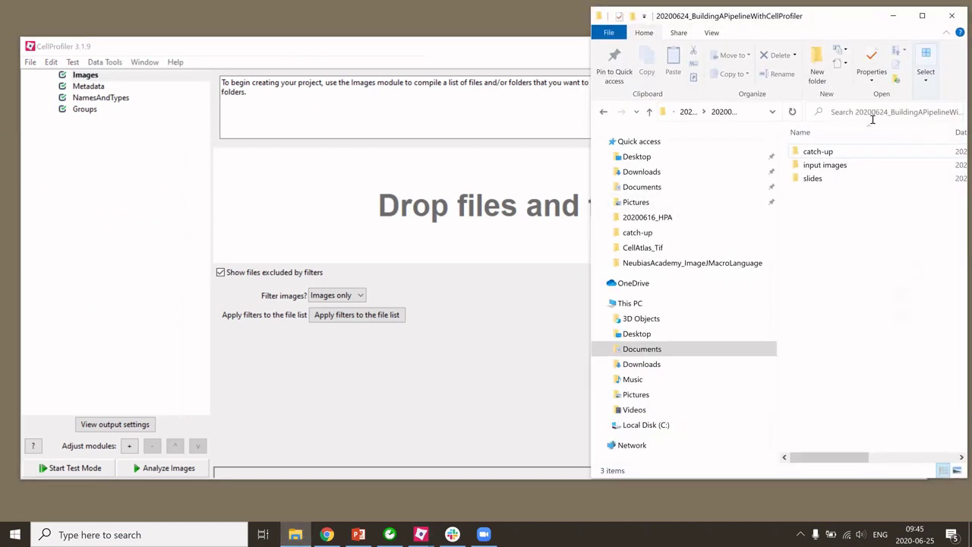
{"action": "left_click", "coordinate": [836, 168]}
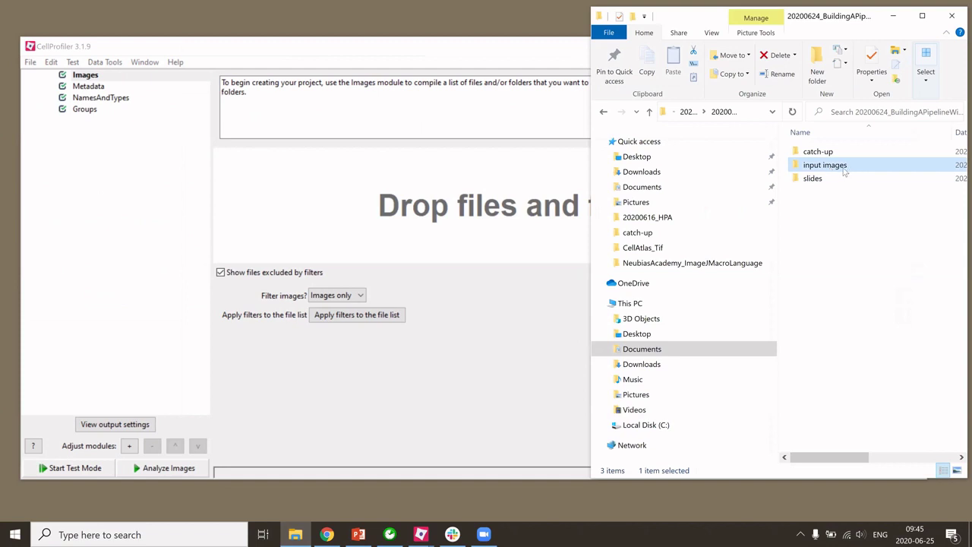
{"action": "double_click", "coordinate": [810, 168]}
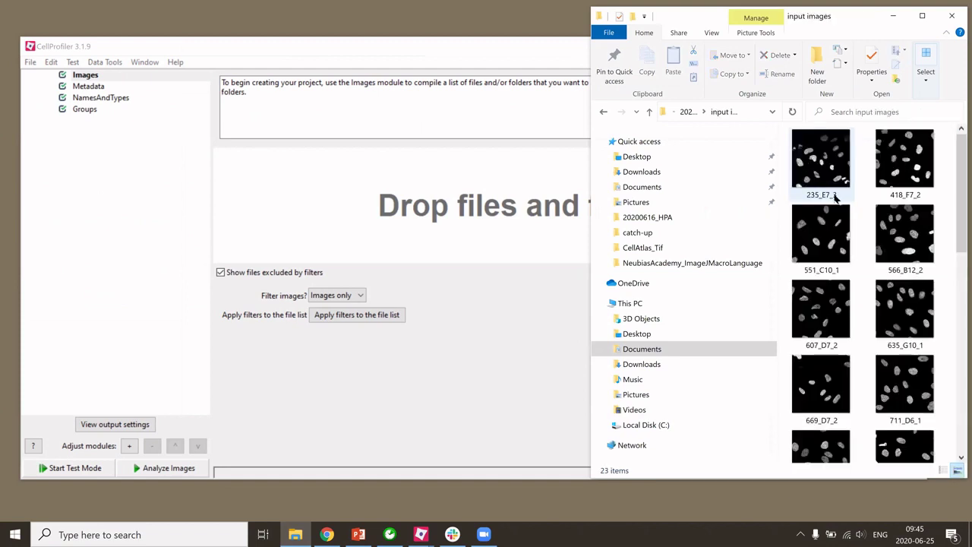
{"action": "scroll", "coordinate": [834, 204], "scroll_direction": "down", "scroll_amount": 10}
{"action": "scroll", "coordinate": [834, 204], "scroll_direction": "up", "scroll_amount": 10}
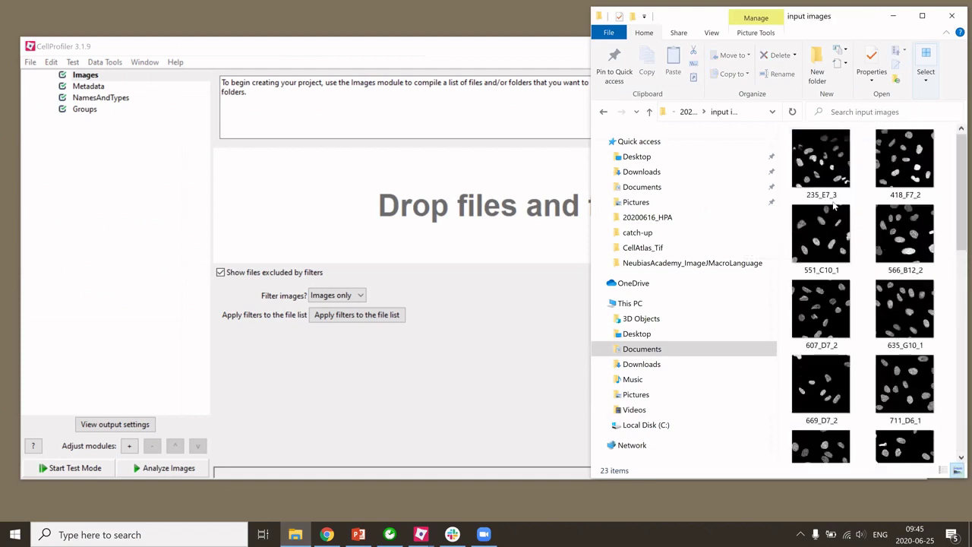
{"action": "left_click_drag", "start_coordinate": [807, 21], "coordinate": [619, 23]}
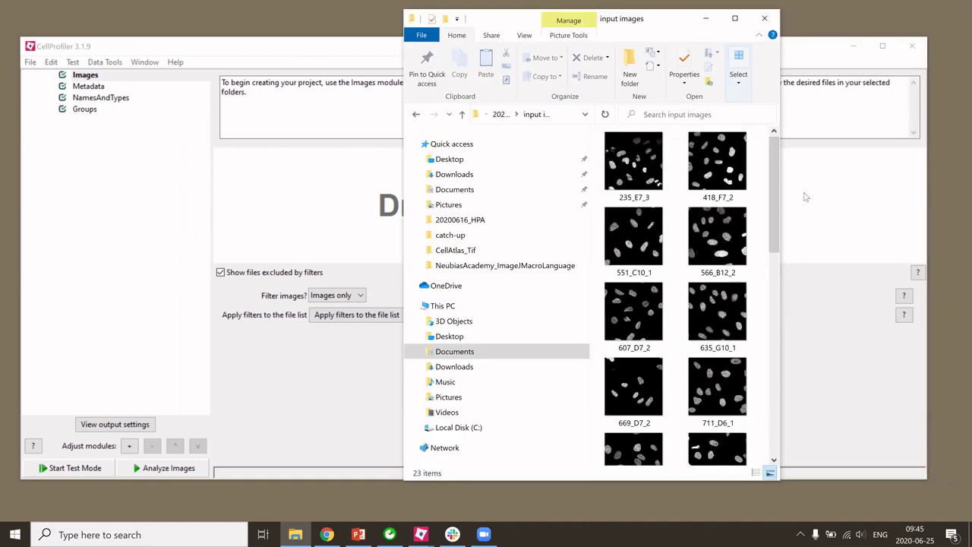
{"action": "left_click_drag", "start_coordinate": [779, 228], "coordinate": [848, 228]}
{"action": "scroll", "coordinate": [707, 380], "scroll_direction": "down", "scroll_amount": 10}
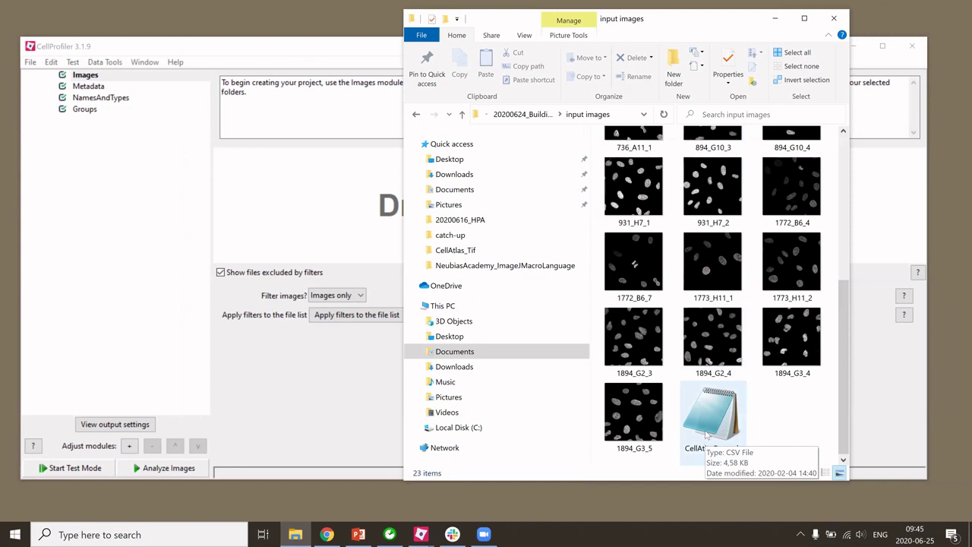
{"action": "scroll", "coordinate": [706, 433], "scroll_direction": "up", "scroll_amount": 10}
Add the whole "input images" folder to the Images module's file list and minimise File Explorer.
{"action": "left_click", "coordinate": [523, 114]}
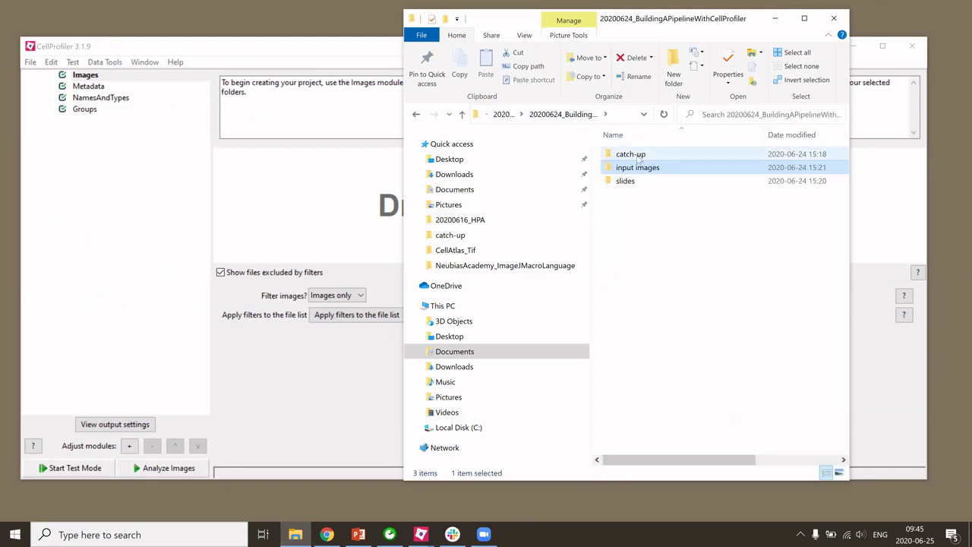
{"action": "left_click_drag", "start_coordinate": [644, 169], "coordinate": [313, 210]}
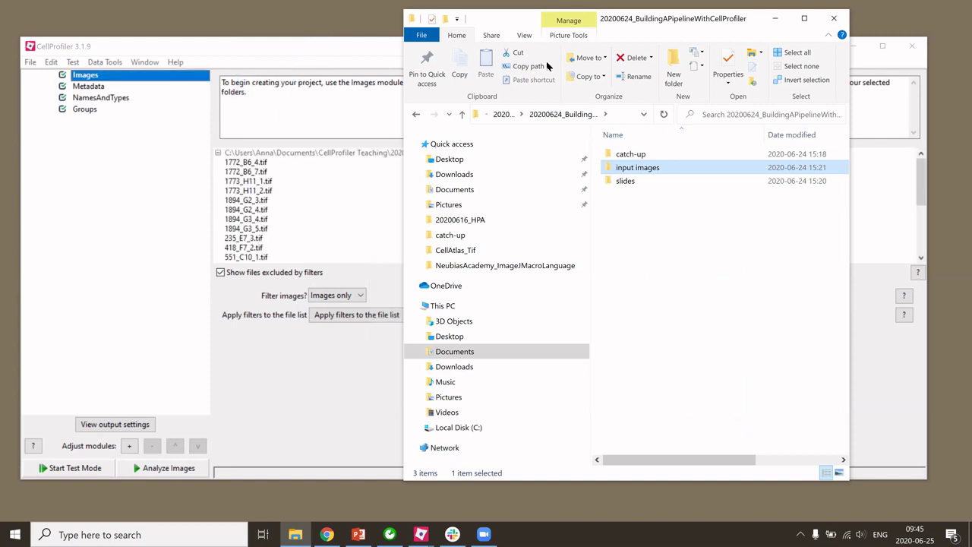
{"action": "left_click", "coordinate": [776, 18]}
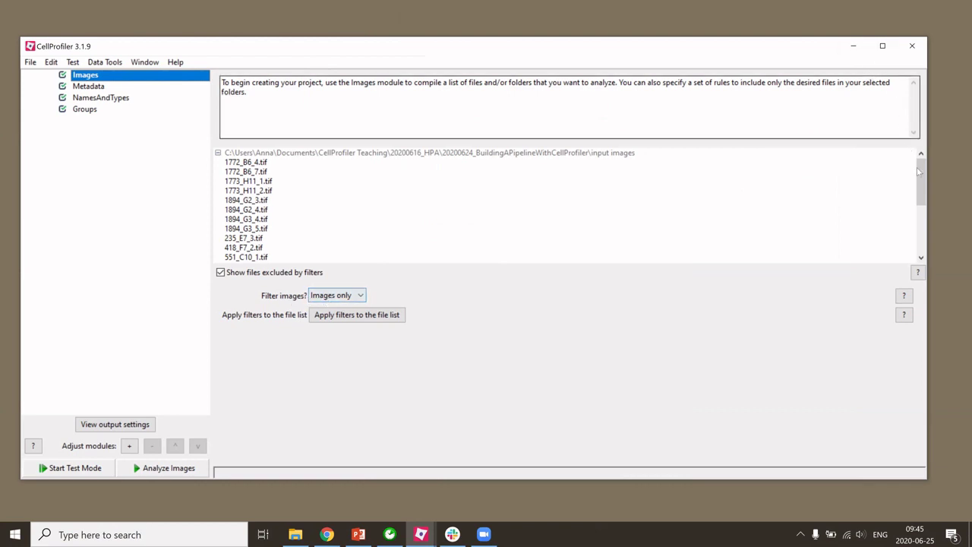
Check the end of the loaded file list and view the image 669_D7_2.tif in a maximised window.
{"action": "left_click_drag", "start_coordinate": [919, 173], "coordinate": [922, 221]}
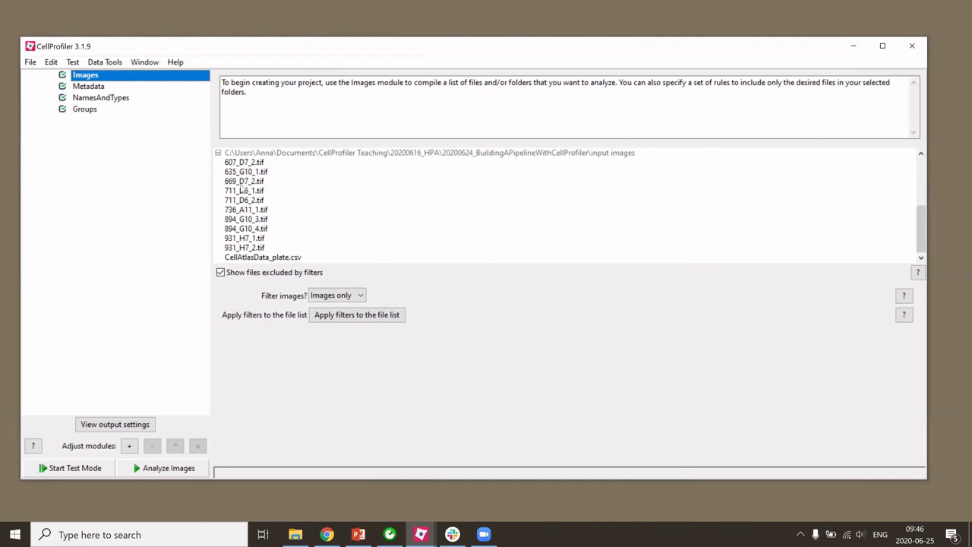
{"action": "left_click", "coordinate": [244, 182]}
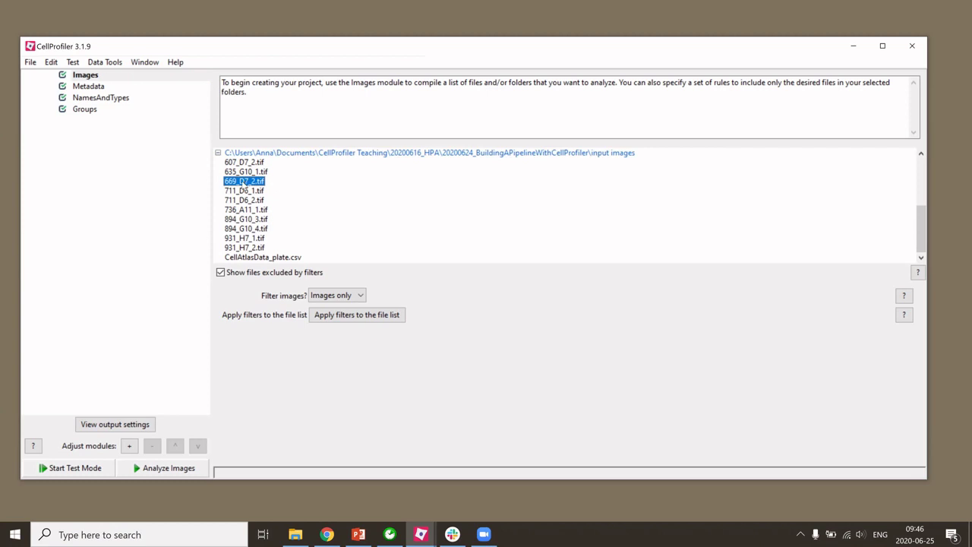
{"action": "left_click", "coordinate": [422, 534]}
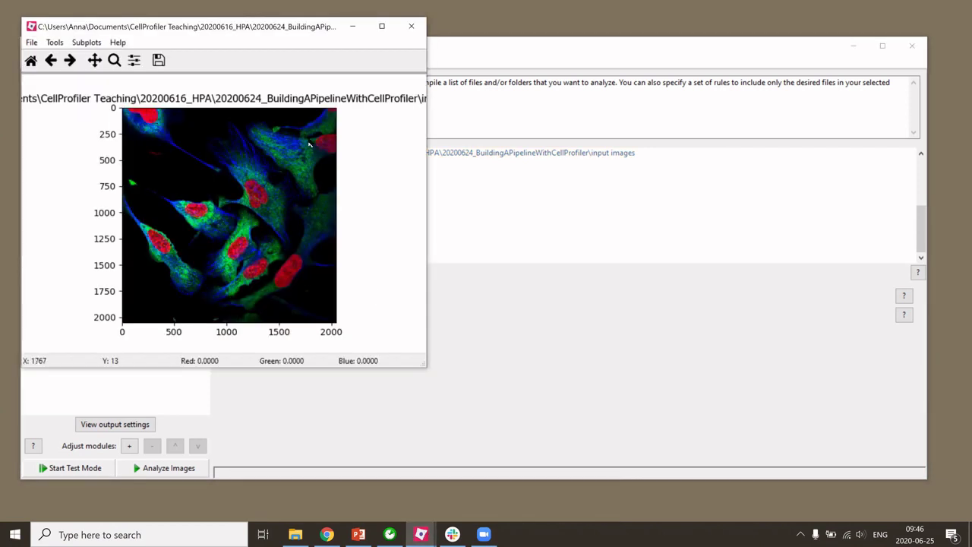
{"action": "left_click_drag", "start_coordinate": [230, 32], "coordinate": [447, 71]}
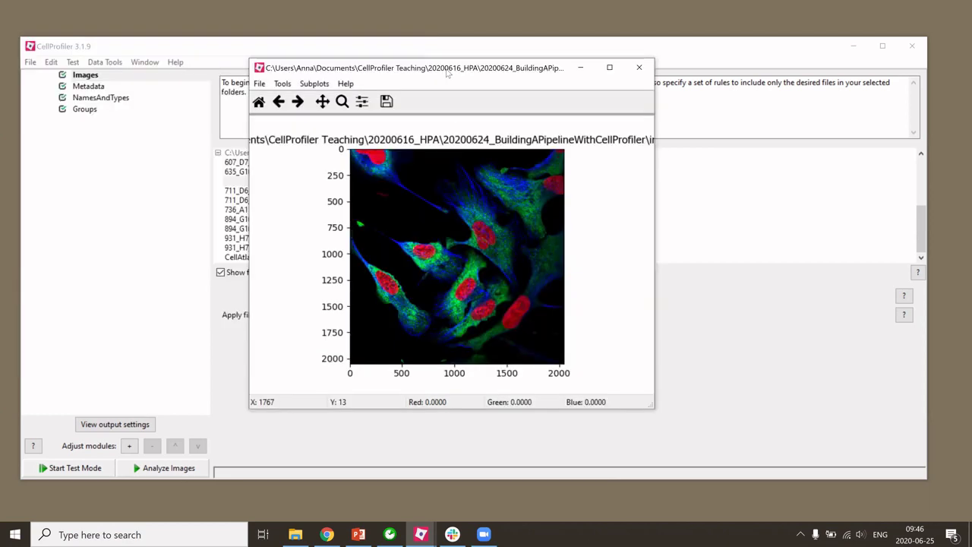
{"action": "left_click", "coordinate": [609, 68]}
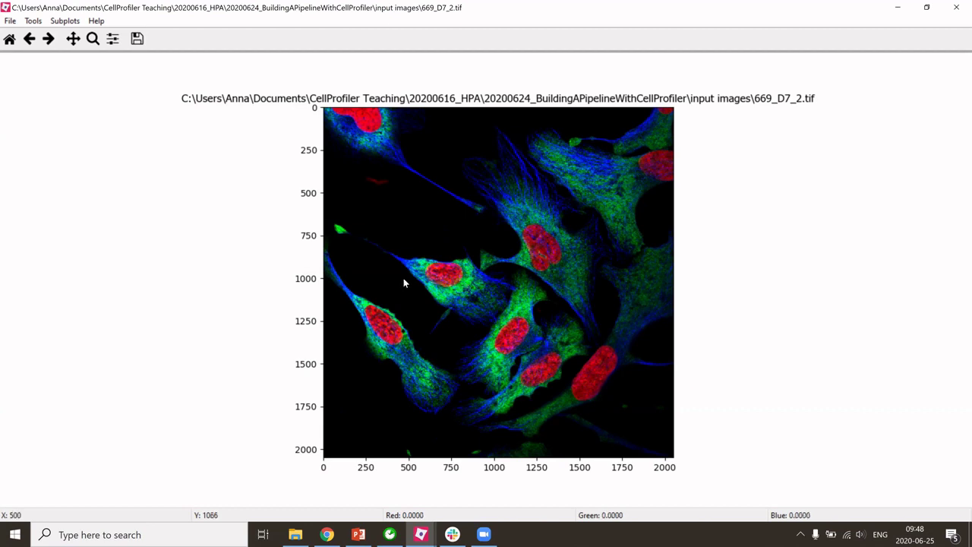
Measure the length of the nucleus near X 700, Y 970 in 669_D7_2.tif and close the image.
{"action": "left_click", "coordinate": [64, 21]}
{"action": "mouse_move", "coordinate": [36, 23]}
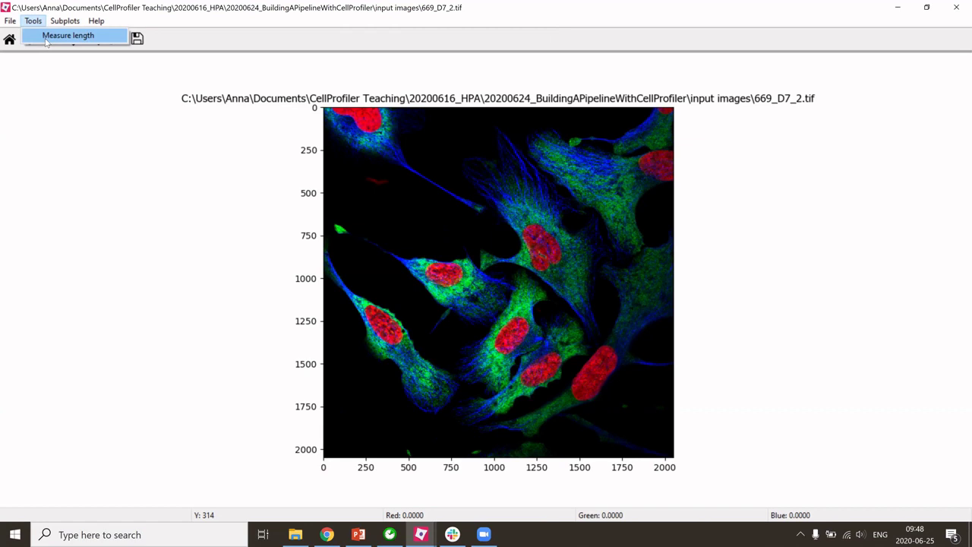
{"action": "left_click", "coordinate": [46, 38]}
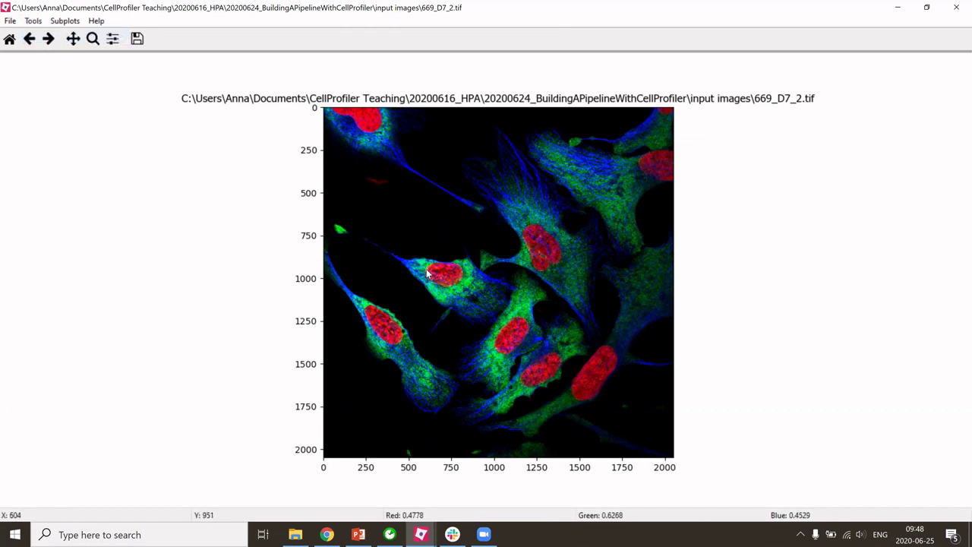
{"action": "left_click_drag", "start_coordinate": [428, 274], "coordinate": [465, 279]}
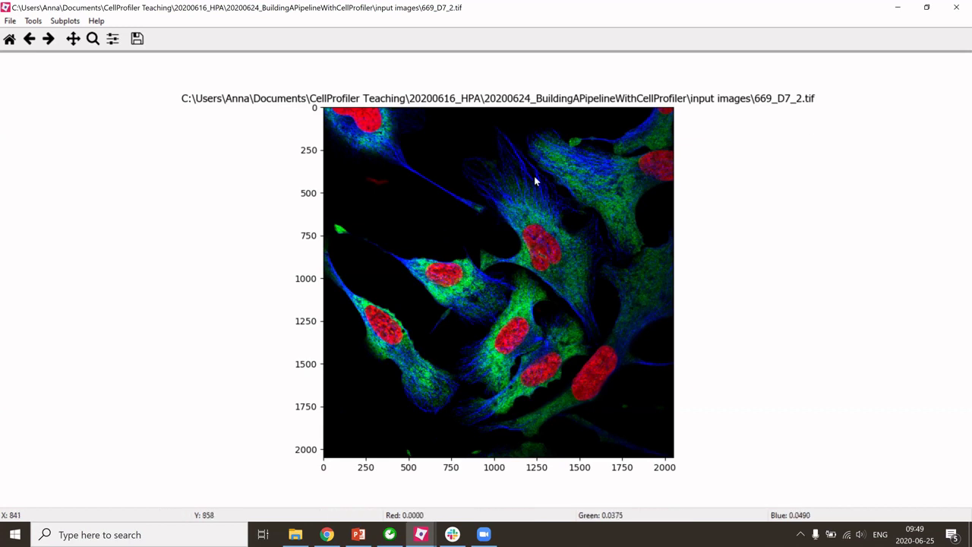
{"action": "left_click", "coordinate": [956, 7]}
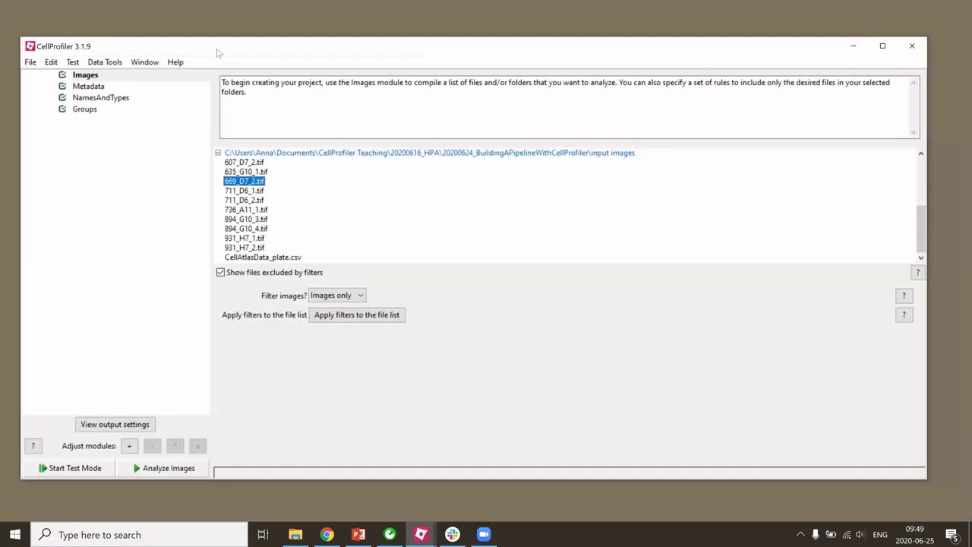
View the image 1773_H11_1.tif from the file list in a maximised window, inspect its nuclei and close it.
{"action": "left_click_drag", "start_coordinate": [217, 53], "coordinate": [221, 50]}
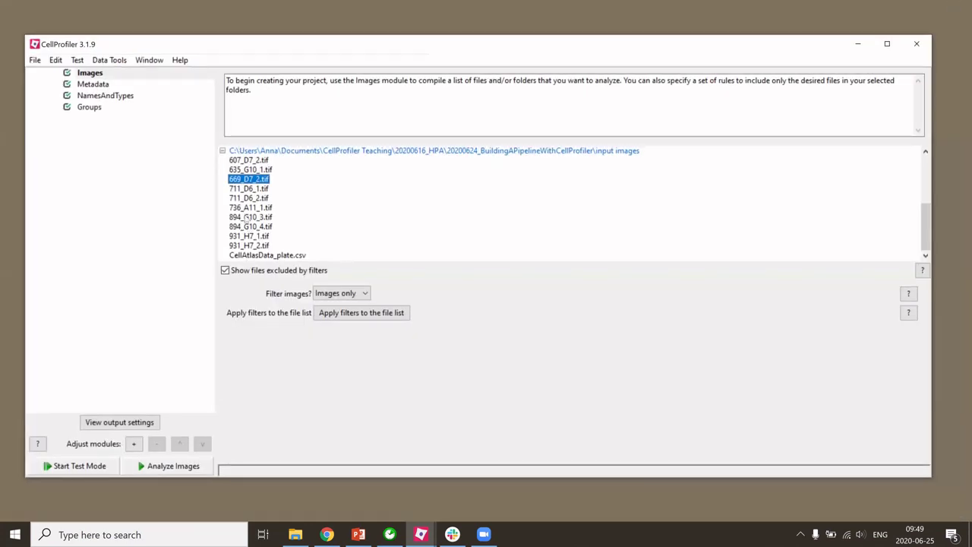
{"action": "scroll", "coordinate": [250, 231], "scroll_direction": "up", "scroll_amount": 5}
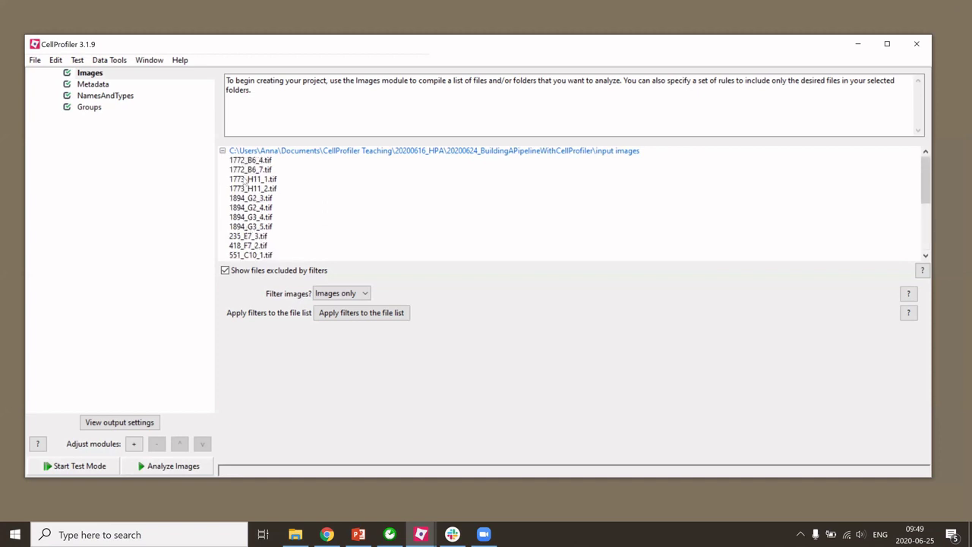
{"action": "left_click", "coordinate": [246, 180]}
{"action": "double_click", "coordinate": [246, 182]}
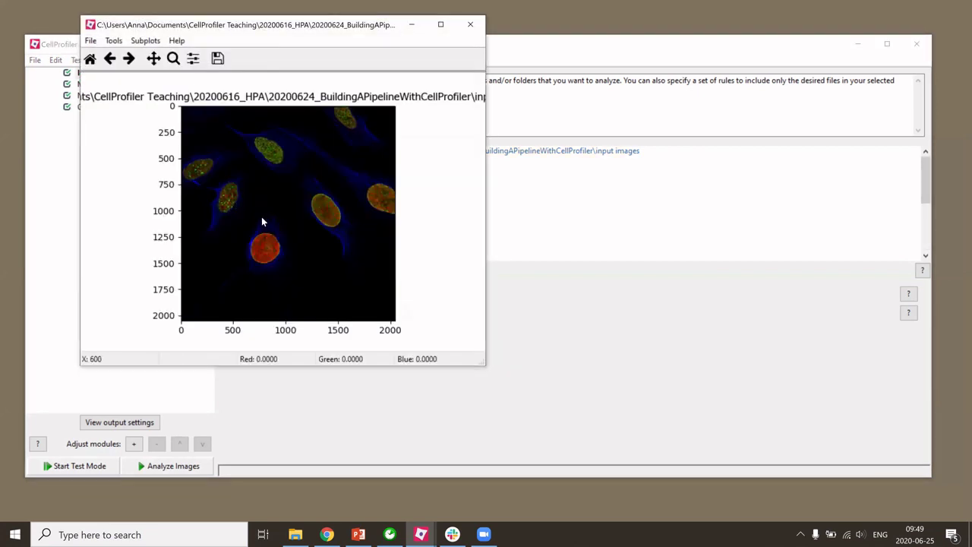
{"action": "left_click", "coordinate": [439, 25]}
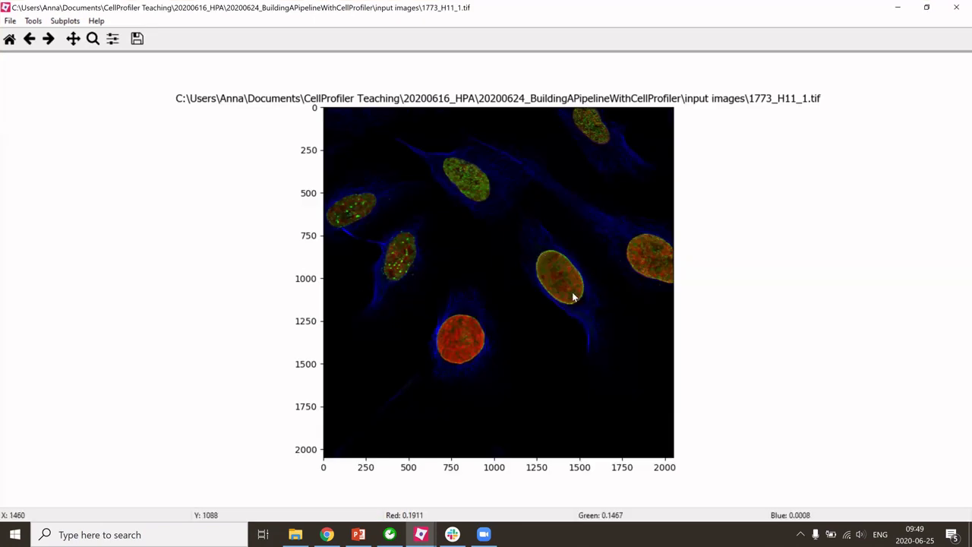
{"action": "left_click", "coordinate": [957, 6]}
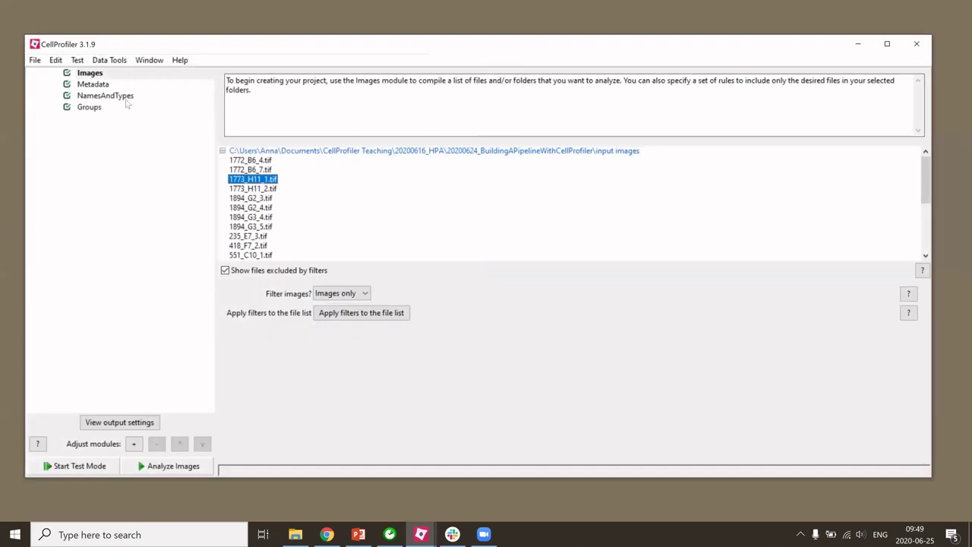
Check the Metadata module's extraction option against the file names listed in the Images module.
{"action": "left_click", "coordinate": [101, 87]}
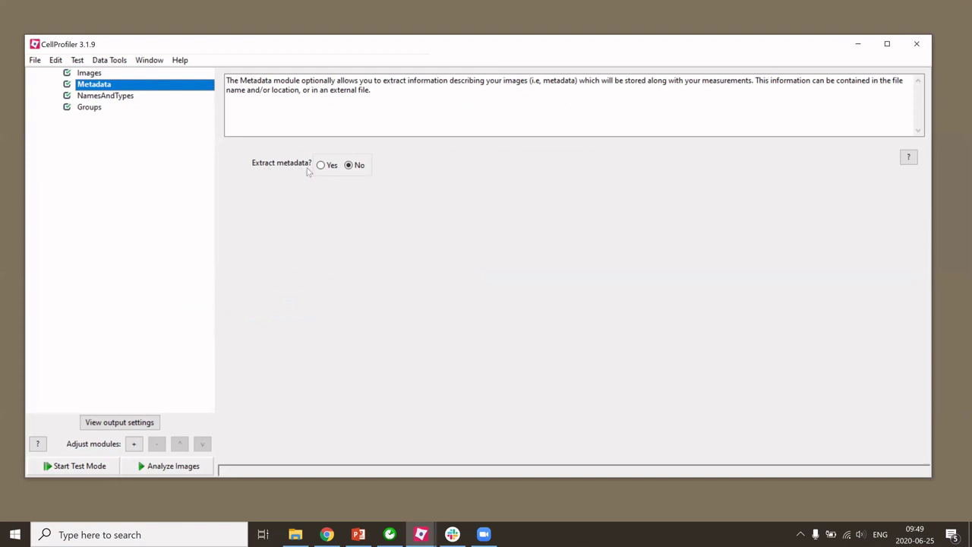
{"action": "left_click", "coordinate": [95, 73]}
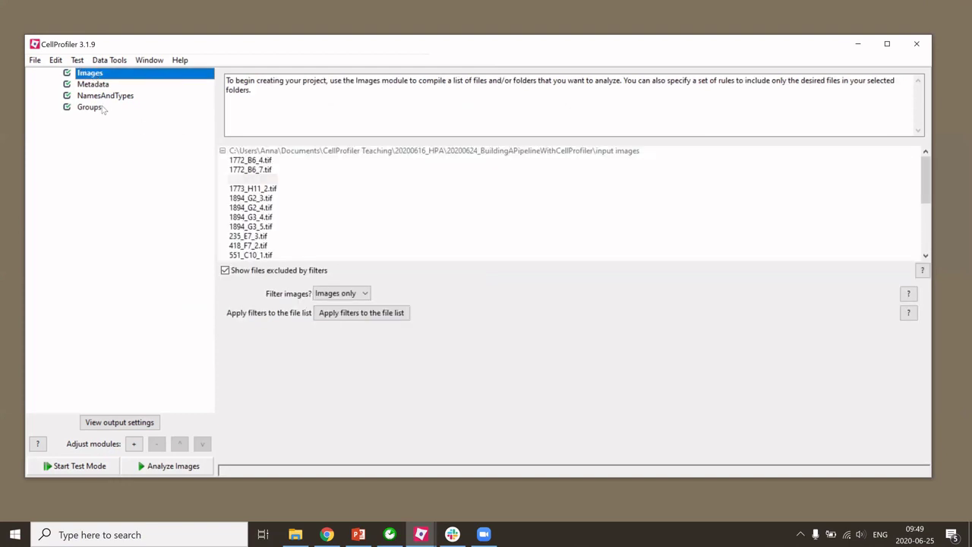
{"action": "left_click", "coordinate": [98, 86]}
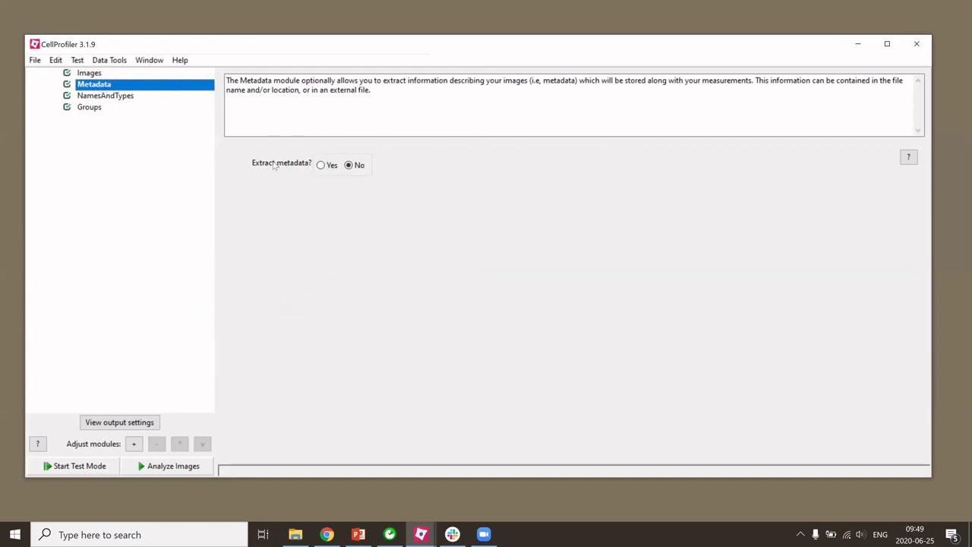
{"action": "left_click", "coordinate": [91, 73]}
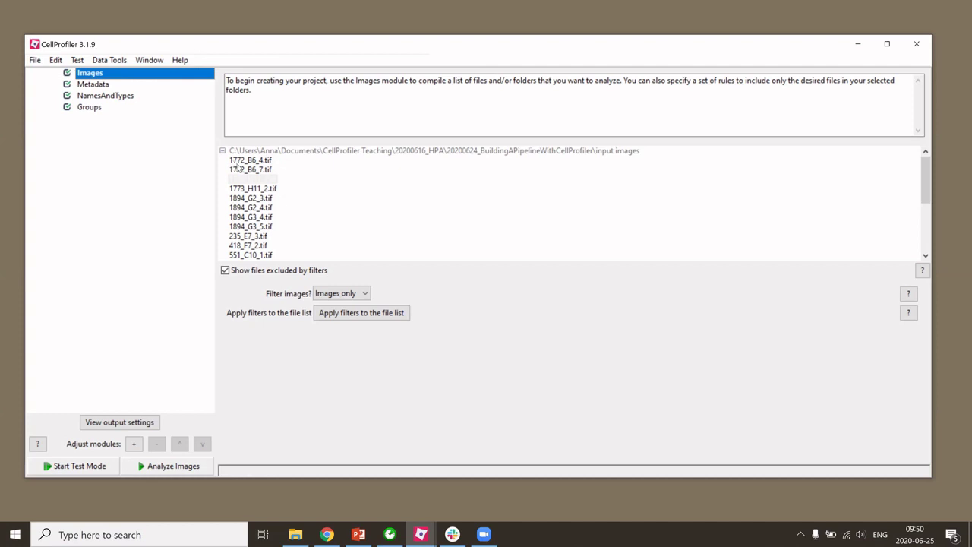
Set the image type to Color image in the NamesAndTypes module, keeping the name assignment for all images.
{"action": "left_click", "coordinate": [100, 85]}
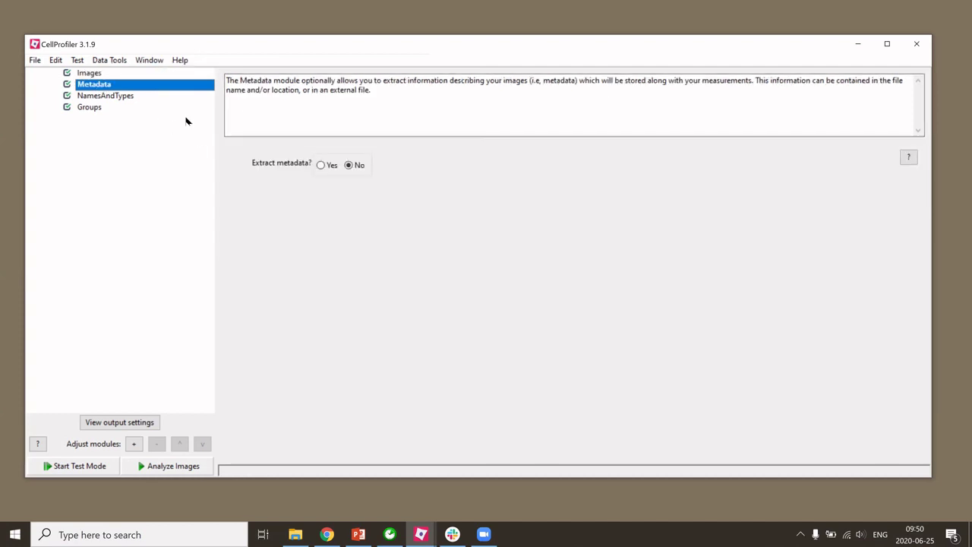
{"action": "left_click", "coordinate": [98, 97]}
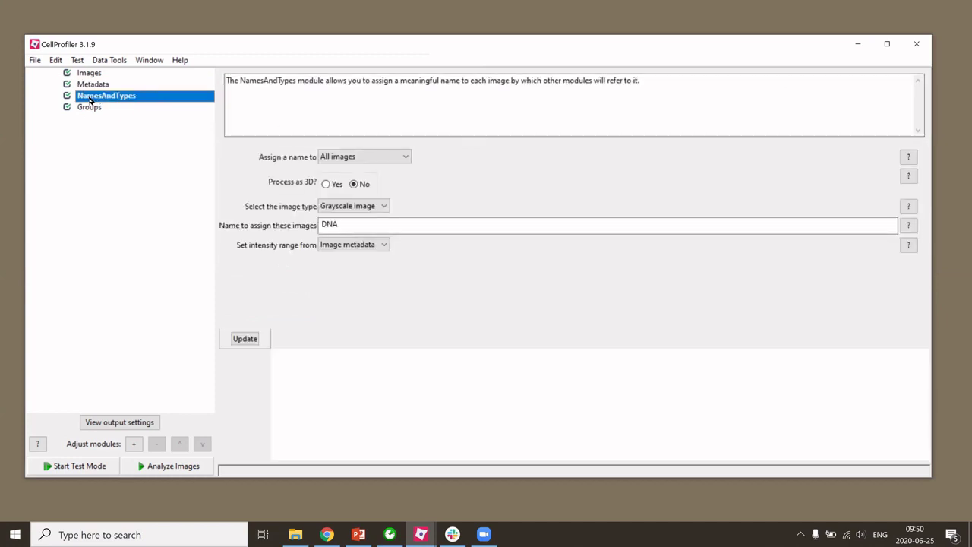
{"action": "left_click", "coordinate": [340, 159]}
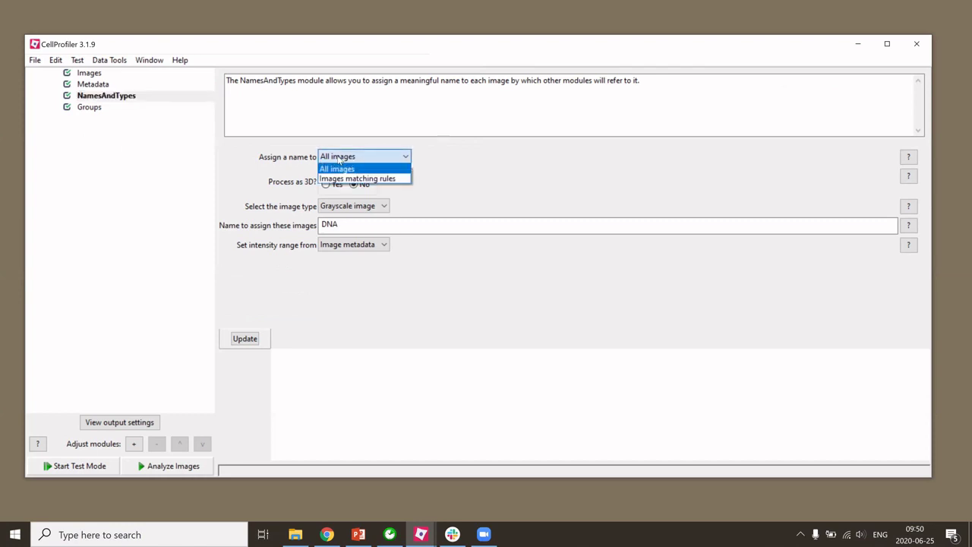
{"action": "left_click", "coordinate": [340, 158]}
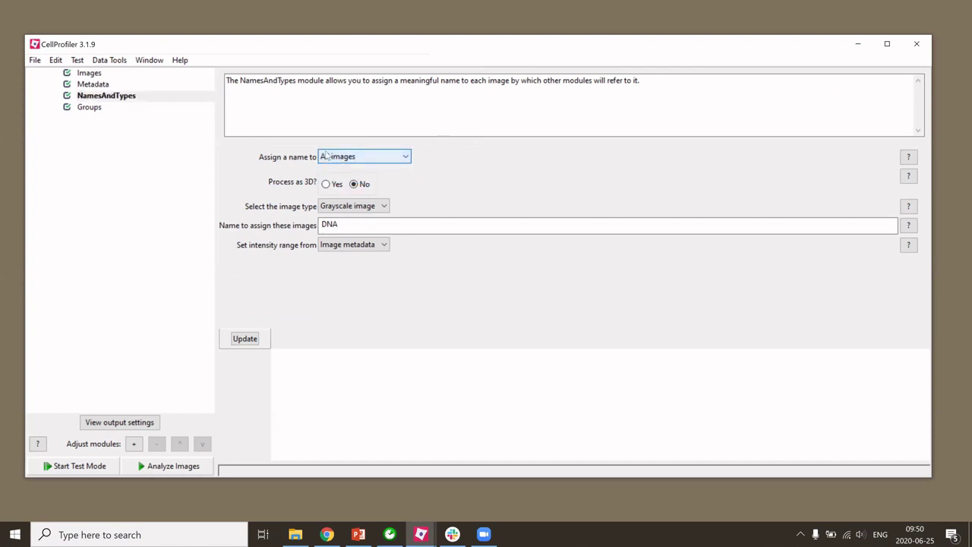
{"action": "left_click", "coordinate": [332, 209]}
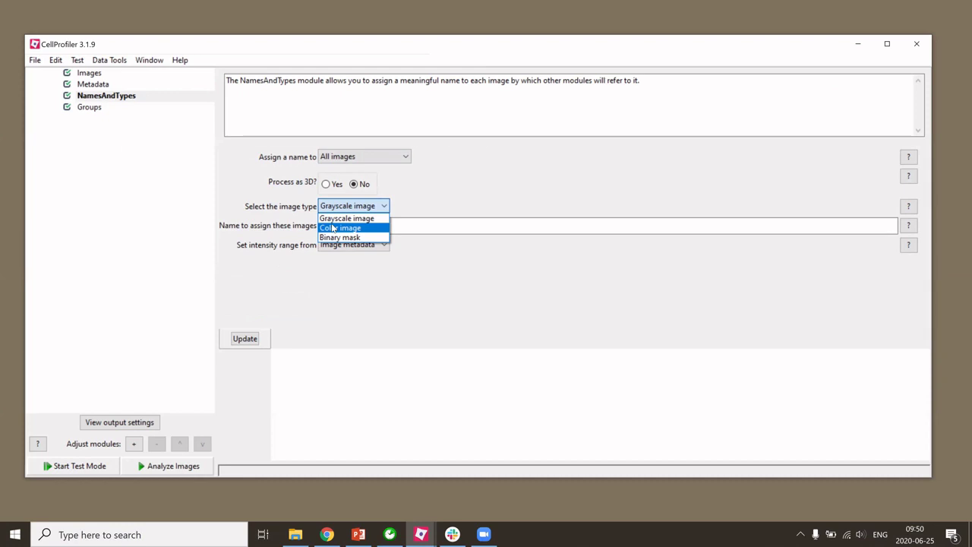
{"action": "left_click", "coordinate": [333, 228]}
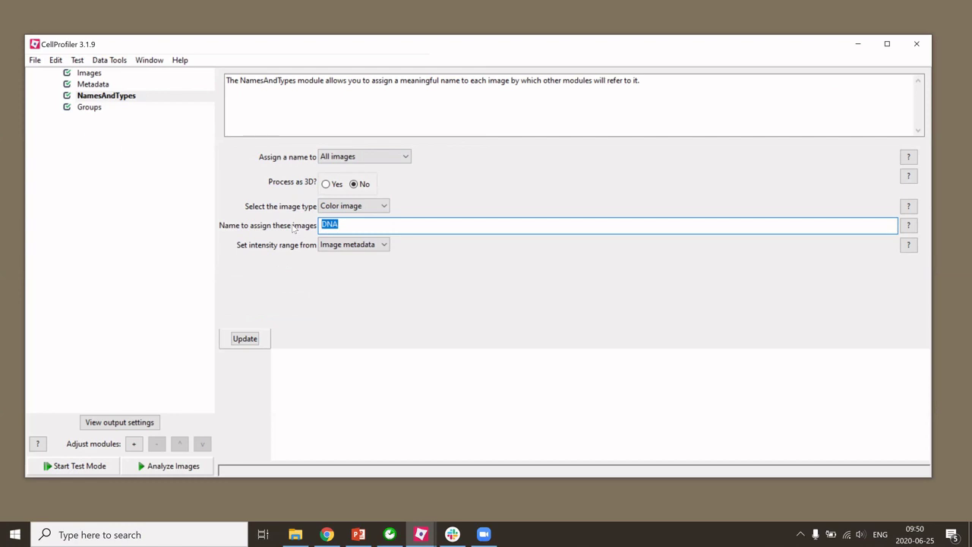
Assign the name raw_image to the images in NamesAndTypes and update the image set list.
{"action": "type", "text": "raw_Image"}
{"action": "key", "text": "BackSpace"}
{"action": "key", "text": "BackSpace"}
{"action": "key", "text": "BackSpace"}
{"action": "key", "text": "BackSpace"}
{"action": "key", "text": "BackSpace"}
{"action": "key", "text": "BackSpace"}
{"action": "type", "text": "_image"}
{"action": "left_click", "coordinate": [92, 74]}
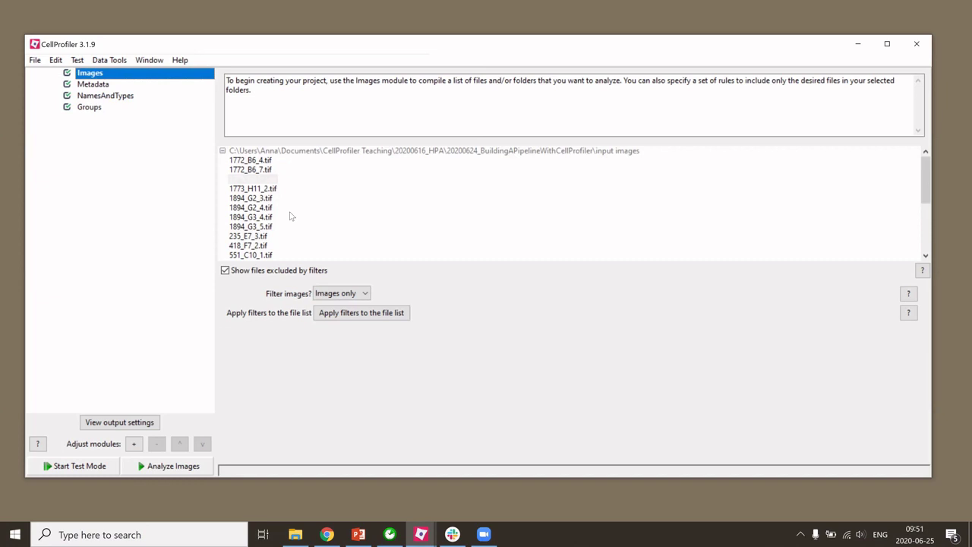
{"action": "left_click", "coordinate": [114, 97]}
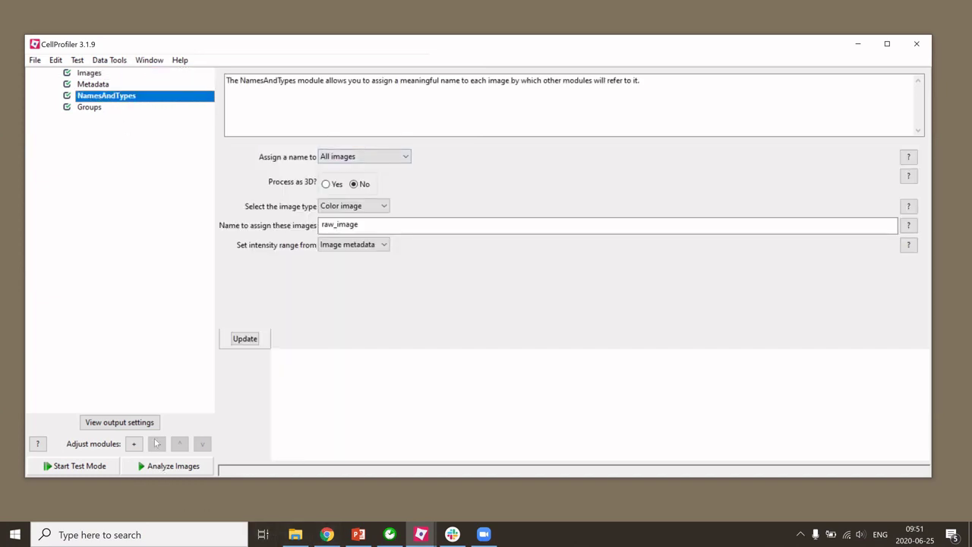
{"action": "left_click", "coordinate": [245, 340]}
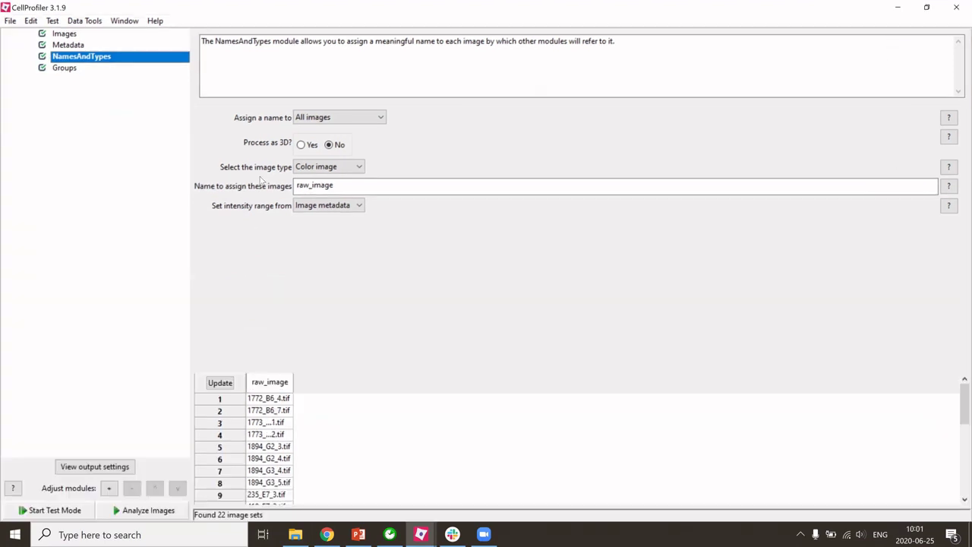
Try the image name "raw image" with a space instead of the underscore and check the module's status marker.
{"action": "left_click", "coordinate": [309, 186]}
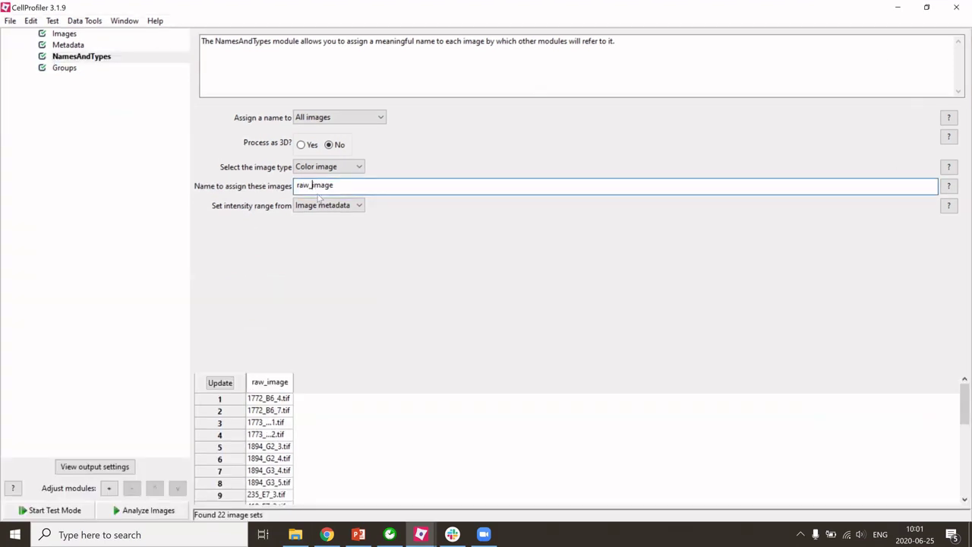
{"action": "key", "text": "BackSpace"}
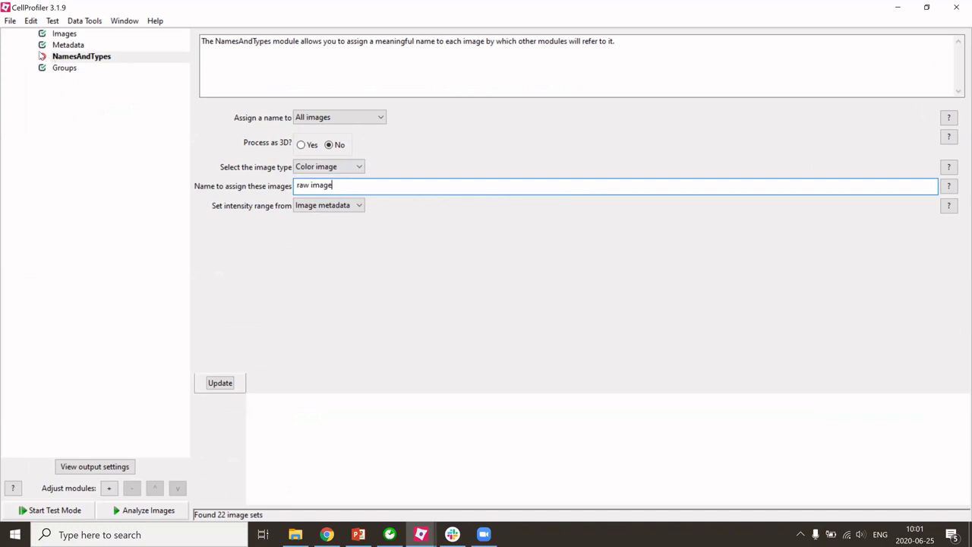
{"action": "mouse_move", "coordinate": [44, 64]}
{"action": "mouse_move", "coordinate": [44, 59]}
Restore the underscore in the image name raw_image and update the image set list.
{"action": "left_click", "coordinate": [311, 186]}
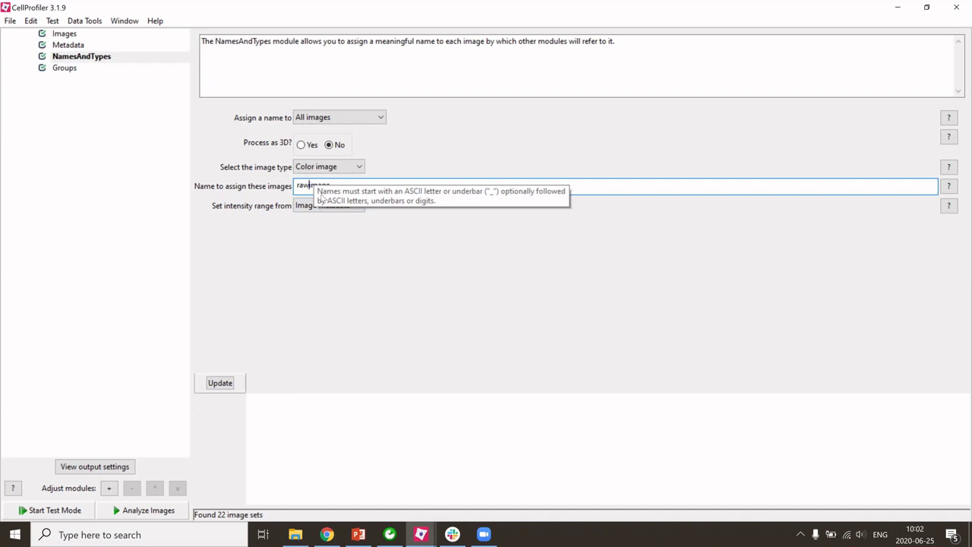
{"action": "type", "text": "_"}
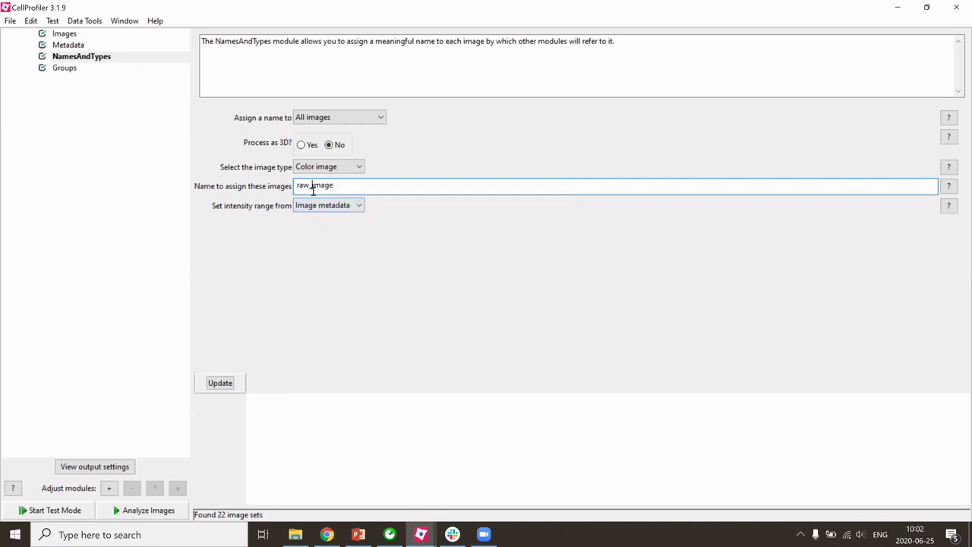
{"action": "left_click", "coordinate": [226, 387]}
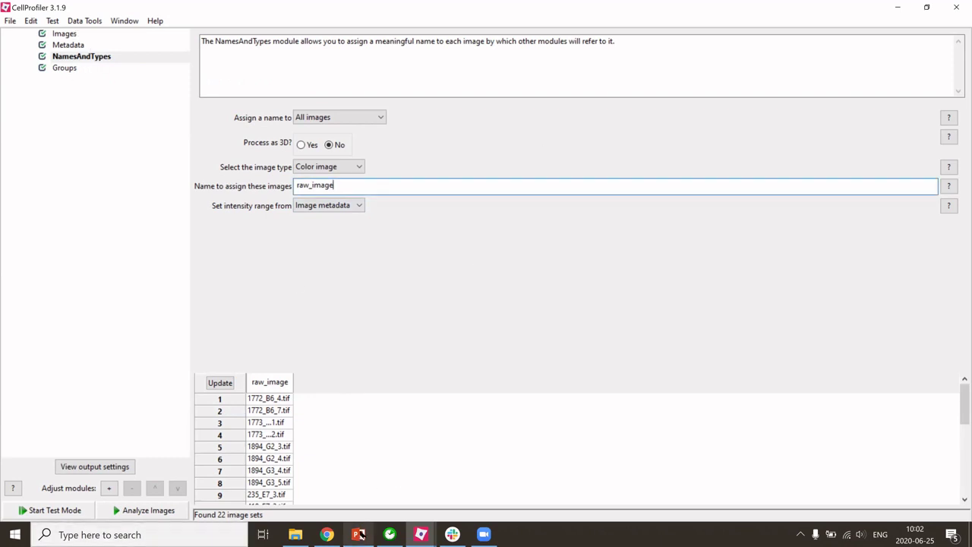
Review the Basic Workflow slide in the PowerPoint presentation and return to CellProfiler.
{"action": "mouse_move", "coordinate": [361, 536]}
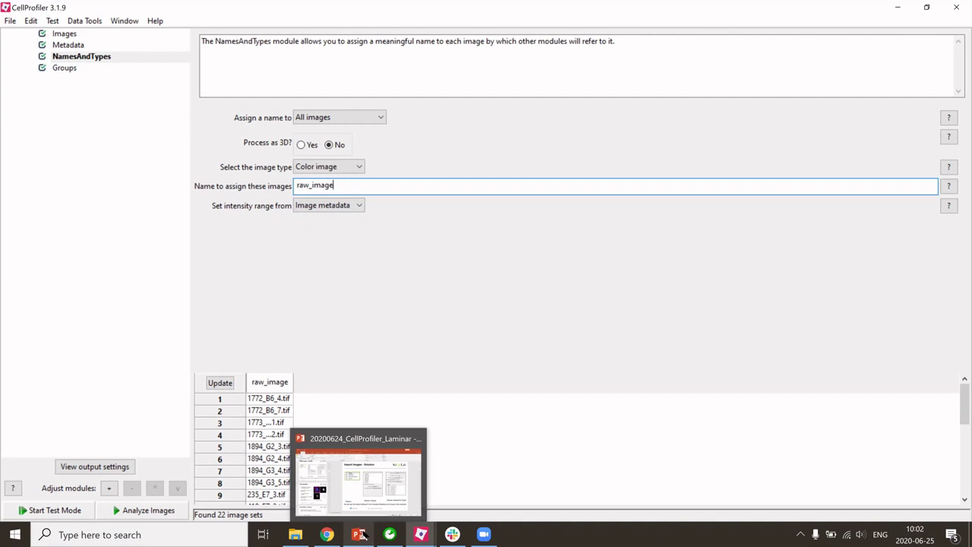
{"action": "left_click", "coordinate": [362, 535]}
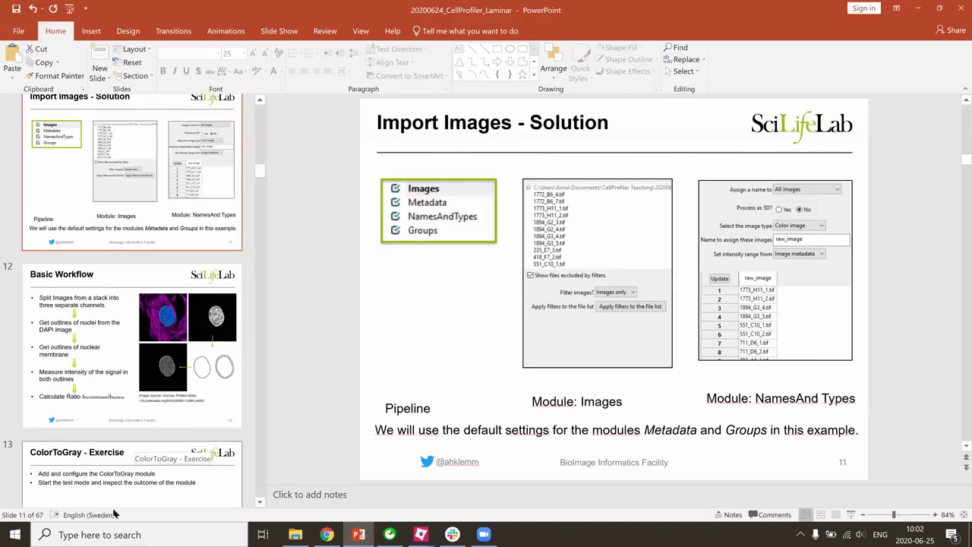
{"action": "scroll", "coordinate": [107, 426], "scroll_direction": "down", "scroll_amount": 2}
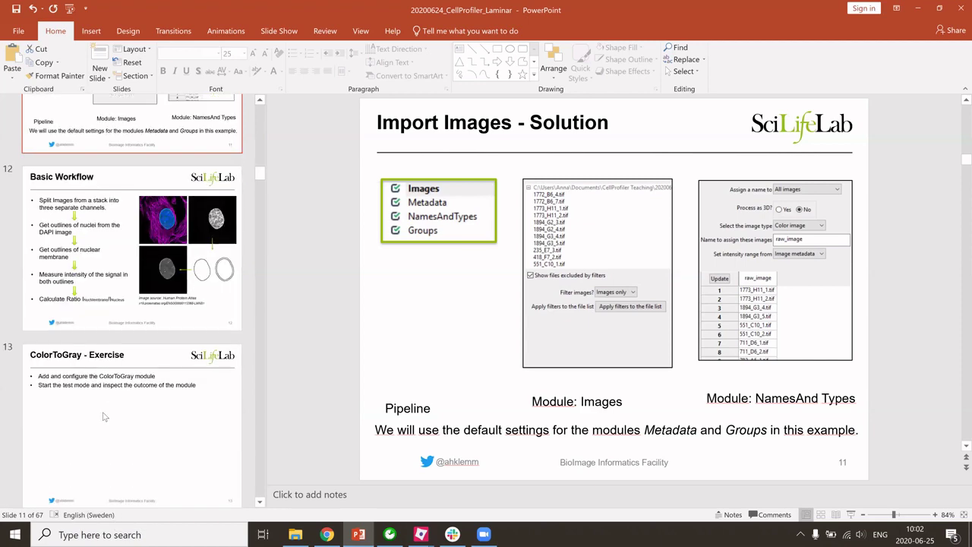
{"action": "left_click", "coordinate": [115, 312]}
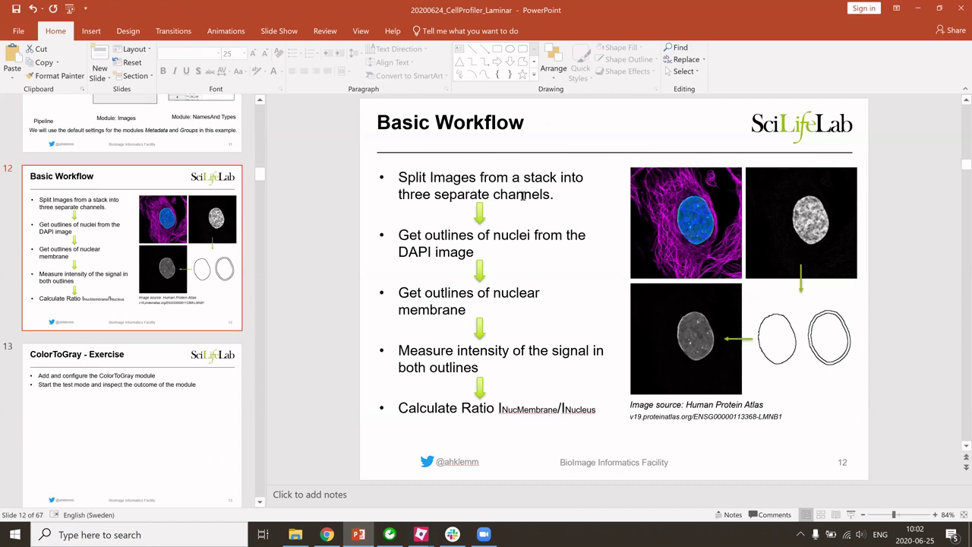
{"action": "left_click", "coordinate": [917, 9]}
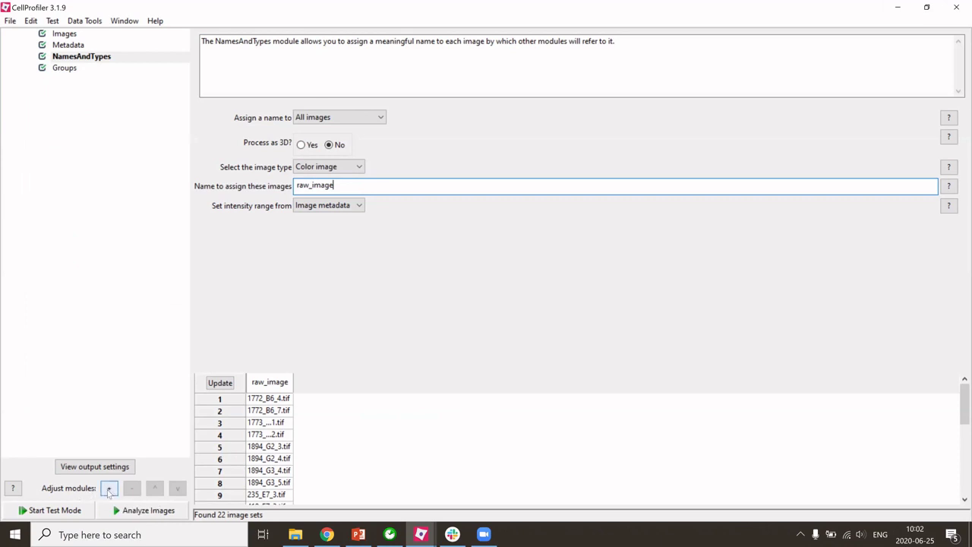
Add the ColorToGray module from the Image Processing category to the pipeline and minimise the module selection window.
{"action": "left_click", "coordinate": [110, 489]}
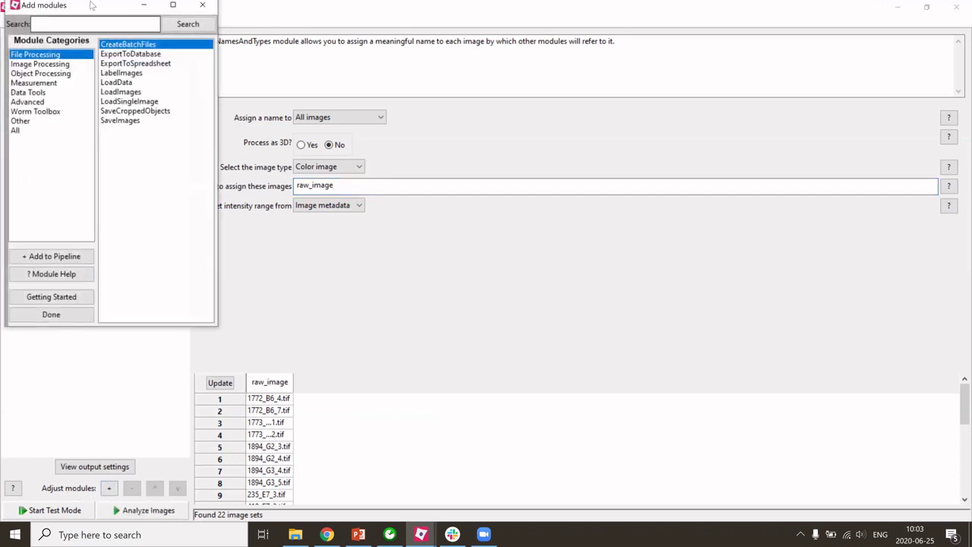
{"action": "left_click_drag", "start_coordinate": [90, 14], "coordinate": [529, 119]}
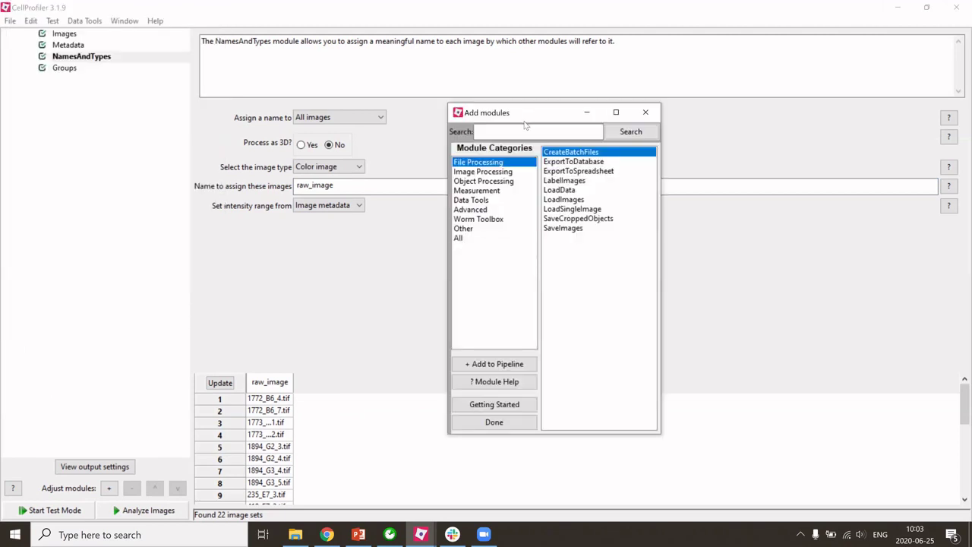
{"action": "left_click", "coordinate": [480, 173]}
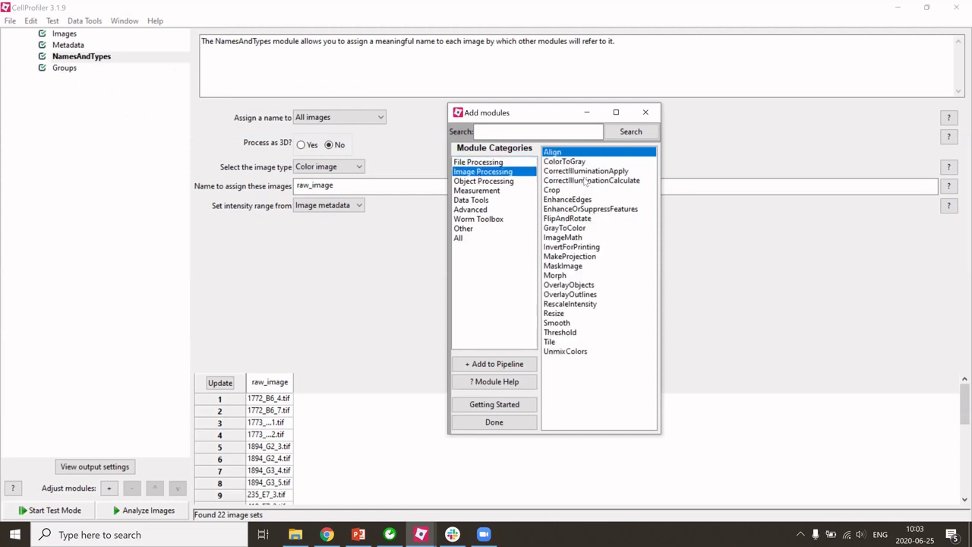
{"action": "left_click", "coordinate": [562, 162]}
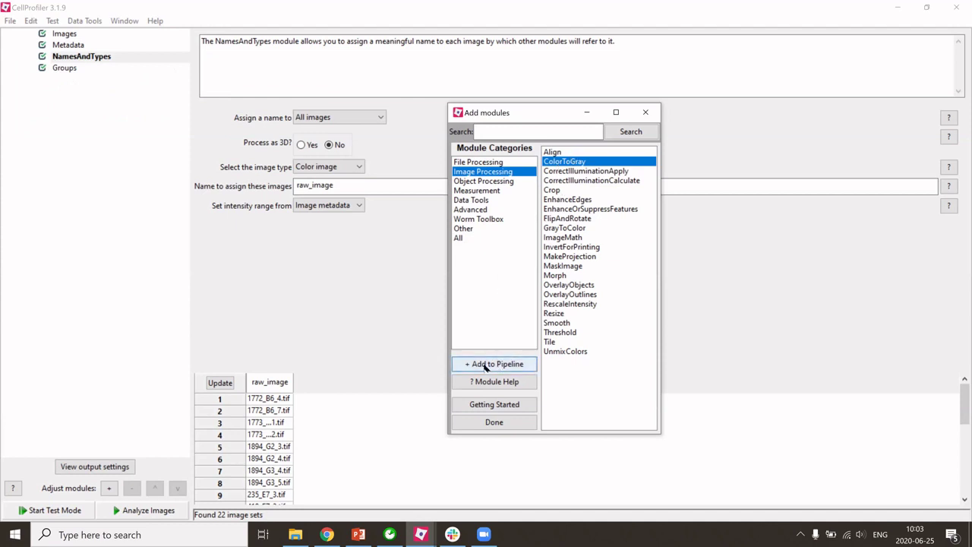
{"action": "double_click", "coordinate": [562, 162]}
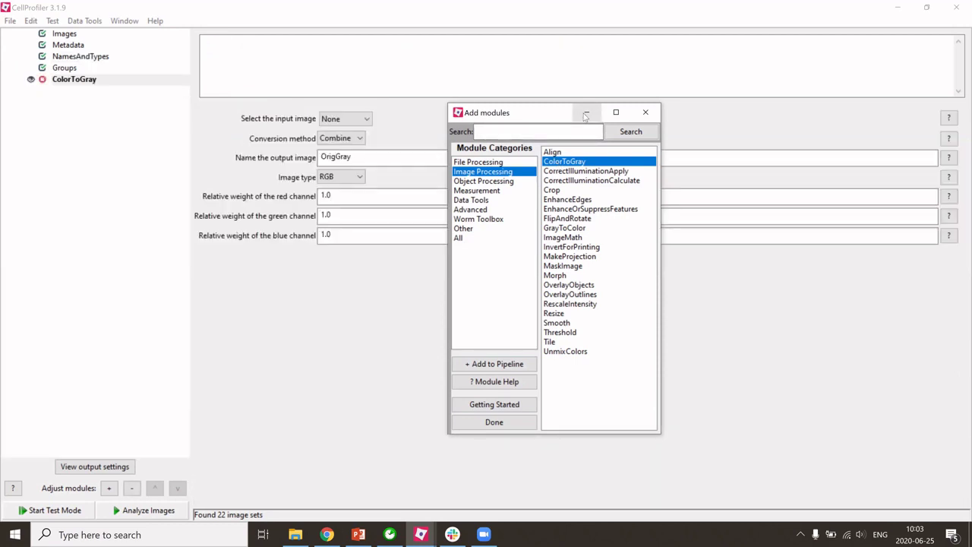
{"action": "left_click", "coordinate": [586, 114]}
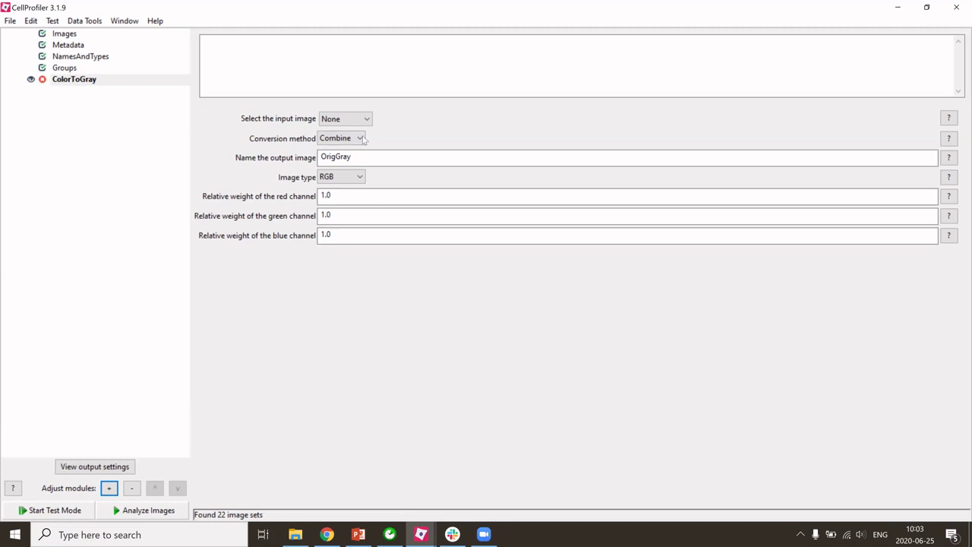
Configure ColorToGray with raw_image as input, Split as conversion method and Channels as image type.
{"action": "left_click", "coordinate": [325, 120]}
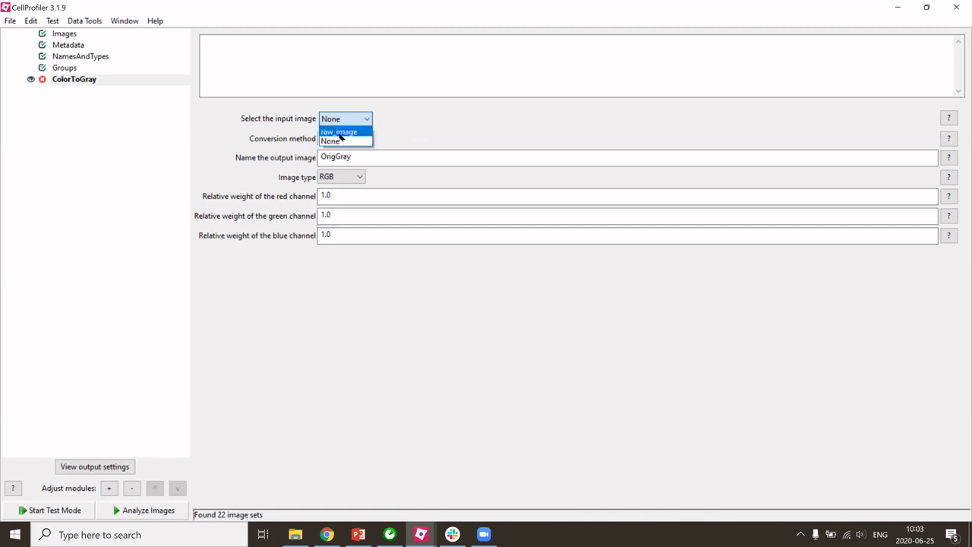
{"action": "left_click", "coordinate": [340, 133]}
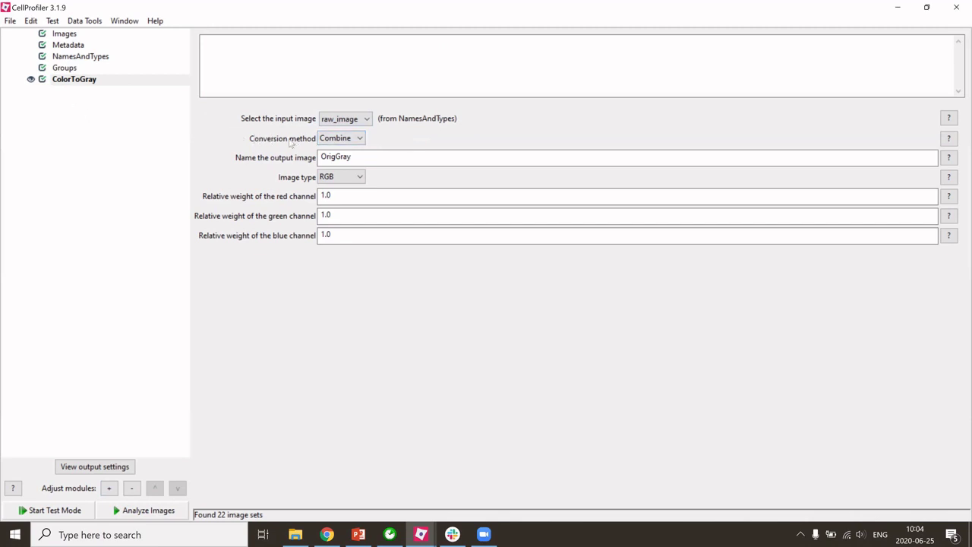
{"action": "left_click", "coordinate": [327, 141]}
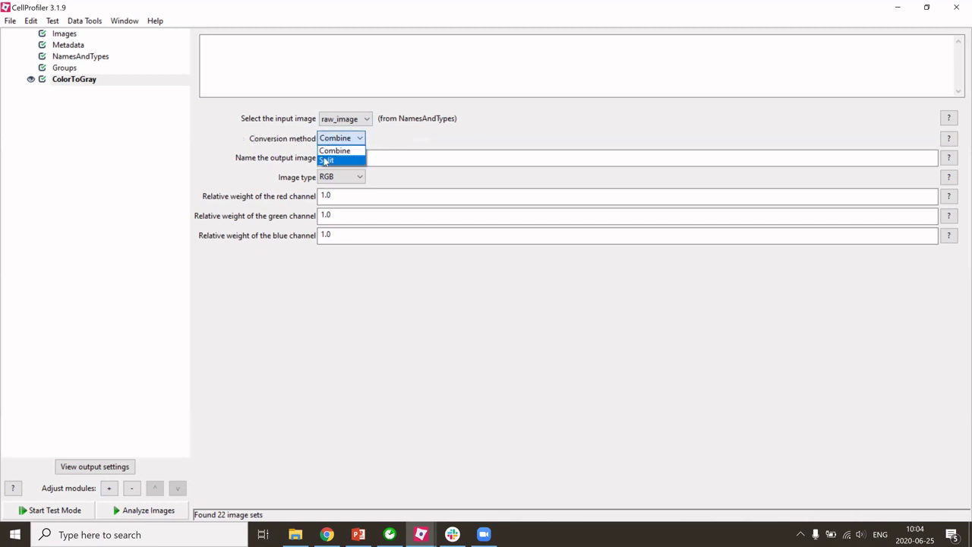
{"action": "left_click", "coordinate": [326, 161]}
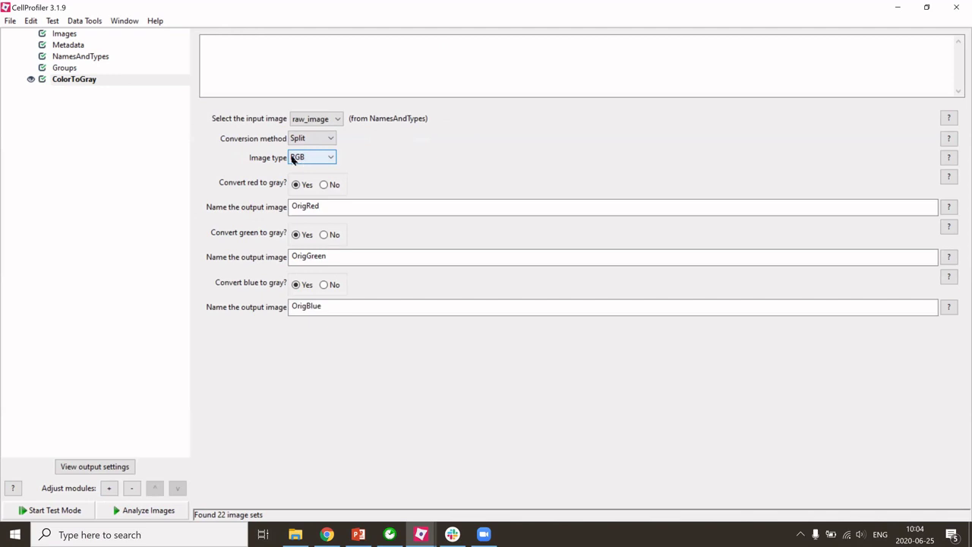
{"action": "left_click", "coordinate": [293, 160]}
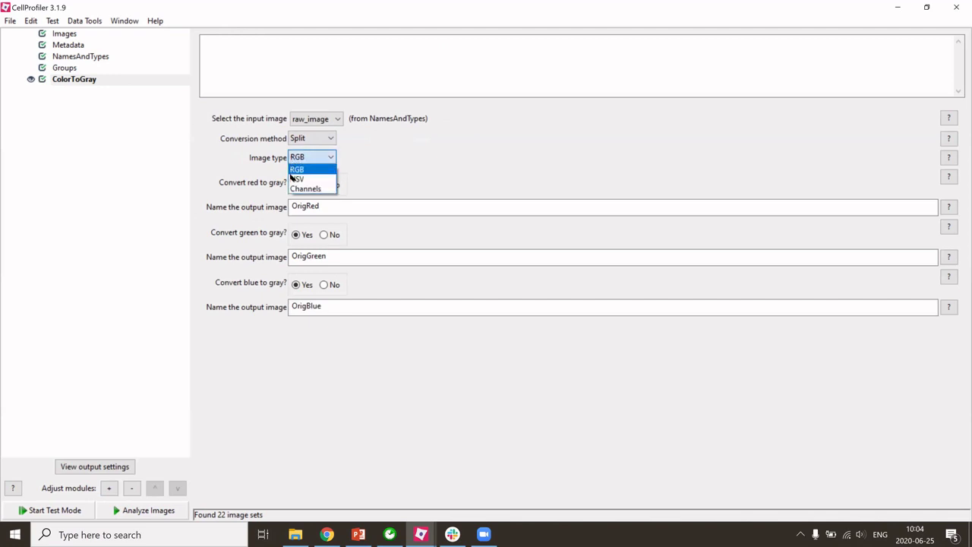
{"action": "left_click", "coordinate": [295, 189]}
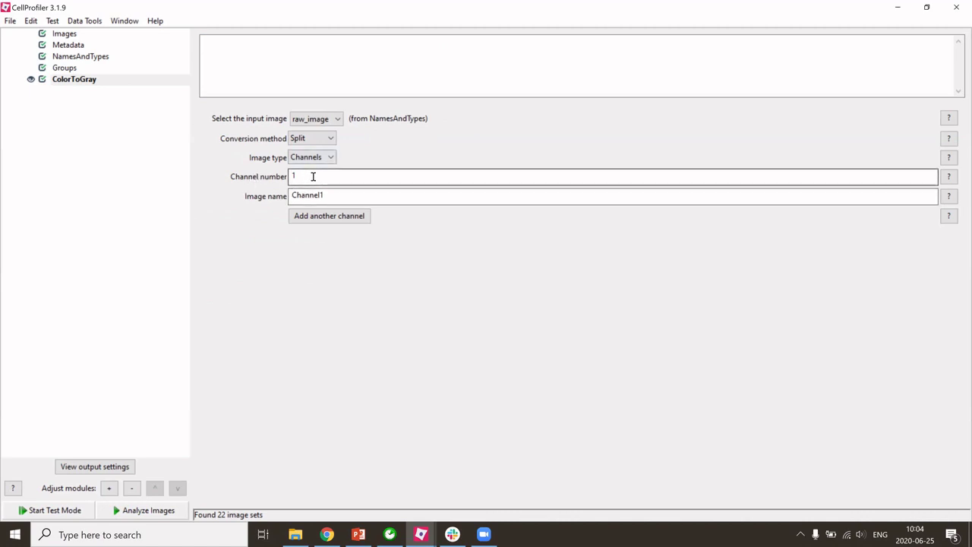
Name the channel 1 image MT and add channel 2 with the image name Signal in ColorToGray.
{"action": "double_click", "coordinate": [330, 196]}
{"action": "type", "text": "MT"}
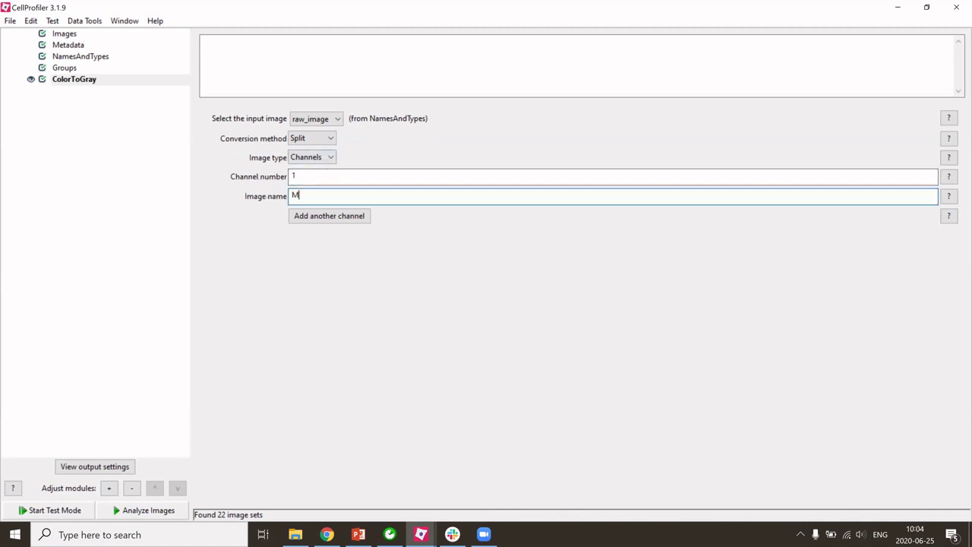
{"action": "left_click", "coordinate": [303, 220]}
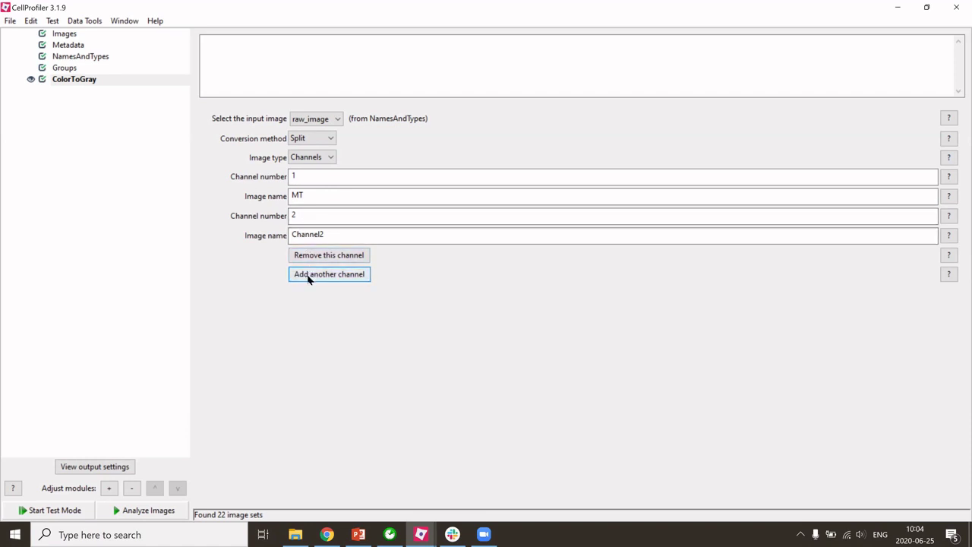
{"action": "left_click_drag", "start_coordinate": [328, 233], "coordinate": [283, 236]}
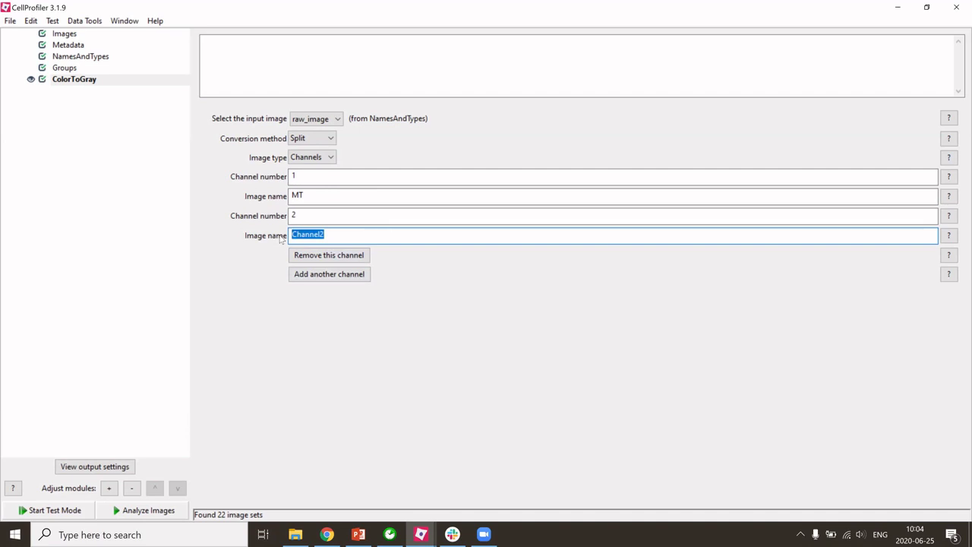
{"action": "type", "text": "Signal"}
Add channel 3 to ColorToGray and name its image Nuclei.
{"action": "left_click", "coordinate": [312, 279]}
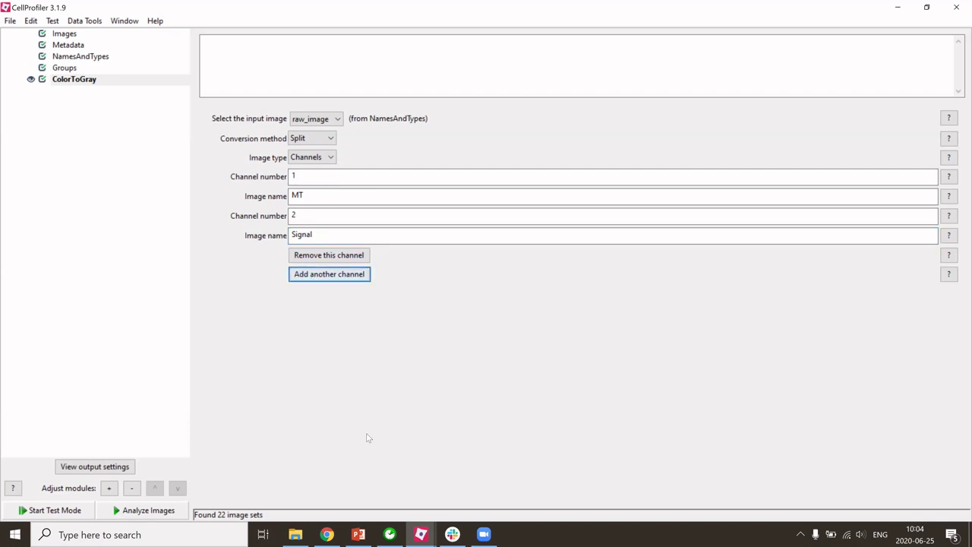
{"action": "left_click", "coordinate": [301, 294]}
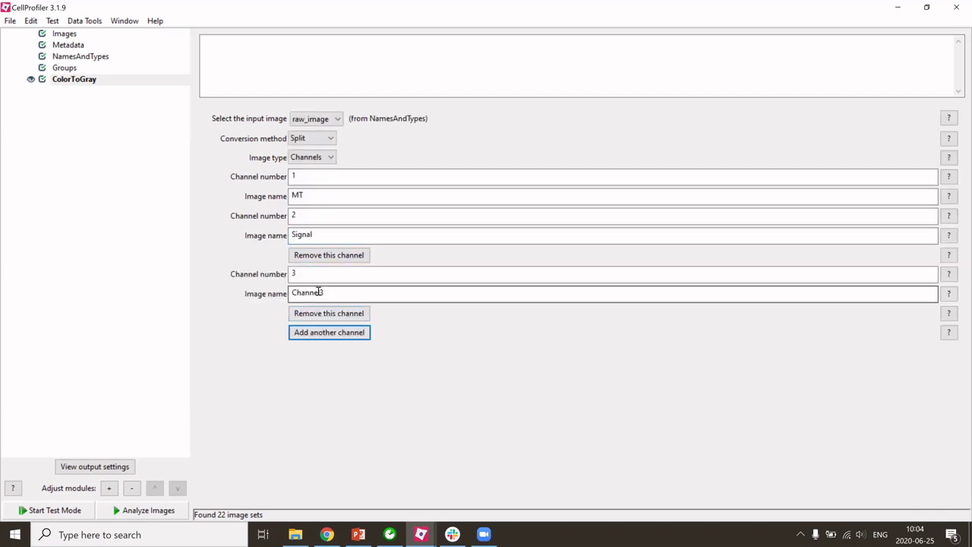
{"action": "double_click", "coordinate": [302, 293]}
{"action": "type", "text": "Nuclei"}
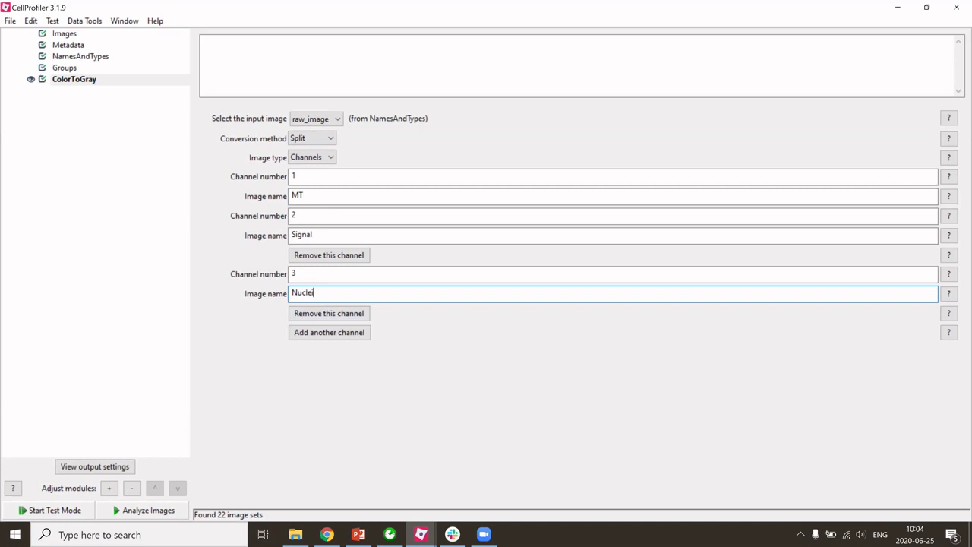
Check the ColorToGray - Solution slide in the PowerPoint presentation and return to CellProfiler.
{"action": "left_click", "coordinate": [358, 534]}
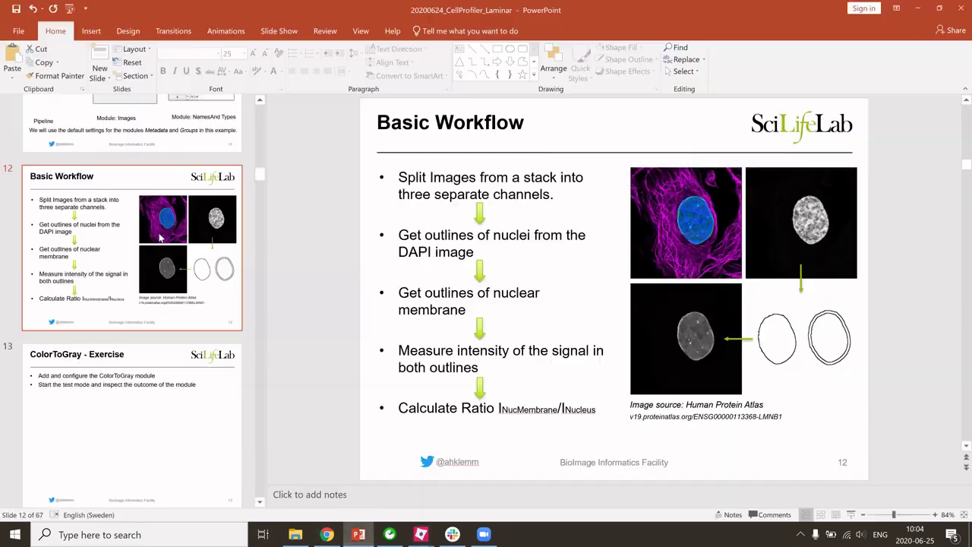
{"action": "scroll", "coordinate": [134, 313], "scroll_direction": "down", "scroll_amount": 4}
{"action": "left_click", "coordinate": [105, 259]}
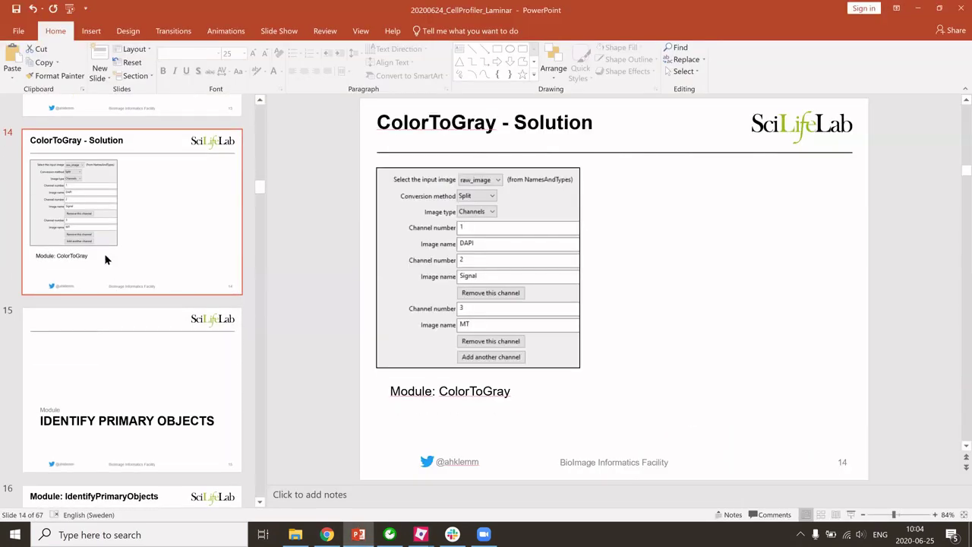
{"action": "left_click", "coordinate": [918, 8]}
Rename the channel 1 image DAPI in ColorToGray.
{"action": "left_click", "coordinate": [305, 195]}
{"action": "left_click_drag", "start_coordinate": [306, 195], "coordinate": [245, 191]}
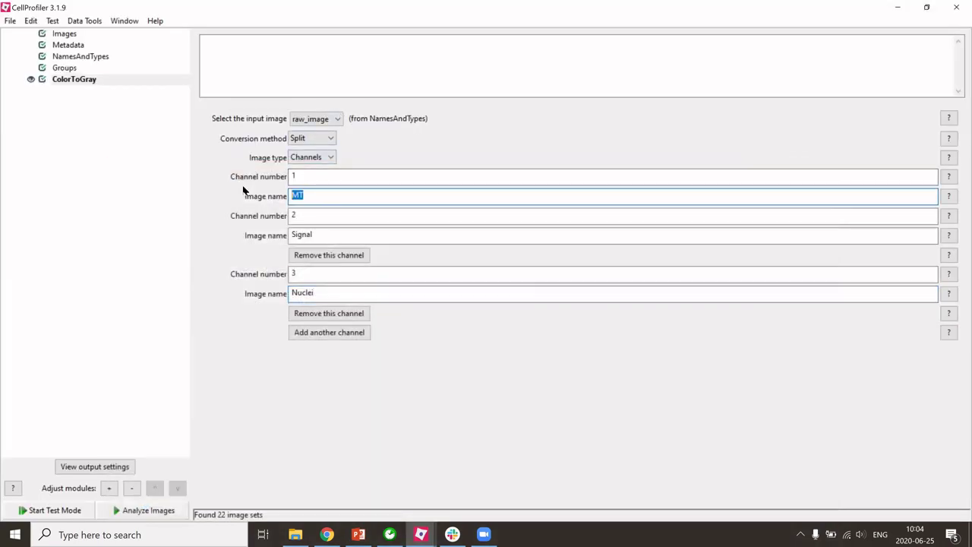
{"action": "type", "text": "DAPI"}
{"action": "left_click", "coordinate": [319, 293]}
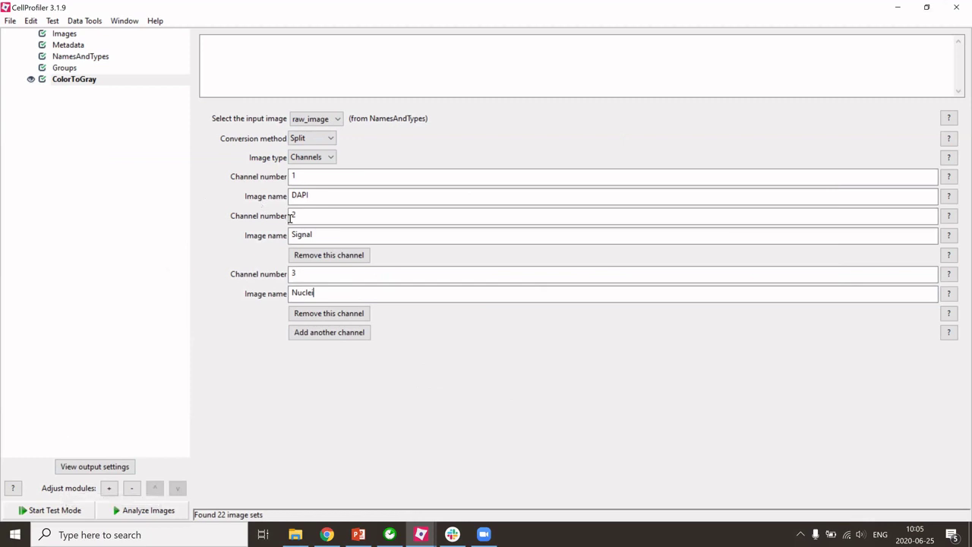
Run ColorToGray in test mode, inspect the split channel images at full window size and close the result window.
{"action": "left_click", "coordinate": [27, 512]}
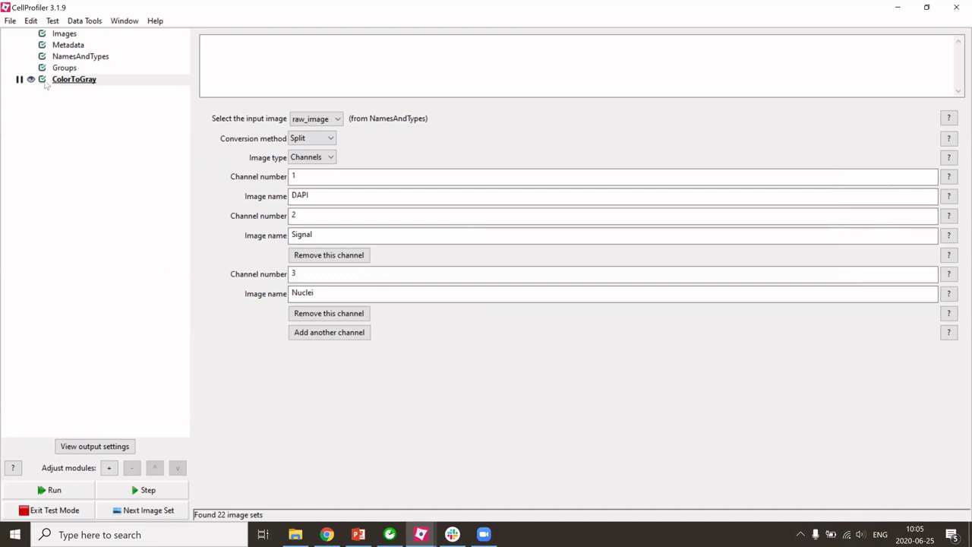
{"action": "left_click", "coordinate": [140, 493]}
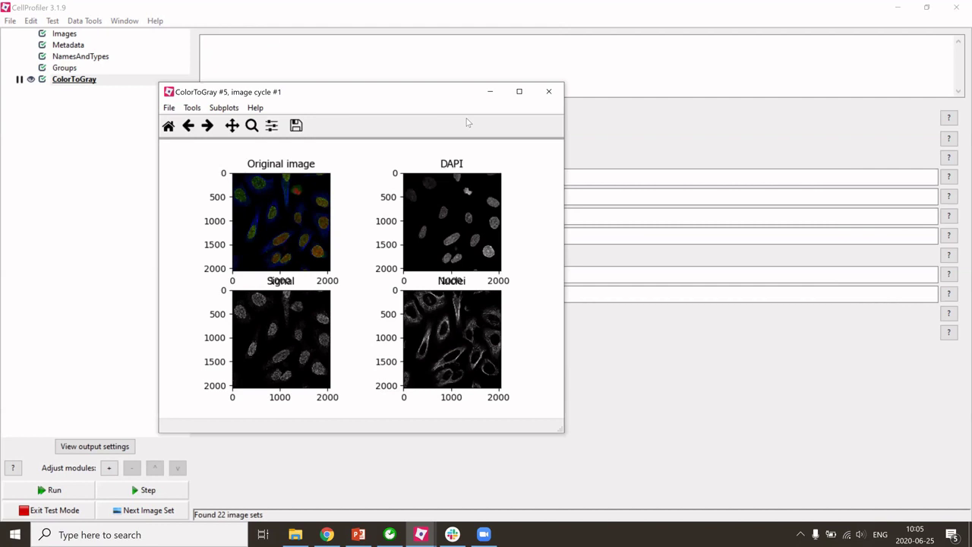
{"action": "left_click", "coordinate": [519, 91]}
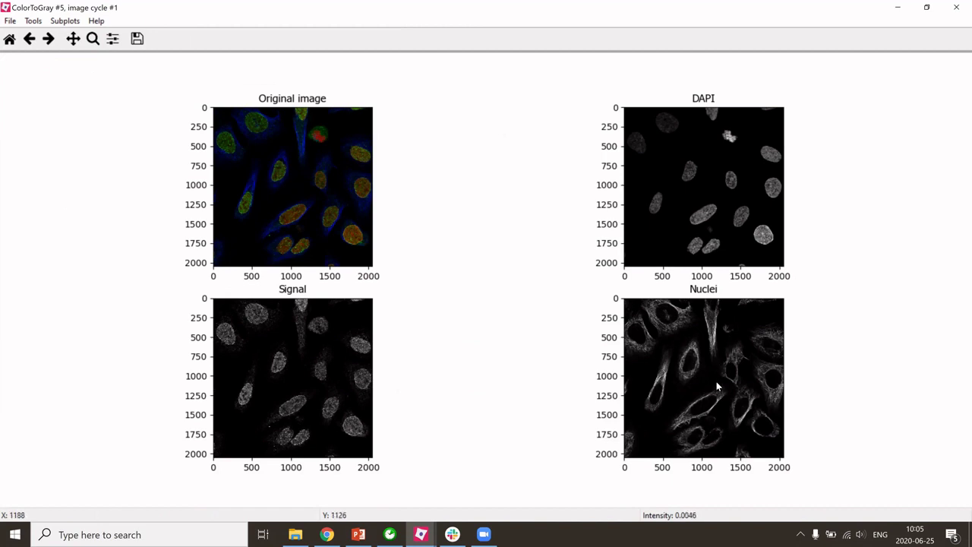
{"action": "left_click", "coordinate": [957, 7]}
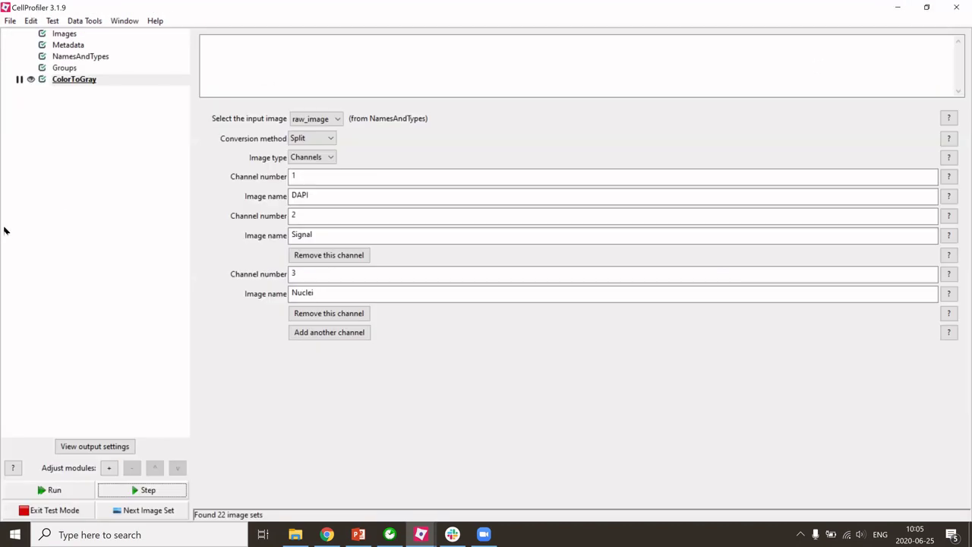
Rename the channel 3 image MT in ColorToGray and bring the main CellProfiler window back into view.
{"action": "double_click", "coordinate": [308, 293]}
{"action": "type", "text": "MT"}
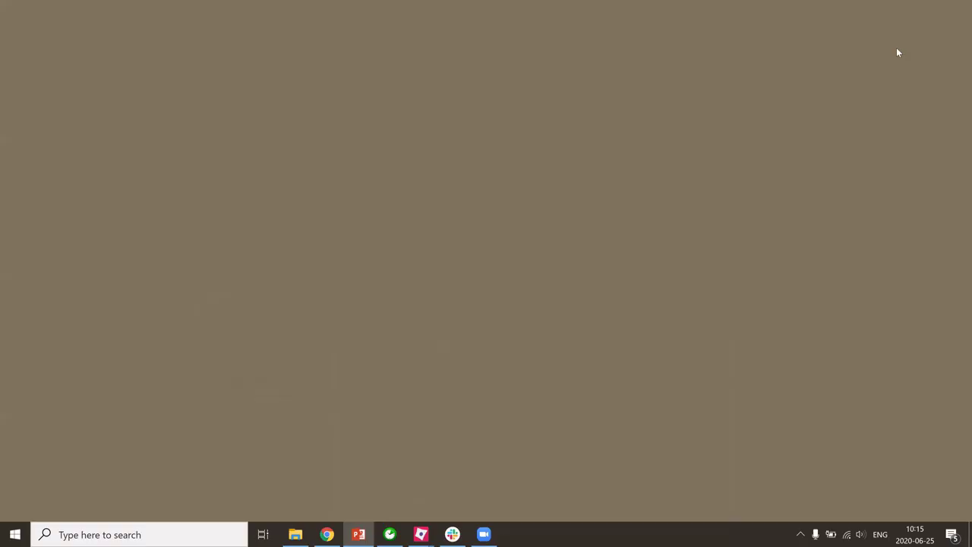
{"action": "mouse_move", "coordinate": [422, 534]}
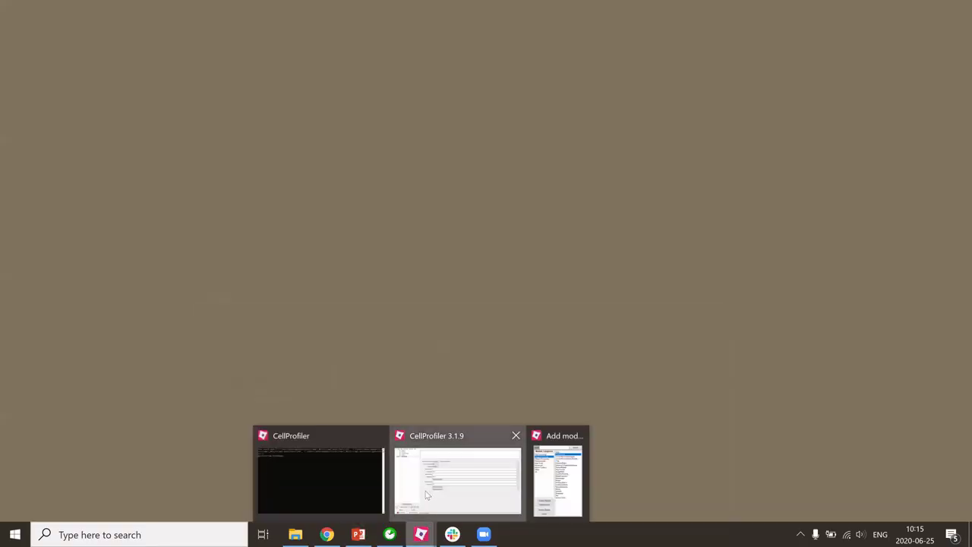
{"action": "left_click", "coordinate": [428, 494]}
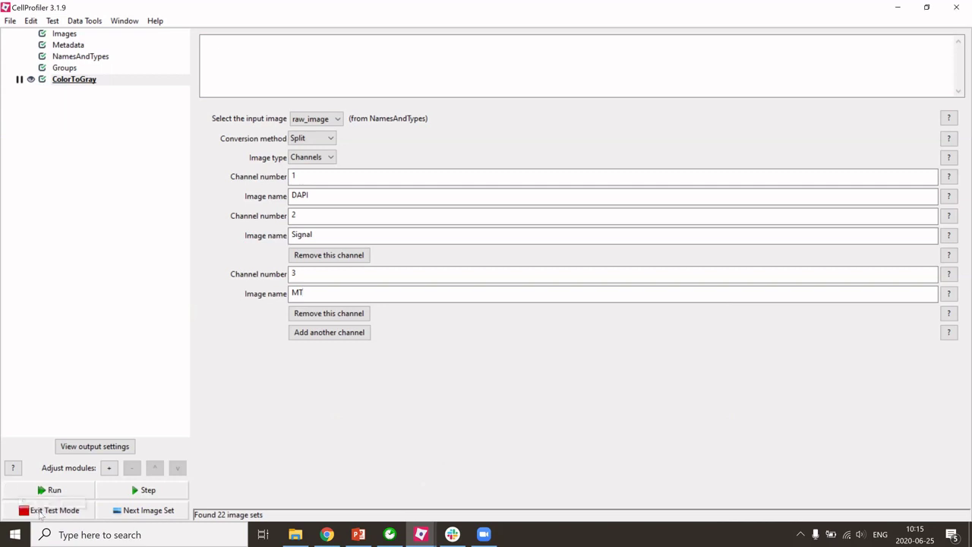
Exit test mode and review the input file list in the Images module.
{"action": "left_click", "coordinate": [44, 512]}
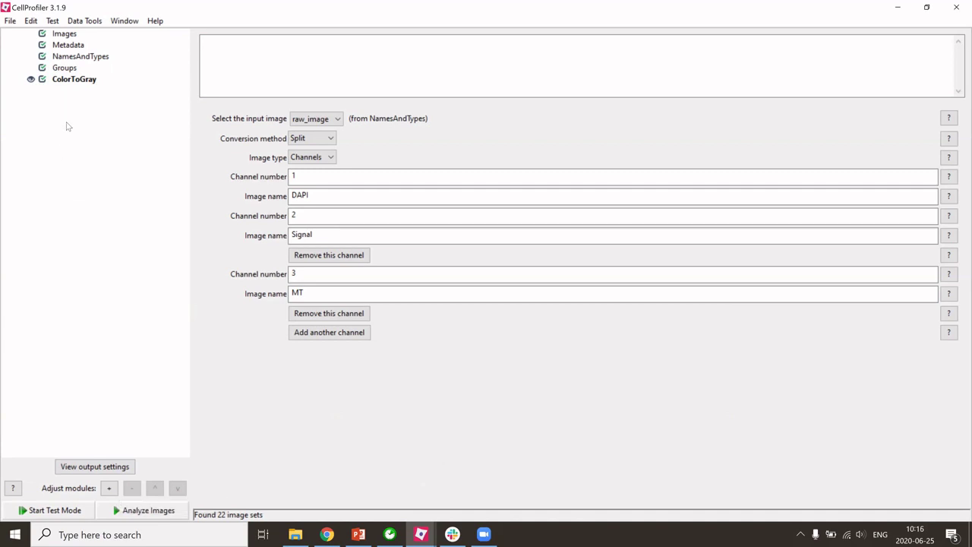
{"action": "left_click", "coordinate": [63, 35]}
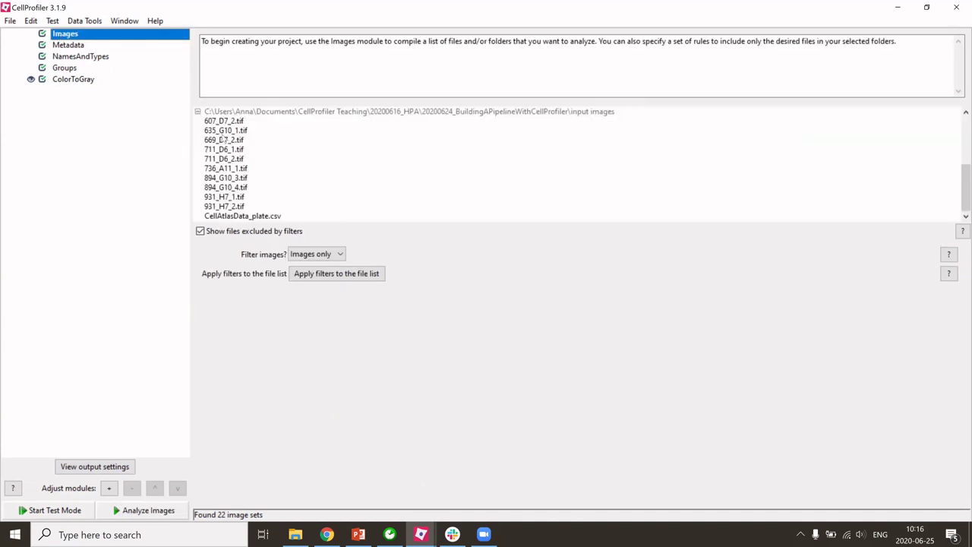
{"action": "scroll", "coordinate": [235, 168], "scroll_direction": "up", "scroll_amount": 5}
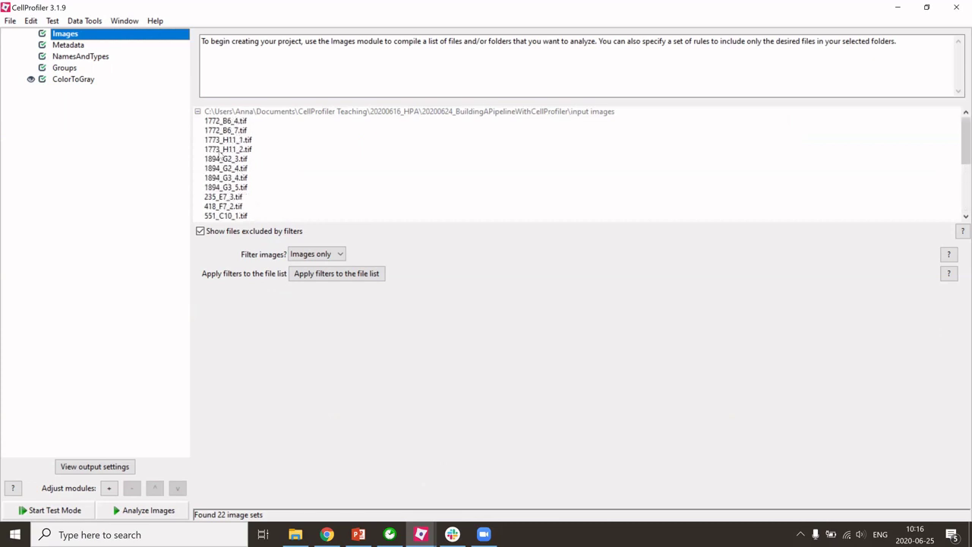
Hide the ColorToGray result display and run the module as a single step in test mode.
{"action": "left_click", "coordinate": [76, 514]}
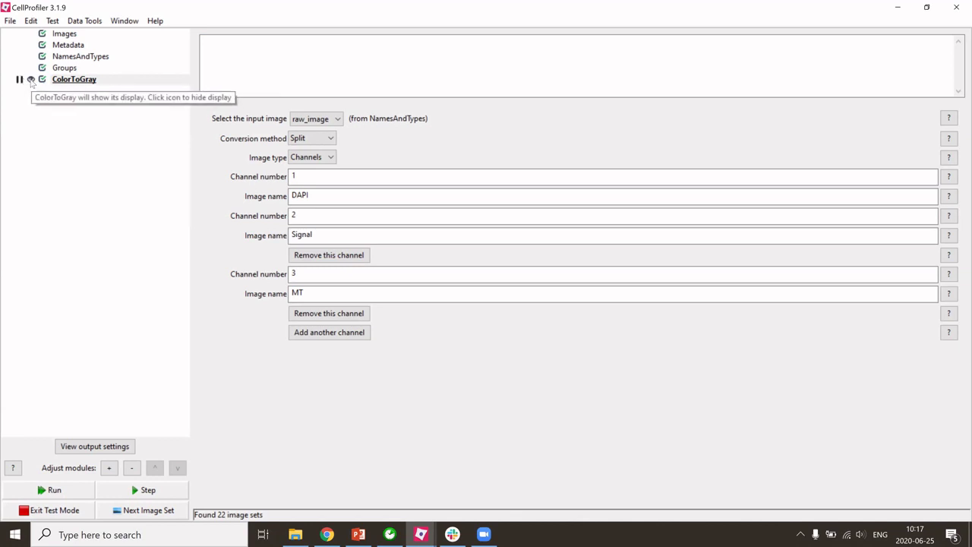
{"action": "left_click", "coordinate": [30, 80]}
{"action": "left_click", "coordinate": [133, 492]}
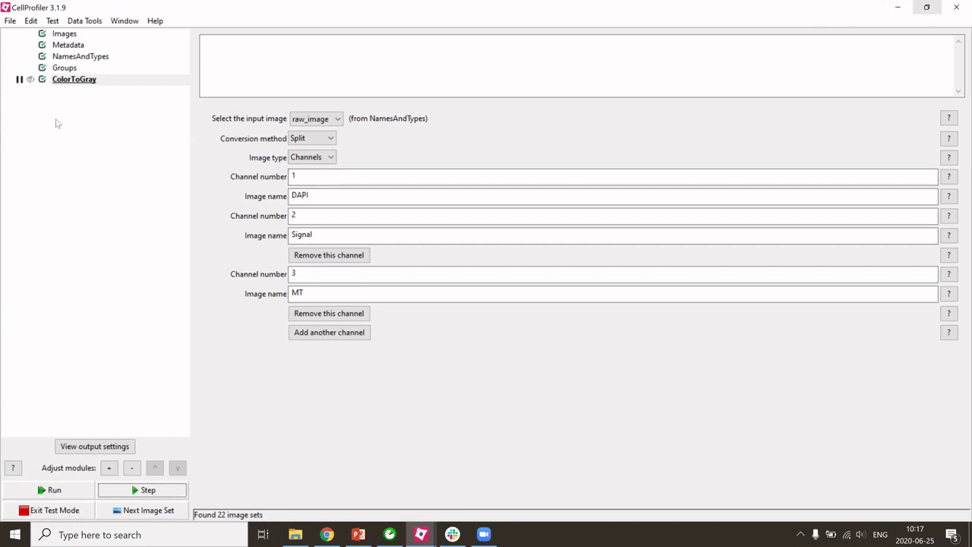
Review the Identify Primary Objects title slide and following slide previews in PowerPoint, and return to CellProfiler.
{"action": "left_click", "coordinate": [361, 535]}
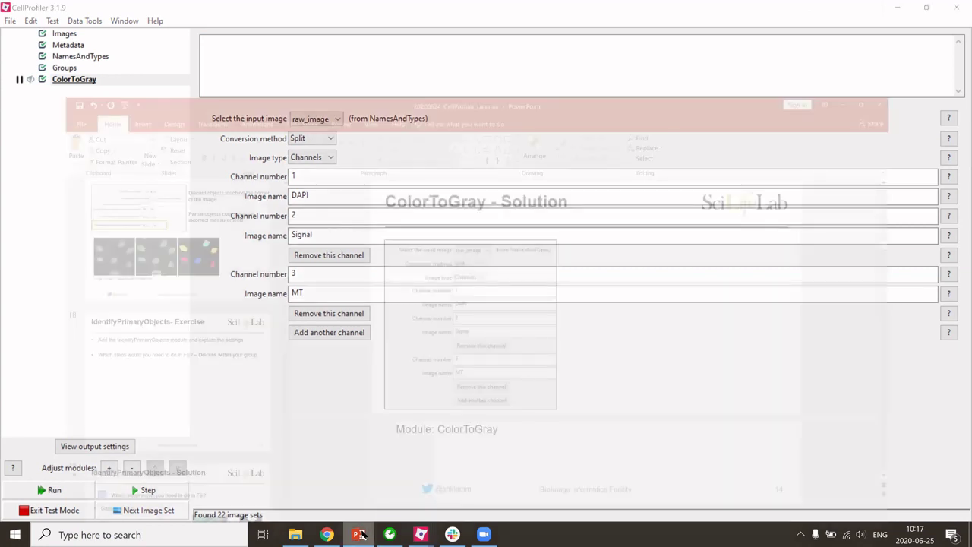
{"action": "scroll", "coordinate": [159, 332], "scroll_direction": "up", "scroll_amount": 5}
{"action": "scroll", "coordinate": [159, 332], "scroll_direction": "up", "scroll_amount": 1}
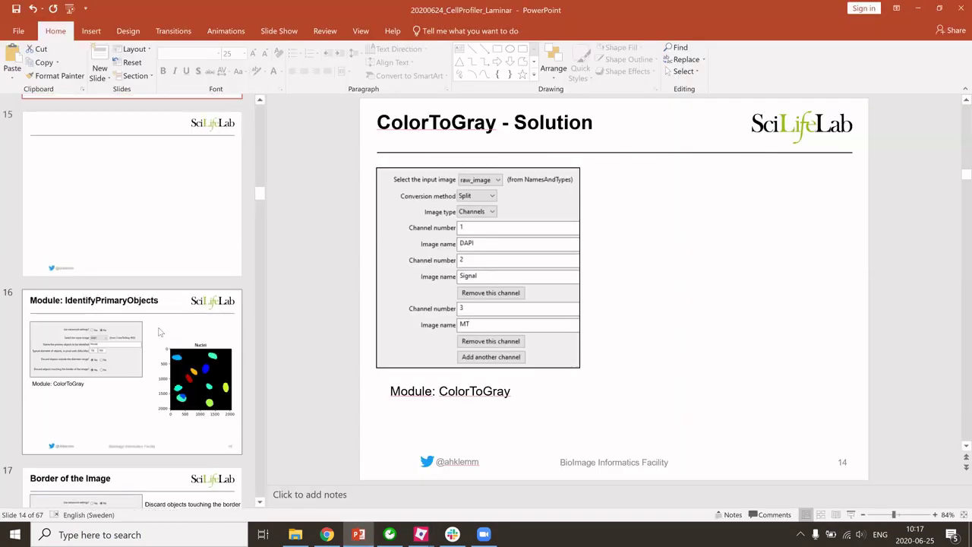
{"action": "scroll", "coordinate": [159, 328], "scroll_direction": "down", "scroll_amount": 1}
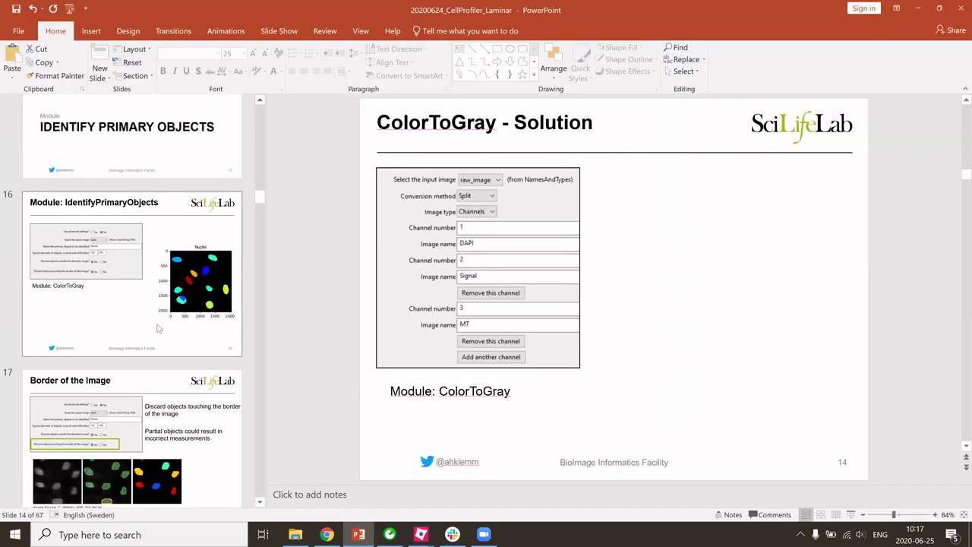
{"action": "scroll", "coordinate": [155, 328], "scroll_direction": "up", "scroll_amount": 4}
{"action": "left_click", "coordinate": [139, 413]}
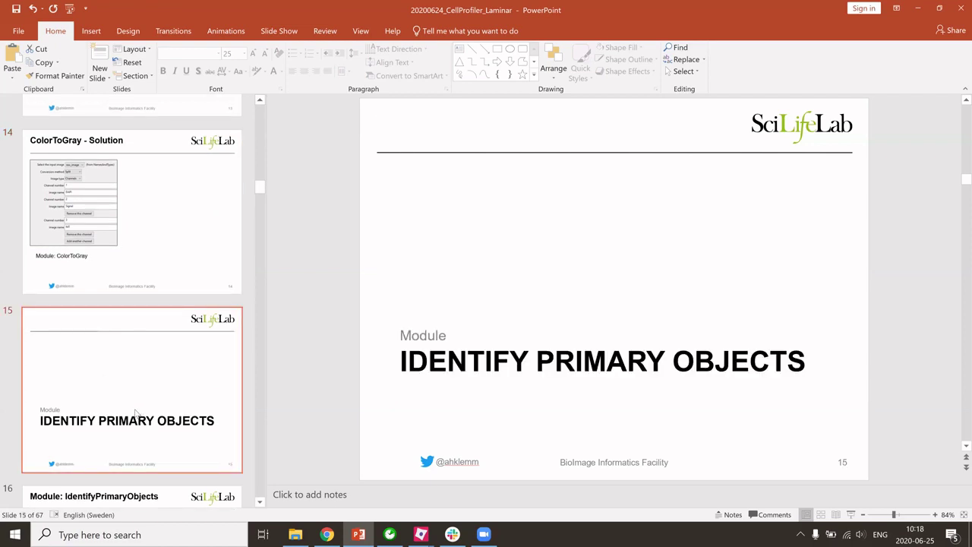
{"action": "scroll", "coordinate": [138, 412], "scroll_direction": "down", "scroll_amount": 3}
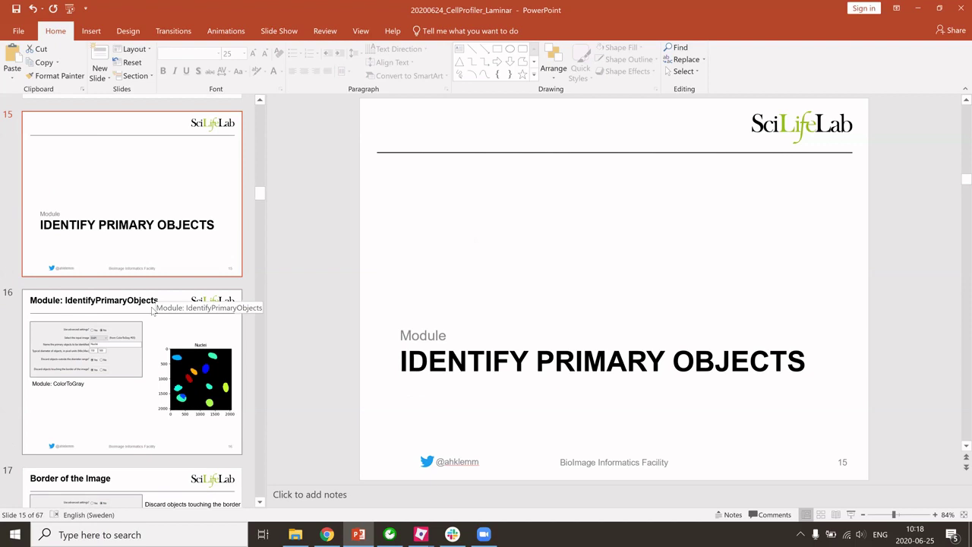
{"action": "left_click", "coordinate": [920, 9]}
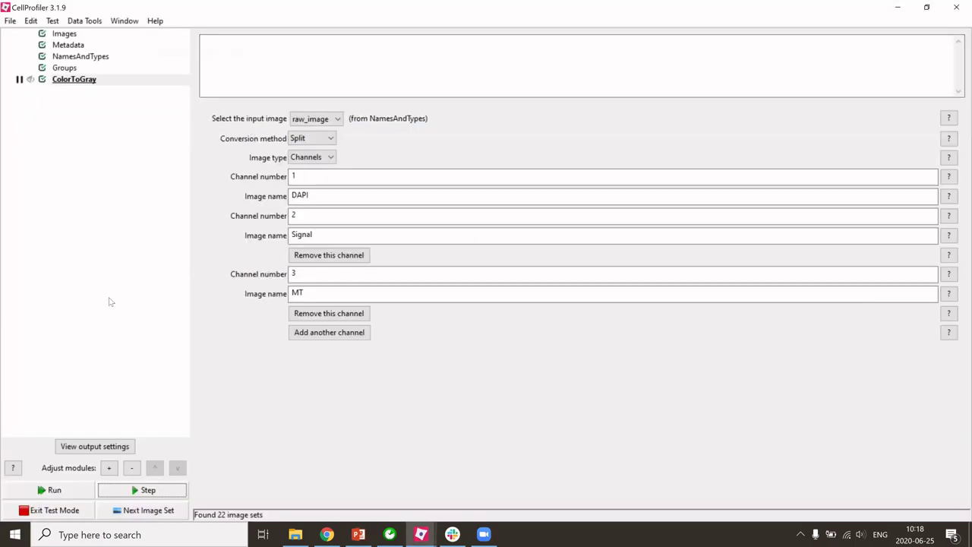
Add the IdentifyPrimaryObjects module from the Object Processing category to the pipeline and minimise the module selection window.
{"action": "left_click", "coordinate": [112, 469]}
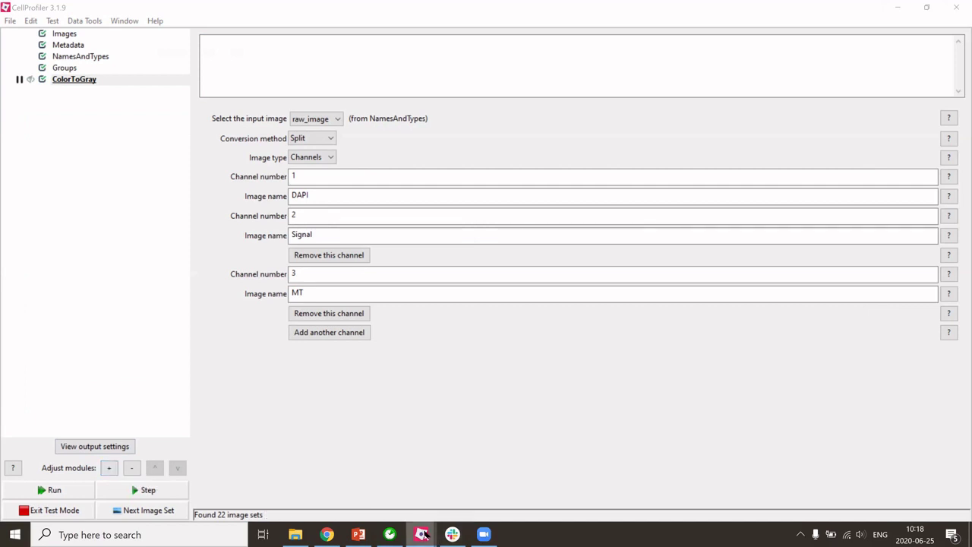
{"action": "mouse_move", "coordinate": [424, 535]}
{"action": "left_click", "coordinate": [544, 491]}
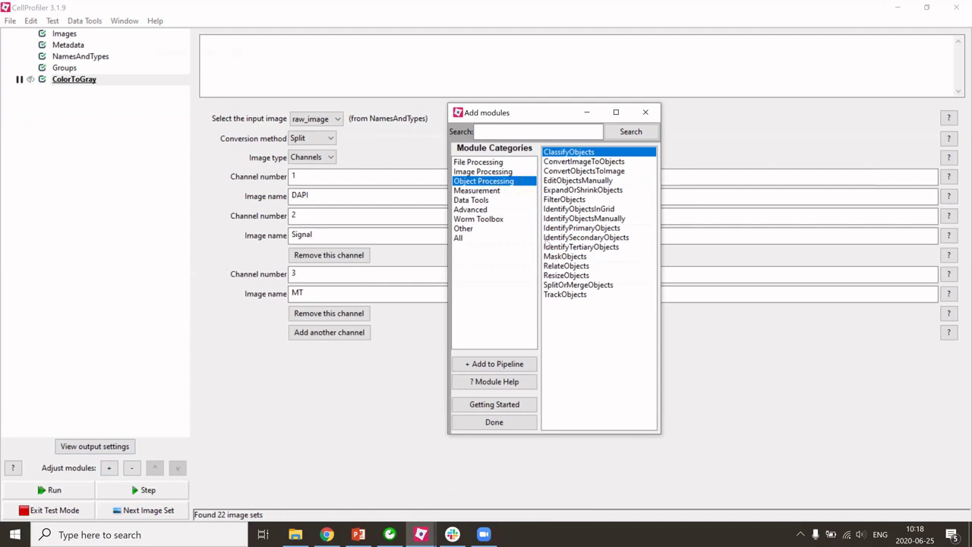
{"action": "left_click", "coordinate": [557, 229]}
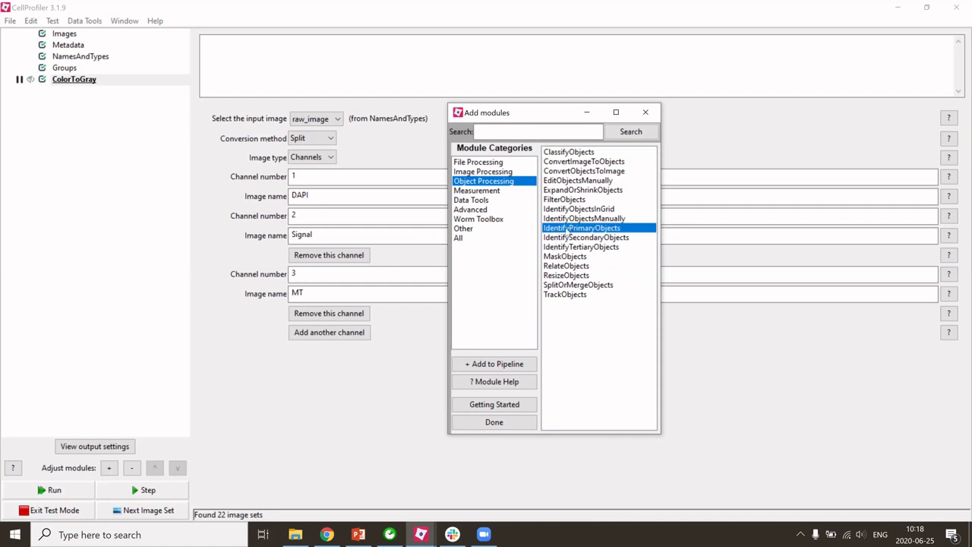
{"action": "double_click", "coordinate": [566, 228]}
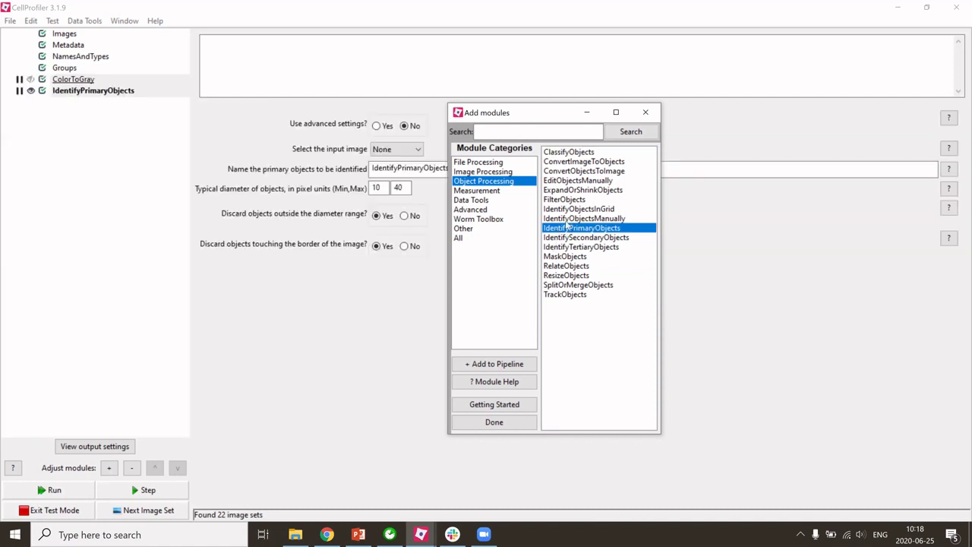
{"action": "left_click", "coordinate": [587, 111]}
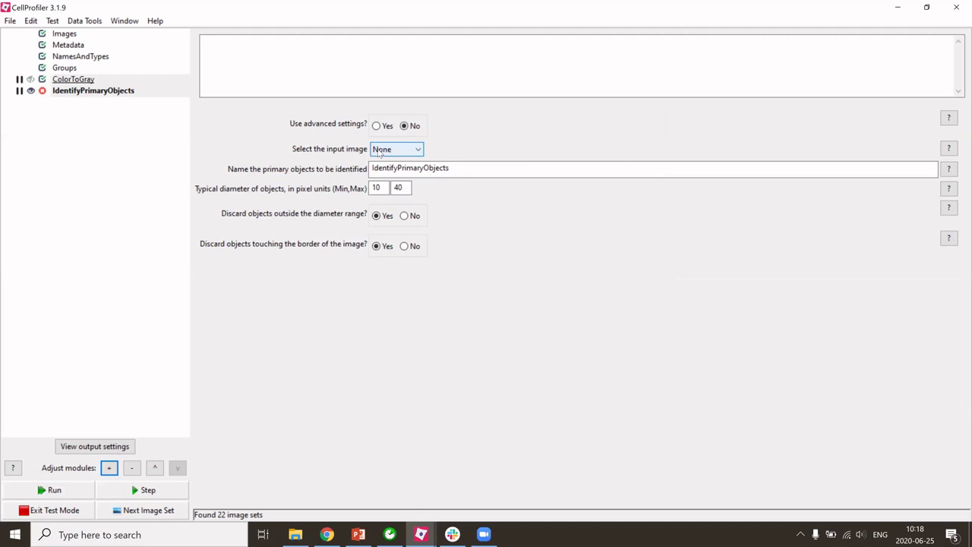
Set DAPI as the input image of IdentifyPrimaryObjects and name the primary objects Nuclei.
{"action": "left_click", "coordinate": [380, 152]}
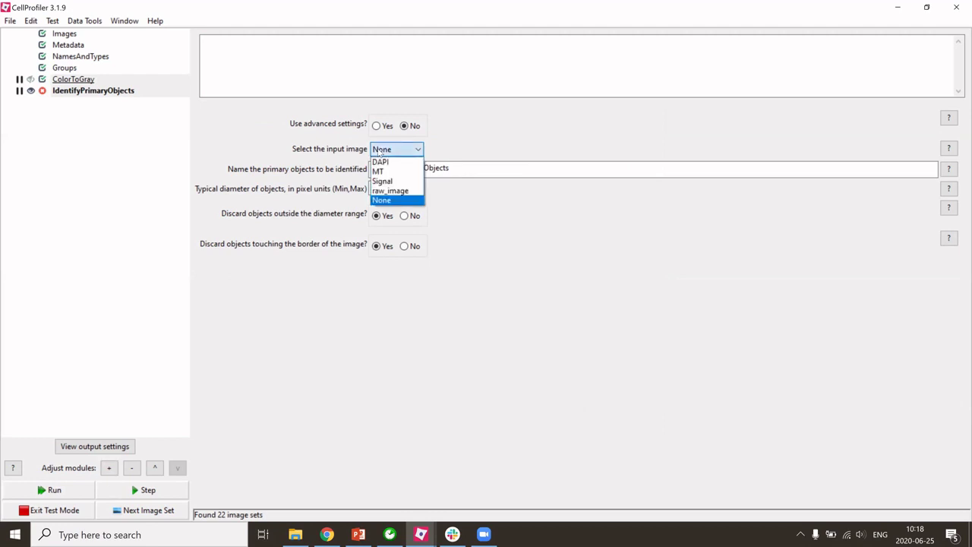
{"action": "left_click", "coordinate": [380, 162]}
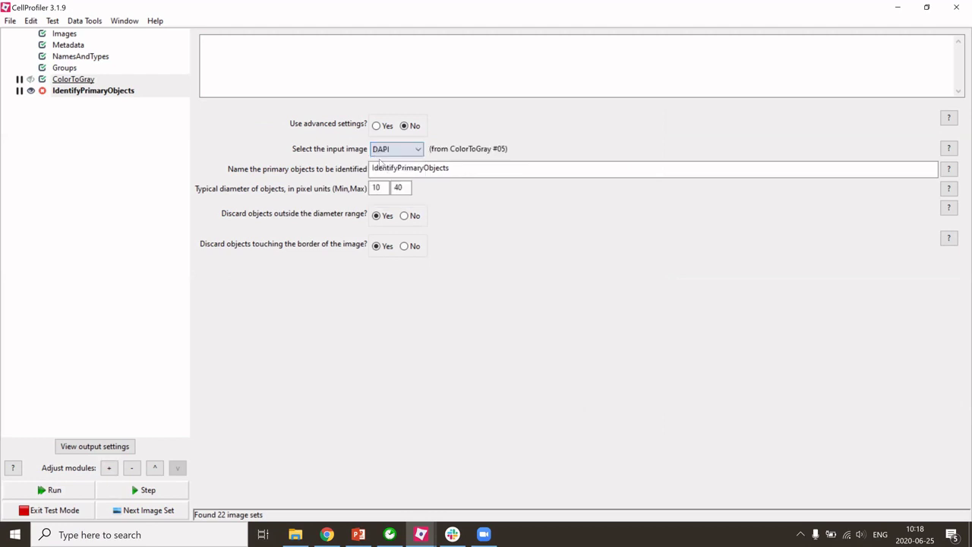
{"action": "left_click", "coordinate": [437, 164]}
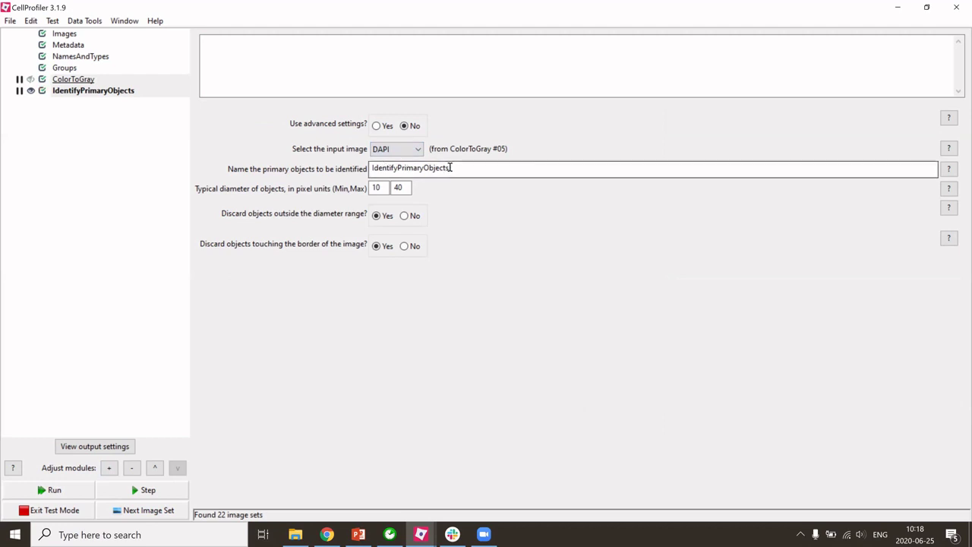
{"action": "left_click_drag", "start_coordinate": [448, 167], "coordinate": [367, 171]}
{"action": "type", "text": "Nuclei"}
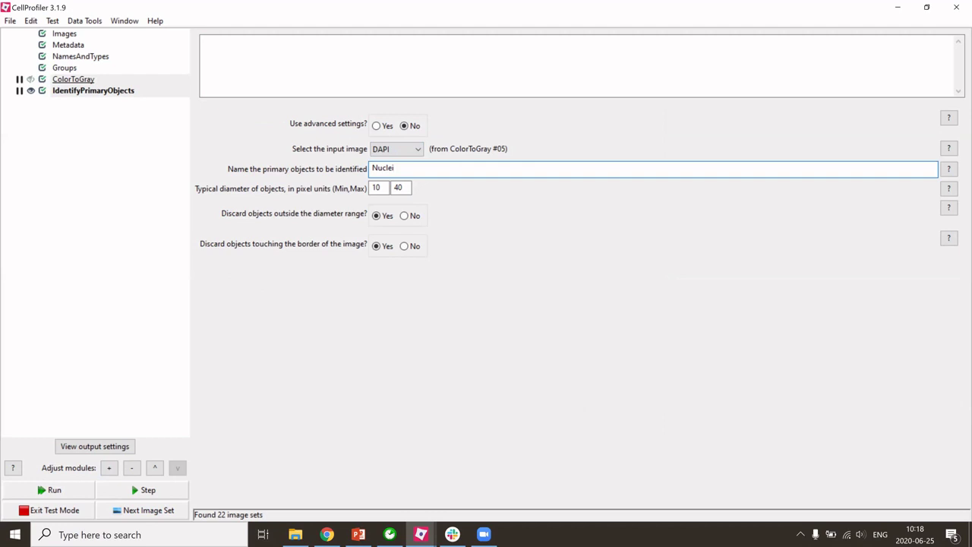
{"action": "left_click", "coordinate": [228, 202]}
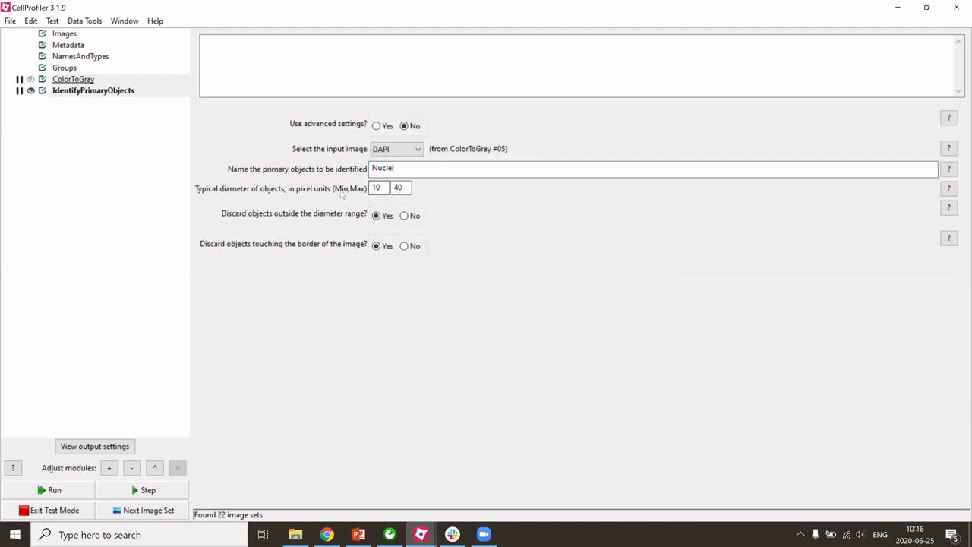
Set the typical object diameter range of IdentifyPrimaryObjects to a minimum of 150 and a maximum of 500 pixels.
{"action": "left_click", "coordinate": [377, 188]}
{"action": "left_click", "coordinate": [387, 188]}
{"action": "key", "text": "BackSpace"}
{"action": "type", "text": "50"}
{"action": "key", "text": "Tab"}
{"action": "type", "text": "500"}
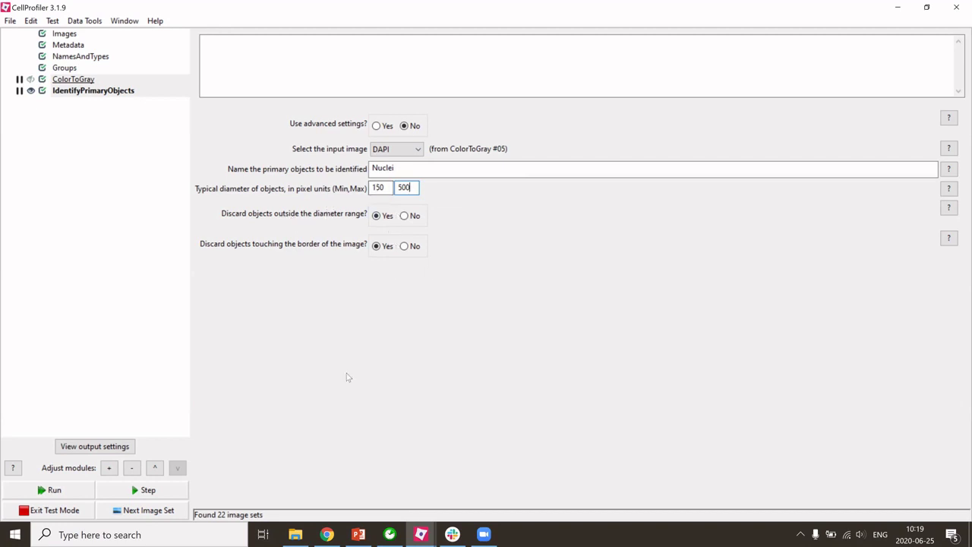
Run IdentifyPrimaryObjects as a single step in test mode and bring up its result display.
{"action": "left_click", "coordinate": [148, 490]}
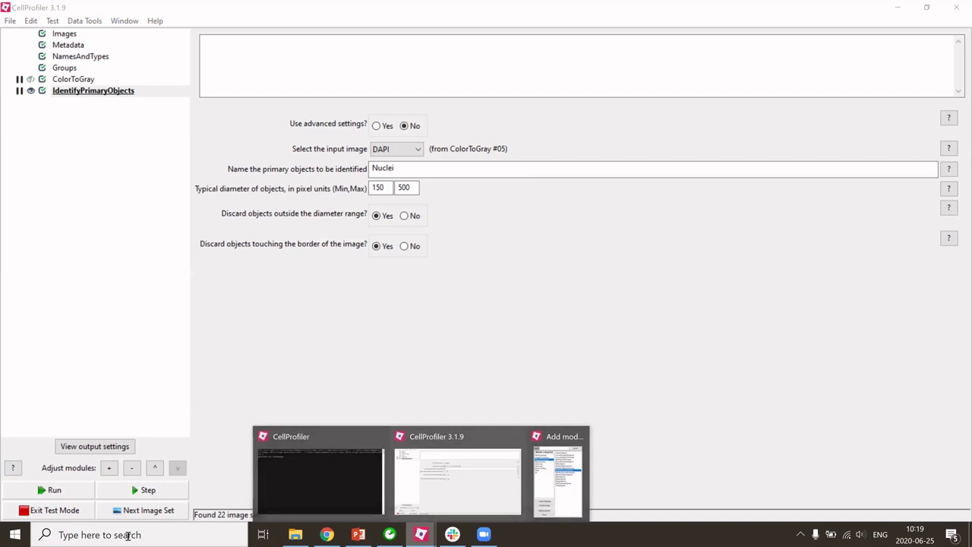
{"action": "left_click", "coordinate": [144, 495]}
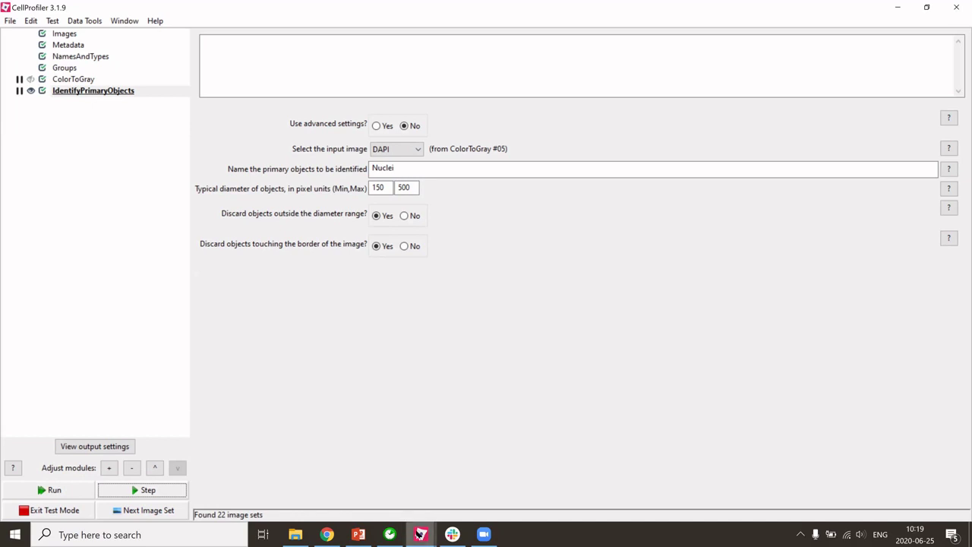
{"action": "mouse_move", "coordinate": [420, 534]}
{"action": "left_click", "coordinate": [457, 482]}
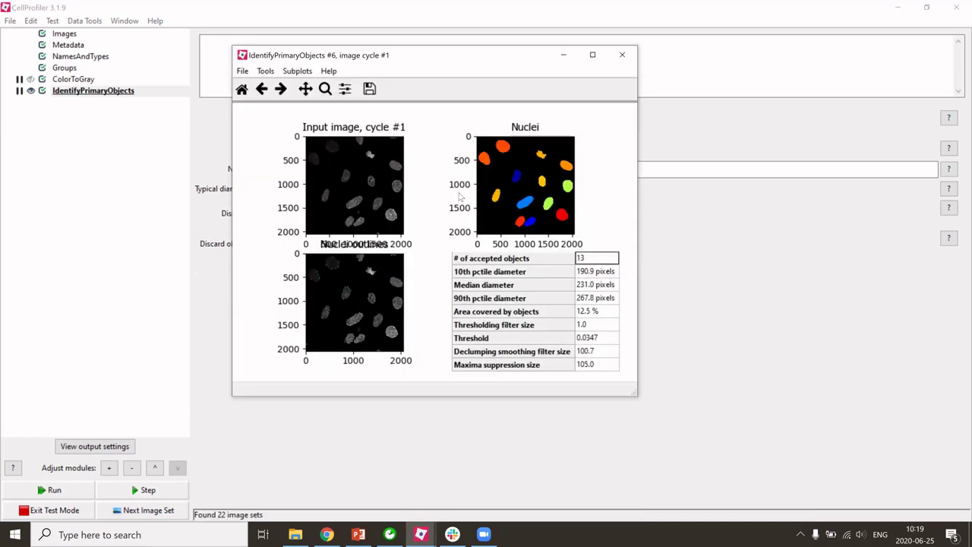
Maximise the IdentifyPrimaryObjects result display and zoom in on a nucleus right of centre in the input image.
{"action": "left_click_drag", "start_coordinate": [446, 61], "coordinate": [443, 79]}
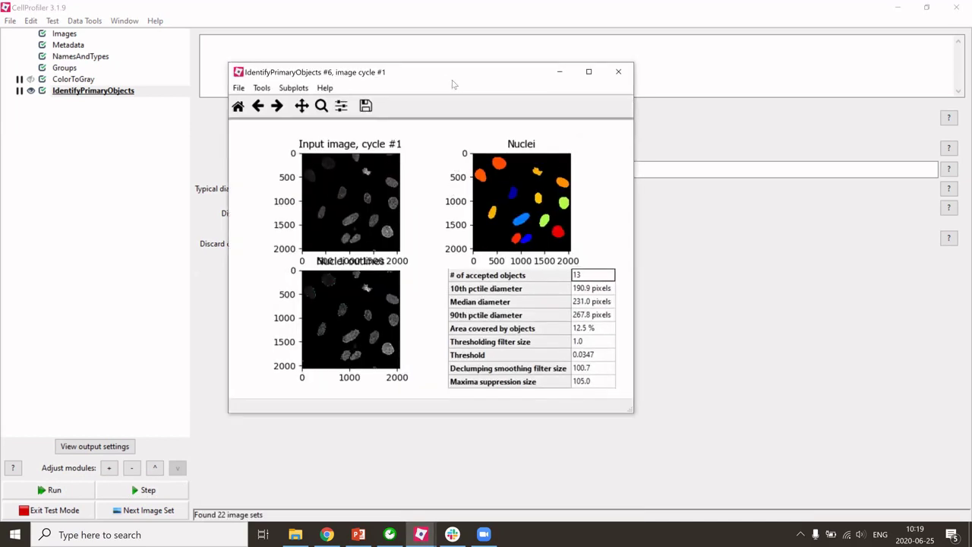
{"action": "left_click", "coordinate": [585, 76]}
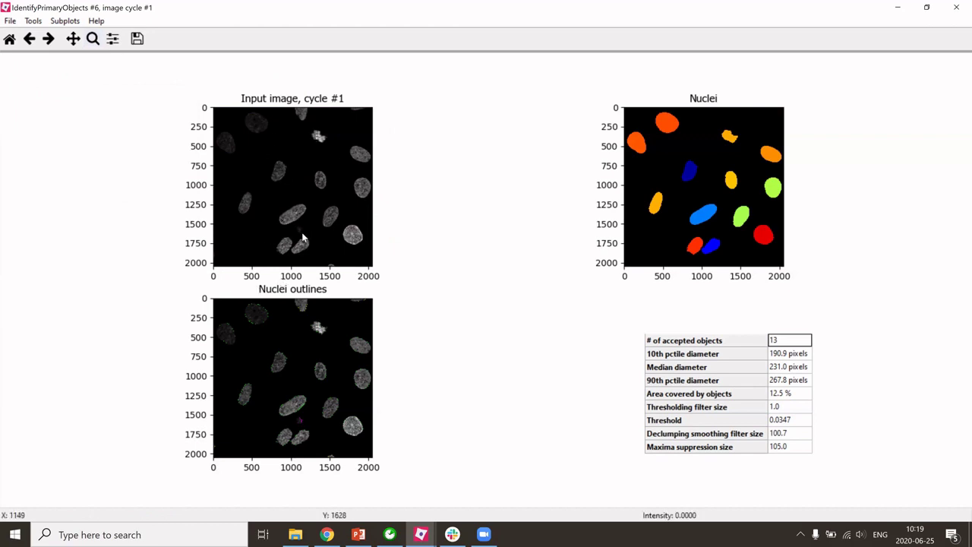
{"action": "left_click", "coordinate": [92, 38]}
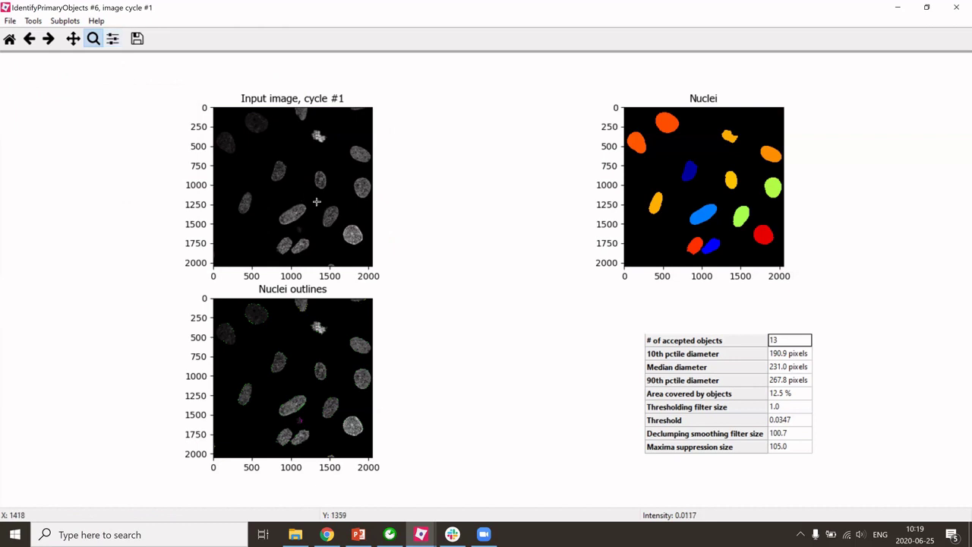
{"action": "left_click_drag", "start_coordinate": [307, 165], "coordinate": [350, 200]}
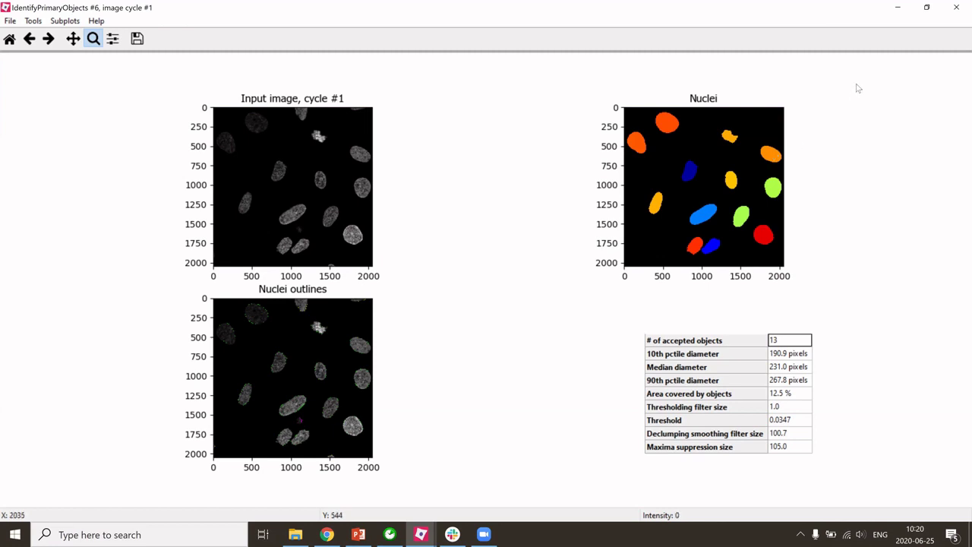
Minimise the result display and switch to PowerPoint to view the Border of the Image slide.
{"action": "left_click", "coordinate": [895, 7]}
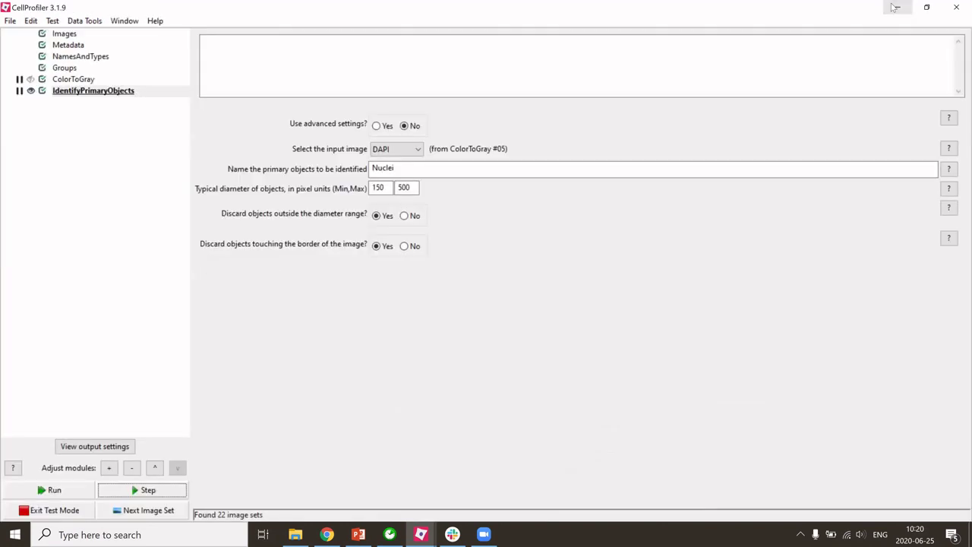
{"action": "left_click", "coordinate": [359, 535]}
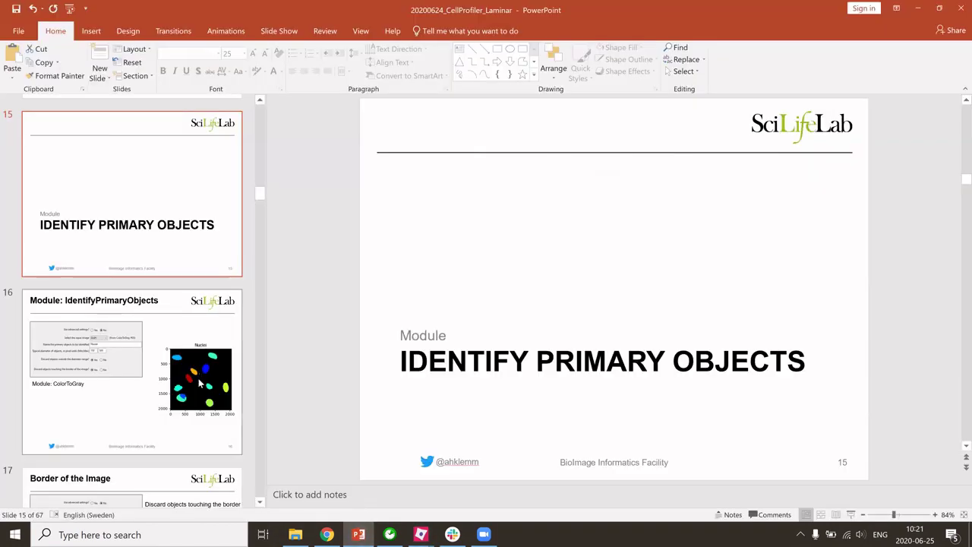
{"action": "scroll", "coordinate": [196, 403], "scroll_direction": "down", "scroll_amount": 2}
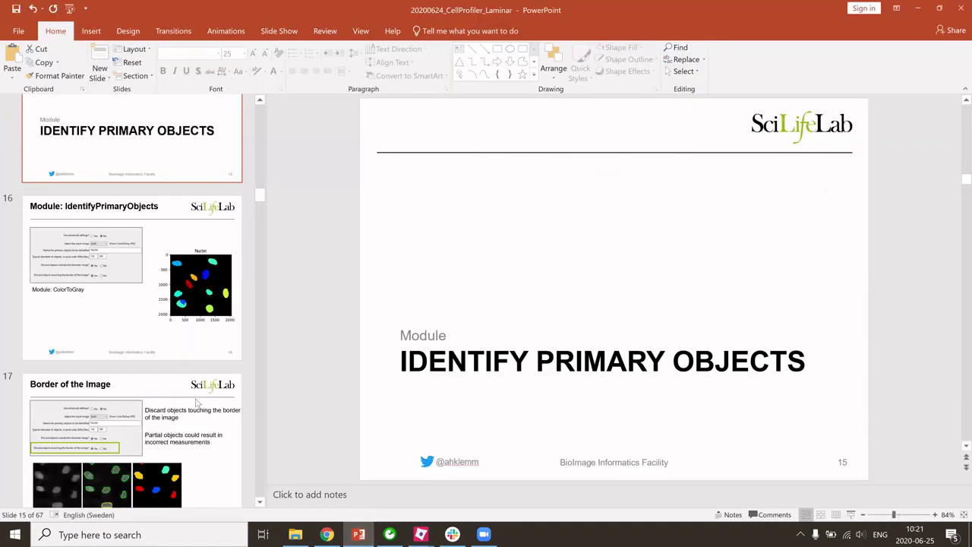
{"action": "left_click", "coordinate": [196, 403]}
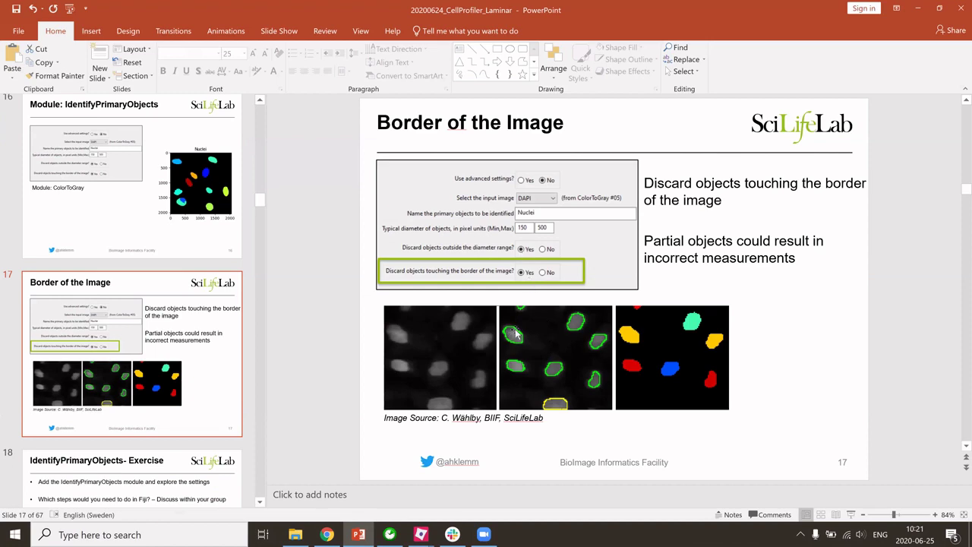
Return to CellProfiler's IdentifyPrimaryObjects result display, inspect the small magenta-outlined object in the nuclei outlines up close, and restore the previous view.
{"action": "left_click", "coordinate": [420, 534]}
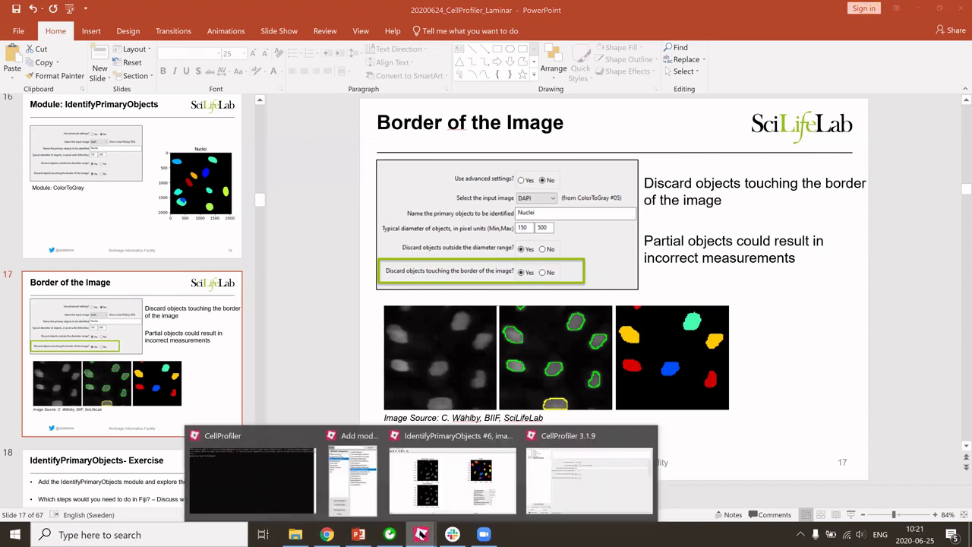
{"action": "left_click", "coordinate": [396, 430]}
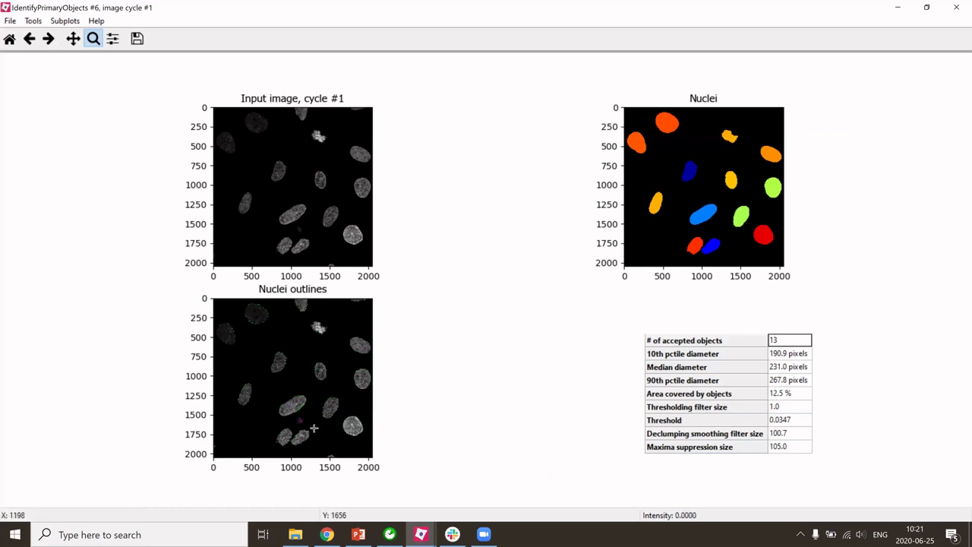
{"action": "left_click_drag", "start_coordinate": [317, 429], "coordinate": [288, 408]}
{"action": "left_click_drag", "start_coordinate": [231, 358], "coordinate": [306, 424]}
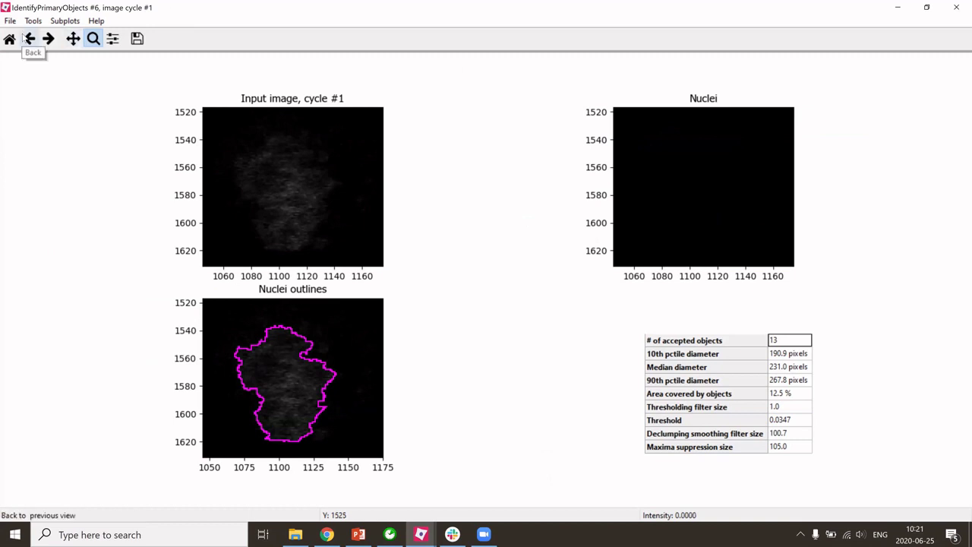
{"action": "left_click", "coordinate": [28, 40]}
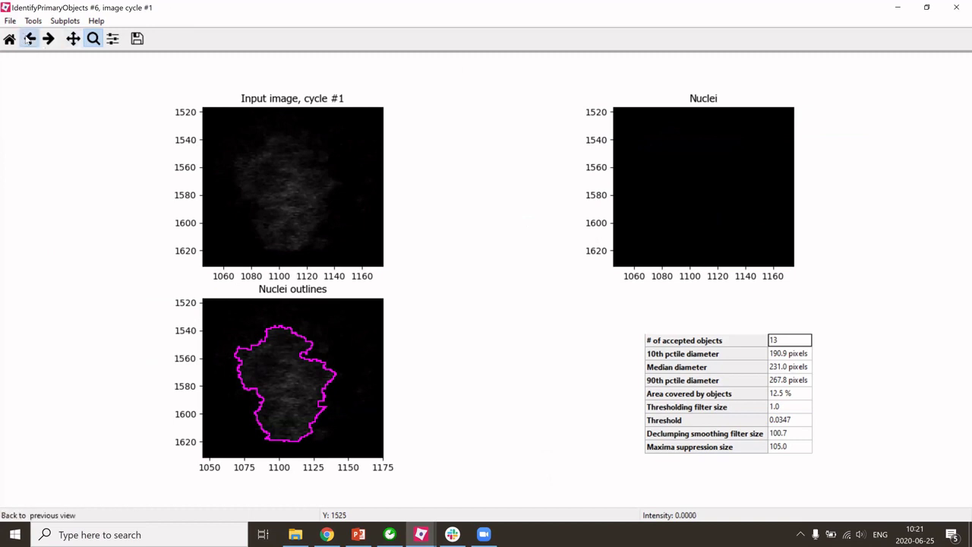
{"action": "left_click", "coordinate": [28, 40]}
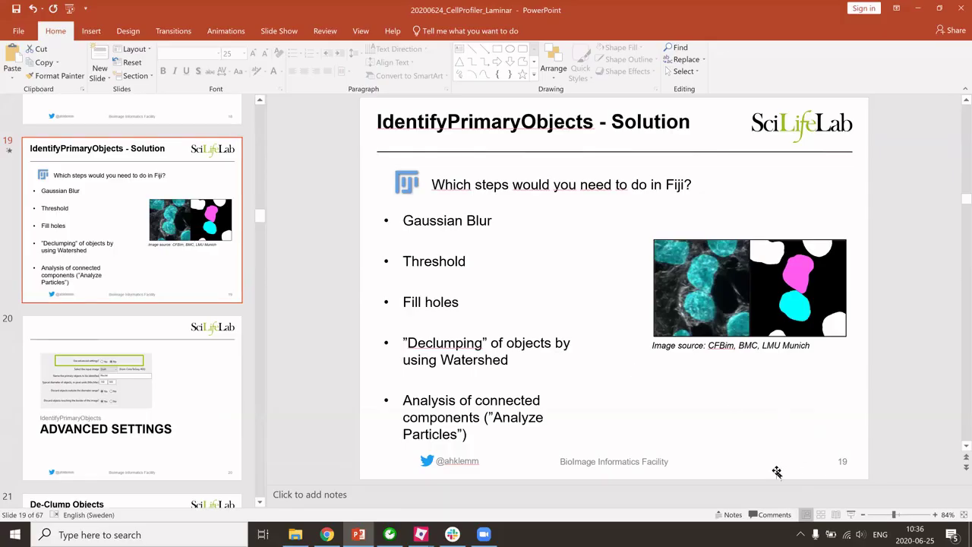
Present the IdentifyPrimaryObjects - Solution slide in PowerPoint as a slide show and reveal its list of Fiji steps.
{"action": "left_click", "coordinate": [852, 516]}
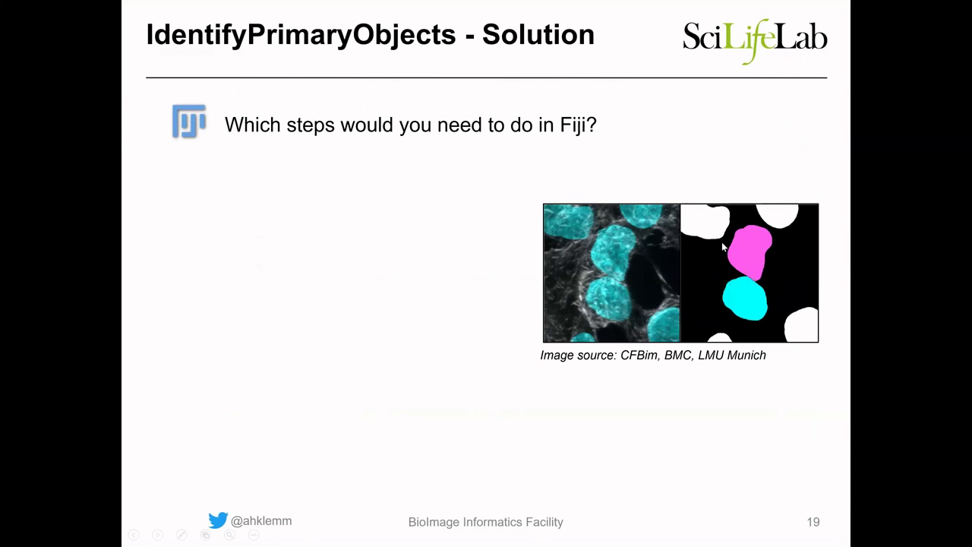
{"action": "left_click", "coordinate": [276, 278]}
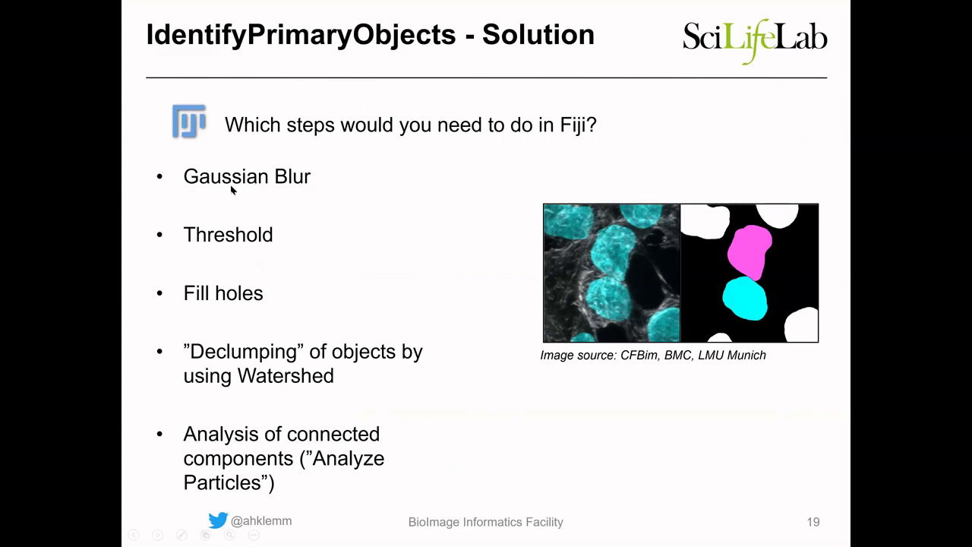
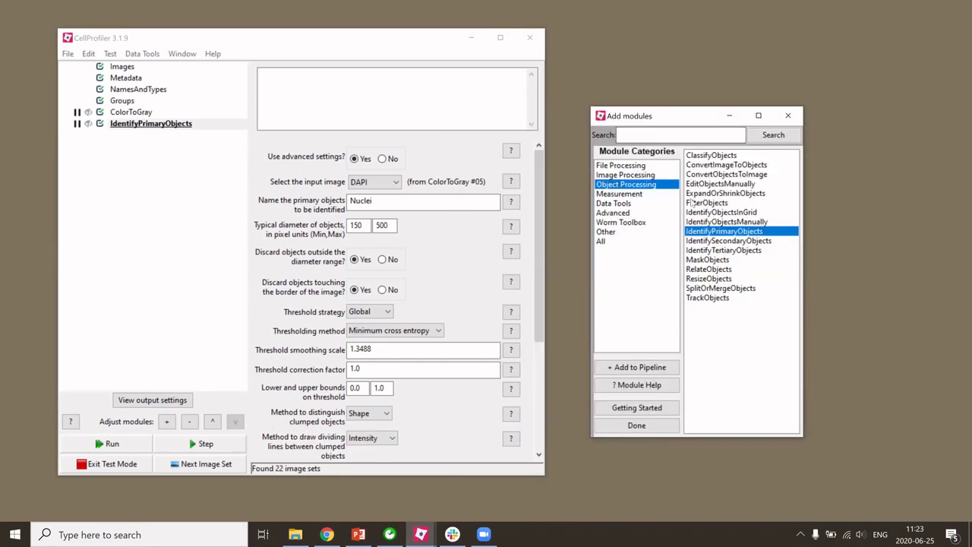
Add the ExpandOrShrinkObjects module to the CellProfiler pipeline and set Nuclei as its input objects.
{"action": "left_click", "coordinate": [696, 195]}
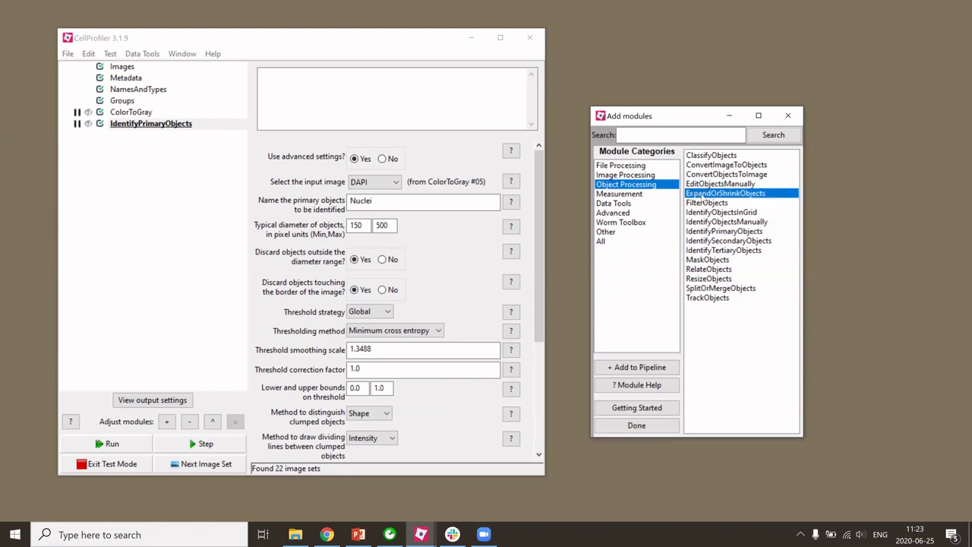
{"action": "double_click", "coordinate": [705, 195]}
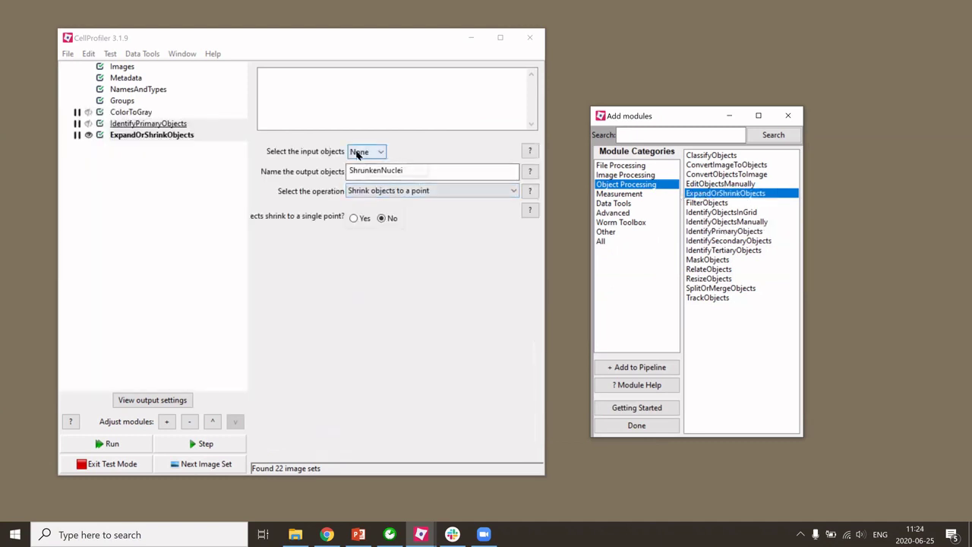
{"action": "left_click", "coordinate": [358, 153]}
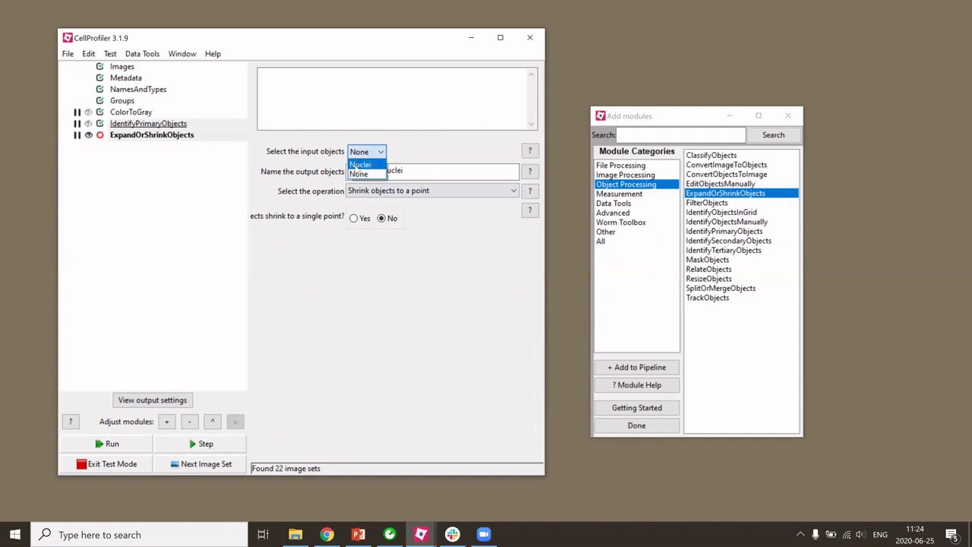
{"action": "left_click", "coordinate": [359, 165]}
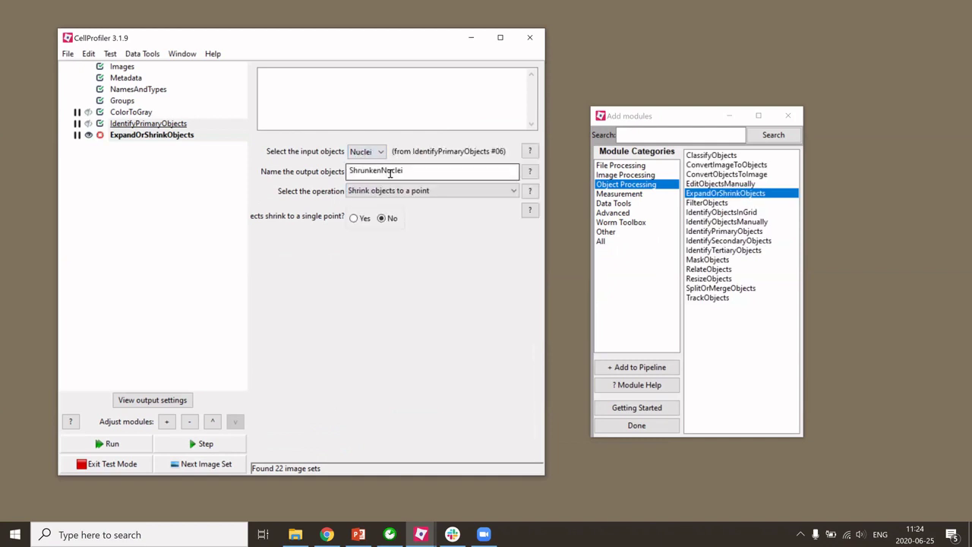
Set ExpandOrShrinkObjects to shrink objects by a specified number of pixels, with 7 pixels, and widen the main window.
{"action": "left_click", "coordinate": [382, 193]}
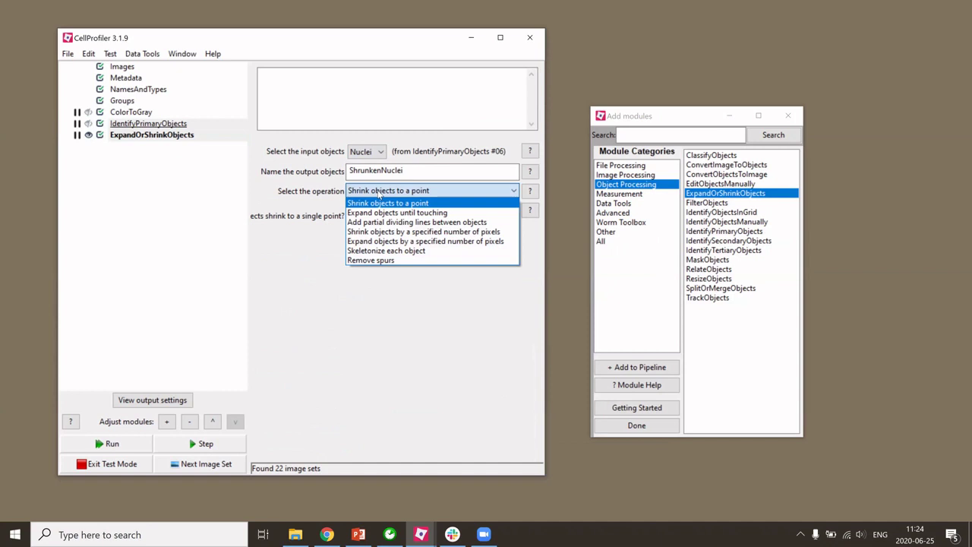
{"action": "left_click", "coordinate": [374, 232]}
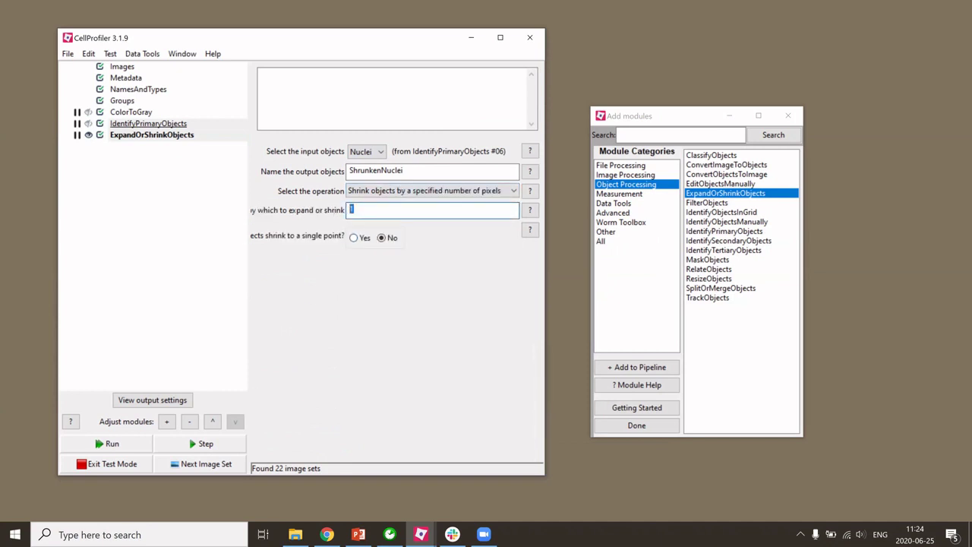
{"action": "type", "text": "7"}
{"action": "left_click_drag", "start_coordinate": [544, 262], "coordinate": [687, 261]}
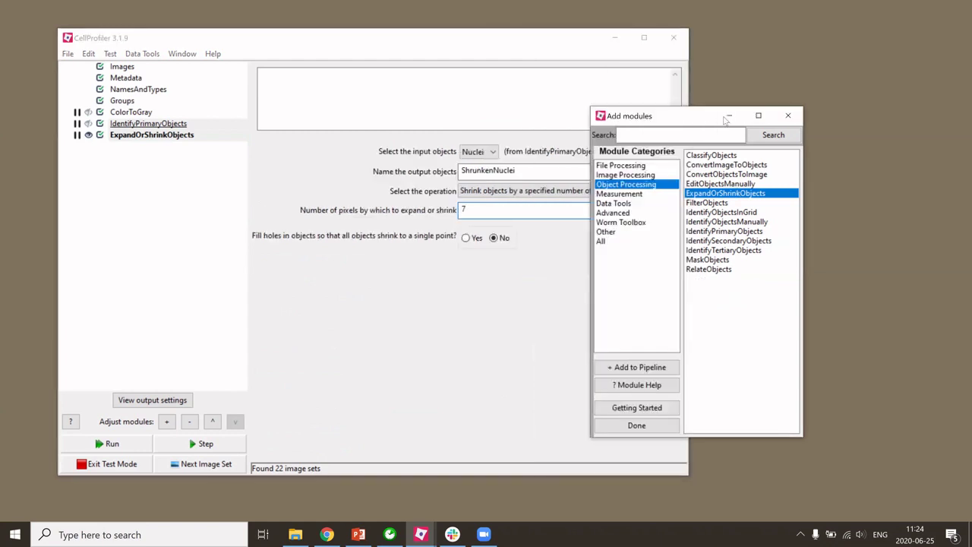
Add the IdentifyTertiaryObjects module to the pipeline after ExpandOrShrinkObjects.
{"action": "left_click", "coordinate": [117, 137]}
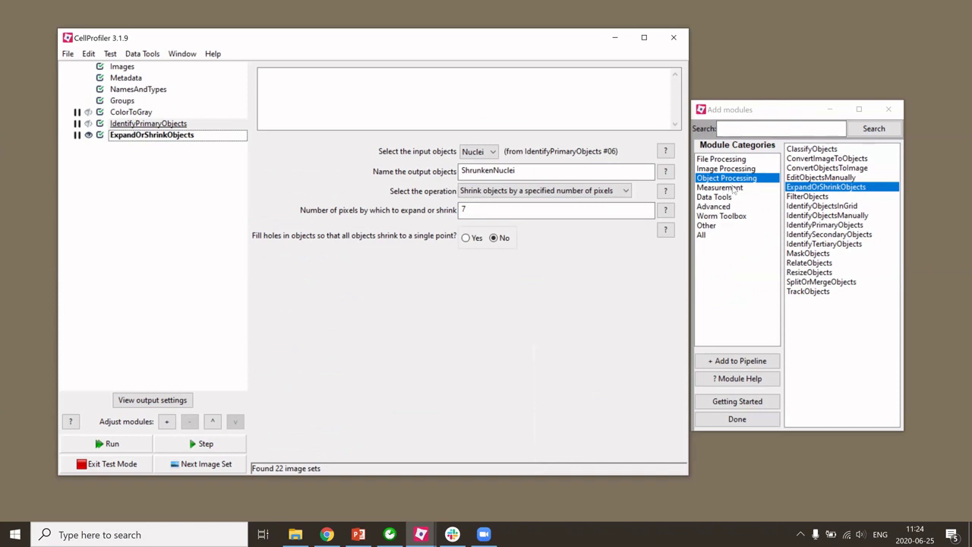
{"action": "left_click", "coordinate": [818, 245]}
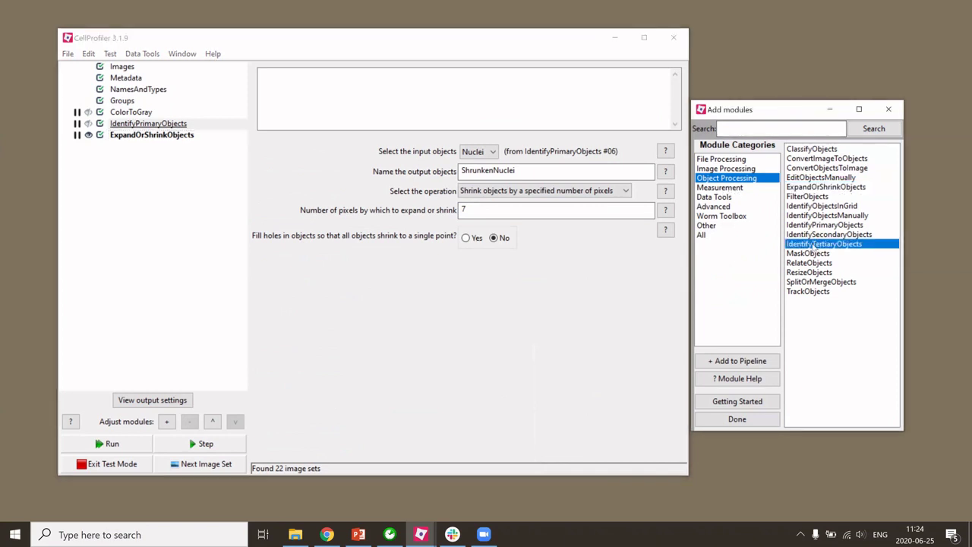
{"action": "double_click", "coordinate": [814, 244]}
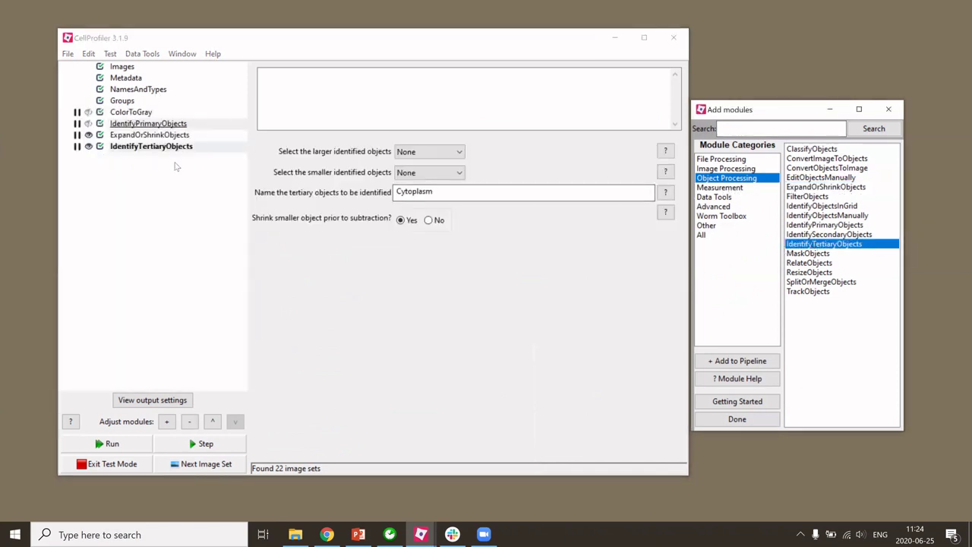
Set Nuclei as the larger and ShrunkenNuclei as the smaller identified objects in IdentifyTertiaryObjects.
{"action": "left_click", "coordinate": [402, 154]}
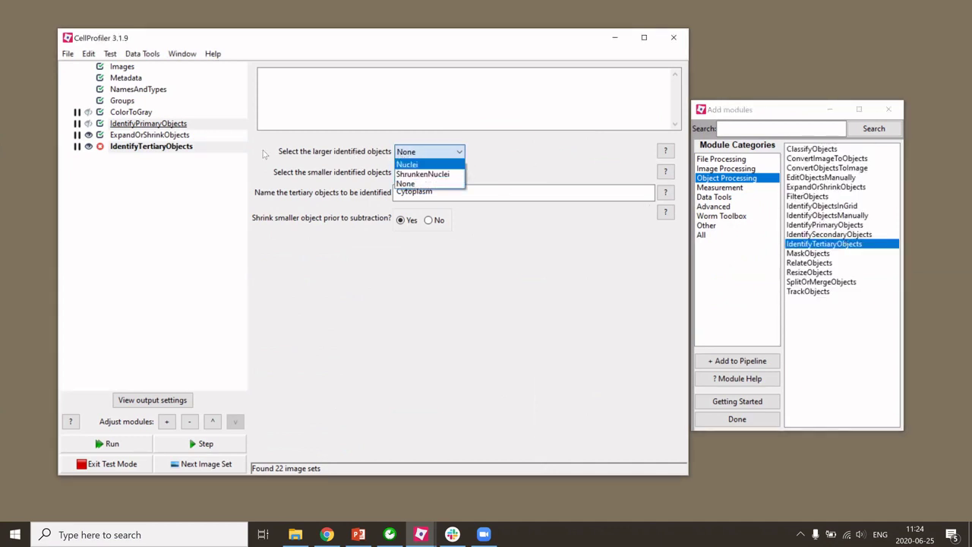
{"action": "left_click", "coordinate": [433, 154]}
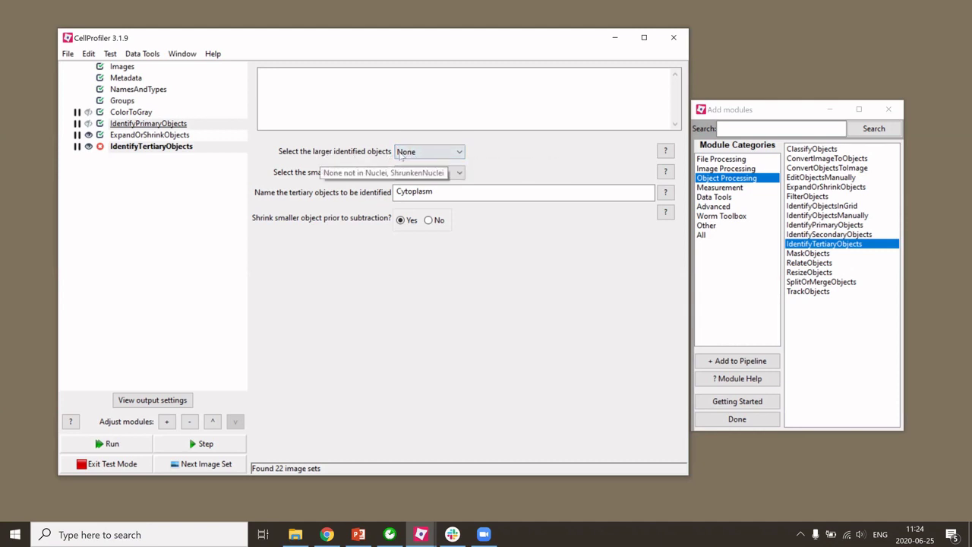
{"action": "left_click", "coordinate": [400, 155]}
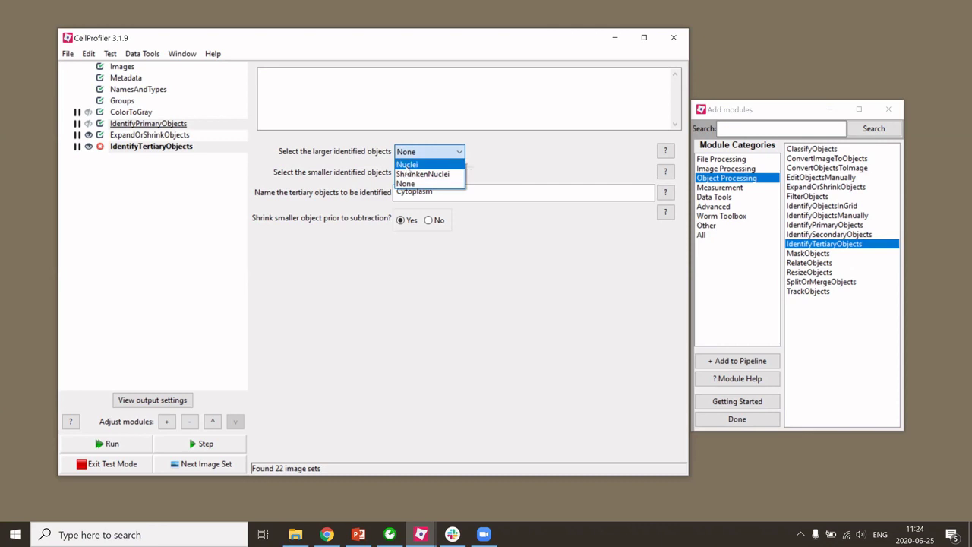
{"action": "left_click", "coordinate": [408, 165]}
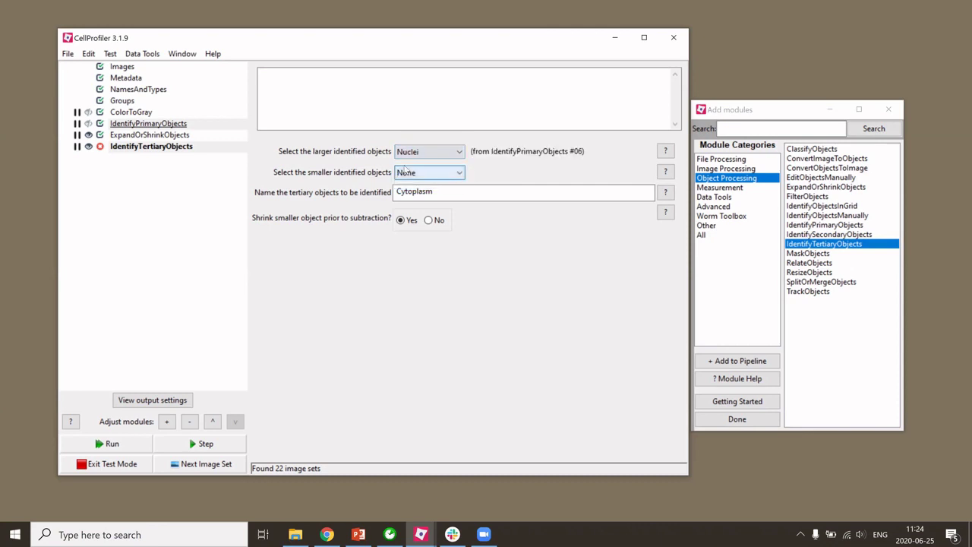
{"action": "left_click", "coordinate": [415, 175]}
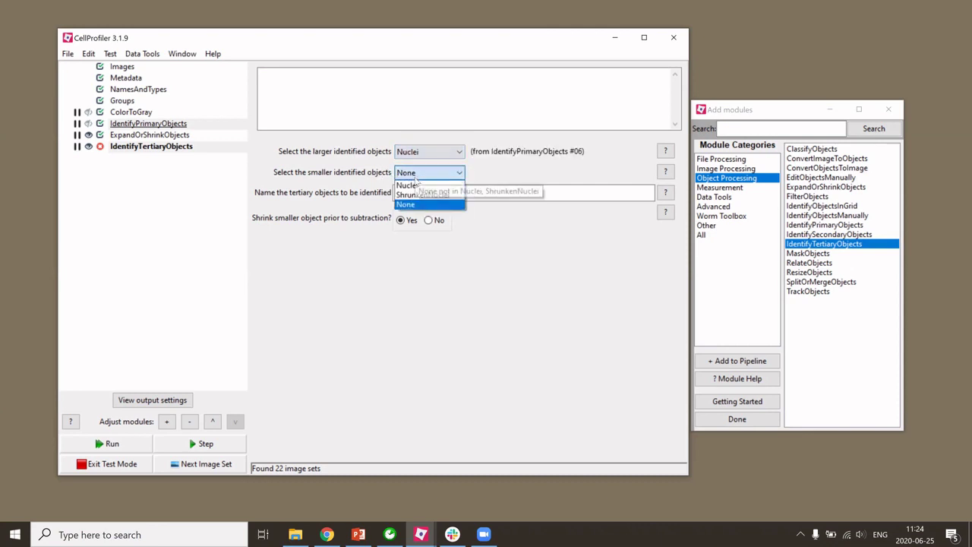
{"action": "left_click", "coordinate": [415, 195]}
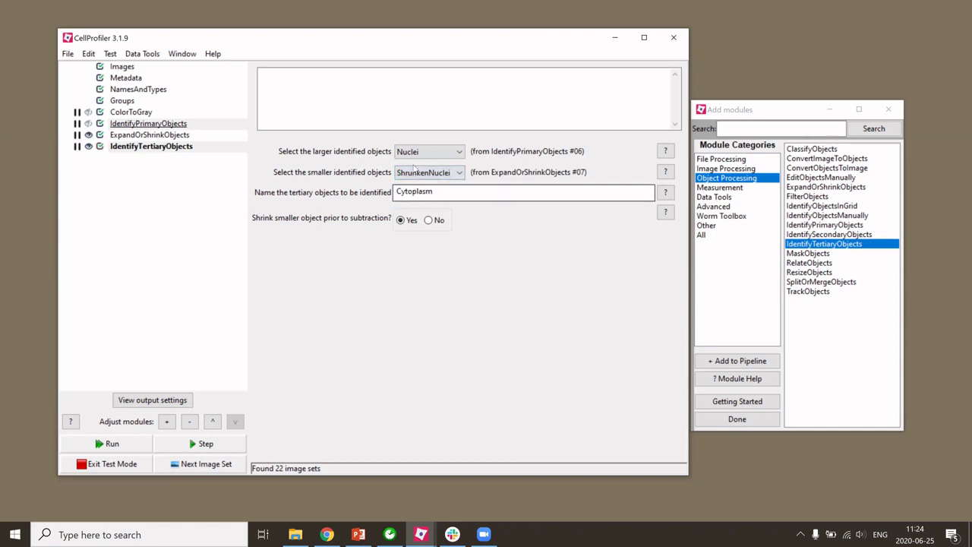
Name the tertiary objects NuclearMembrane.
{"action": "left_click", "coordinate": [449, 192]}
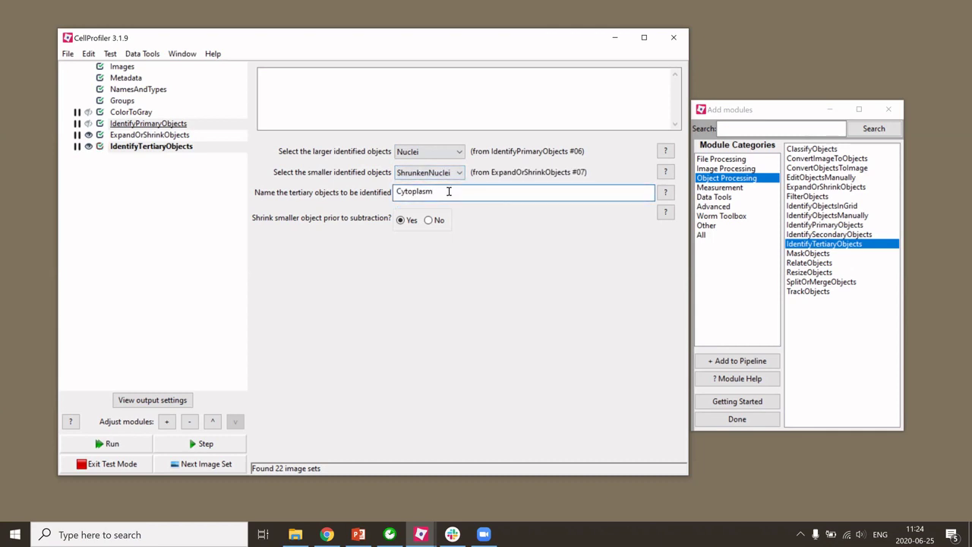
{"action": "left_click_drag", "start_coordinate": [449, 191], "coordinate": [378, 191]}
{"action": "type", "text": "NuclearMembrane"}
Run the pipeline in test mode and examine the NuclearMembrane result enlarged on a single nucleus, closing the result windows.
{"action": "left_click", "coordinate": [112, 447]}
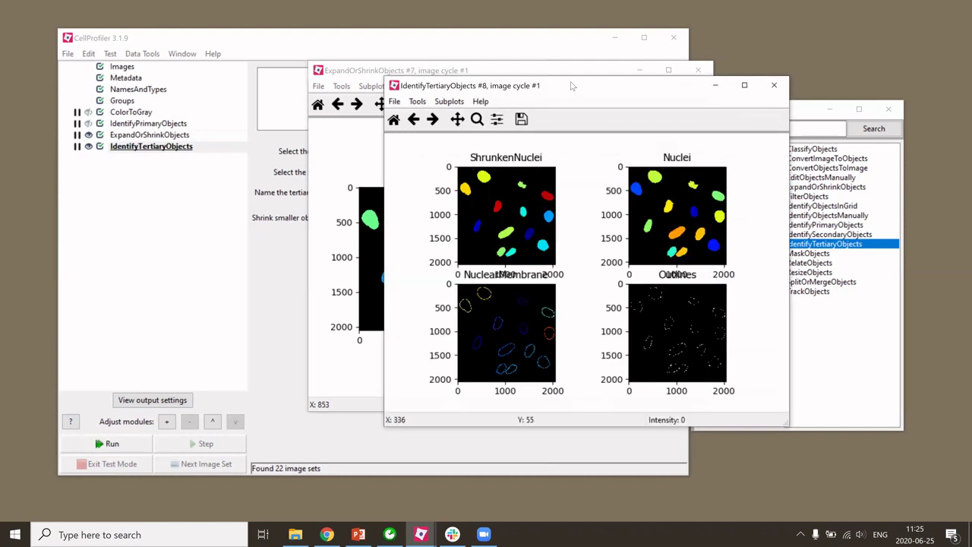
{"action": "left_click", "coordinate": [379, 76]}
{"action": "left_click_drag", "start_coordinate": [374, 76], "coordinate": [195, 73]}
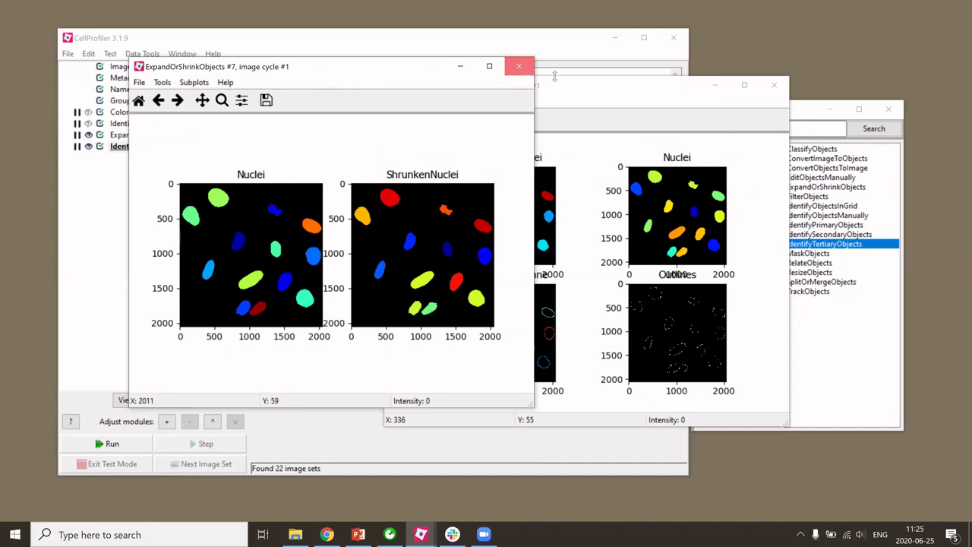
{"action": "left_click", "coordinate": [520, 69]}
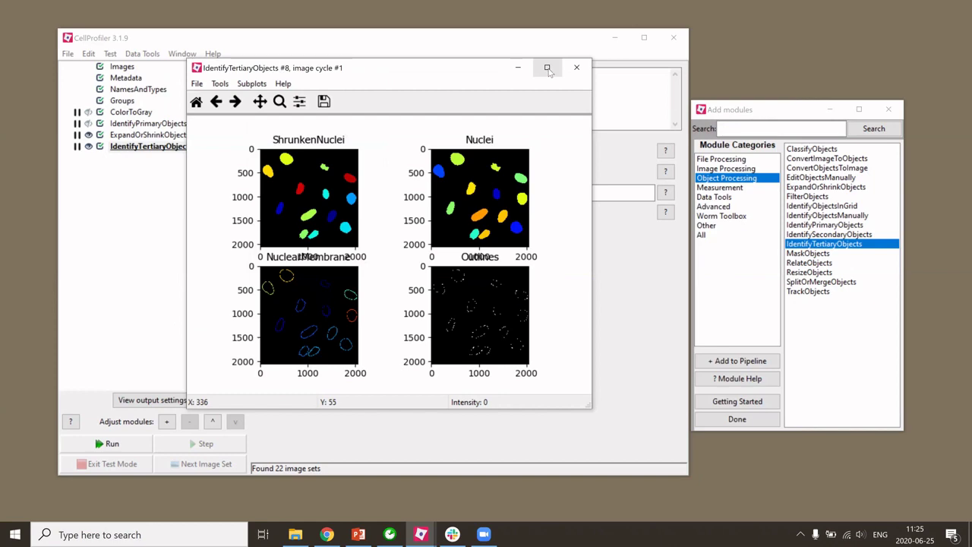
{"action": "left_click", "coordinate": [547, 69]}
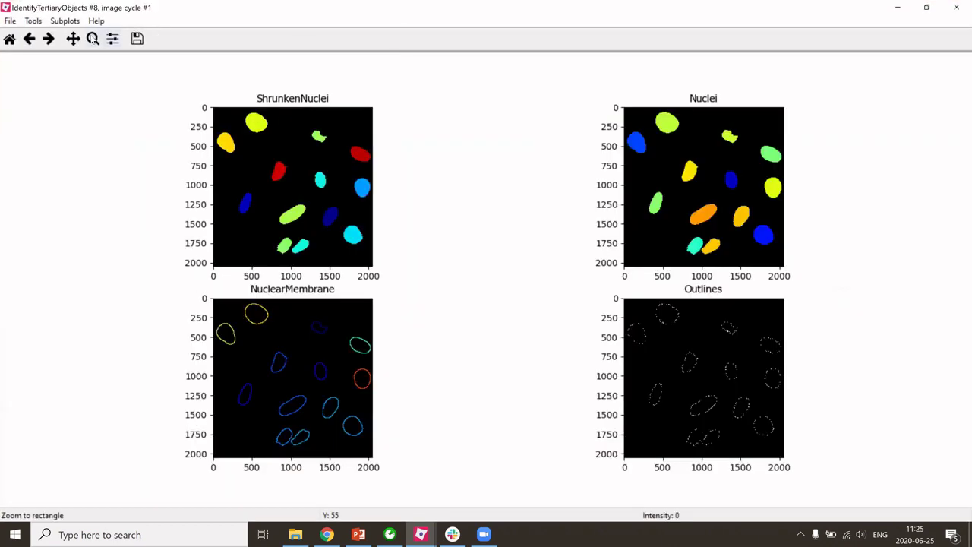
{"action": "left_click", "coordinate": [93, 38]}
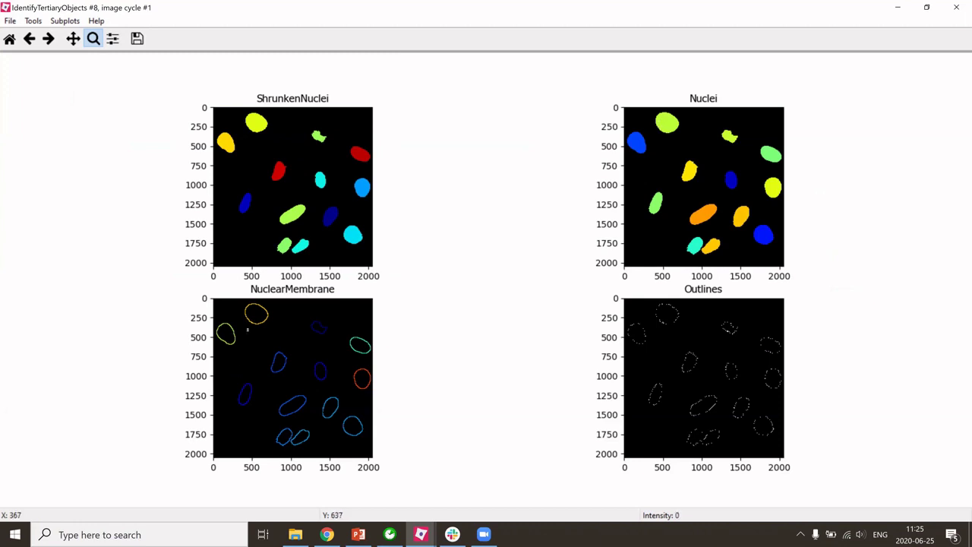
{"action": "left_click_drag", "start_coordinate": [238, 300], "coordinate": [283, 335]}
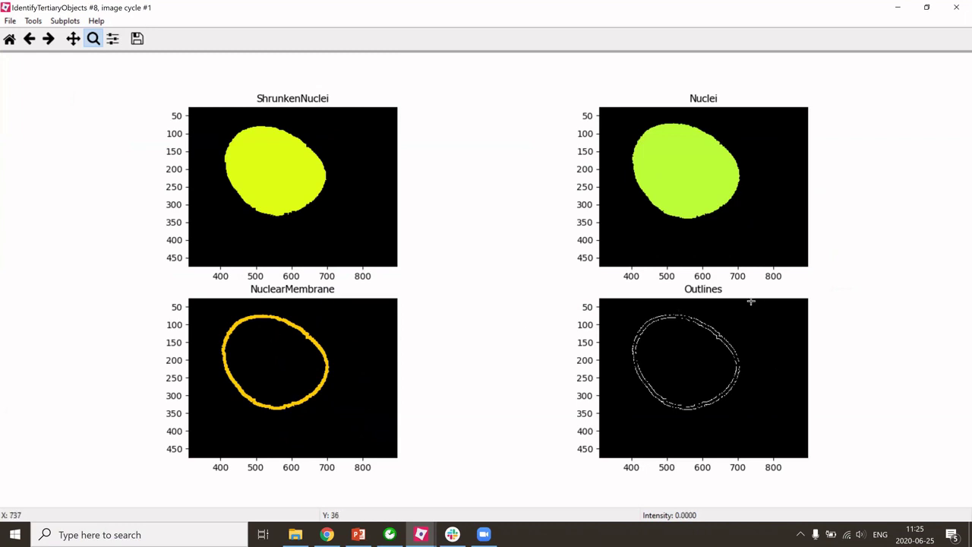
{"action": "left_click", "coordinate": [957, 7]}
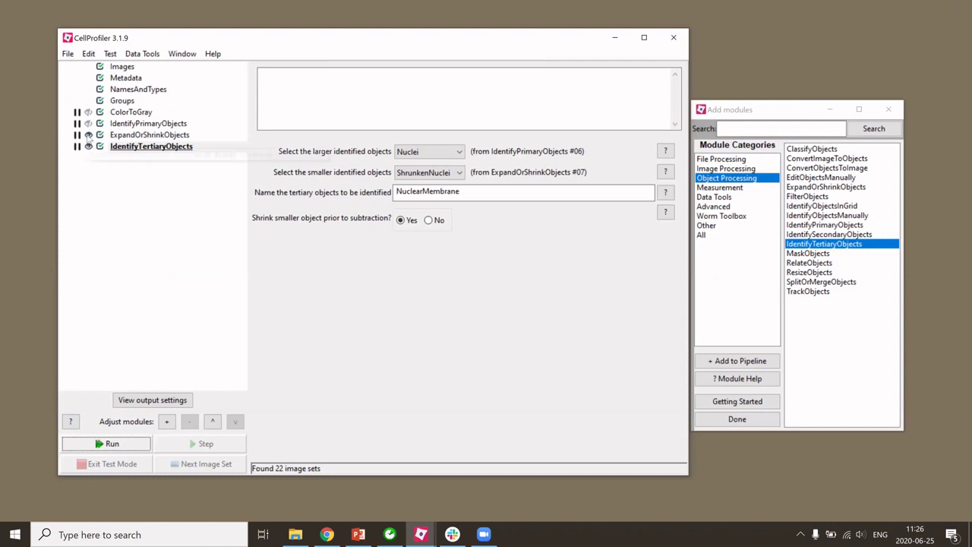
Turn off the display window of ExpandOrShrinkObjects and save the project on the Desktop as embl_course.
{"action": "left_click", "coordinate": [67, 53]}
{"action": "left_click", "coordinate": [87, 126]}
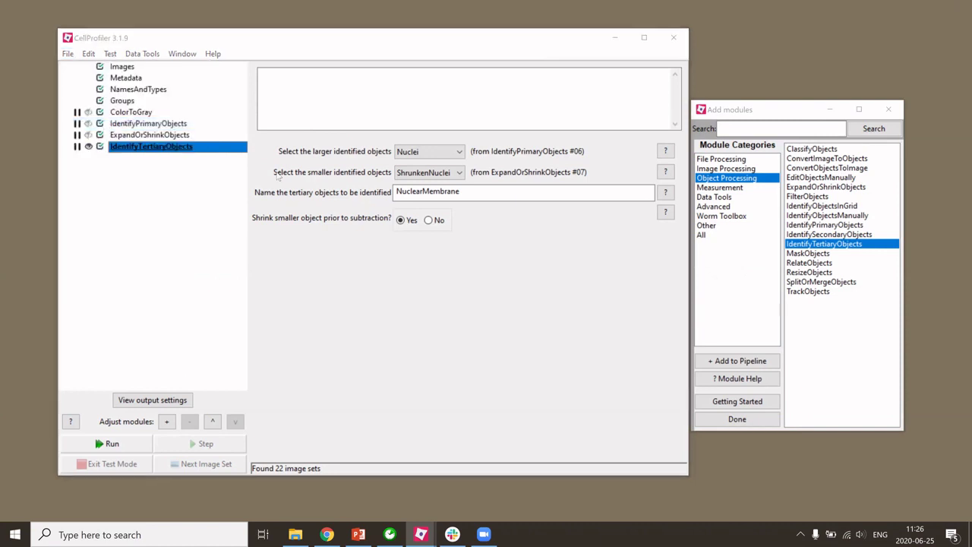
{"action": "left_click", "coordinate": [110, 159]}
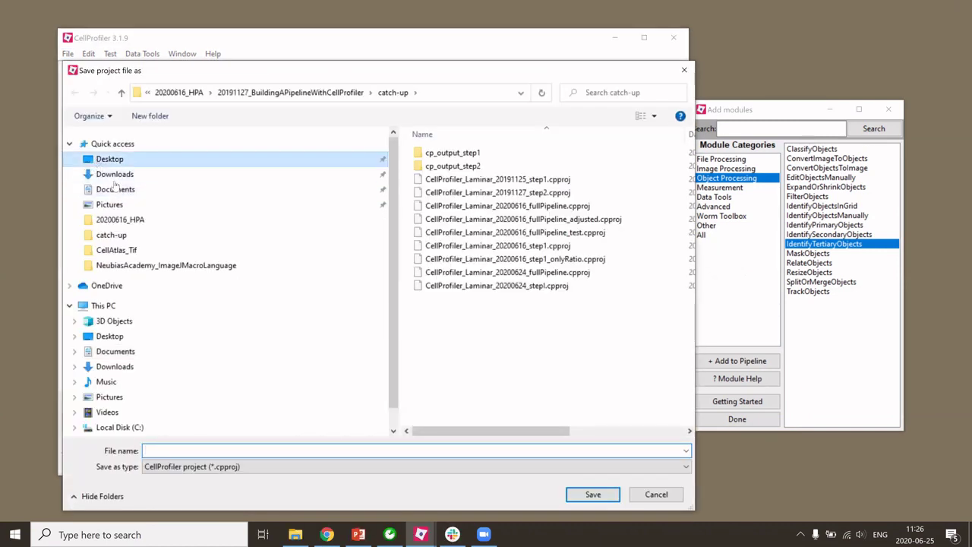
{"action": "left_click", "coordinate": [173, 450]}
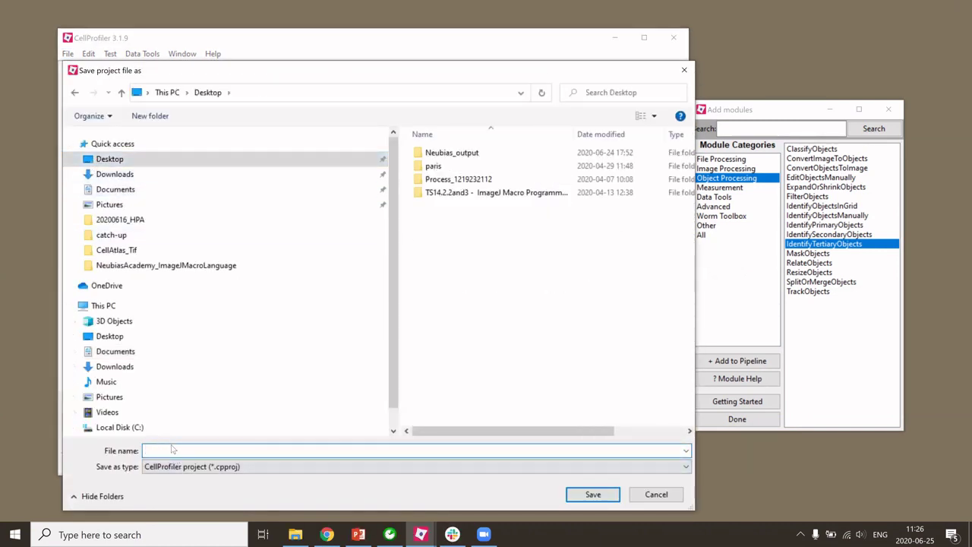
{"action": "type", "text": "embl_course"}
{"action": "left_click", "coordinate": [570, 496]}
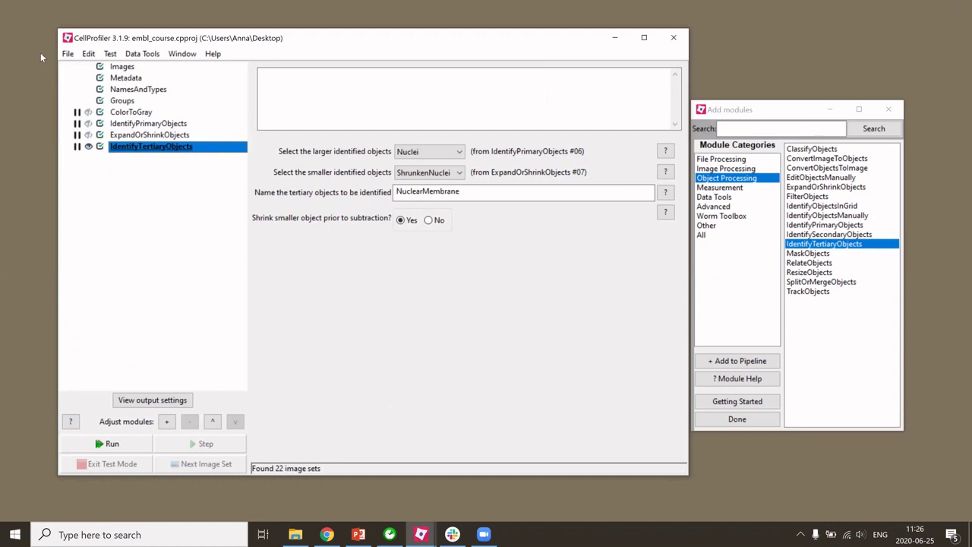
Add the MeasureObjectIntensity module from the Measurement category after IdentifyTertiaryObjects.
{"action": "left_click", "coordinate": [145, 149]}
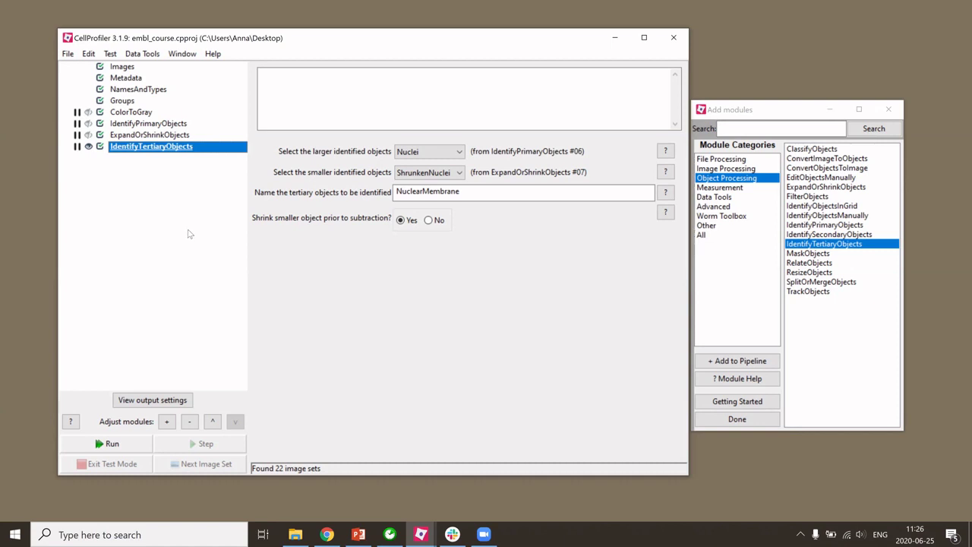
{"action": "left_click_drag", "start_coordinate": [724, 113], "coordinate": [735, 110]}
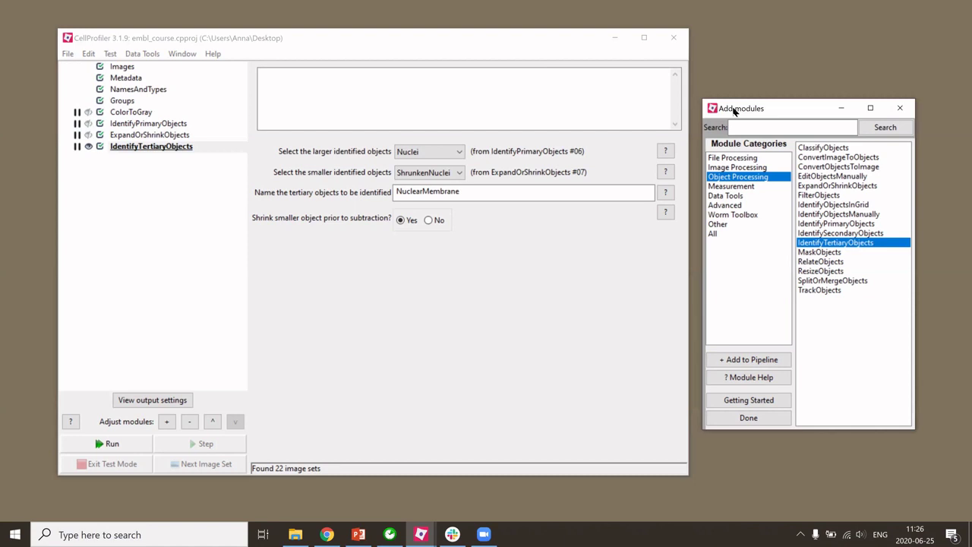
{"action": "left_click", "coordinate": [736, 187]}
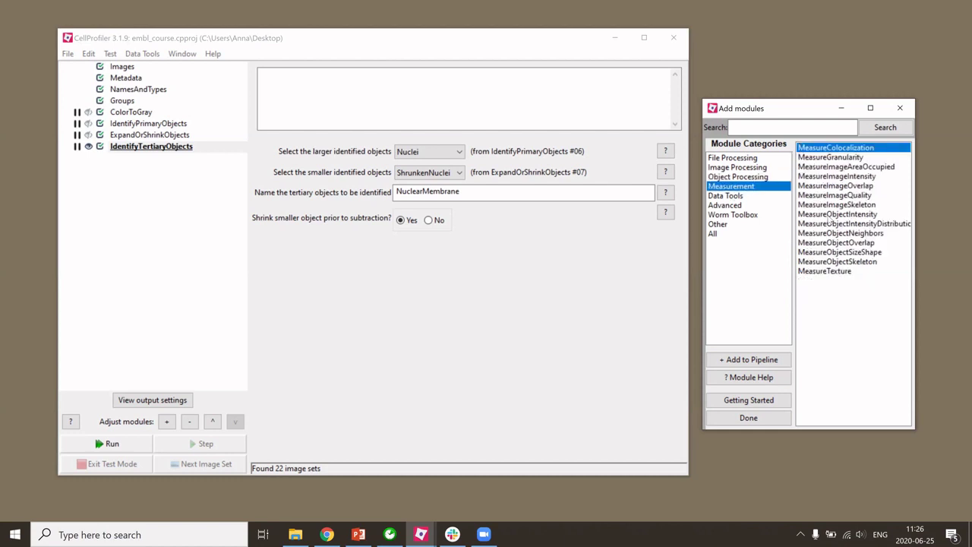
{"action": "double_click", "coordinate": [837, 214]}
{"action": "left_click", "coordinate": [137, 156]}
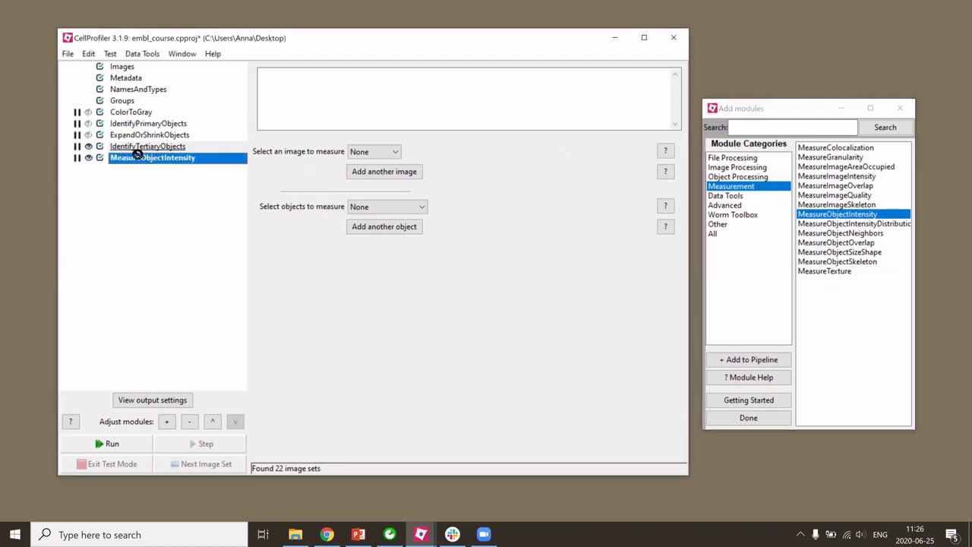
Set MeasureObjectIntensity to measure the Signal image in the Nuclei and NuclearMembrane objects.
{"action": "left_click", "coordinate": [377, 152]}
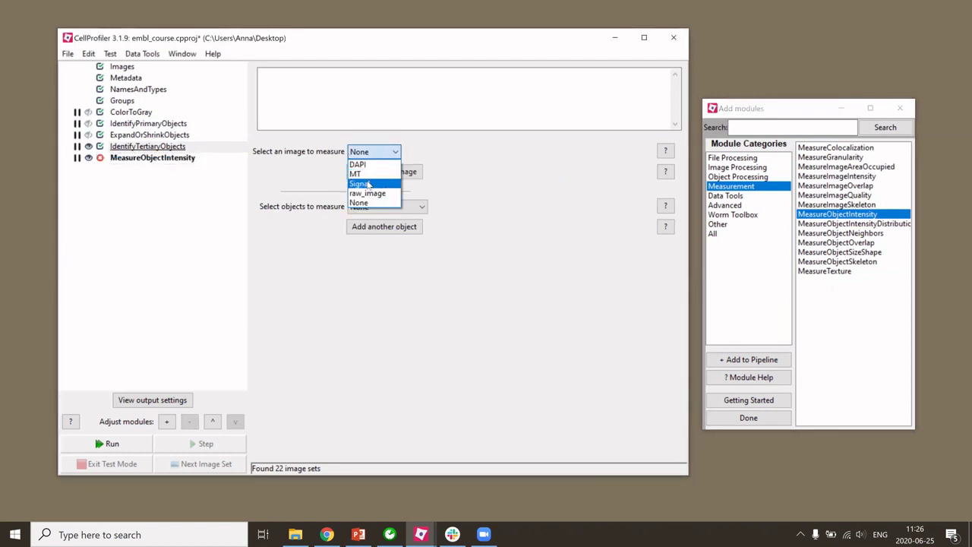
{"action": "left_click", "coordinate": [367, 185]}
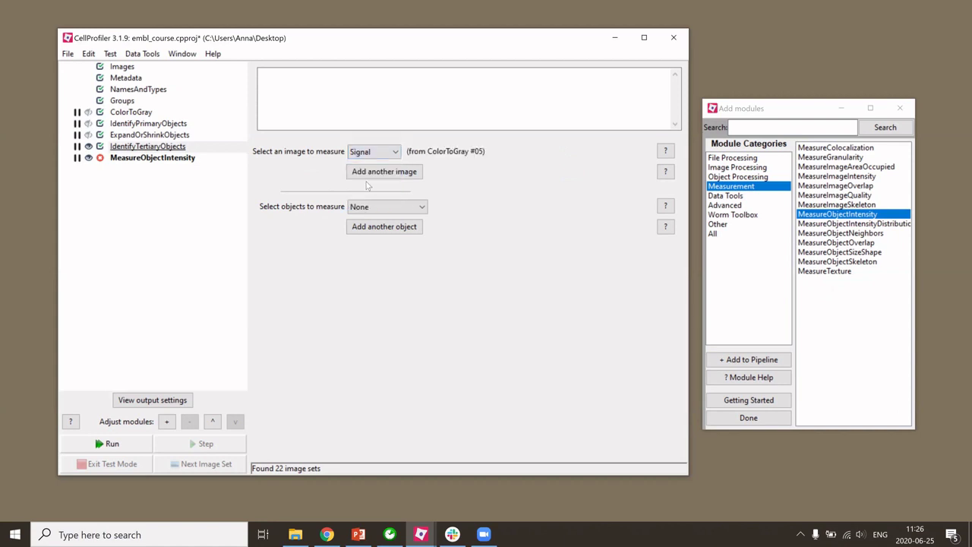
{"action": "left_click", "coordinate": [369, 209]}
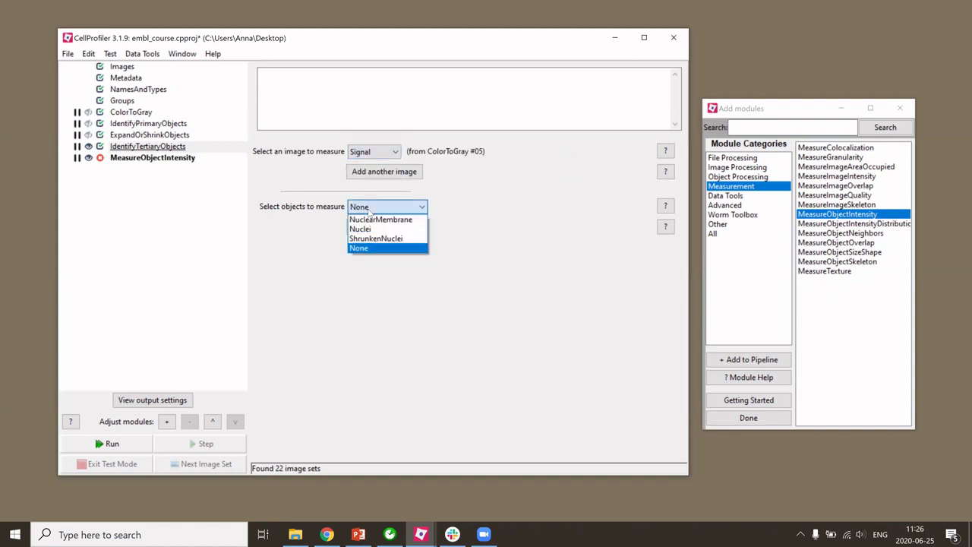
{"action": "left_click", "coordinate": [369, 230]}
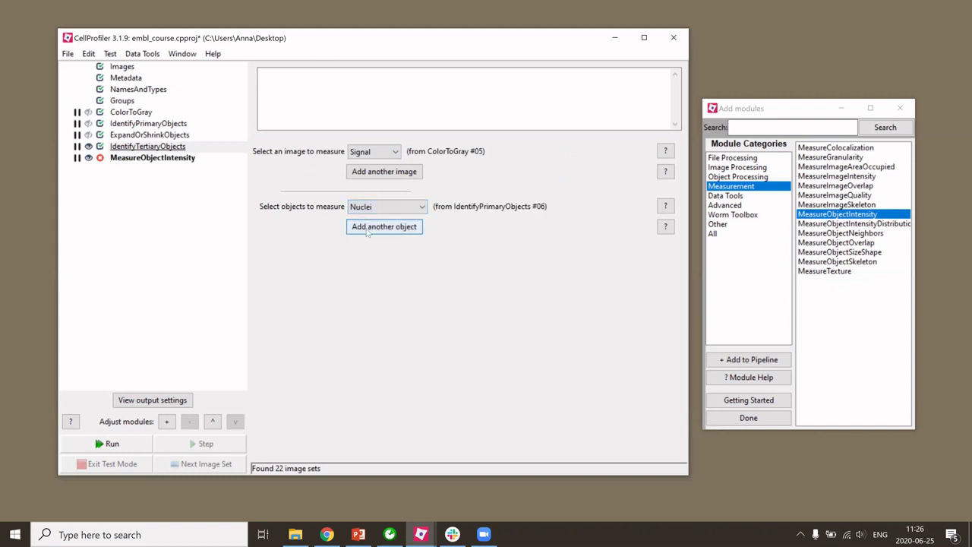
{"action": "left_click", "coordinate": [370, 227]}
{"action": "left_click", "coordinate": [368, 243]}
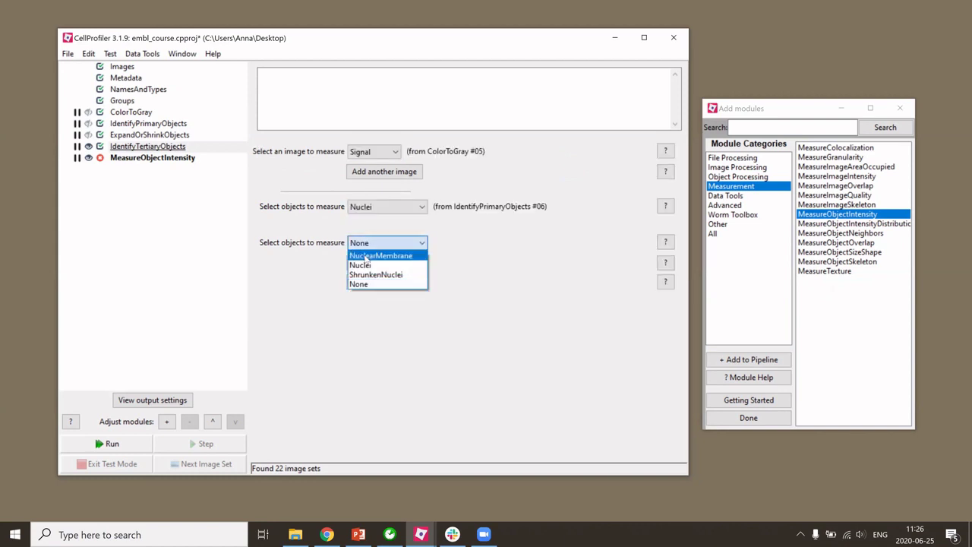
{"action": "left_click", "coordinate": [372, 256]}
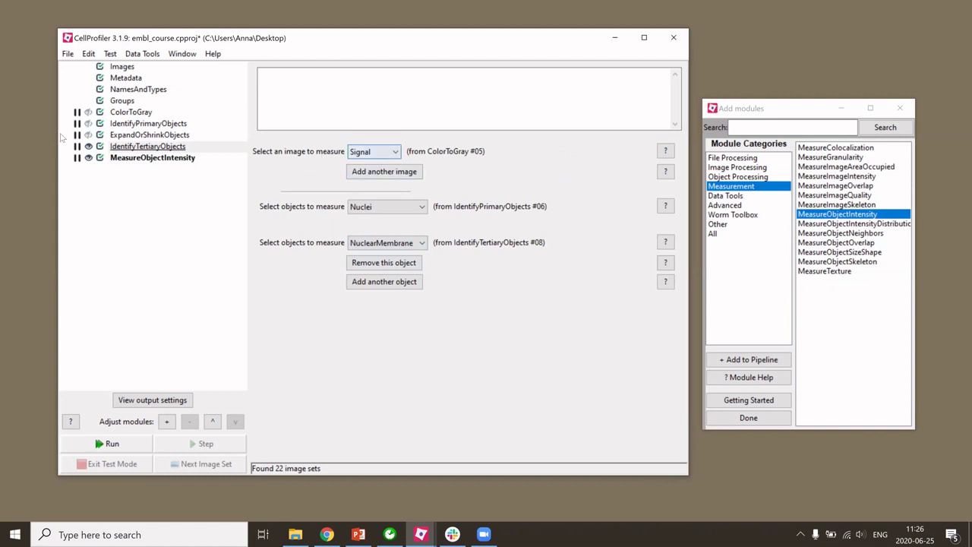
Turn off the display windows of IdentifyTertiaryObjects and MeasureObjectIntensity.
{"action": "left_click", "coordinate": [88, 145]}
{"action": "left_click", "coordinate": [88, 157]}
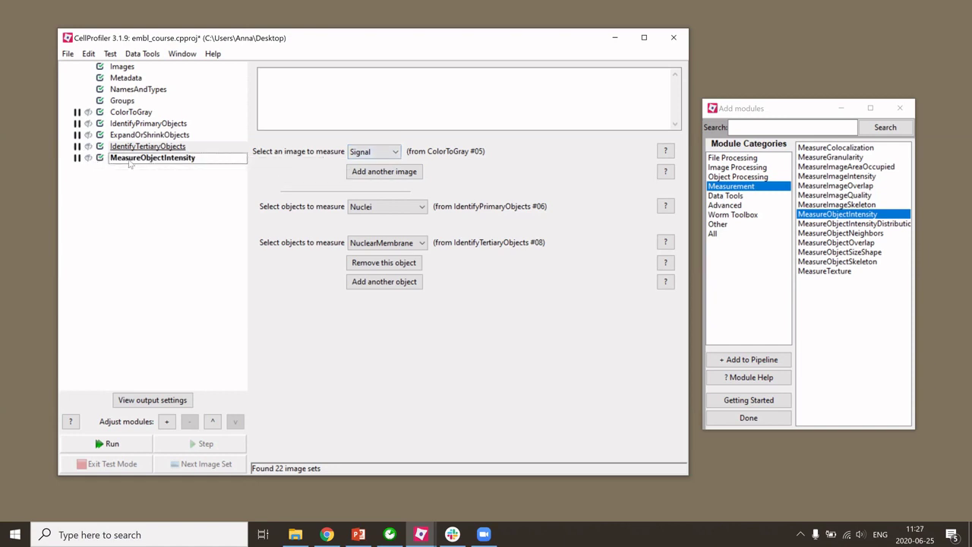
{"action": "left_click", "coordinate": [131, 161]}
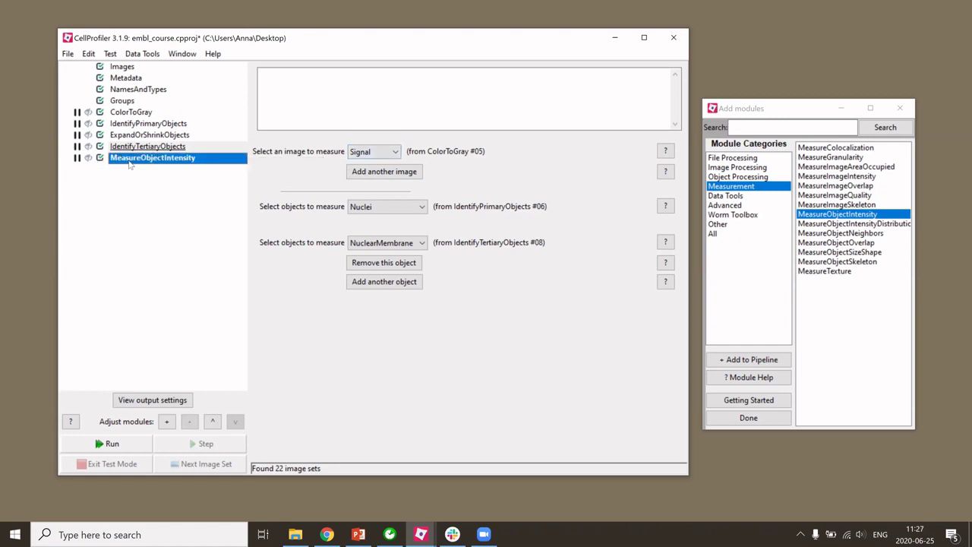
Look through the Data Tools, Object Processing and full module lists, and check the PowerPoint slide for which module to add after MeasureObjectIntensity.
{"action": "left_click", "coordinate": [725, 196]}
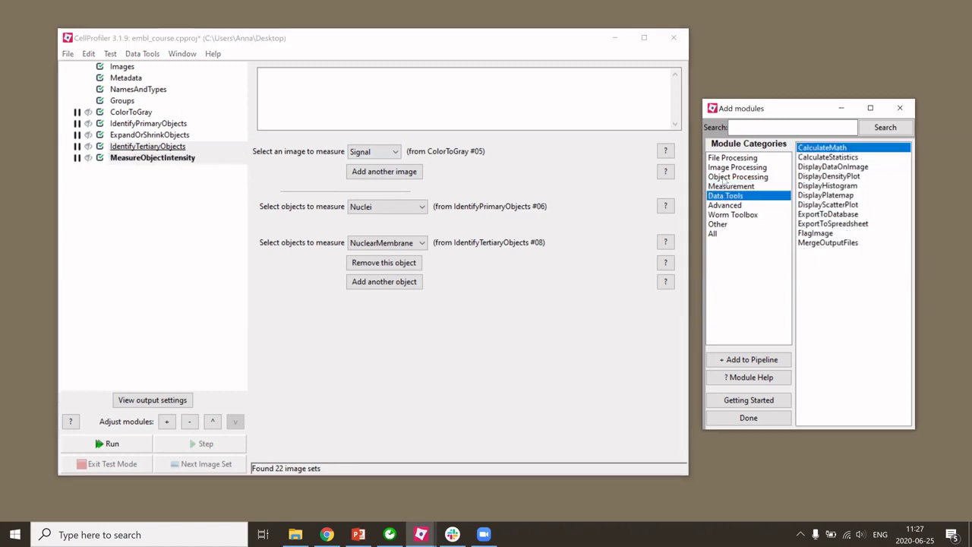
{"action": "left_click", "coordinate": [726, 177]}
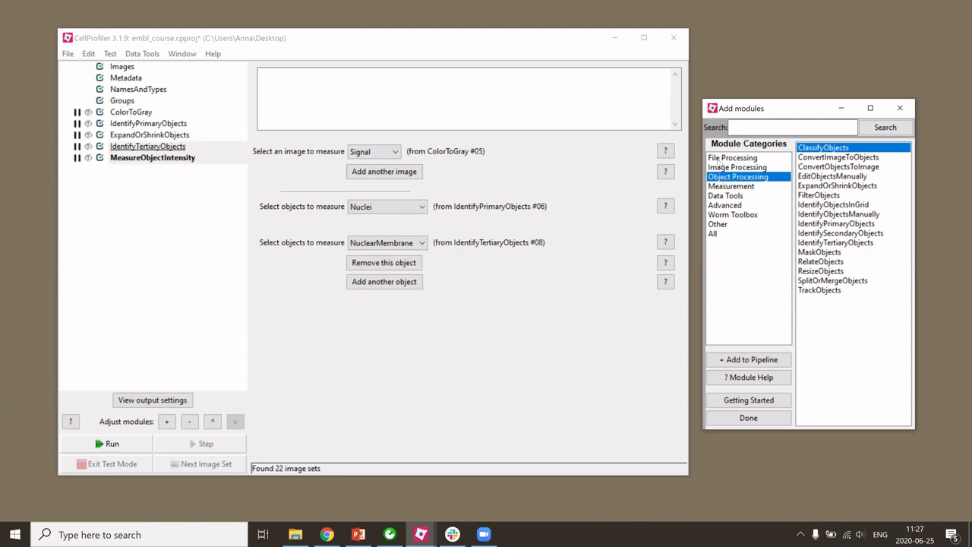
{"action": "left_click", "coordinate": [713, 235]}
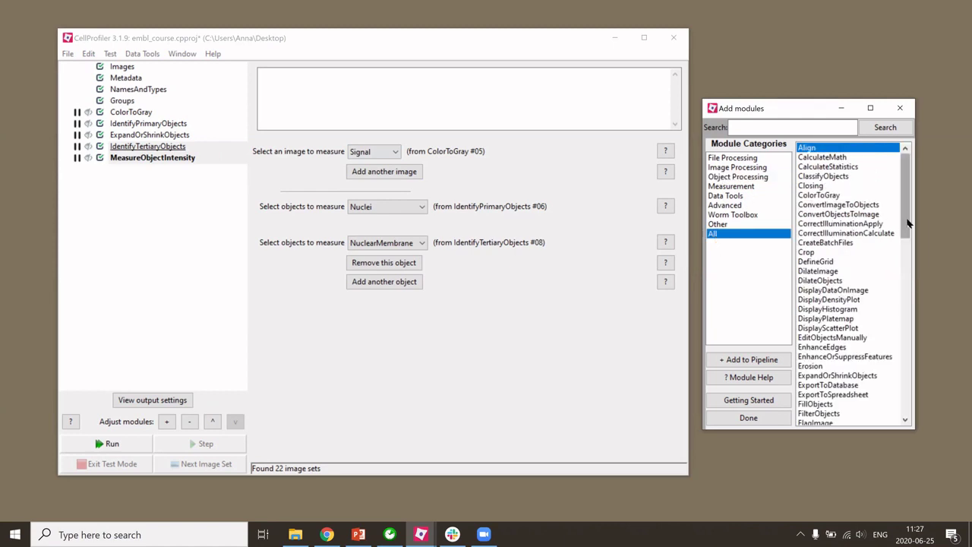
{"action": "left_click_drag", "start_coordinate": [907, 222], "coordinate": [906, 164]}
{"action": "left_click", "coordinate": [358, 535]}
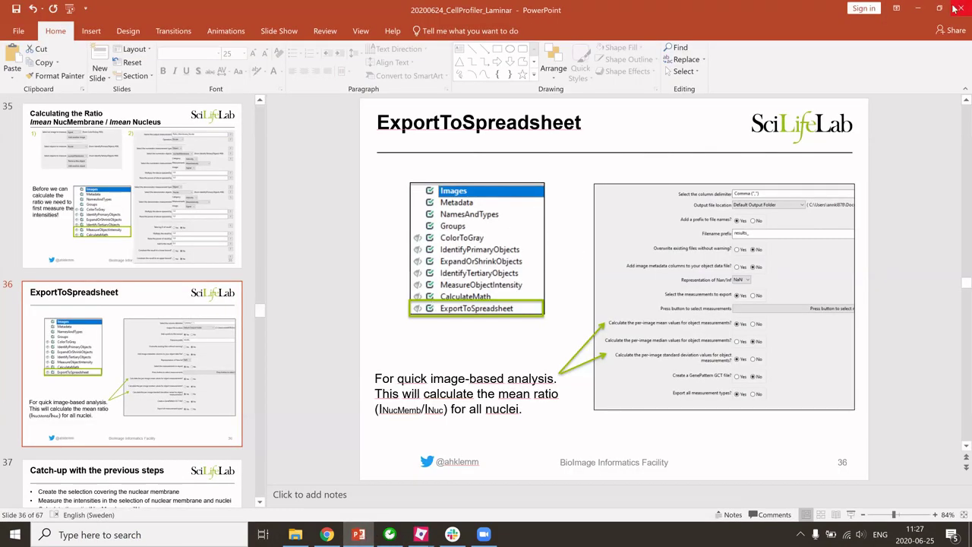
{"action": "left_click", "coordinate": [918, 8]}
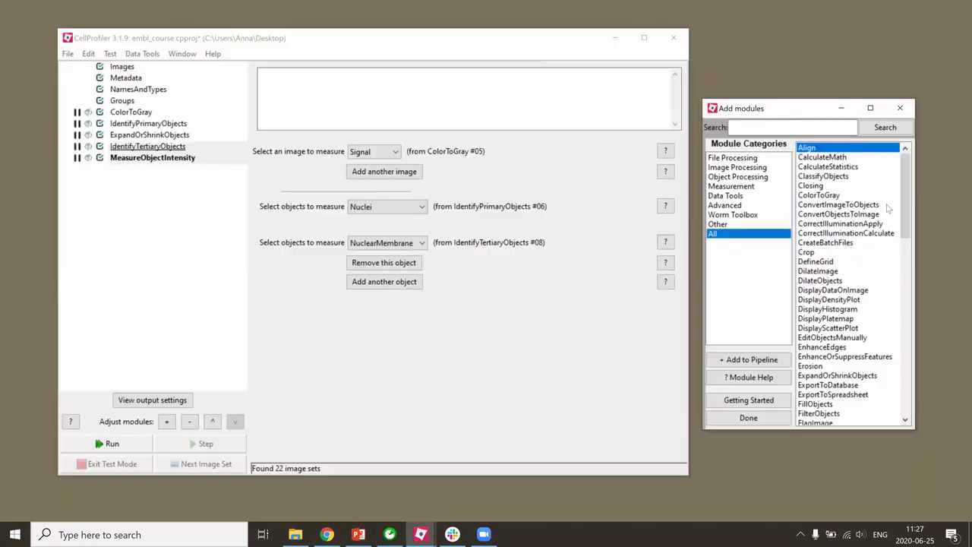
Add a CalculateMath module, name its output measurement Ratio_NucMembrane_Nuclei and set the operation to Divide.
{"action": "left_click", "coordinate": [815, 157]}
{"action": "double_click", "coordinate": [815, 157]}
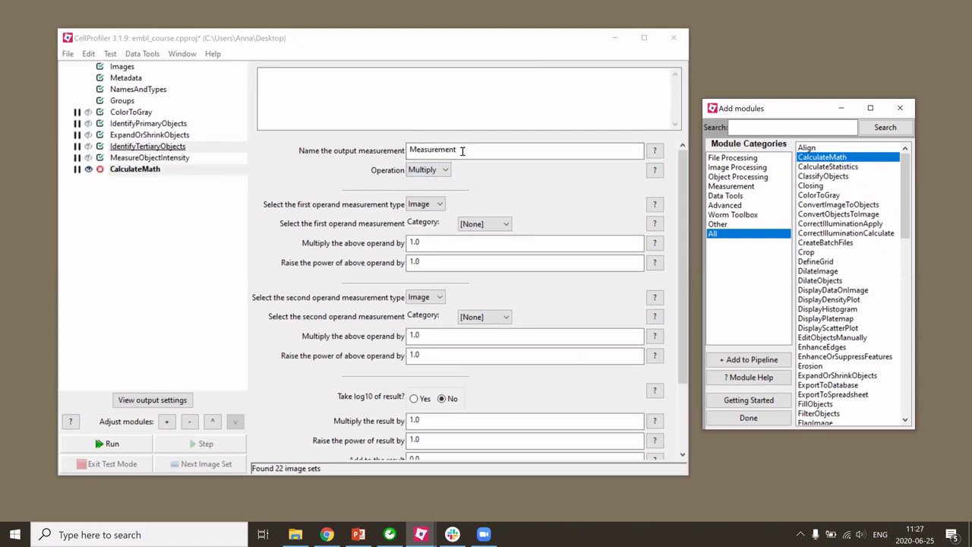
{"action": "double_click", "coordinate": [429, 151]}
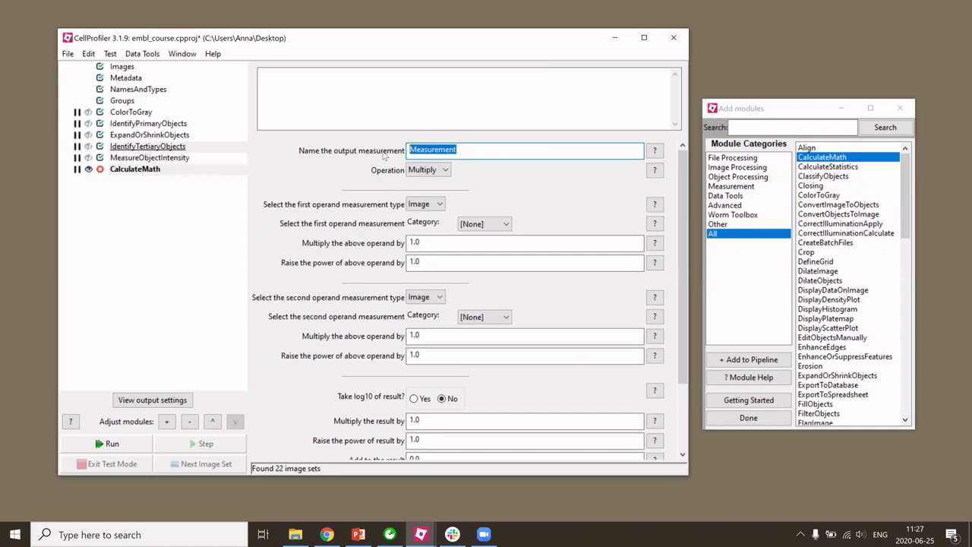
{"action": "type", "text": "Ratio_"}
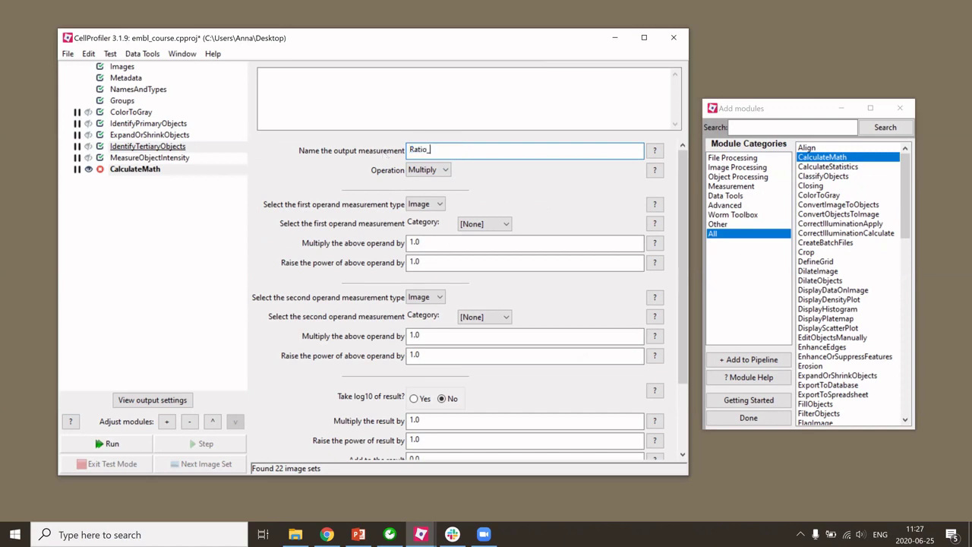
{"action": "type", "text": "NucMembrane_Nuclei"}
{"action": "left_click", "coordinate": [426, 170]}
{"action": "left_click", "coordinate": [426, 190]}
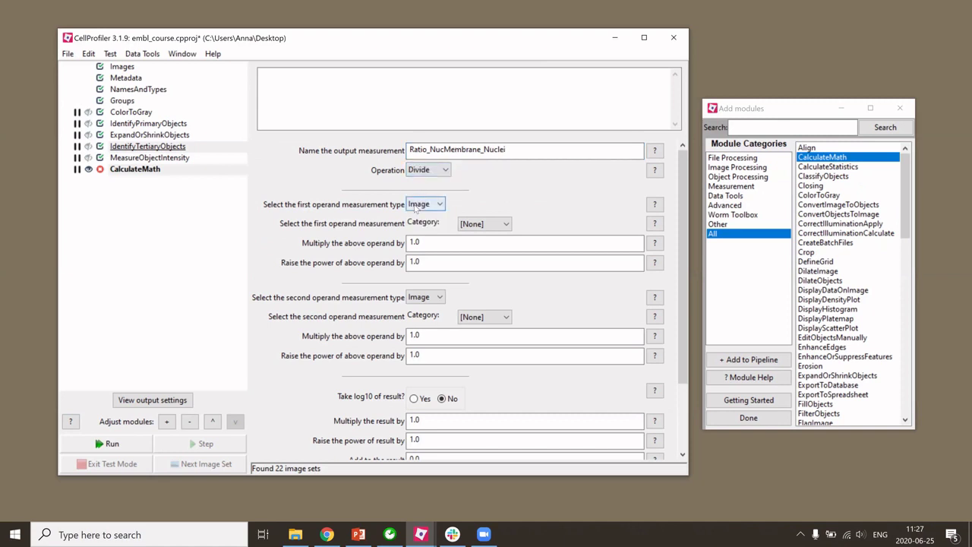
Set the numerator measurement type to Object and choose NuclearMembrane as the numerator objects.
{"action": "left_click", "coordinate": [415, 208]}
{"action": "left_click", "coordinate": [414, 205]}
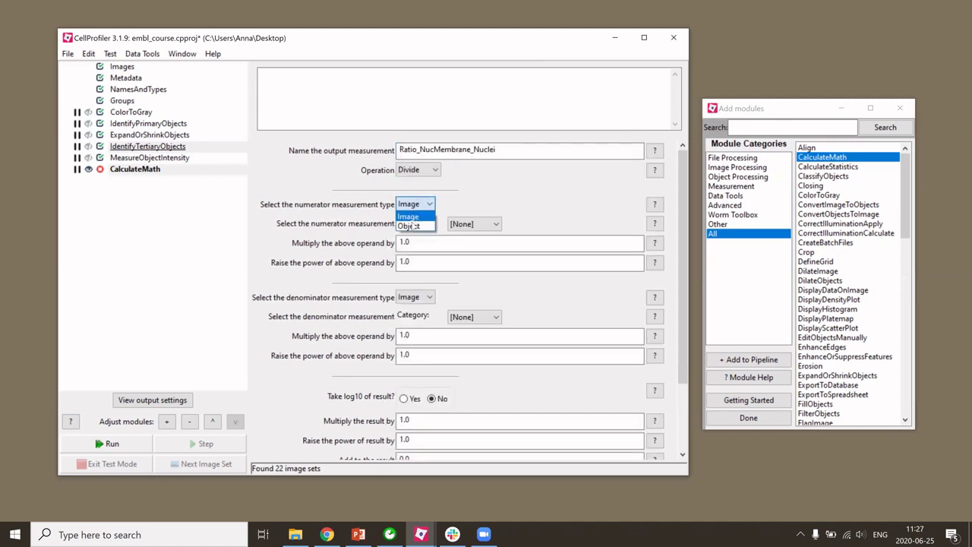
{"action": "left_click", "coordinate": [410, 226]}
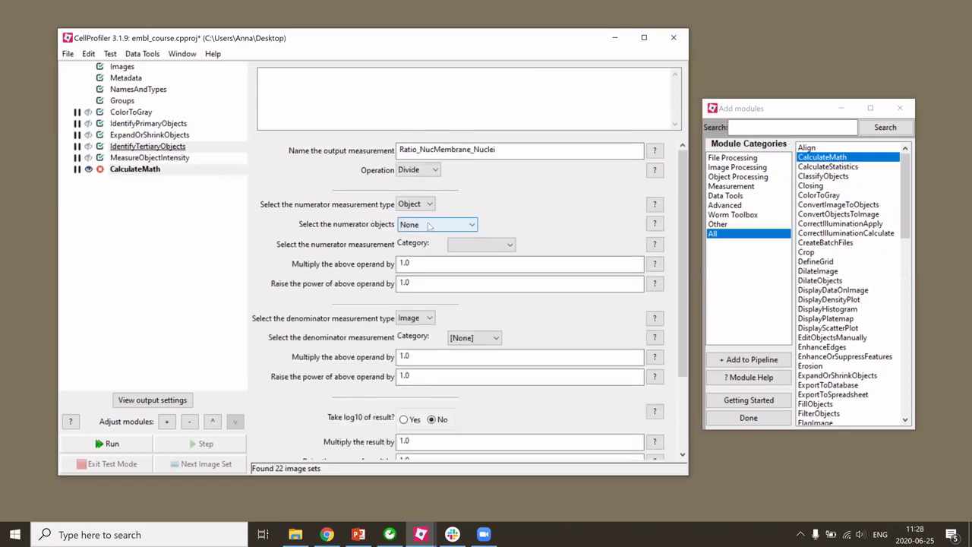
{"action": "left_click", "coordinate": [426, 226]}
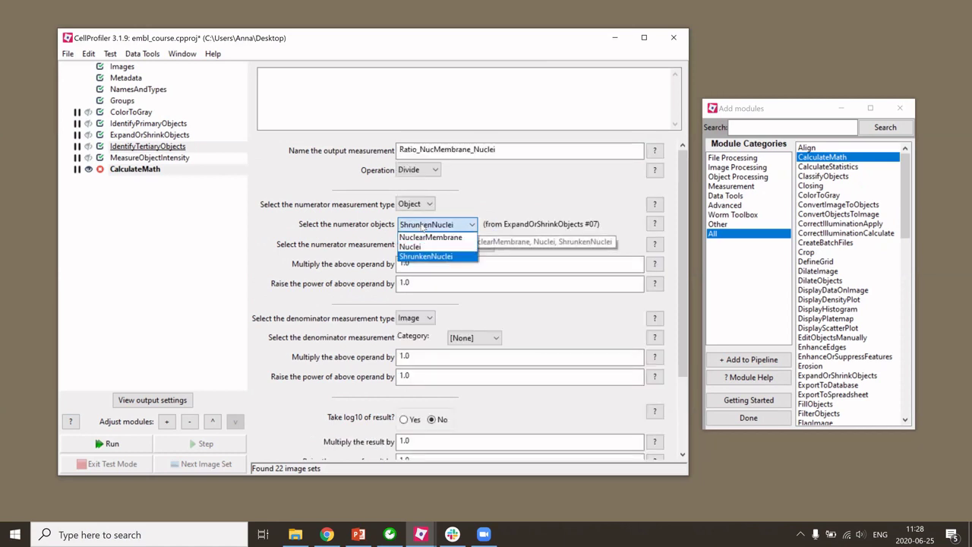
{"action": "left_click", "coordinate": [423, 225]}
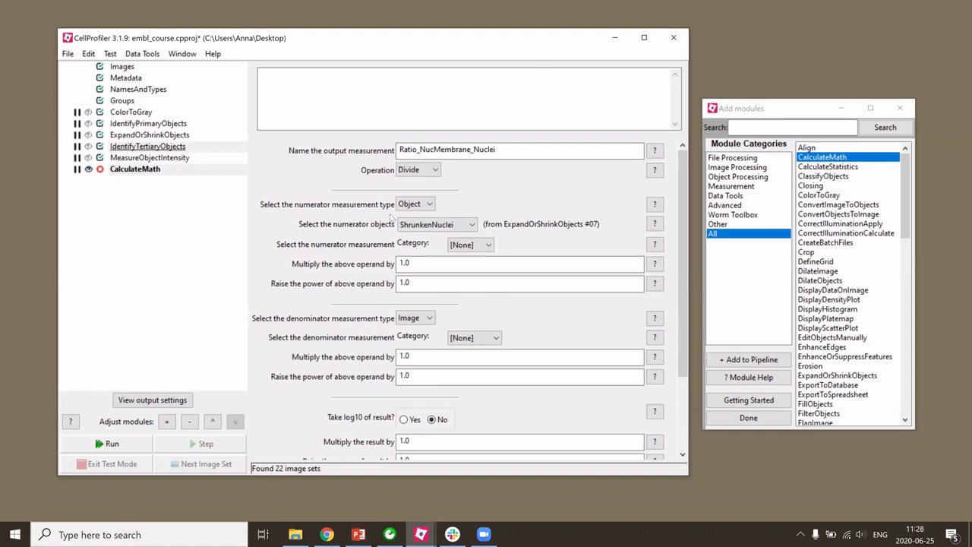
{"action": "left_click", "coordinate": [409, 227]}
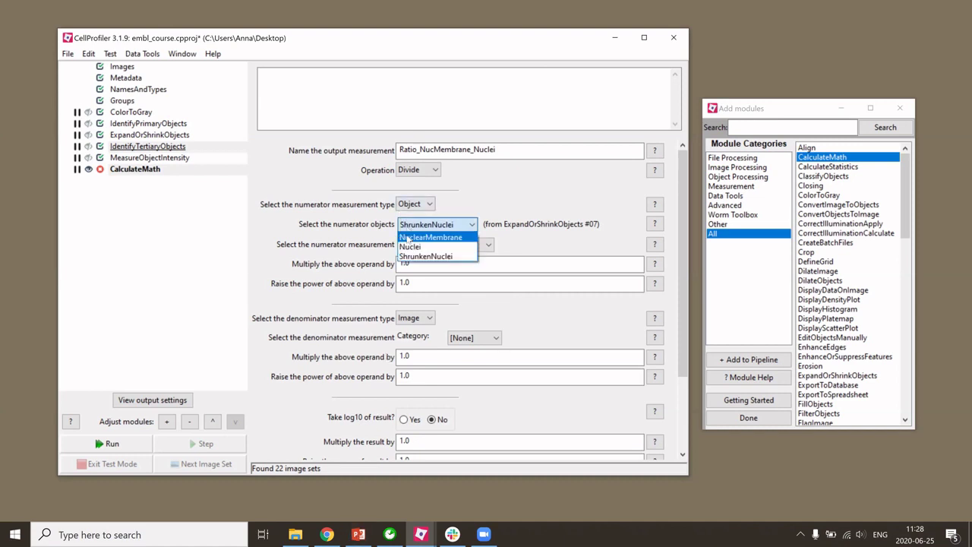
{"action": "left_click", "coordinate": [410, 237]}
Set the numerator measurement to the Intensity category, MeanIntensity, on the Signal image.
{"action": "left_click", "coordinate": [465, 245]}
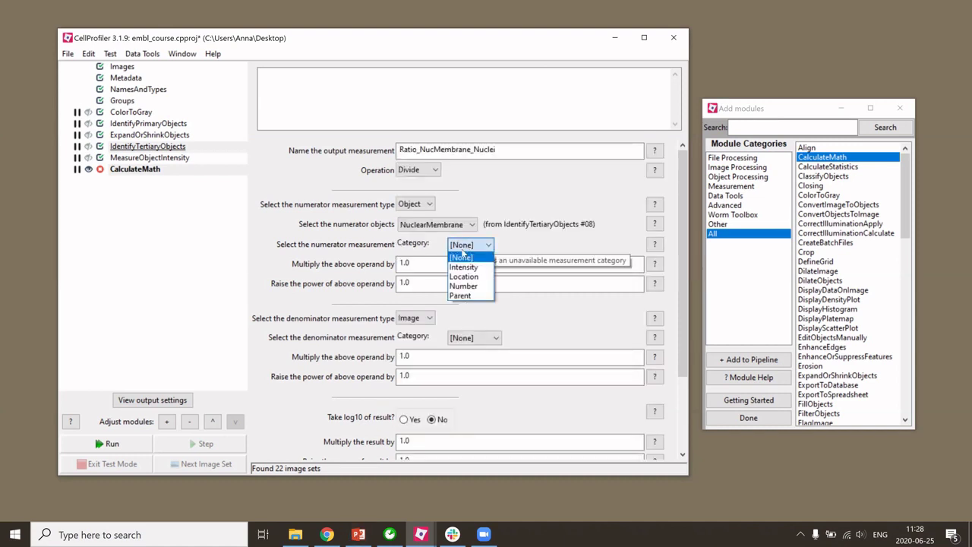
{"action": "left_click", "coordinate": [463, 267]}
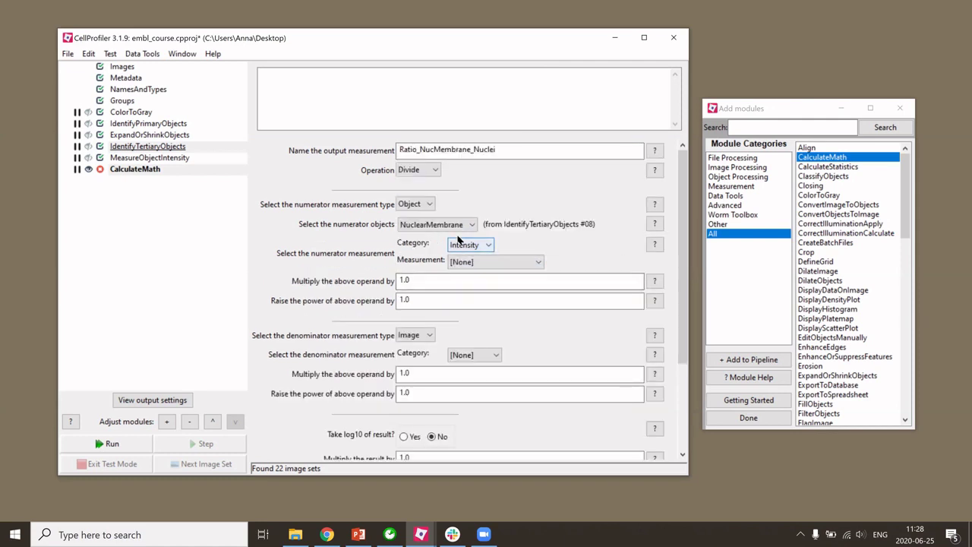
{"action": "left_click", "coordinate": [459, 261]}
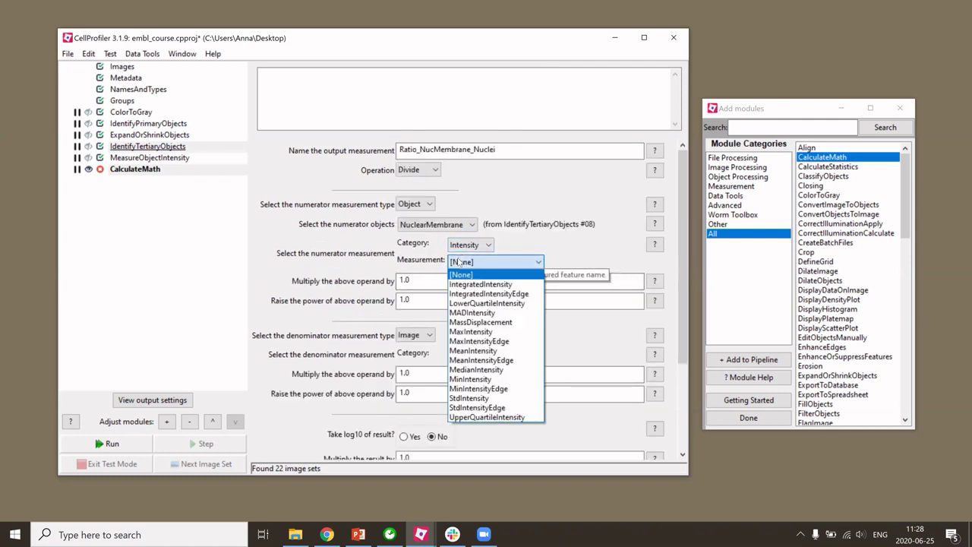
{"action": "left_click", "coordinate": [474, 351]}
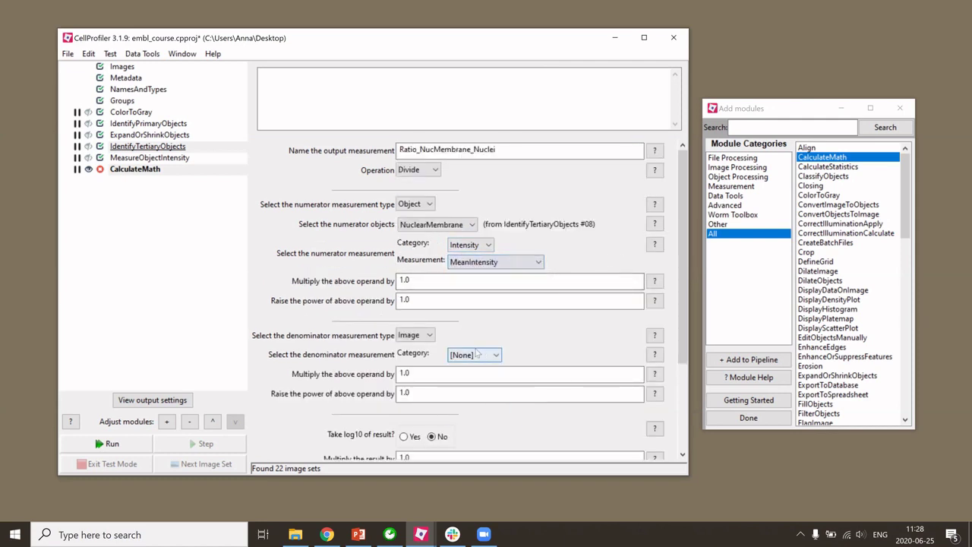
{"action": "left_click", "coordinate": [465, 279]}
{"action": "left_click", "coordinate": [467, 297]}
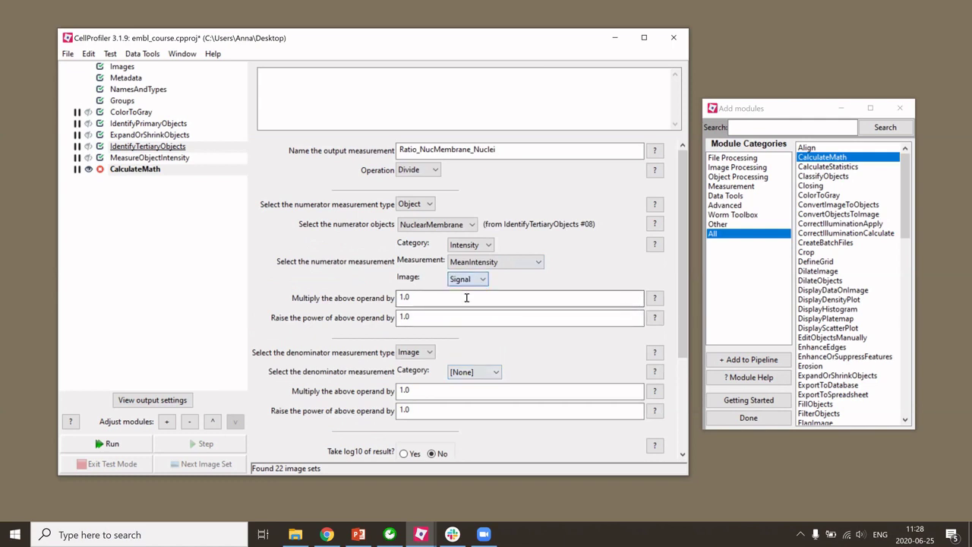
Set the denominator measurement type to Object and choose Nuclei as the denominator objects.
{"action": "left_click", "coordinate": [414, 353]}
{"action": "left_click", "coordinate": [404, 375]}
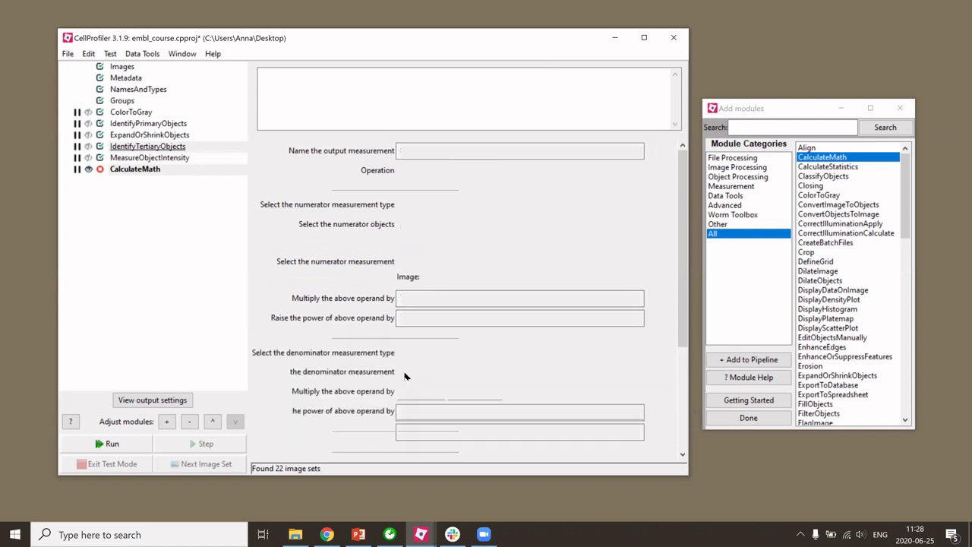
{"action": "left_click", "coordinate": [433, 374]}
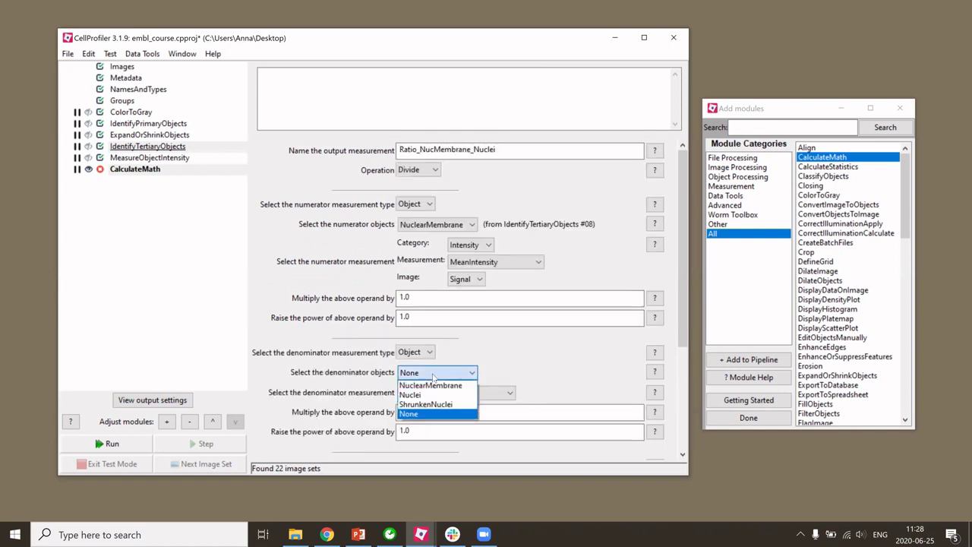
{"action": "left_click", "coordinate": [437, 396]}
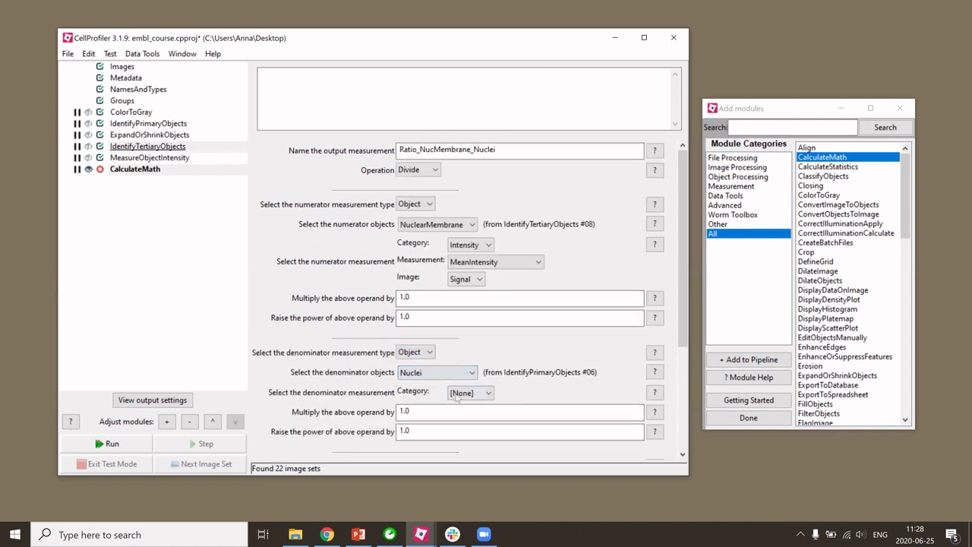
Set the denominator measurement to the Intensity category, MeanIntensity, on the Signal image.
{"action": "left_click", "coordinate": [462, 394]}
{"action": "left_click", "coordinate": [461, 403]}
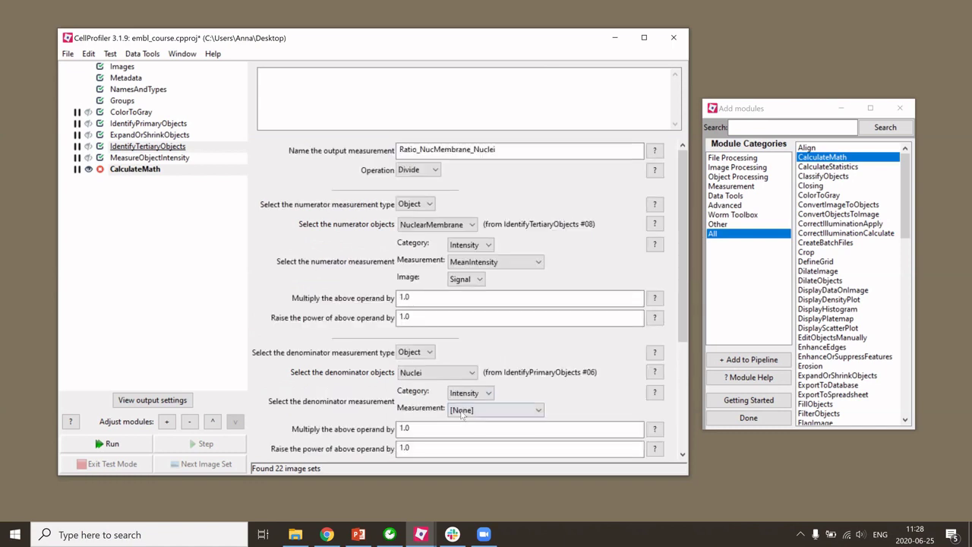
{"action": "left_click", "coordinate": [461, 412]}
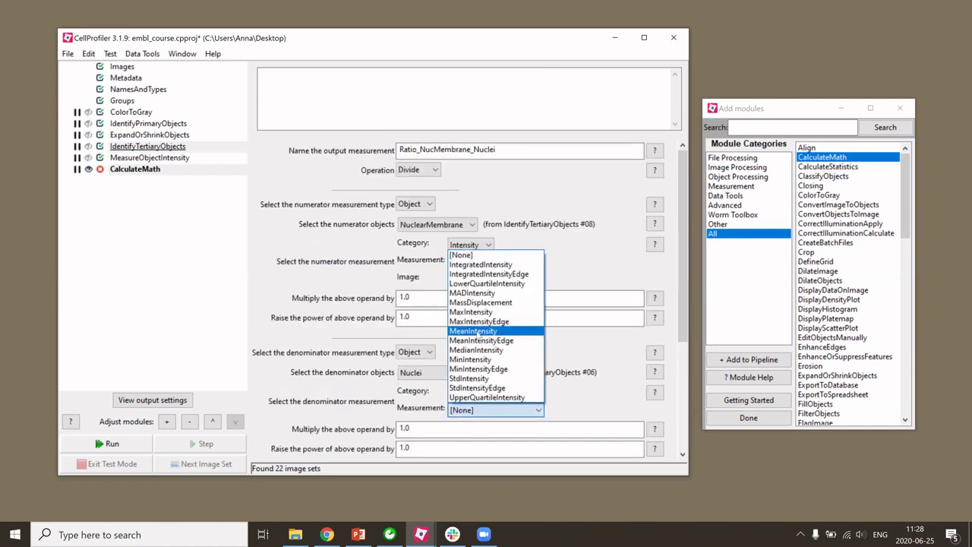
{"action": "left_click", "coordinate": [474, 332]}
{"action": "left_click", "coordinate": [465, 427]}
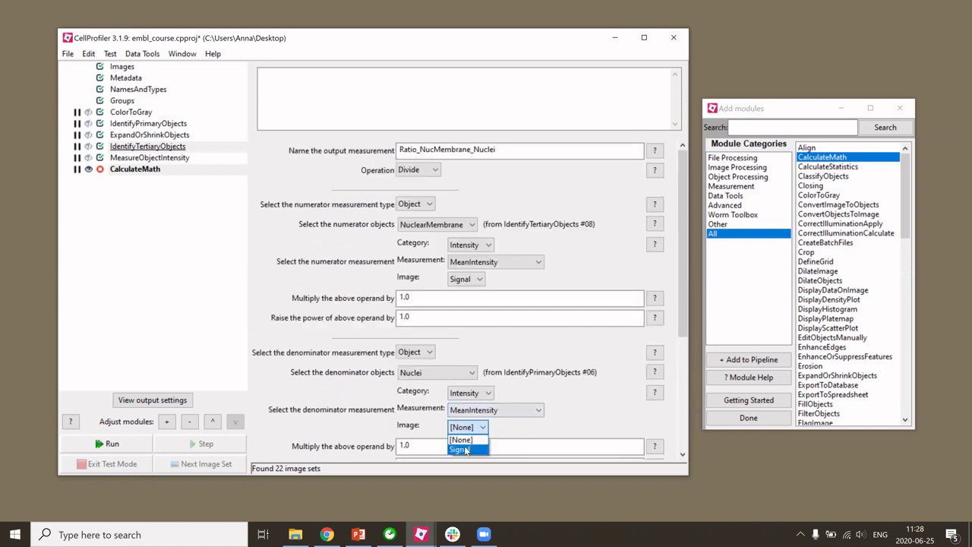
{"action": "left_click", "coordinate": [465, 450]}
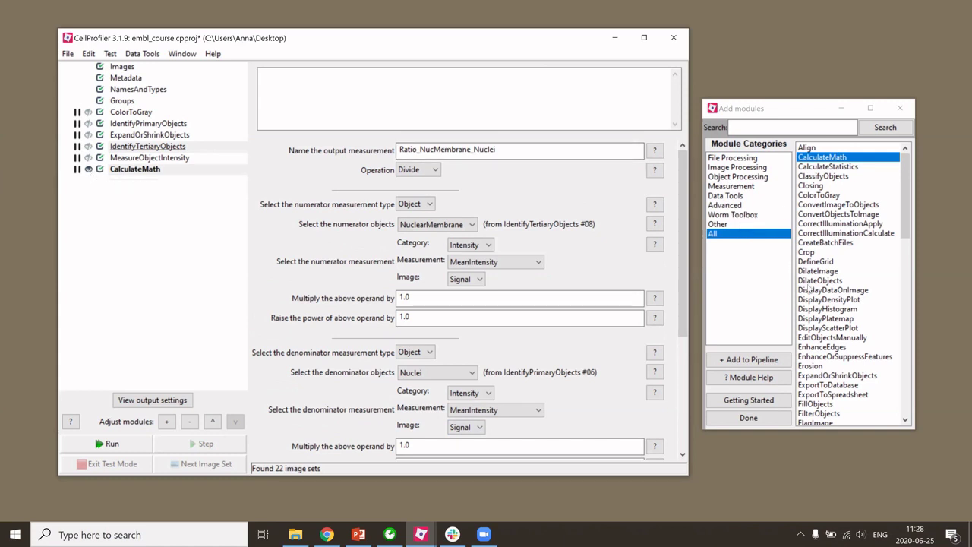
Add the ExportToSpreadsheet module after CalculateMath and maximize the main window to show all its settings.
{"action": "scroll", "coordinate": [810, 290], "scroll_direction": "down", "scroll_amount": 1}
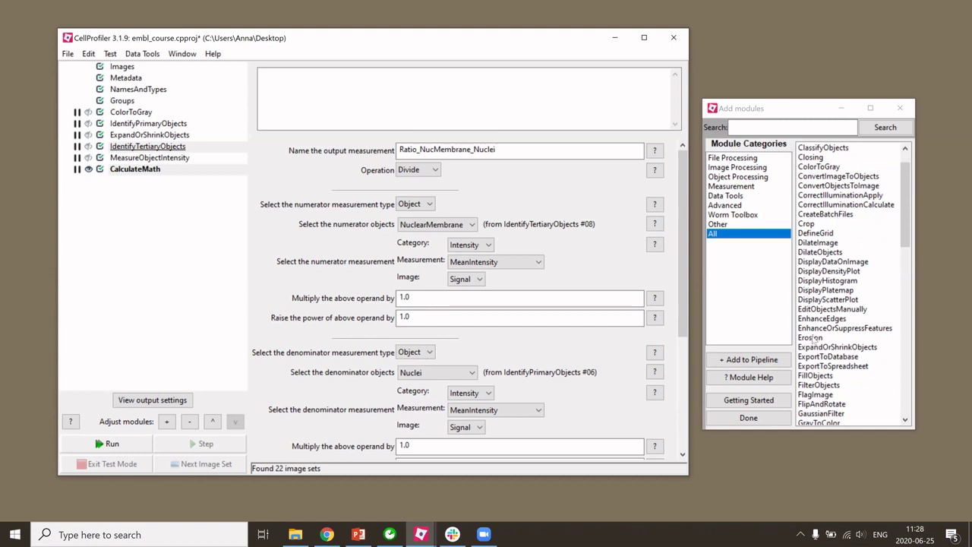
{"action": "left_click", "coordinate": [809, 366]}
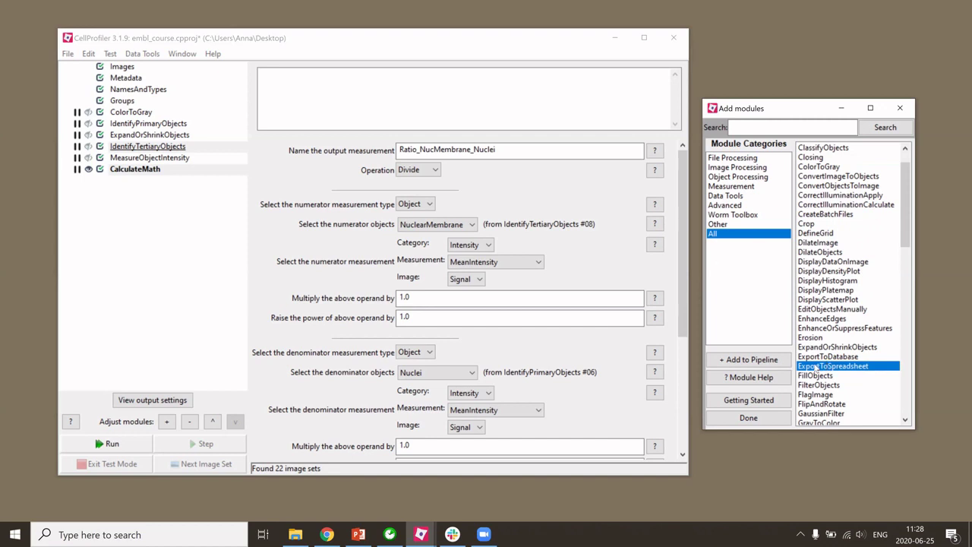
{"action": "double_click", "coordinate": [816, 368]}
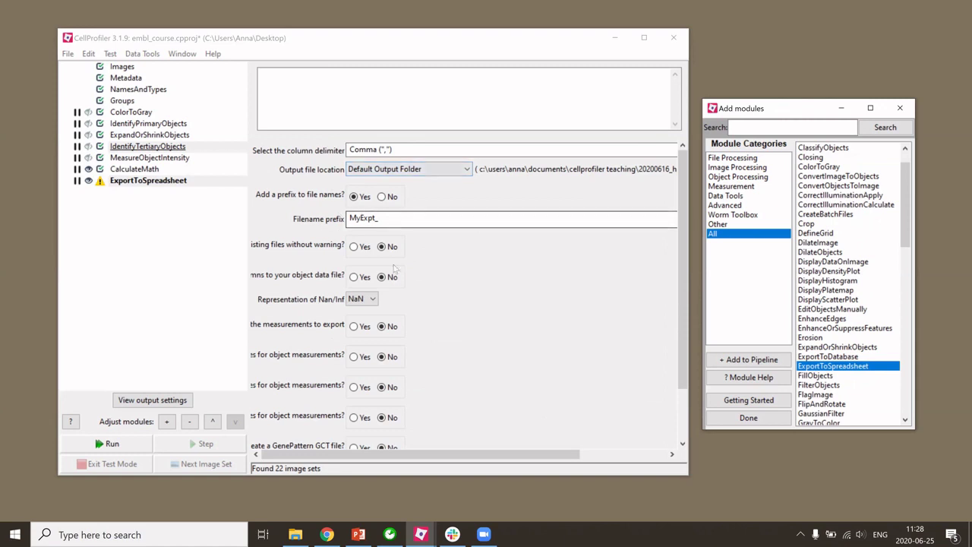
{"action": "left_click", "coordinate": [365, 460]}
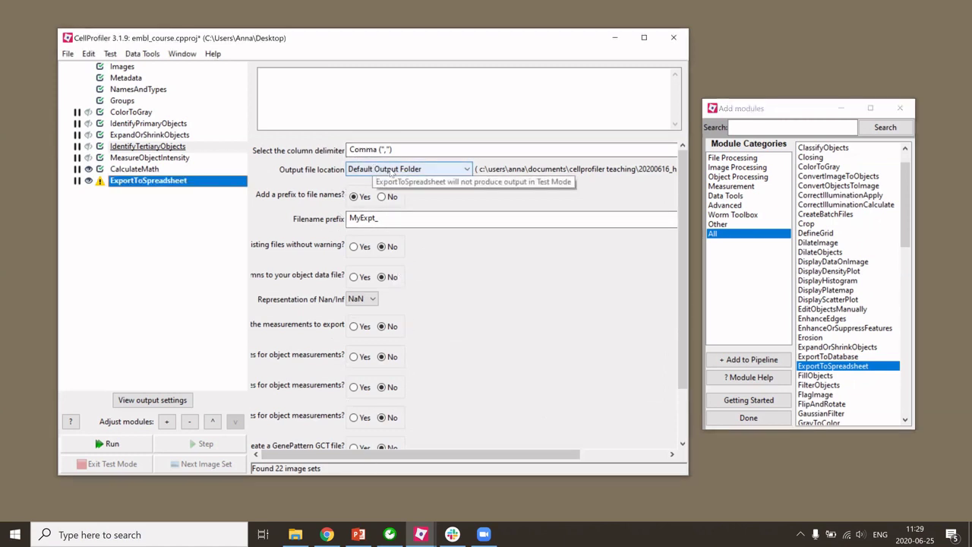
{"action": "left_click", "coordinate": [644, 37]}
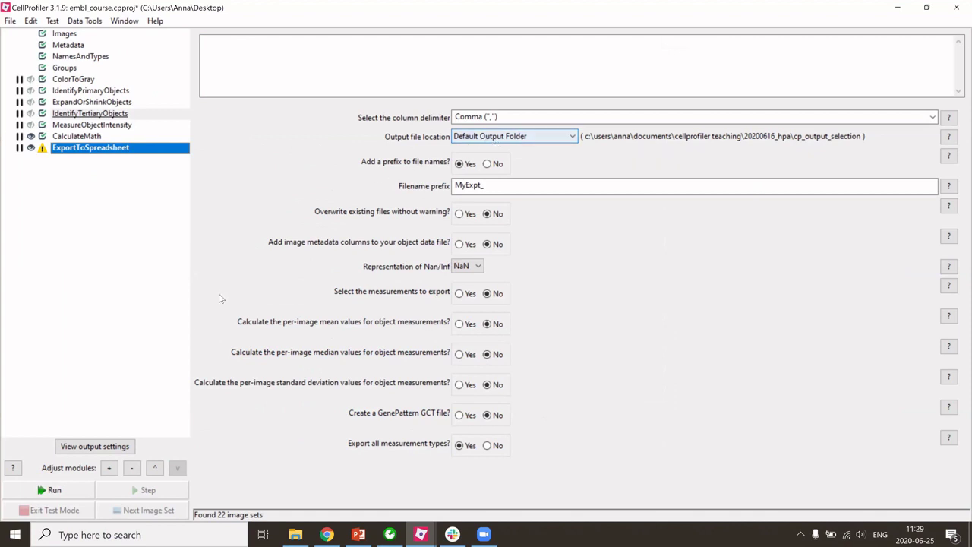
Check the default output folder in the output settings and read the warning on the ExportToSpreadsheet module.
{"action": "left_click", "coordinate": [73, 450]}
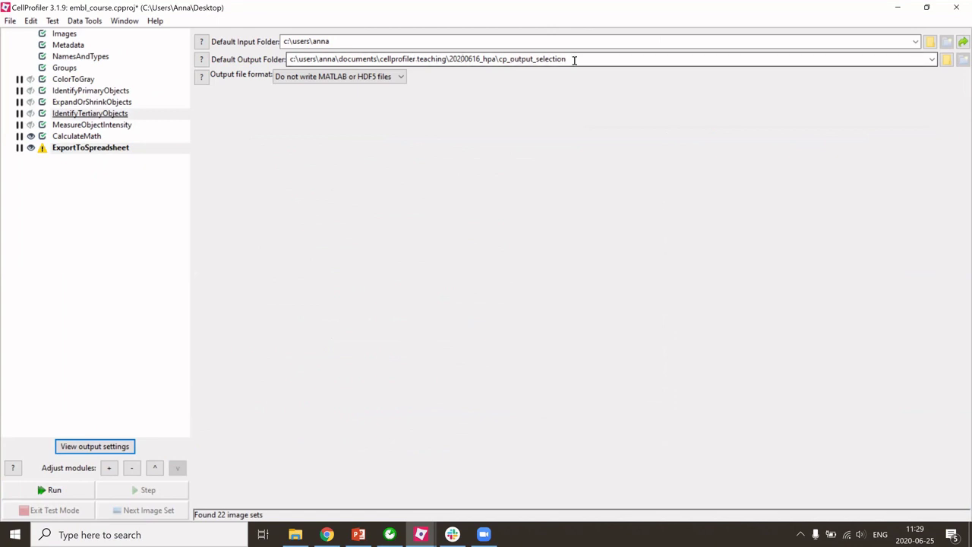
{"action": "left_click", "coordinate": [947, 60]}
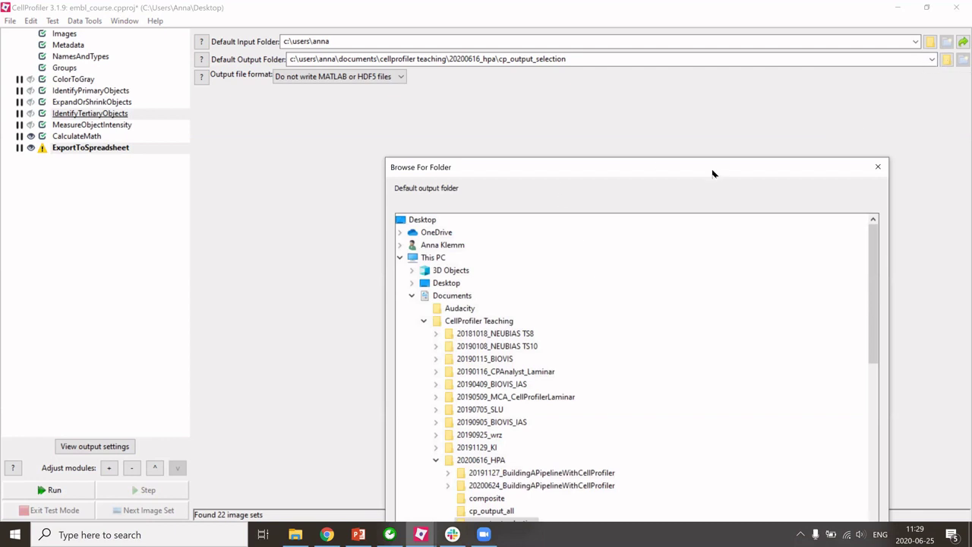
{"action": "left_click_drag", "start_coordinate": [710, 173], "coordinate": [595, 57]}
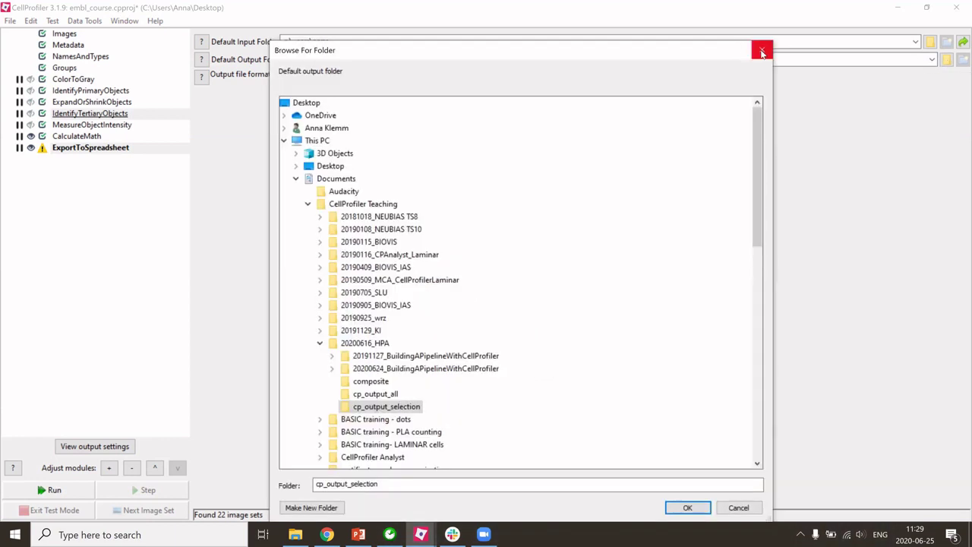
{"action": "left_click", "coordinate": [762, 53]}
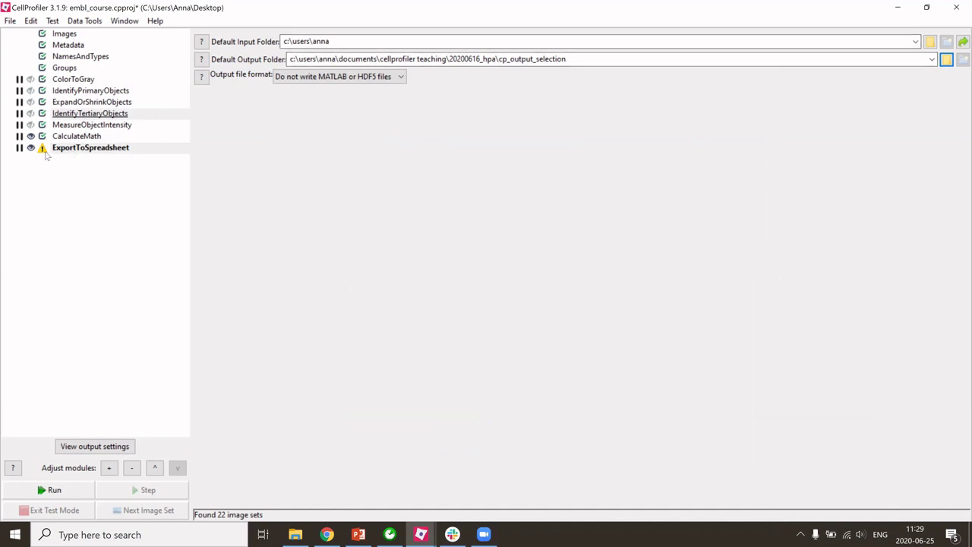
{"action": "mouse_move", "coordinate": [45, 154]}
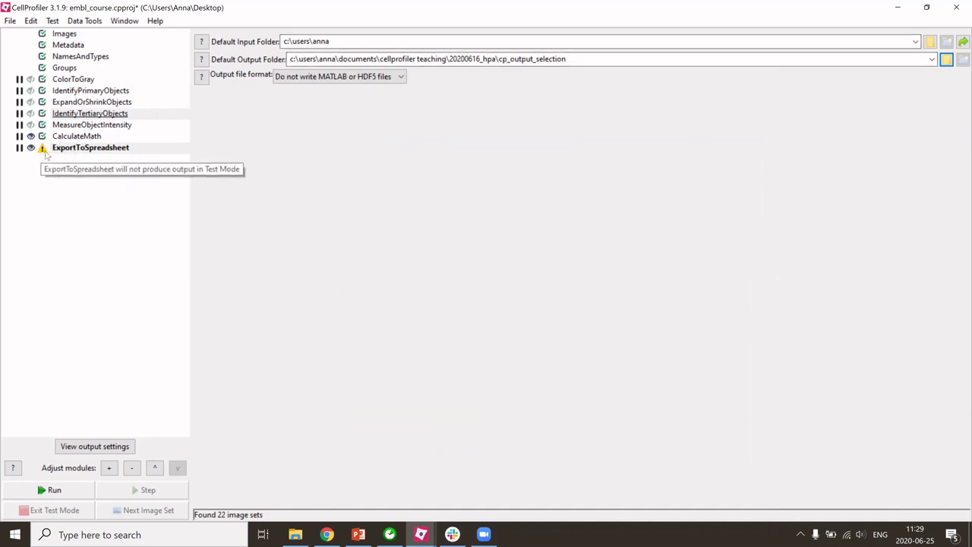
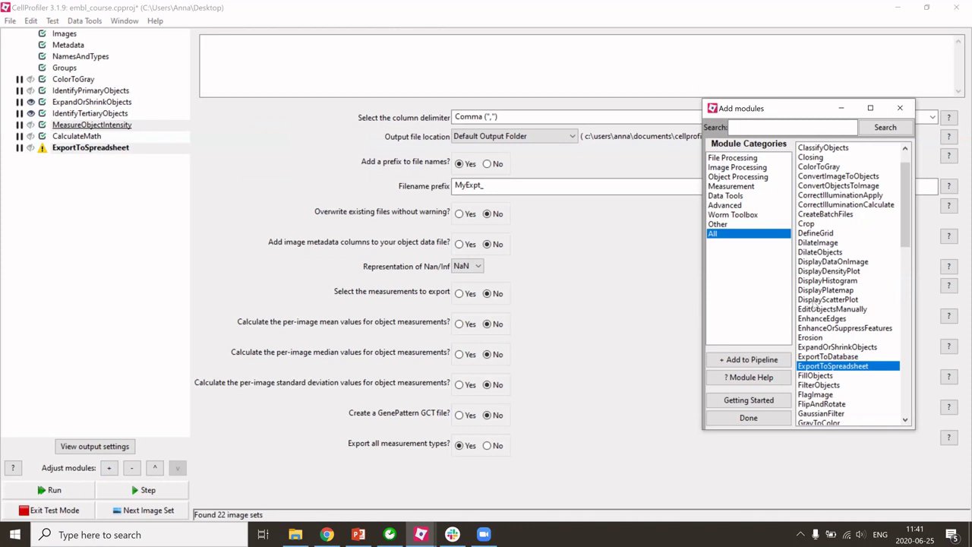
Add the GrayToColor module after ExportToSpreadsheet and minimize the module list window.
{"action": "scroll", "coordinate": [813, 305], "scroll_direction": "down", "scroll_amount": 6}
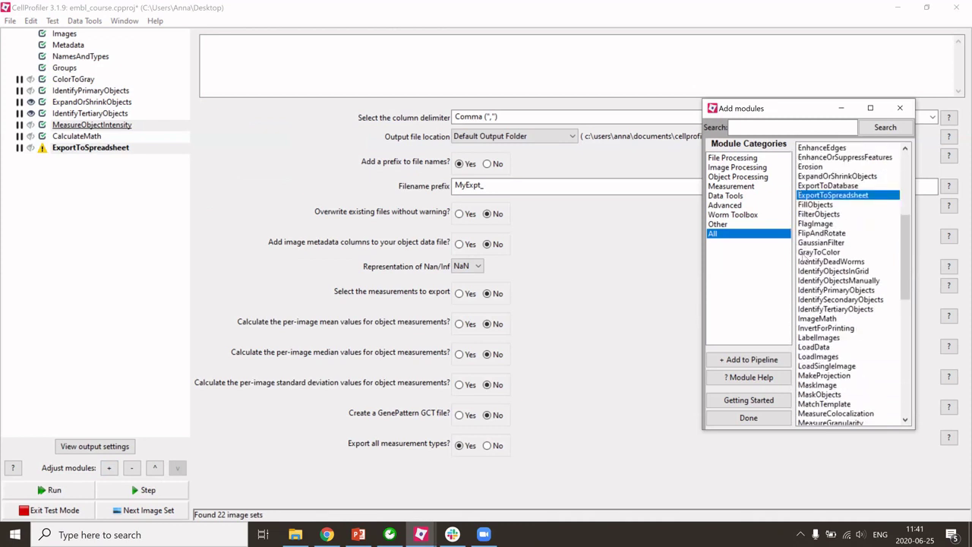
{"action": "double_click", "coordinate": [819, 252]}
{"action": "left_click", "coordinate": [841, 108]}
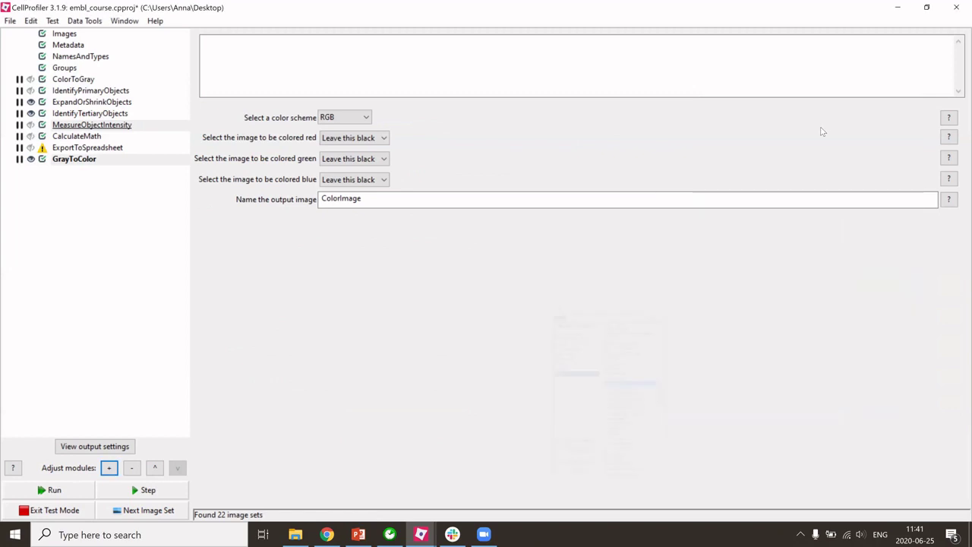
Assign the MT image to red, the Signal image to green and the DAPI image to blue in GrayToColor.
{"action": "left_click", "coordinate": [334, 140]}
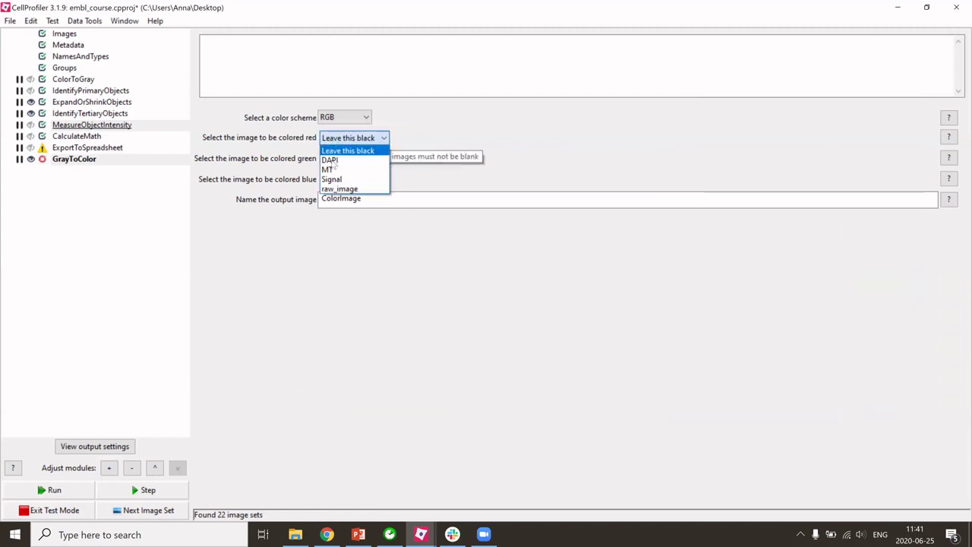
{"action": "left_click", "coordinate": [330, 170]}
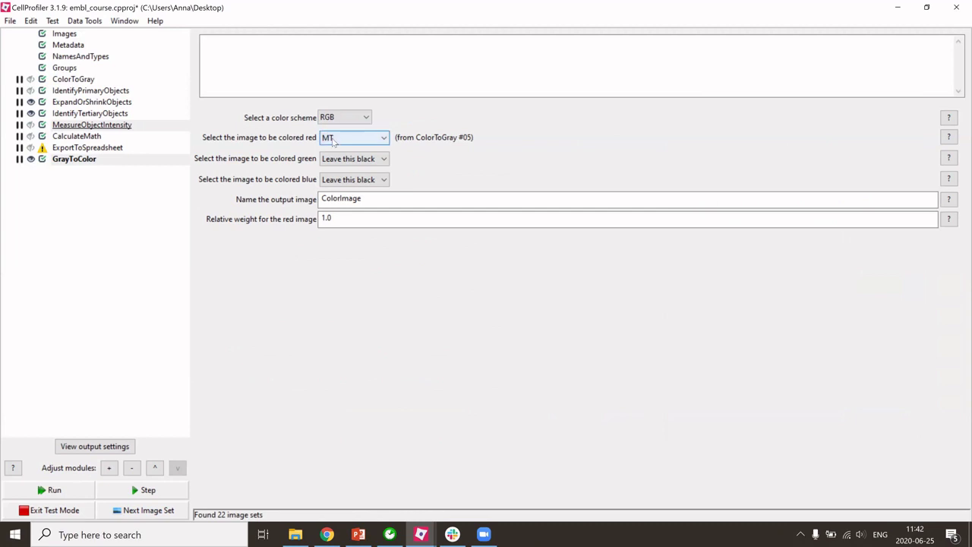
{"action": "left_click", "coordinate": [330, 160]}
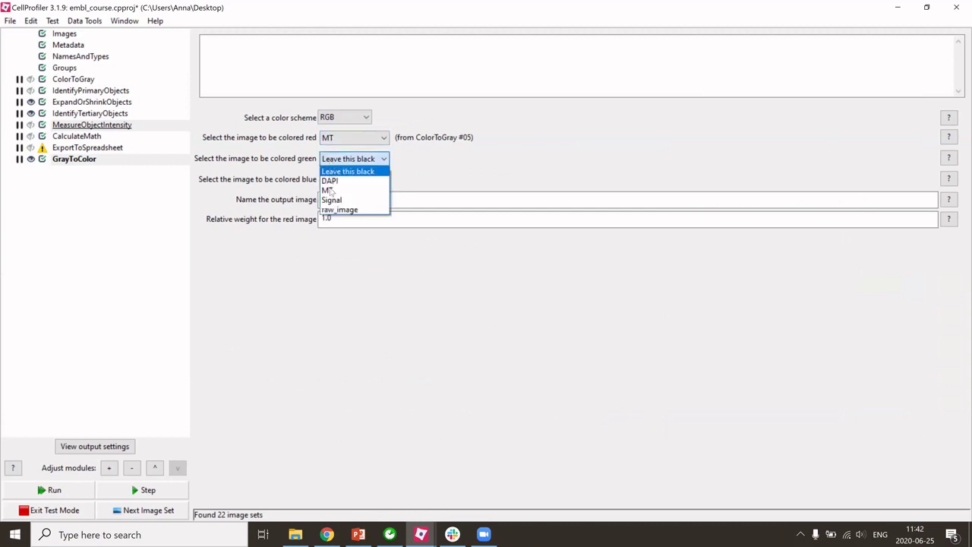
{"action": "left_click", "coordinate": [331, 199]}
{"action": "left_click", "coordinate": [335, 180]}
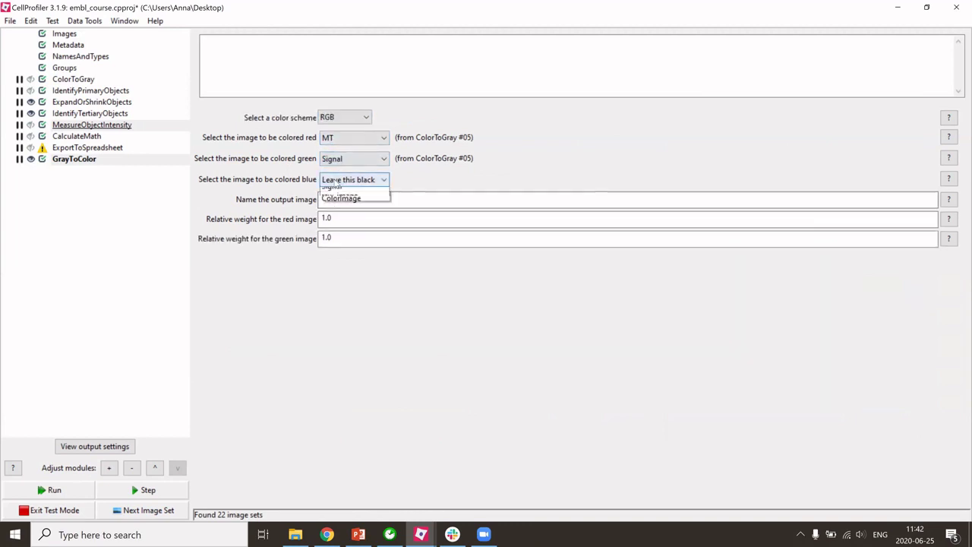
{"action": "left_click", "coordinate": [331, 199]}
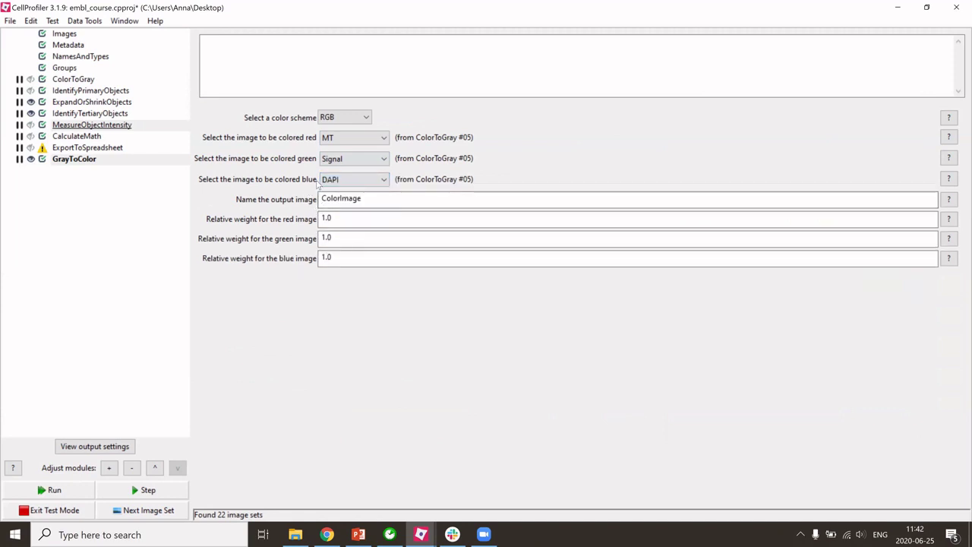
Name the GrayToColor output image raw_RGB.
{"action": "left_click_drag", "start_coordinate": [367, 202], "coordinate": [278, 202]}
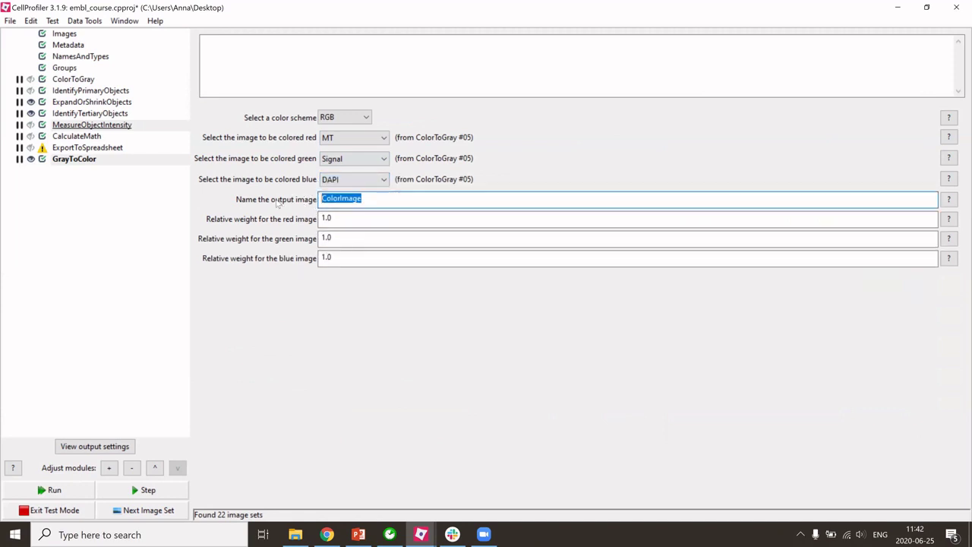
{"action": "type", "text": "raw_RGB"}
{"action": "left_click", "coordinate": [71, 160]}
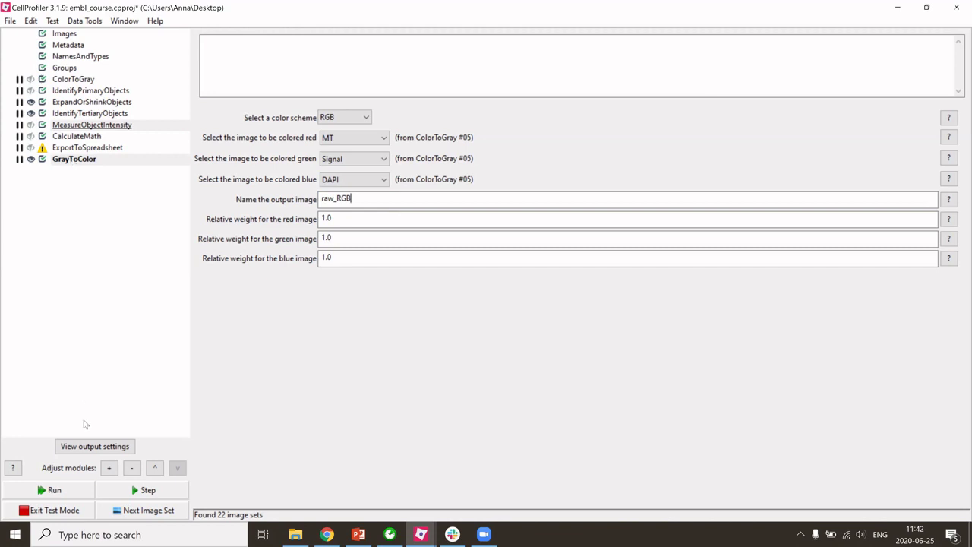
Add the OverlayOutlines module from the Image Processing category after GrayToColor and minimize the module list window.
{"action": "left_click", "coordinate": [109, 469]}
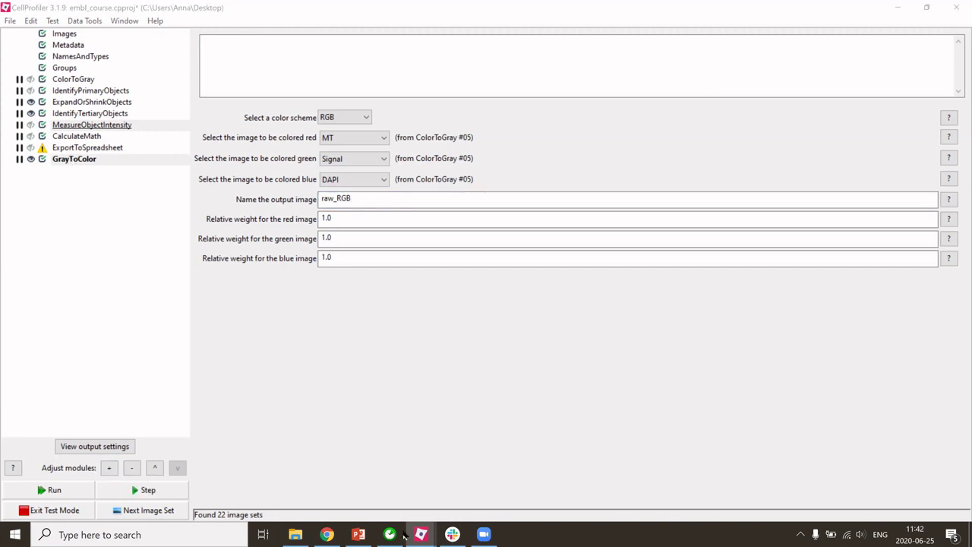
{"action": "mouse_move", "coordinate": [422, 534]}
{"action": "left_click", "coordinate": [437, 478]}
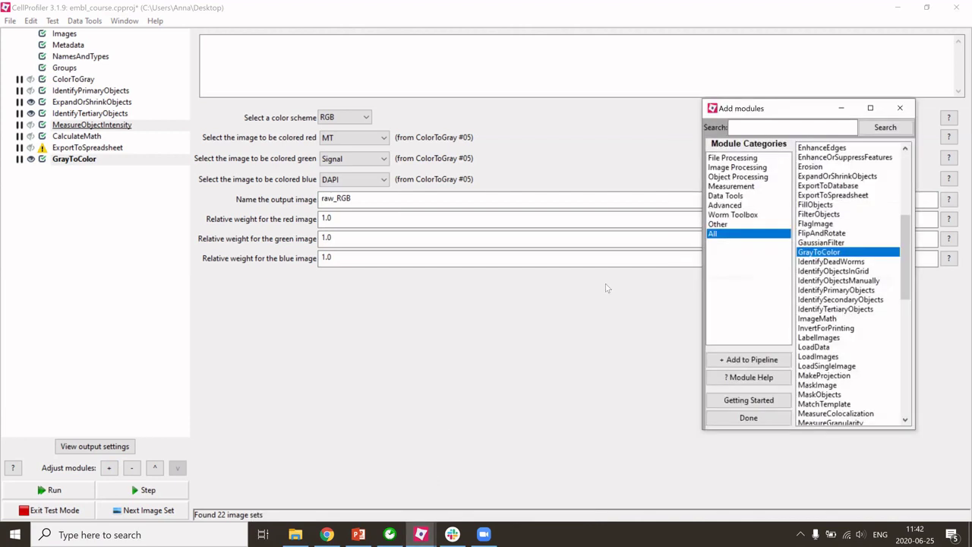
{"action": "left_click", "coordinate": [725, 168]}
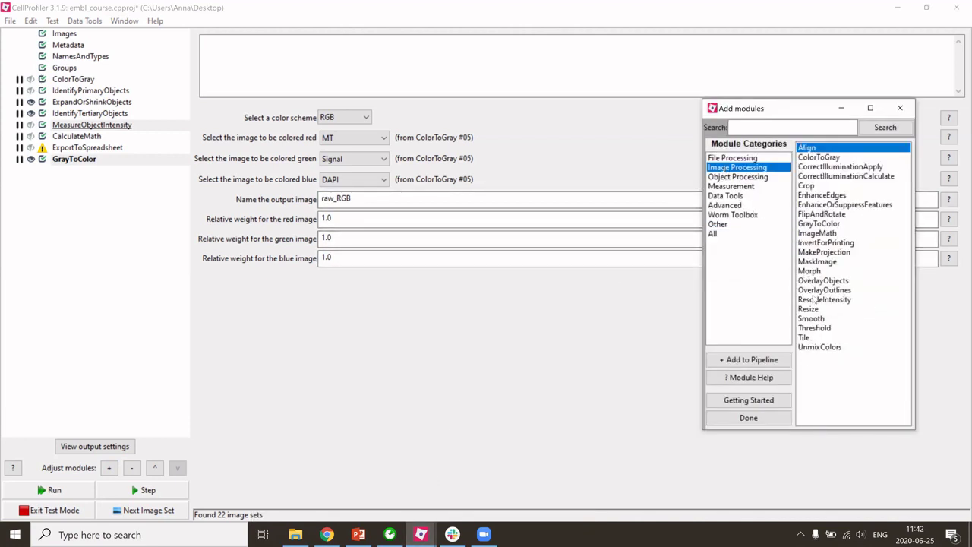
{"action": "left_click", "coordinate": [815, 290]}
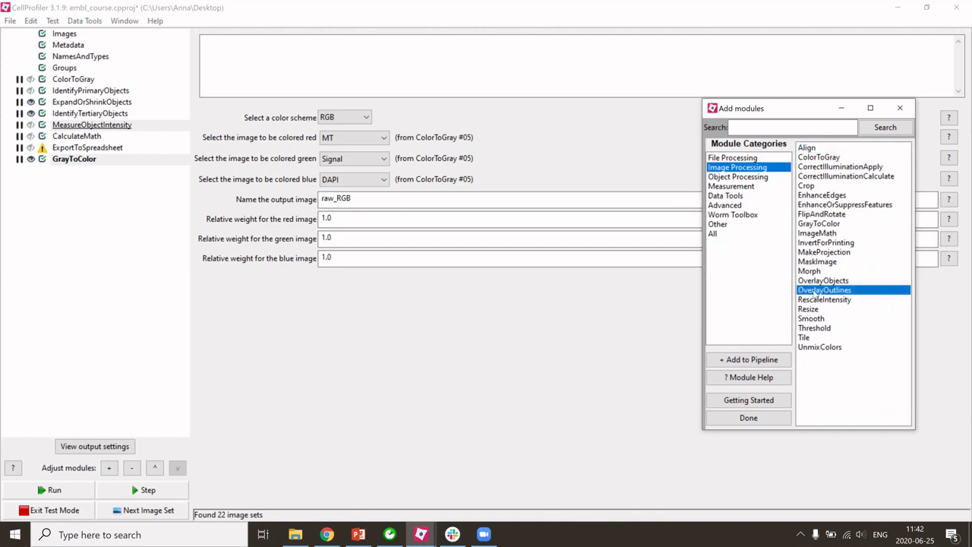
{"action": "double_click", "coordinate": [815, 290]}
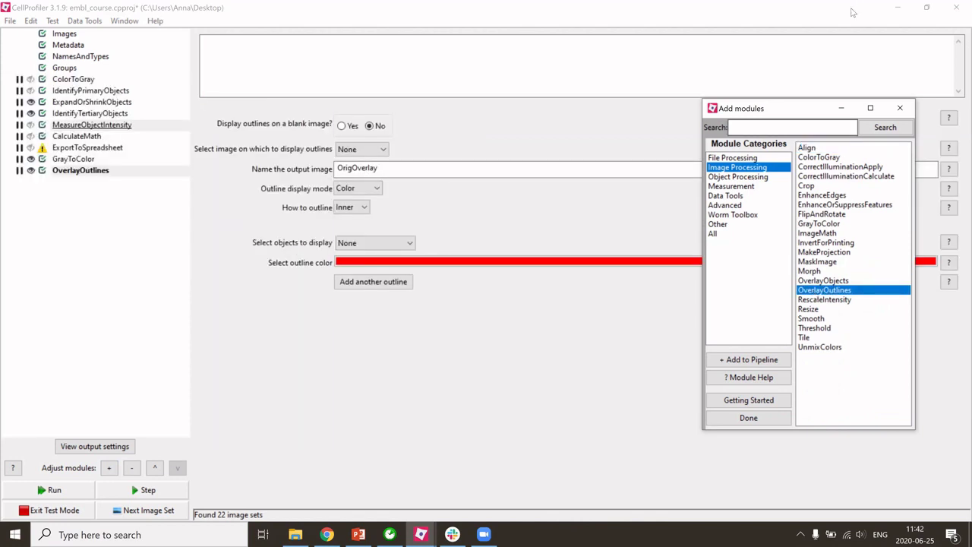
{"action": "left_click", "coordinate": [841, 108]}
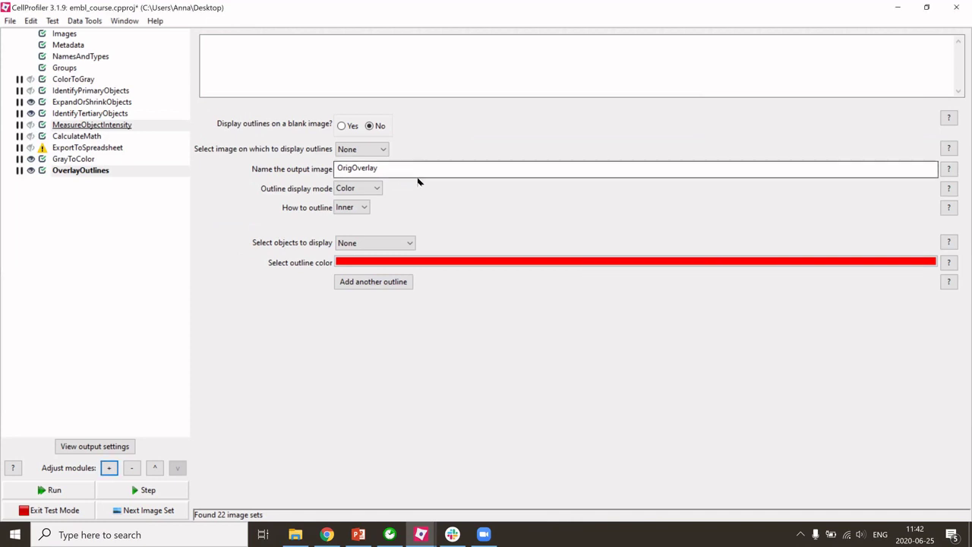
Display the outlines on the raw_RGB image and name the output image raw_overlay.
{"action": "left_click", "coordinate": [343, 152]}
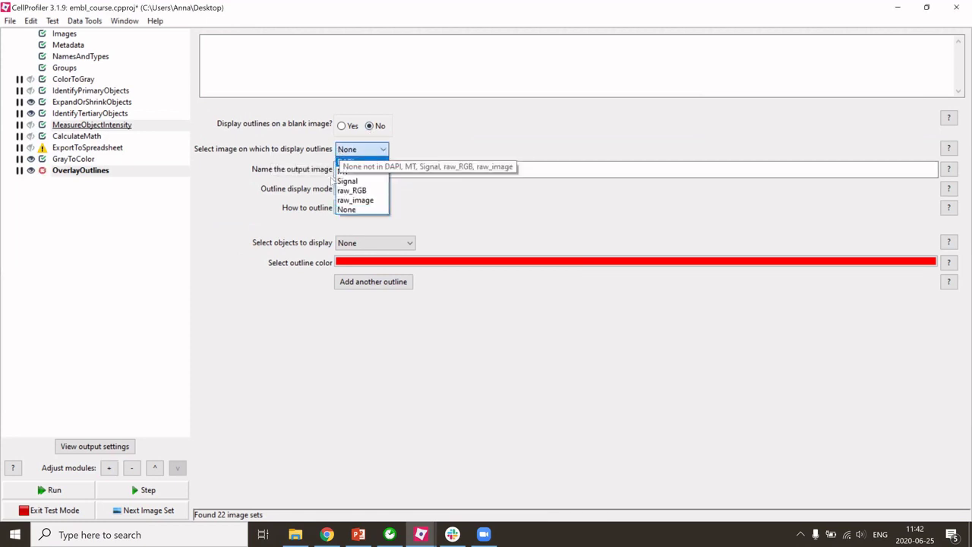
{"action": "left_click", "coordinate": [344, 191]}
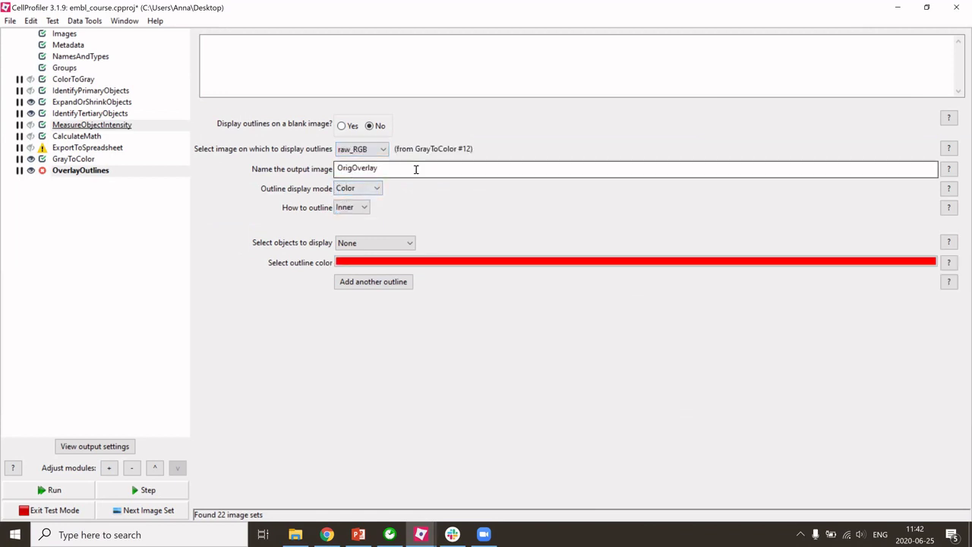
{"action": "left_click_drag", "start_coordinate": [415, 169], "coordinate": [291, 174]}
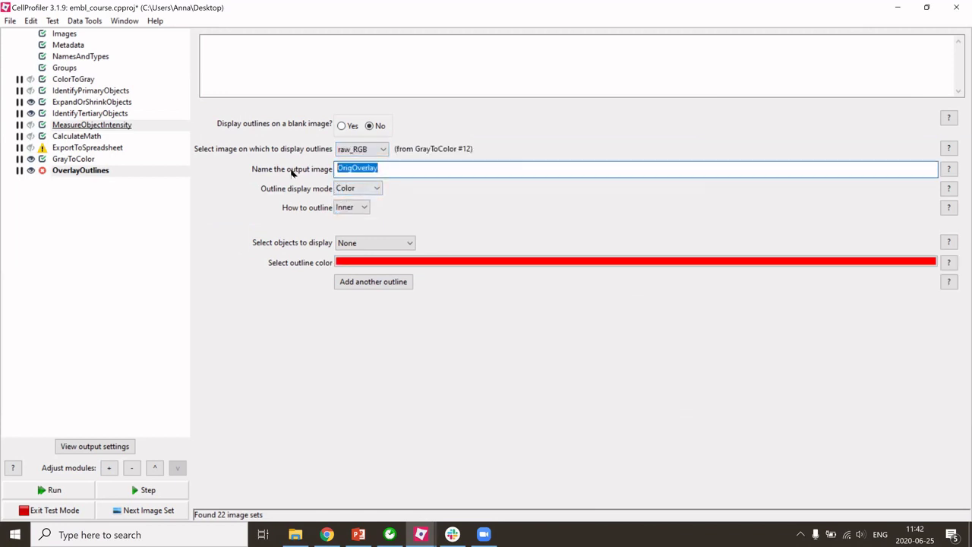
{"action": "type", "text": "co"}
{"action": "type", "text": "w-"}
{"action": "key", "text": "BackSpace"}
{"action": "type", "text": "_ove"}
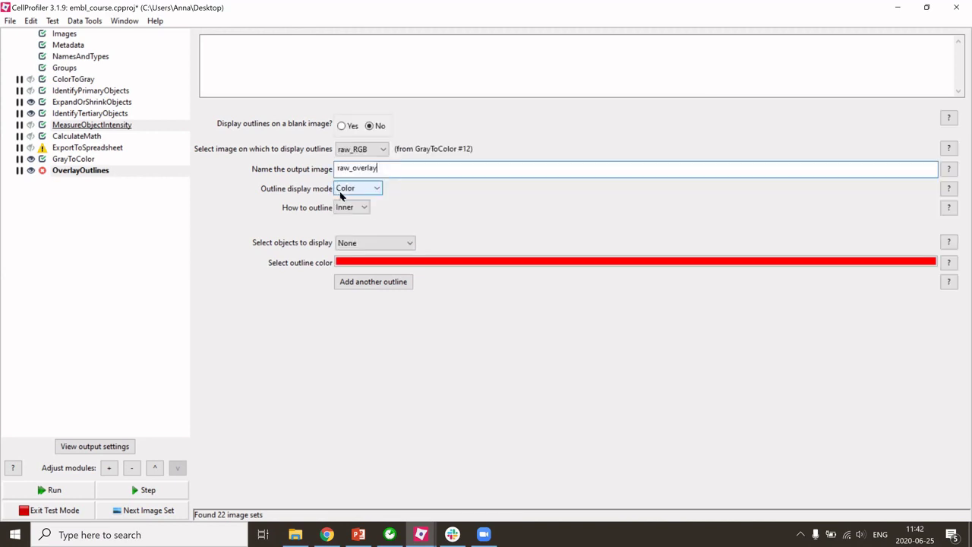
Select NuclearMembrane as the objects to outline and set the outline color to white.
{"action": "left_click", "coordinate": [360, 243]}
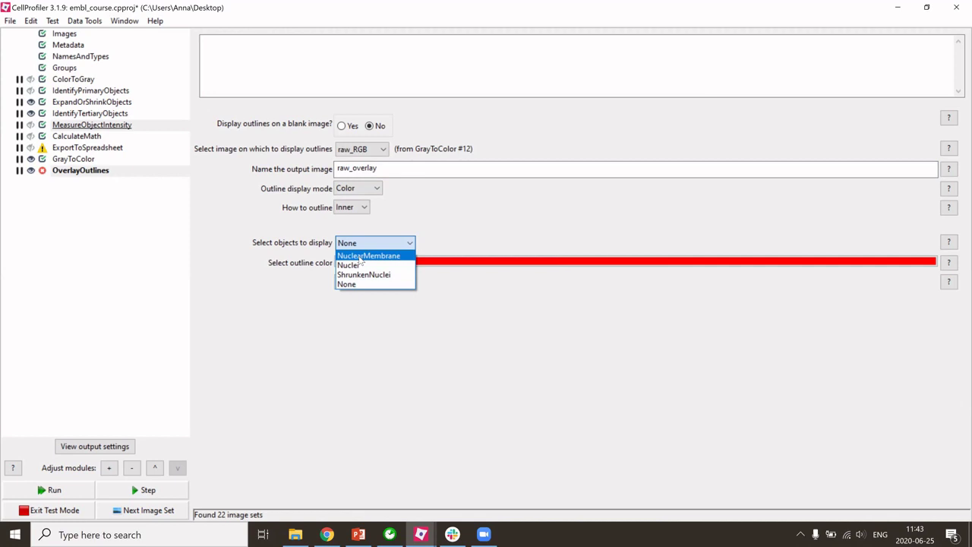
{"action": "left_click", "coordinate": [361, 256]}
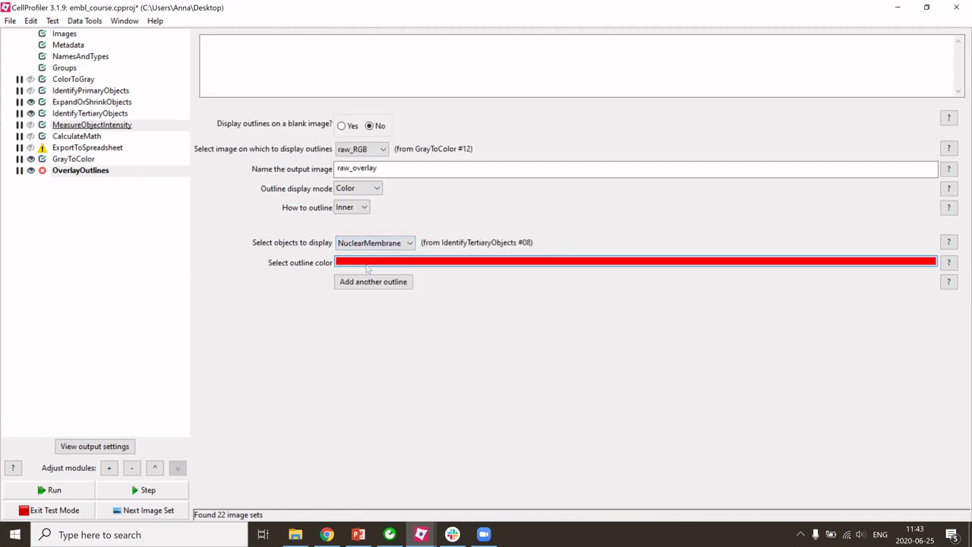
{"action": "left_click", "coordinate": [367, 265]}
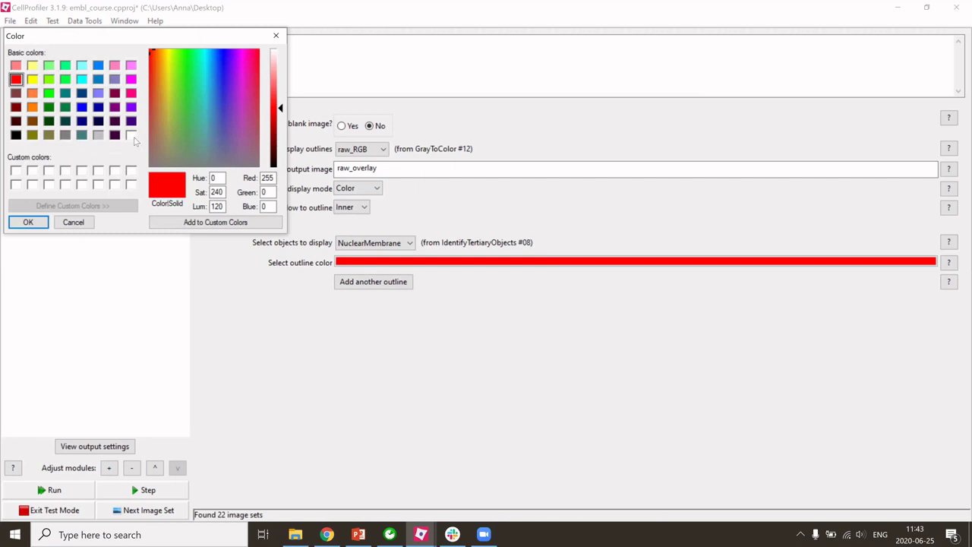
{"action": "left_click", "coordinate": [132, 135]}
{"action": "left_click", "coordinate": [28, 223]}
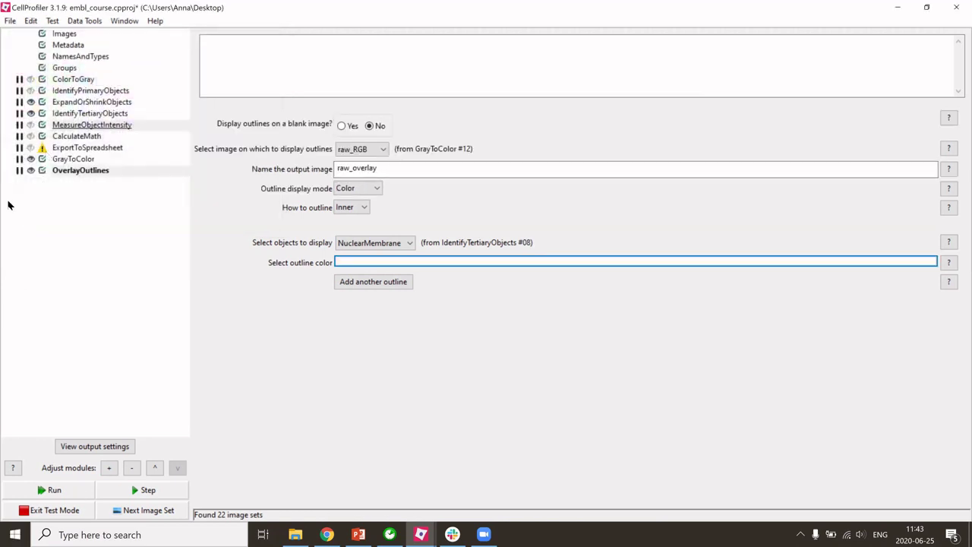
Turn off the result displays of ExpandOrShrinkObjects and IdentifyTertiaryObjects and run the pipeline in test mode.
{"action": "left_click", "coordinate": [30, 114]}
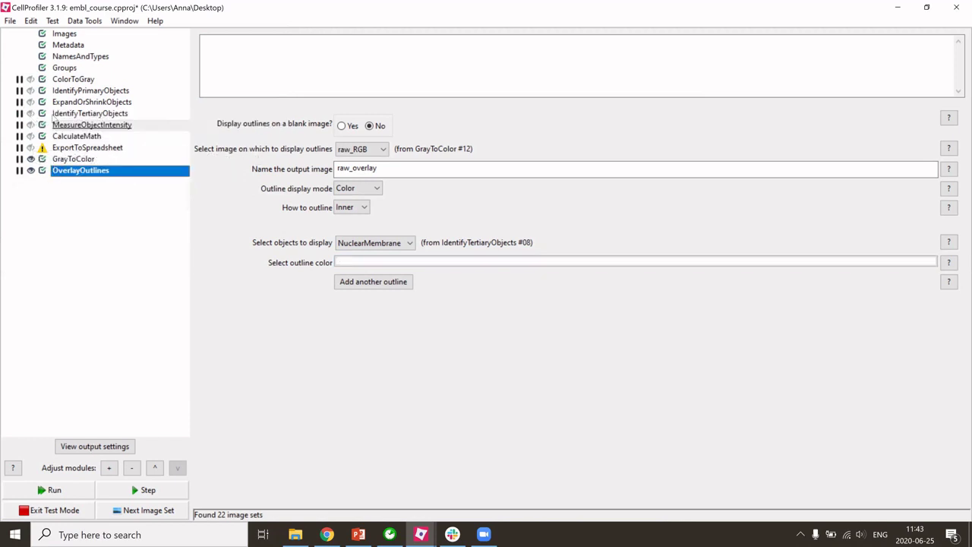
{"action": "left_click", "coordinate": [51, 490]}
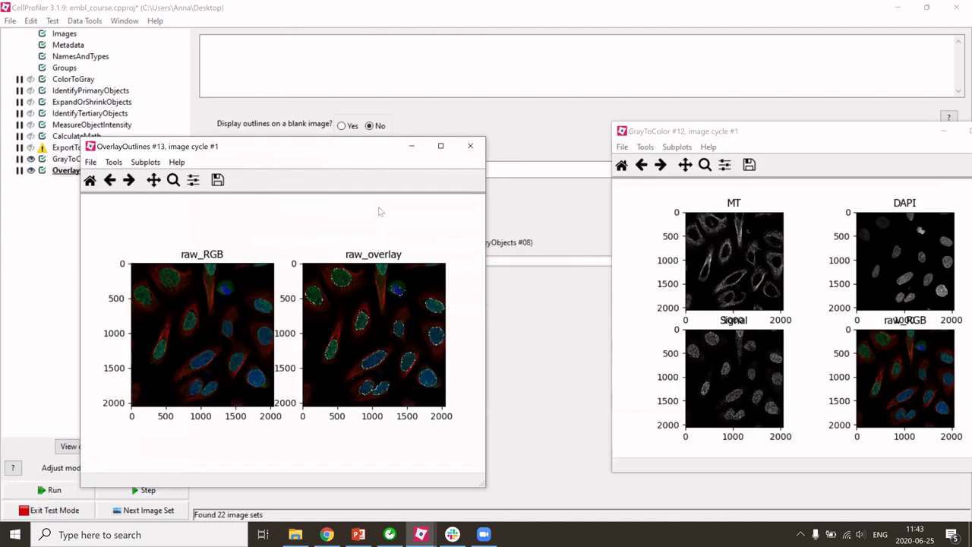
Examine the GrayToColor result, opening the raw_RGB composite enlarged in its own window, and close both result windows.
{"action": "left_click_drag", "start_coordinate": [851, 137], "coordinate": [749, 133]}
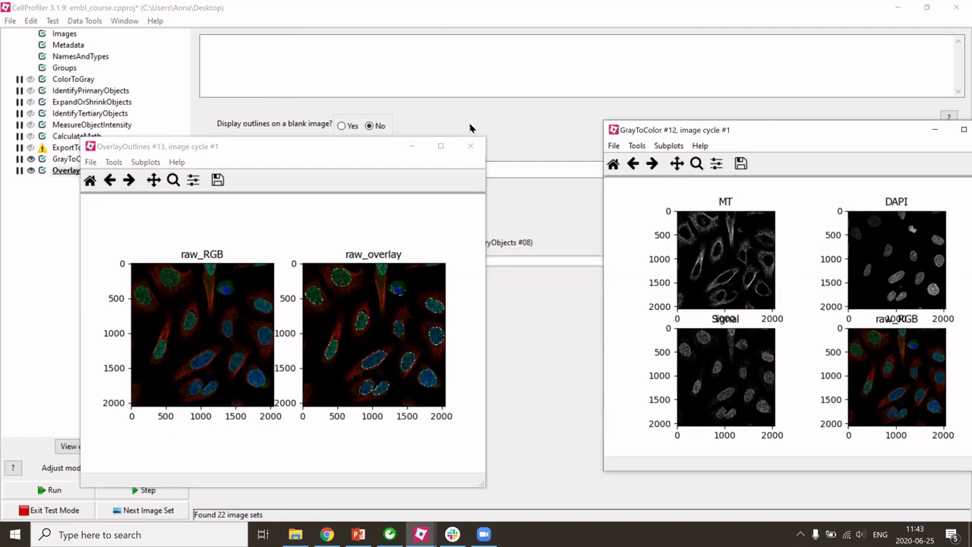
{"action": "left_click_drag", "start_coordinate": [471, 129], "coordinate": [465, 124]}
{"action": "left_click", "coordinate": [592, 123]}
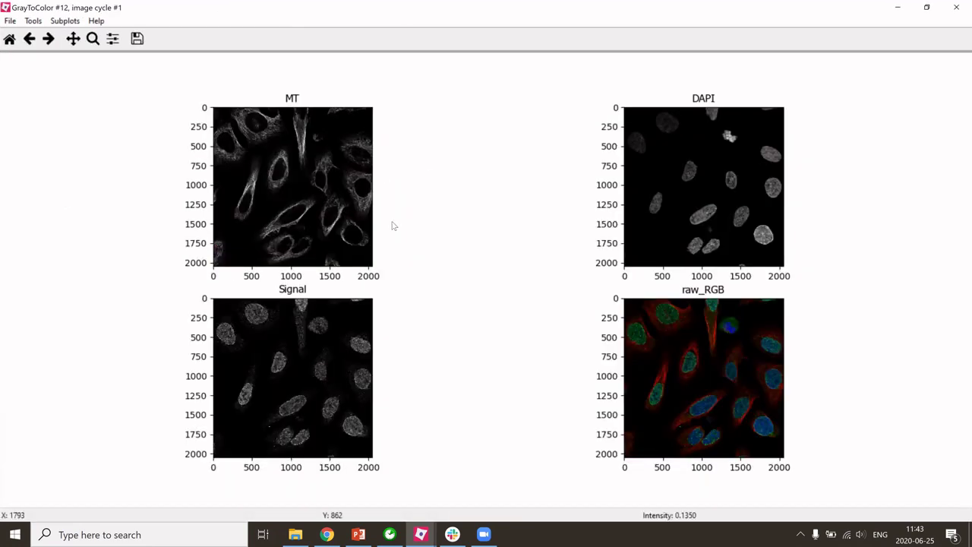
{"action": "right_click", "coordinate": [669, 365]}
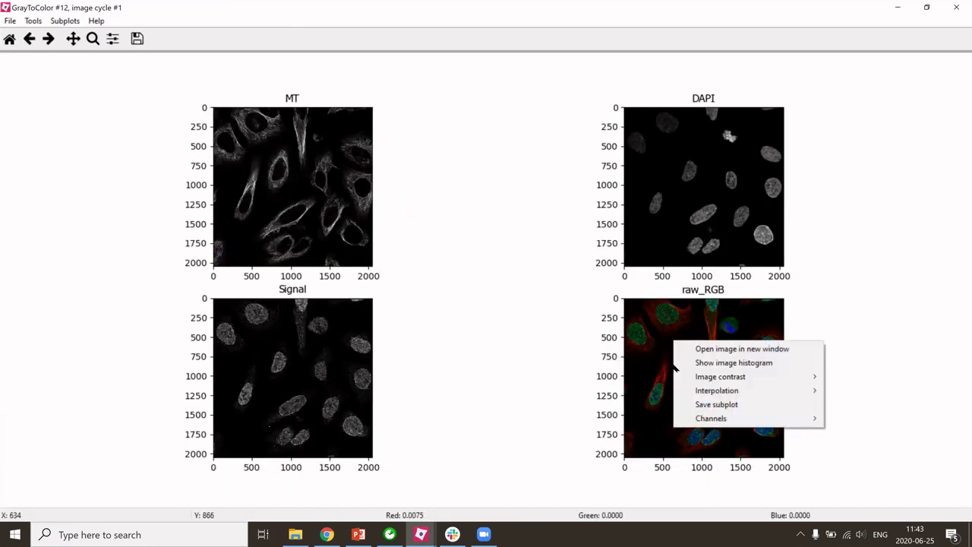
{"action": "left_click", "coordinate": [668, 353]}
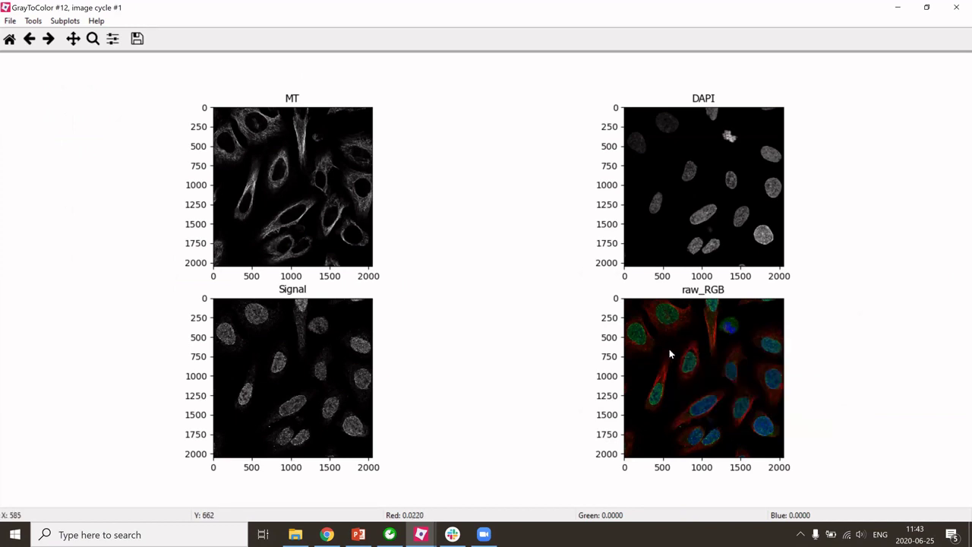
{"action": "right_click", "coordinate": [691, 376]}
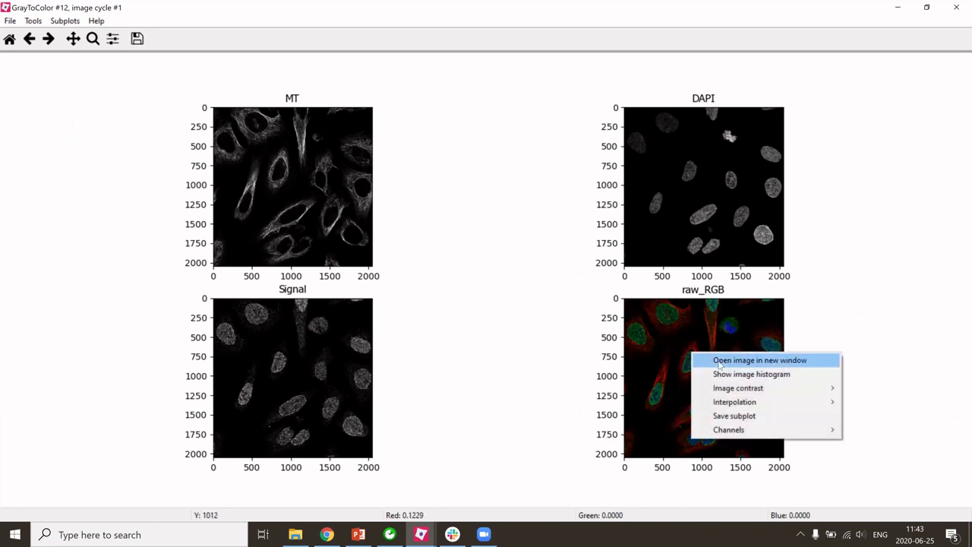
{"action": "left_click", "coordinate": [720, 365]}
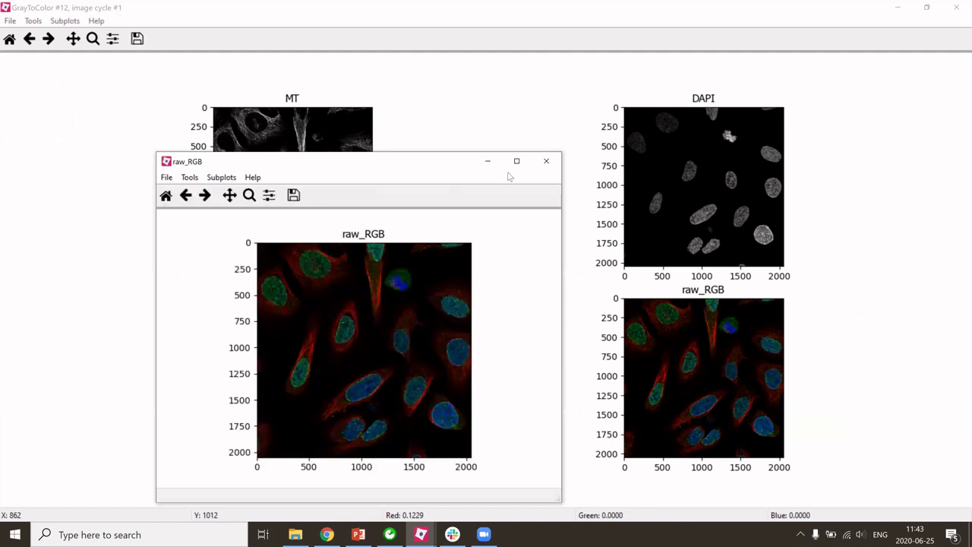
{"action": "left_click", "coordinate": [517, 162]}
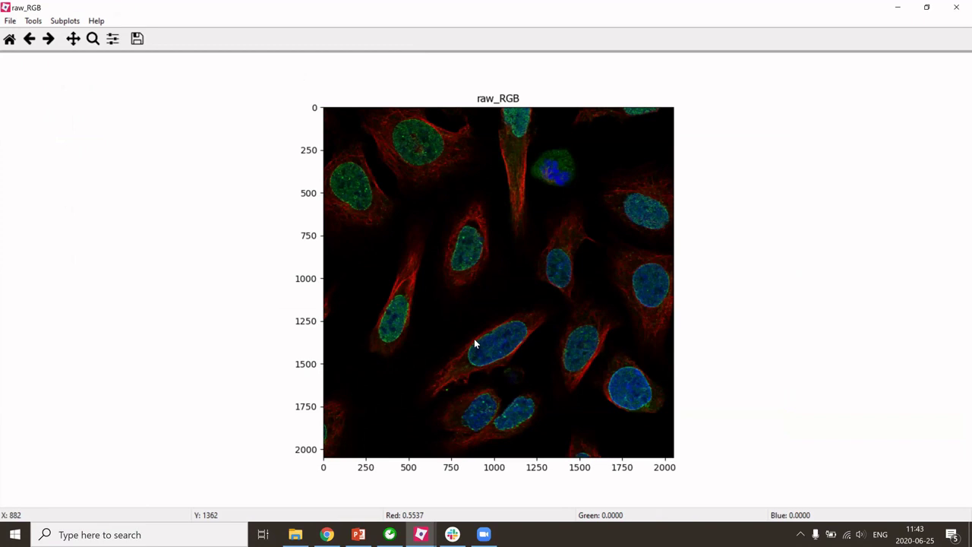
{"action": "left_click", "coordinate": [958, 9]}
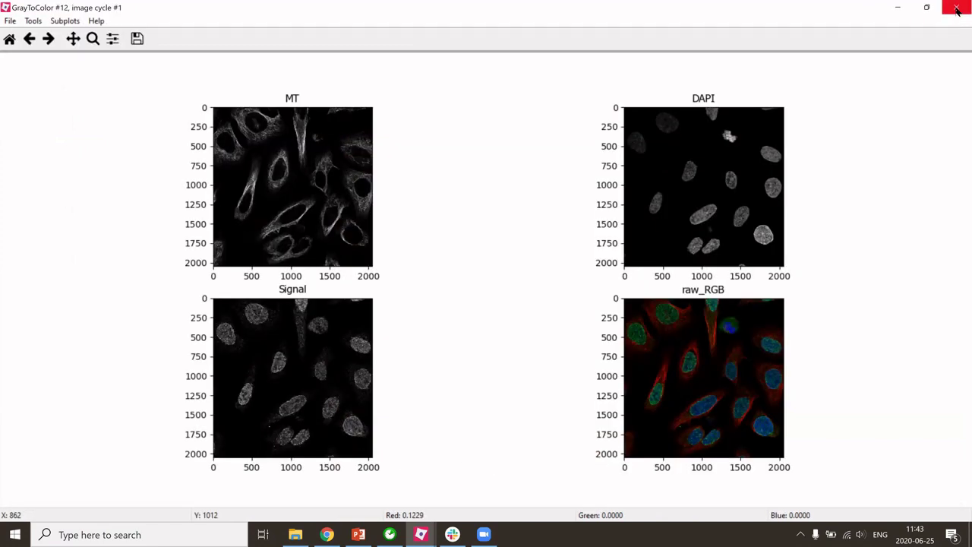
{"action": "left_click", "coordinate": [957, 9]}
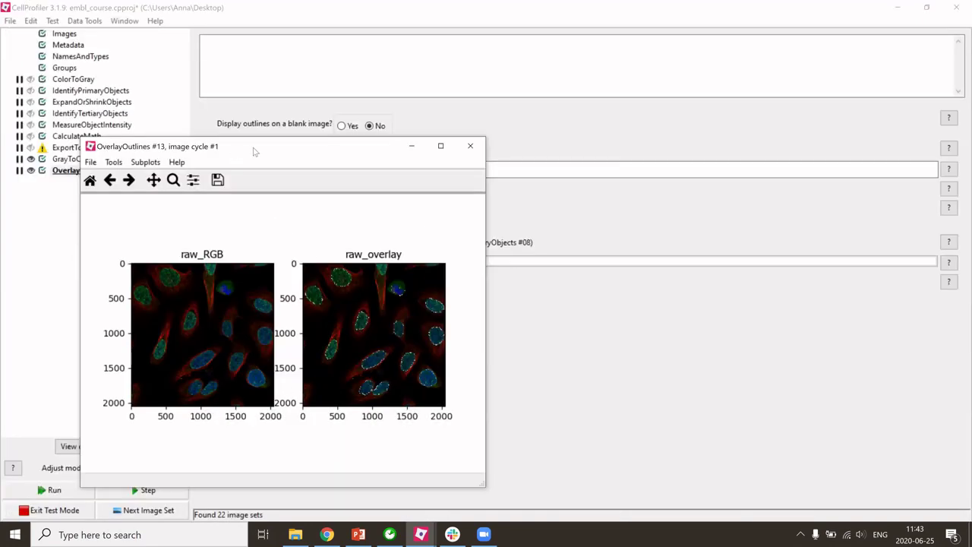
Examine the OverlayOutlines result enlarged, zooming in on one nucleus of raw_overlay to check its membrane outline, and close the result window.
{"action": "left_click_drag", "start_coordinate": [254, 152], "coordinate": [464, 144]}
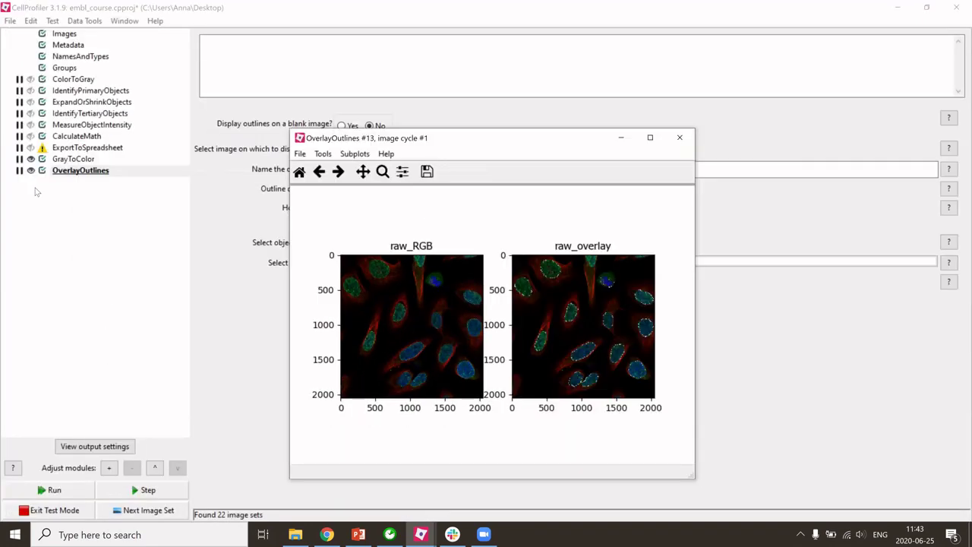
{"action": "left_click", "coordinate": [650, 137]}
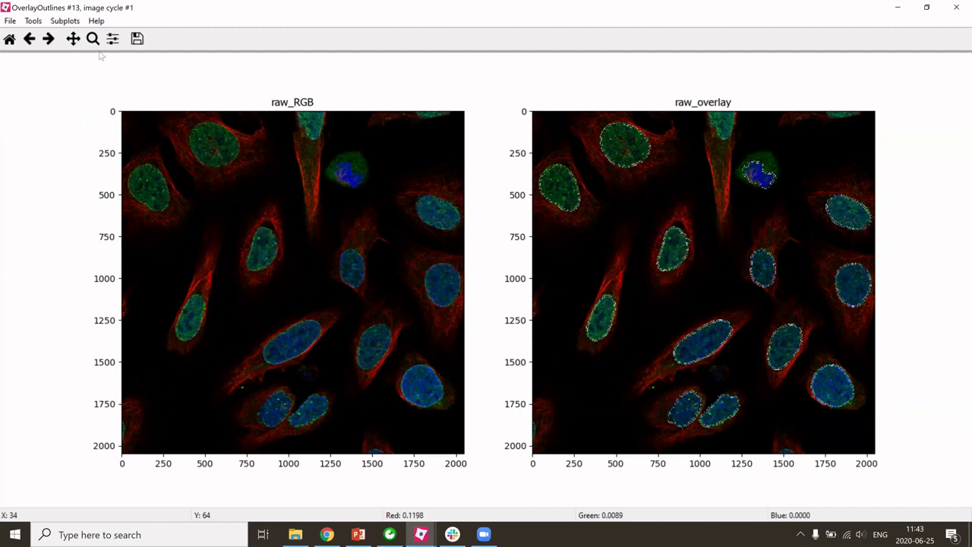
{"action": "left_click", "coordinate": [93, 39]}
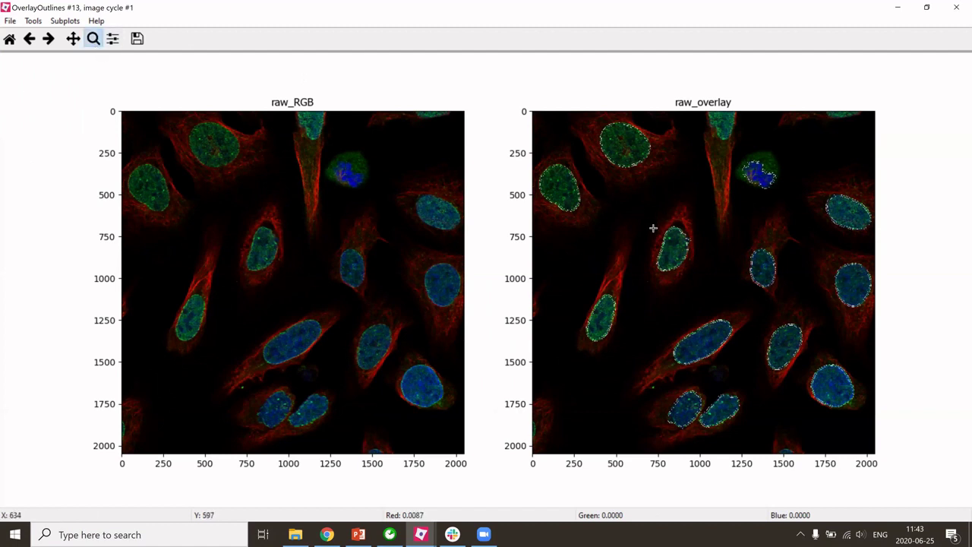
{"action": "left_click_drag", "start_coordinate": [641, 212], "coordinate": [712, 280]}
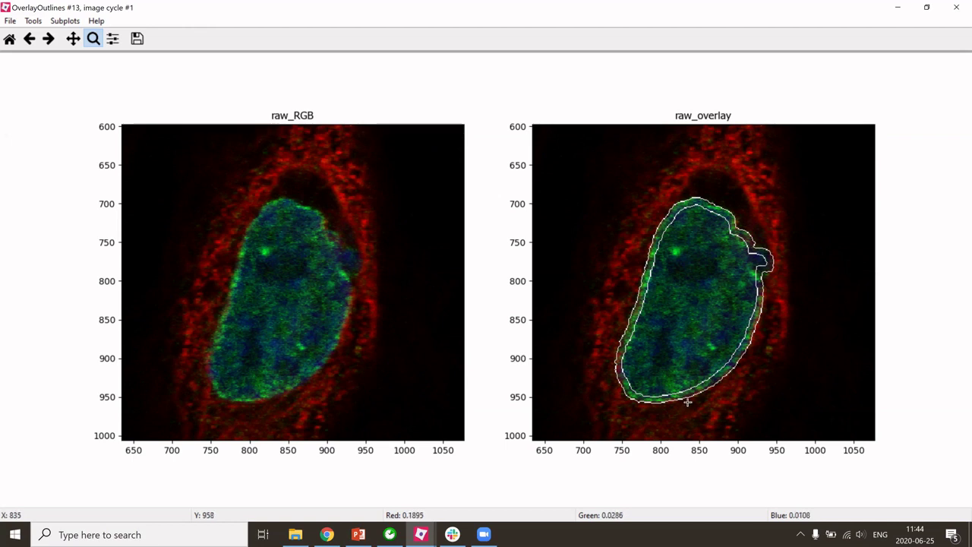
{"action": "left_click", "coordinate": [957, 5]}
{"action": "key", "text": "h"}
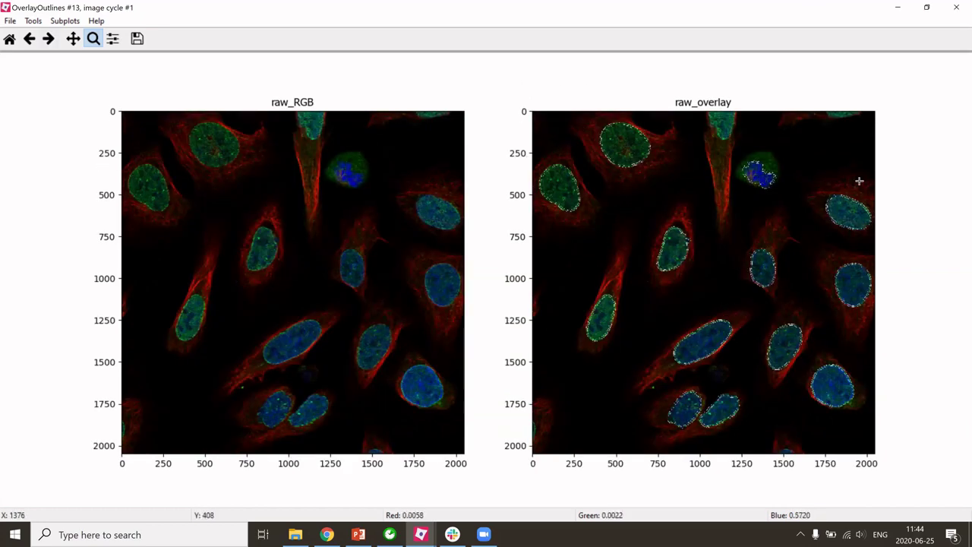
{"action": "left_click", "coordinate": [957, 6]}
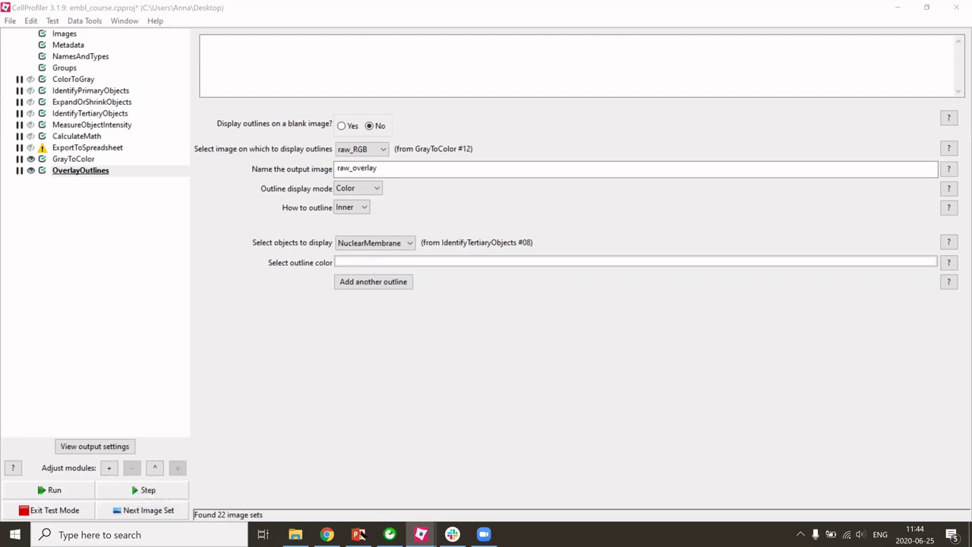
Switch to PowerPoint, consult the slide "Creating and Saving the Control Image" for the next module, and return to CellProfiler.
{"action": "left_click", "coordinate": [358, 534]}
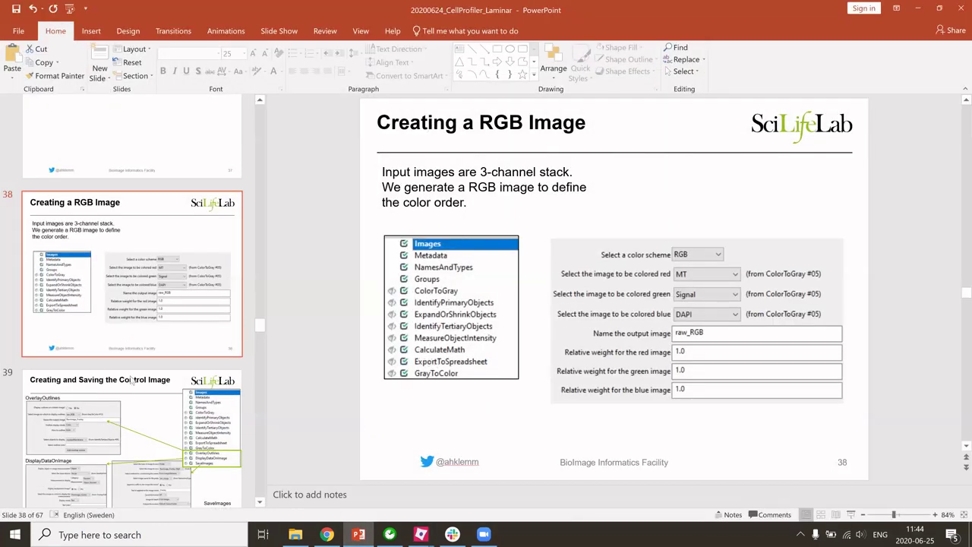
{"action": "left_click", "coordinate": [128, 477]}
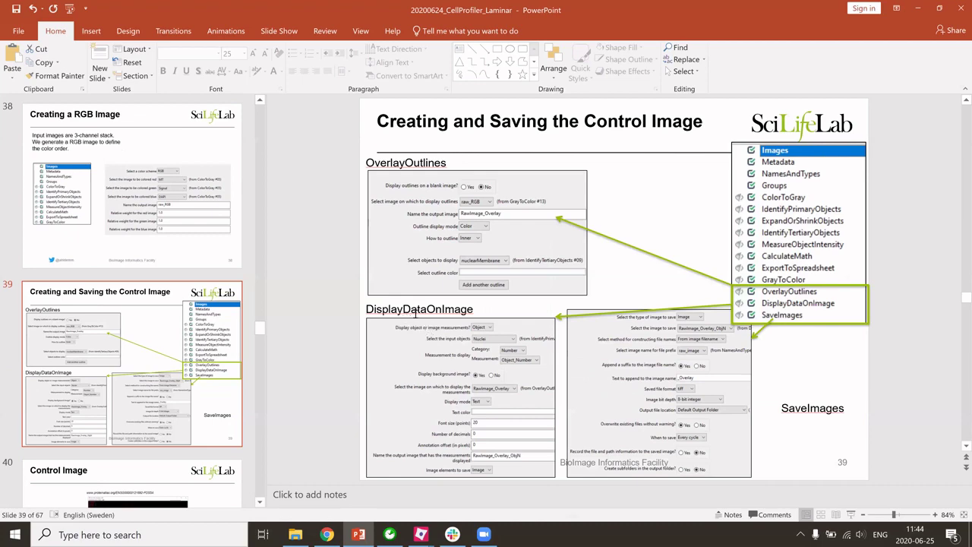
{"action": "left_click", "coordinate": [917, 8]}
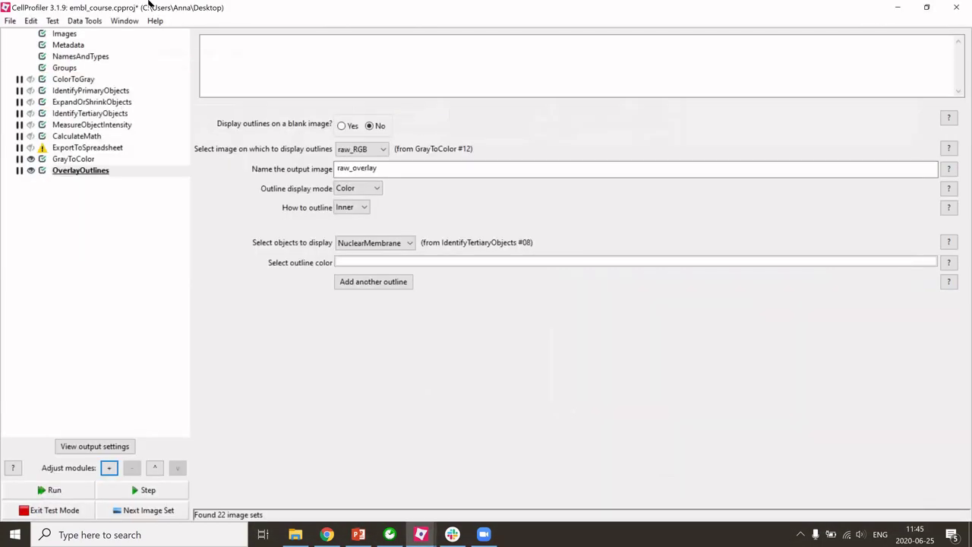
Add the DisplayDataOnImage module to the pipeline after OverlayOutlines and put the module list away.
{"action": "mouse_move", "coordinate": [420, 534]}
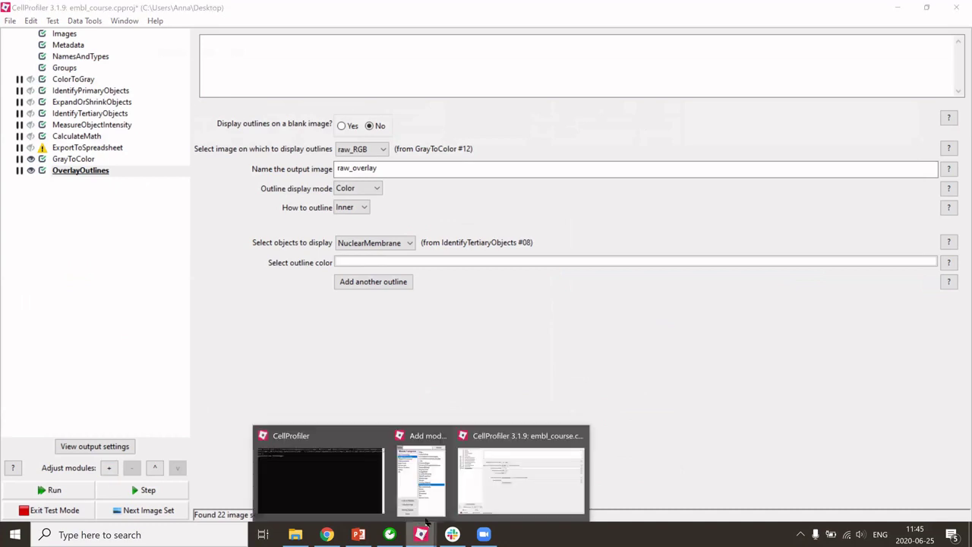
{"action": "left_click", "coordinate": [422, 468]}
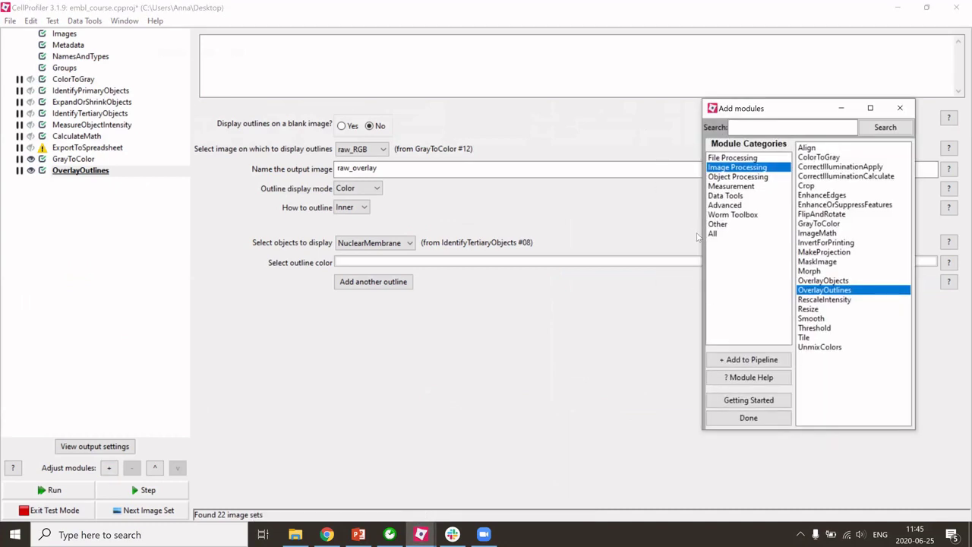
{"action": "left_click", "coordinate": [728, 177]}
{"action": "left_click", "coordinate": [724, 168]}
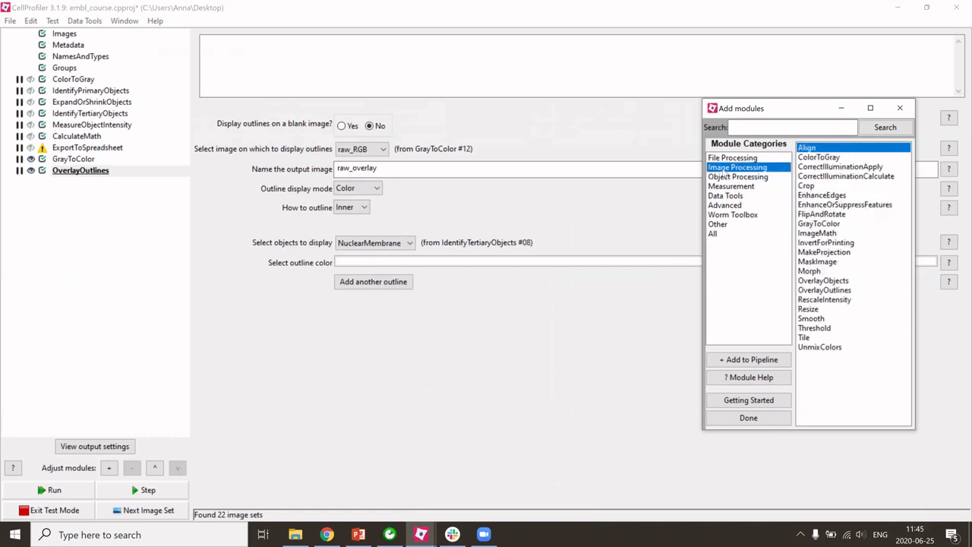
{"action": "left_click", "coordinate": [715, 234]}
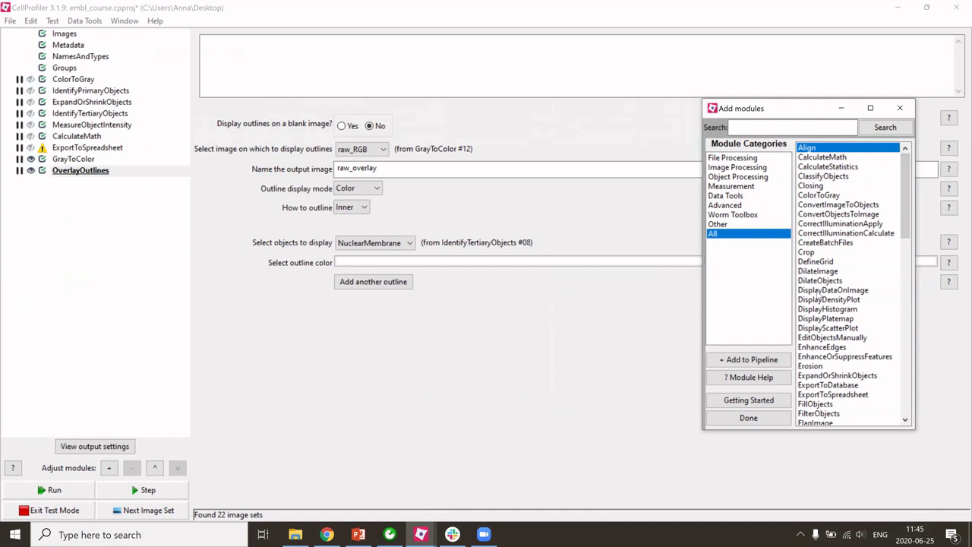
{"action": "double_click", "coordinate": [819, 294]}
{"action": "left_click", "coordinate": [841, 108]}
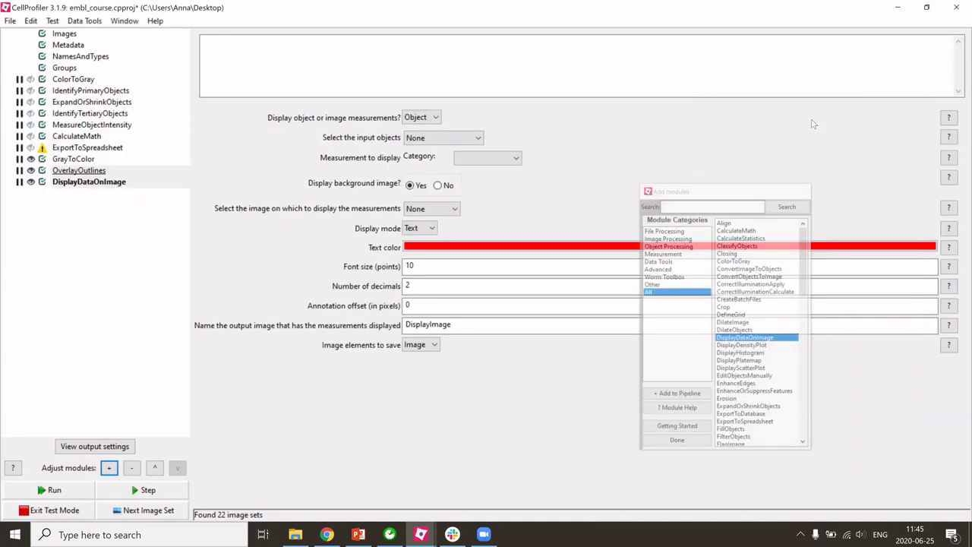
Display object measurements for the Nuclei objects, using the Number category and the Object_Number measurement.
{"action": "left_click", "coordinate": [422, 118]}
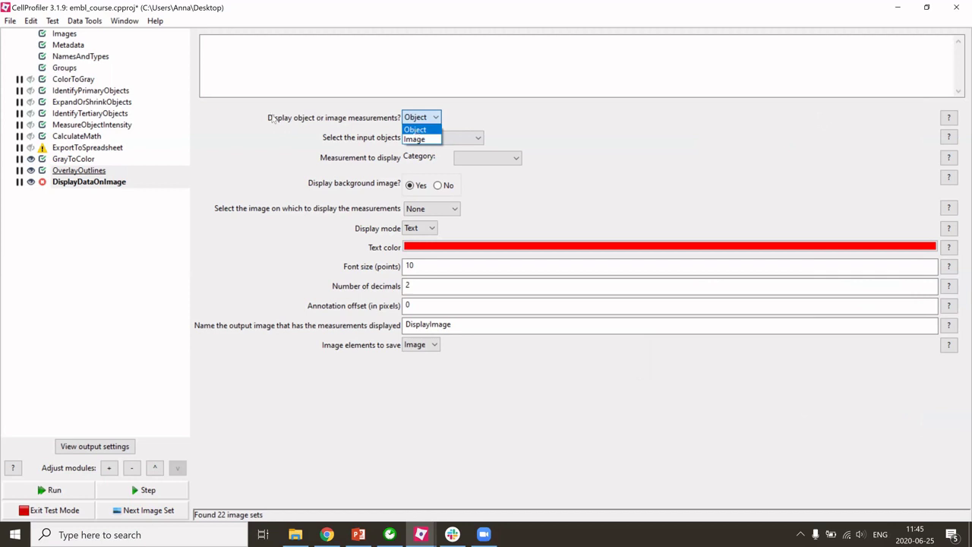
{"action": "left_click", "coordinate": [422, 131]}
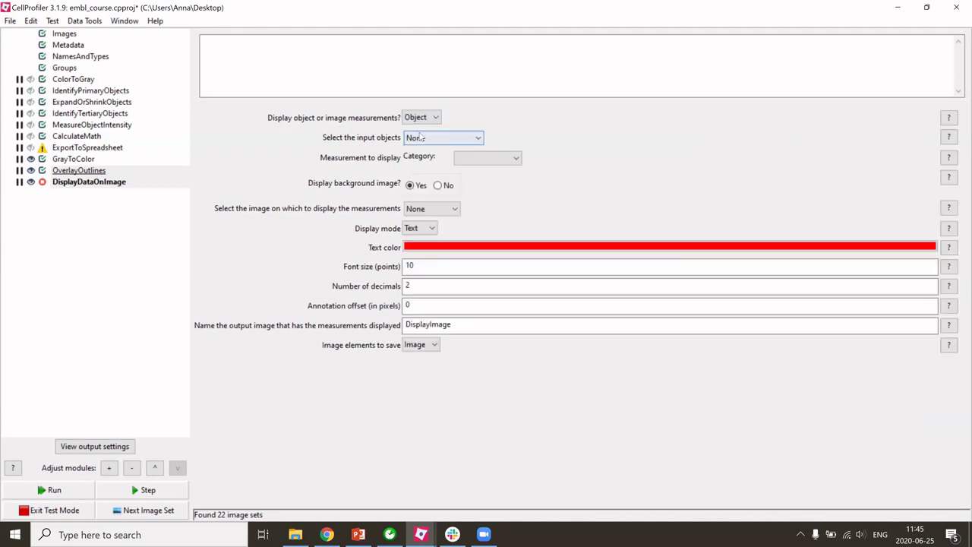
{"action": "left_click", "coordinate": [420, 138]}
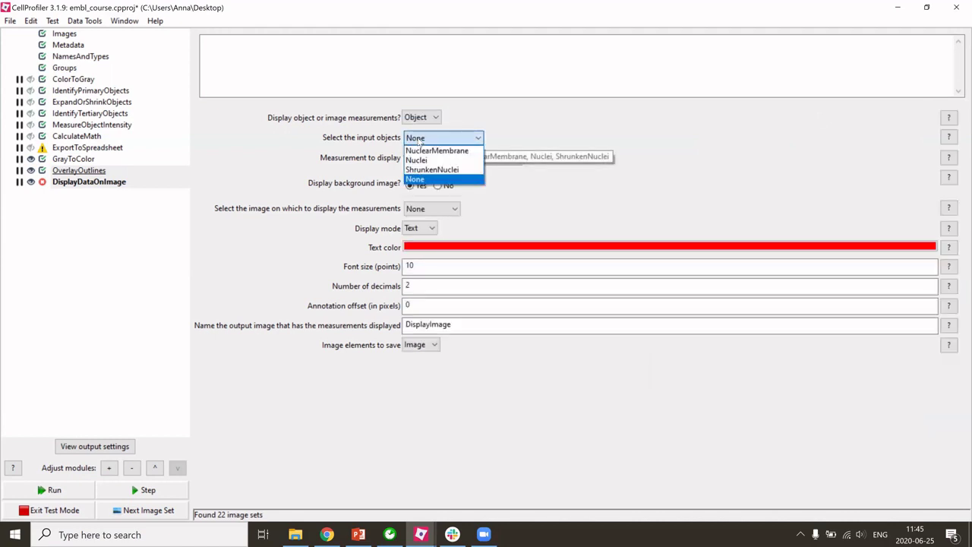
{"action": "left_click", "coordinate": [417, 162]}
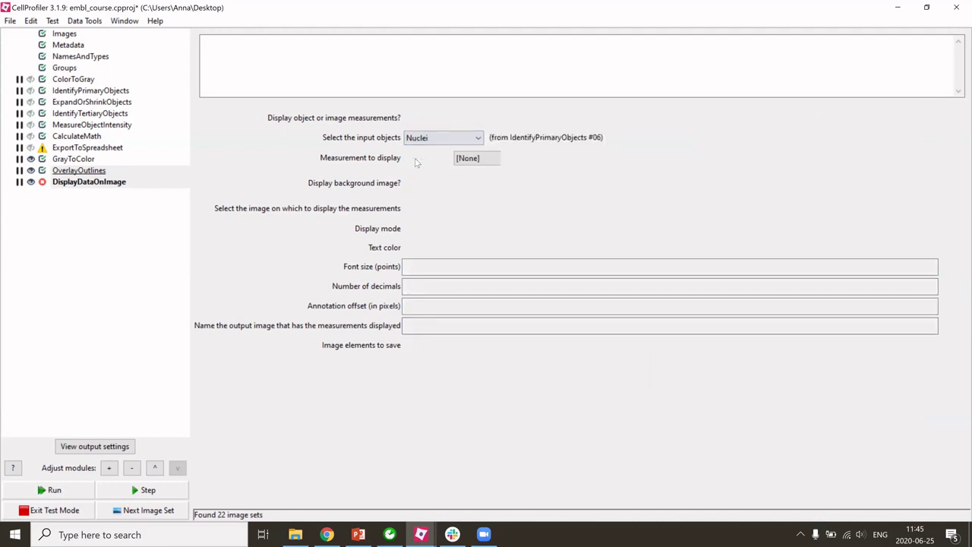
{"action": "left_click", "coordinate": [475, 163]}
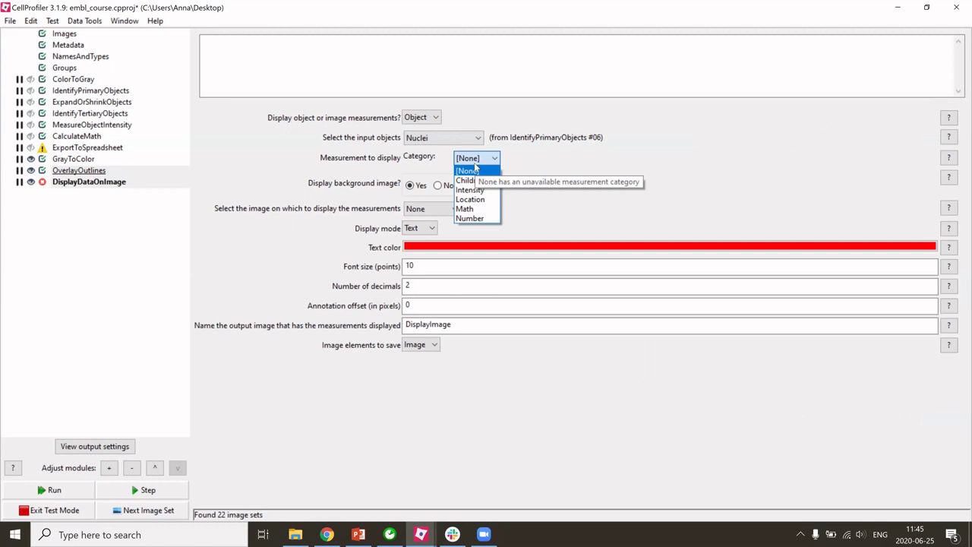
{"action": "left_click", "coordinate": [473, 219]}
{"action": "left_click", "coordinate": [480, 175]}
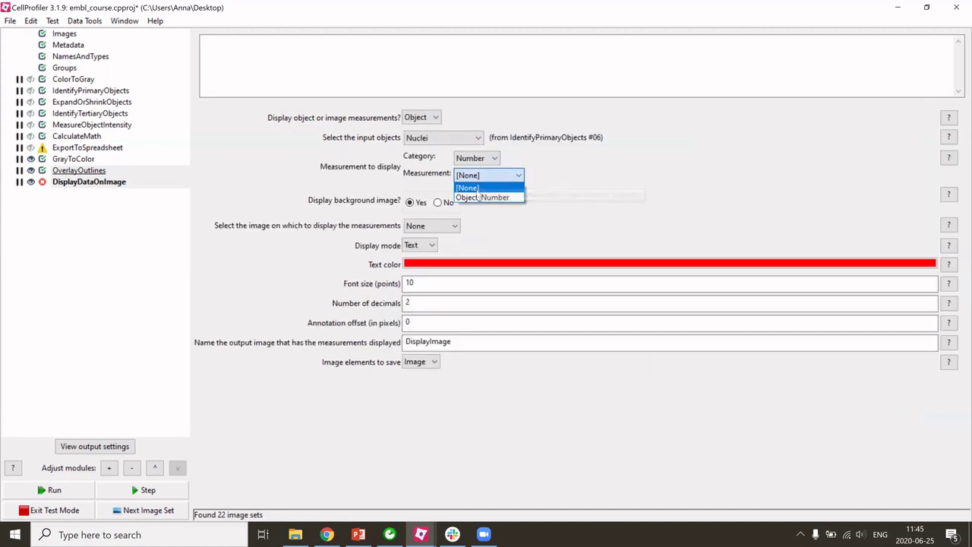
{"action": "left_click", "coordinate": [480, 198]}
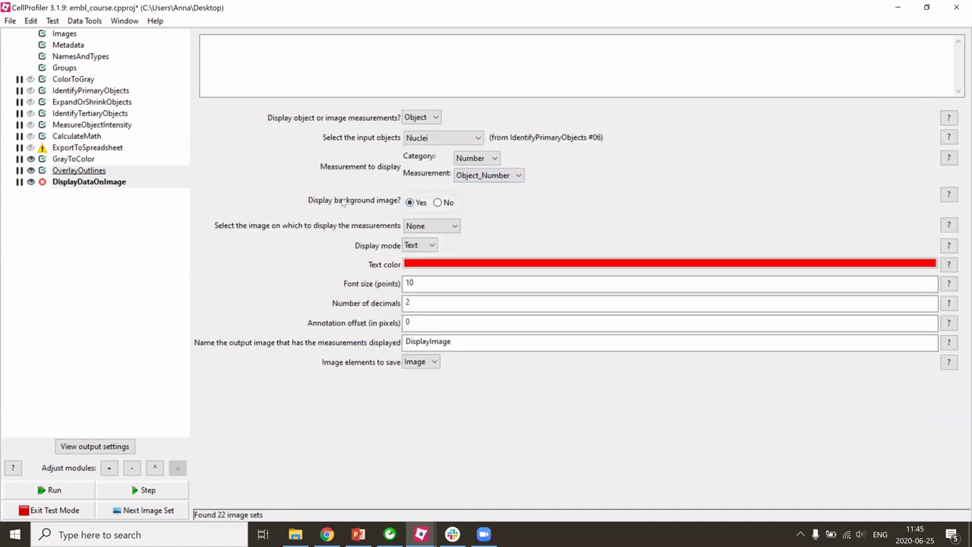
Display the measurements on the raw_overlay image and set the text color to white.
{"action": "left_click", "coordinate": [414, 228]}
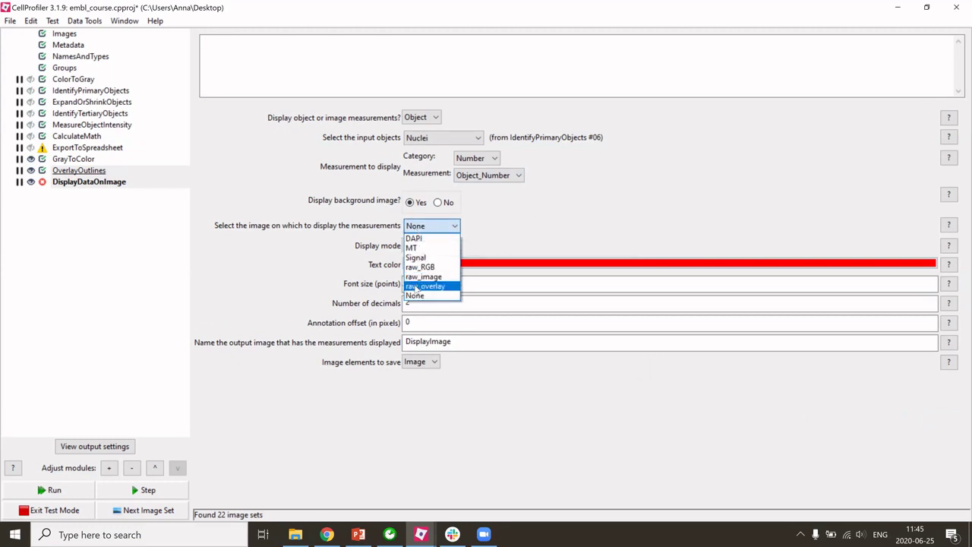
{"action": "left_click", "coordinate": [417, 286]}
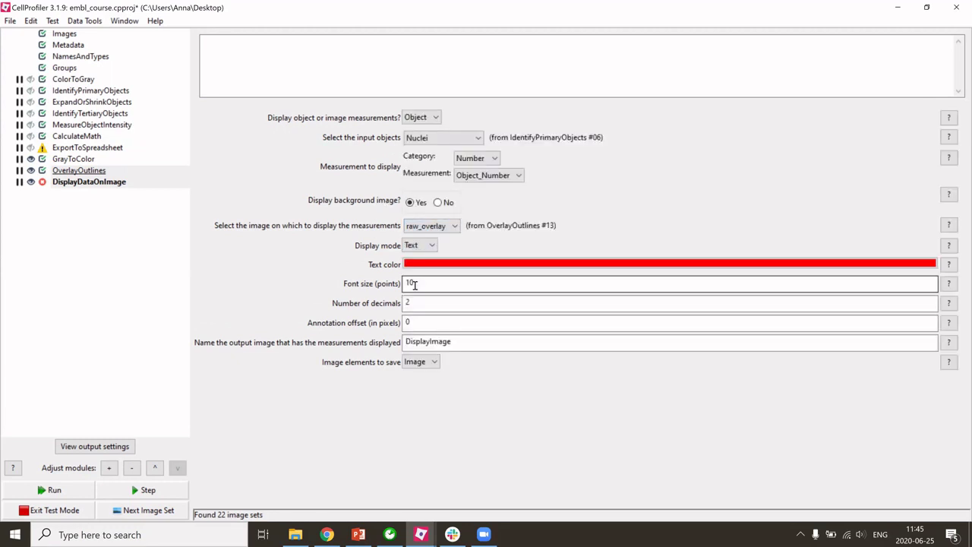
{"action": "left_click", "coordinate": [417, 265]}
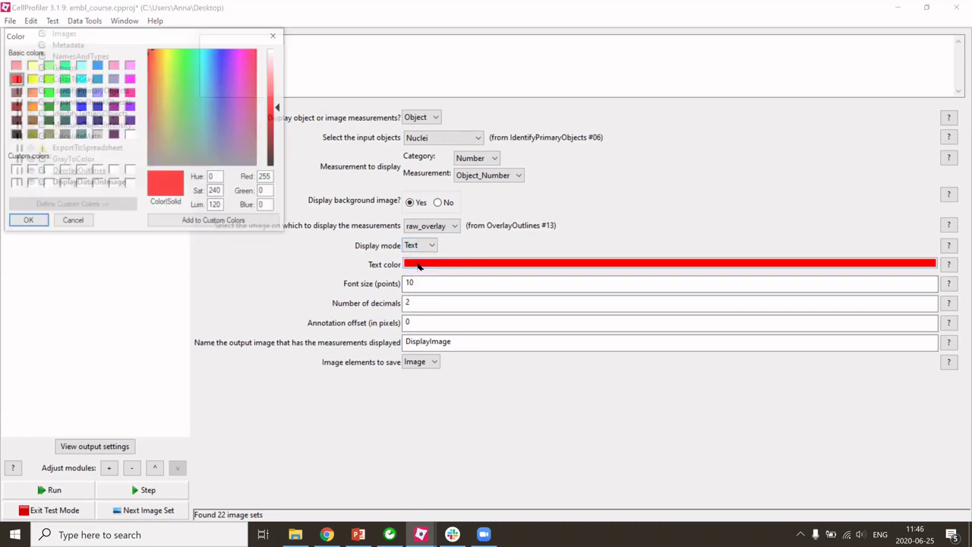
{"action": "left_click", "coordinate": [132, 139]}
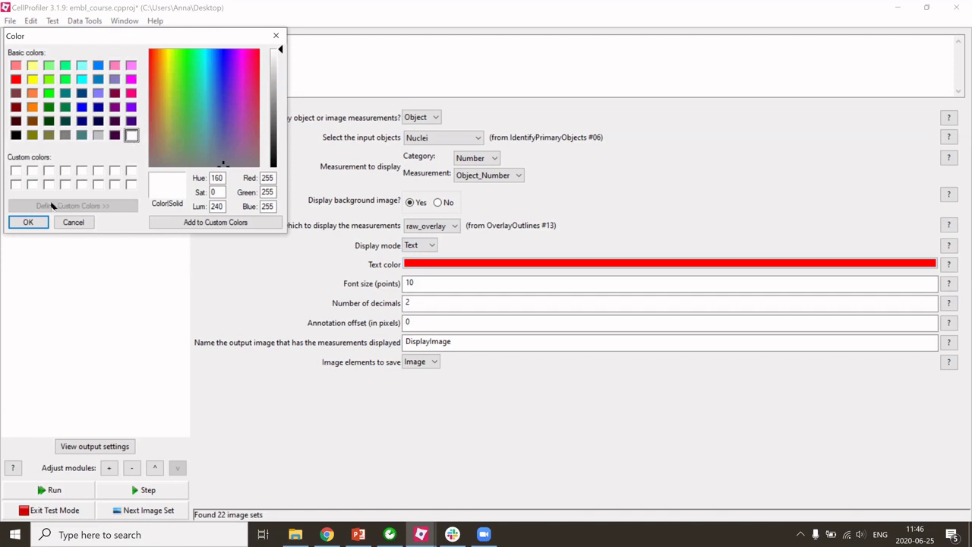
{"action": "left_click", "coordinate": [29, 222]}
Set the measurement text's font size to 20 points and the number of decimals to 0.
{"action": "double_click", "coordinate": [410, 283]}
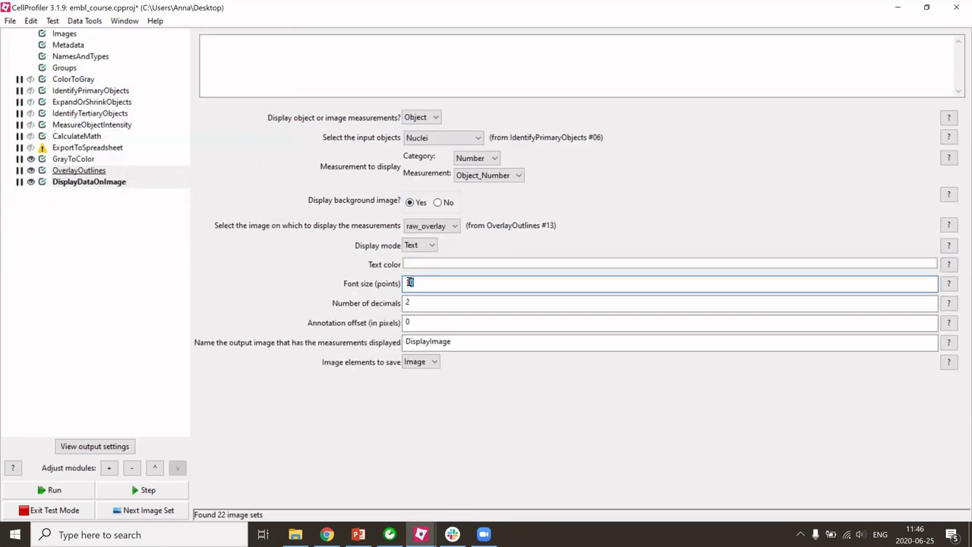
{"action": "key", "text": "BackSpace"}
{"action": "double_click", "coordinate": [412, 303]}
{"action": "type", "text": "0"}
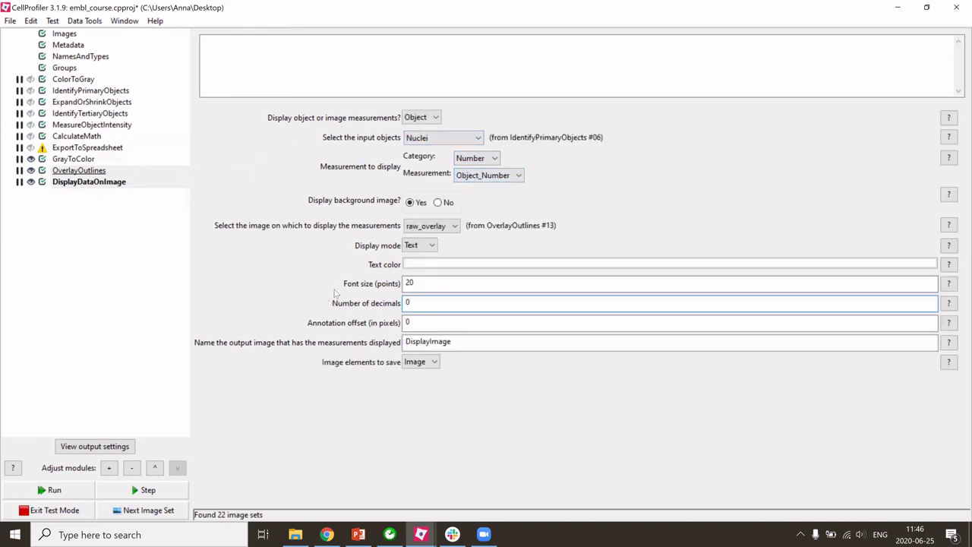
{"action": "left_click", "coordinate": [114, 311]}
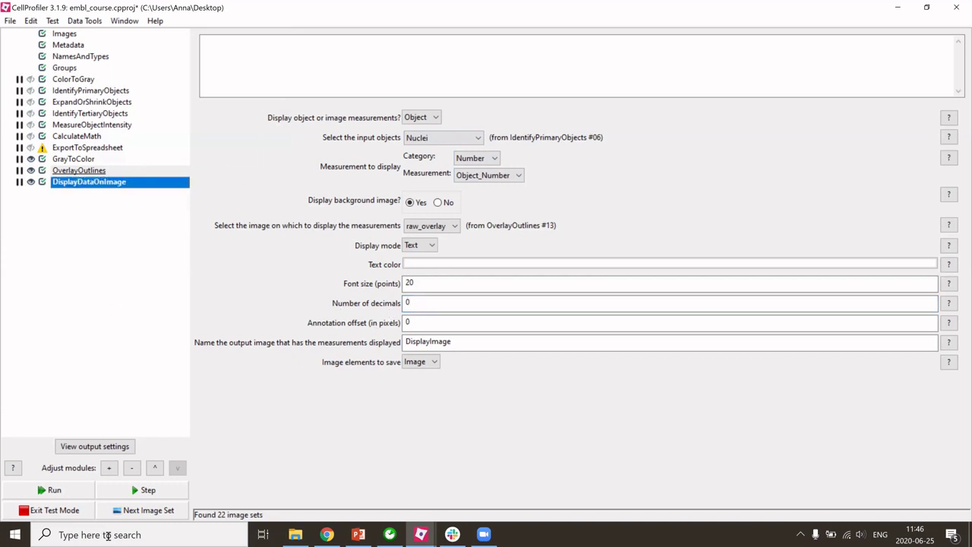
Step through OverlayOutlines and DisplayDataOnImage in test mode, examine the enlarged image of numbered nuclei, and close the result windows.
{"action": "left_click", "coordinate": [135, 490]}
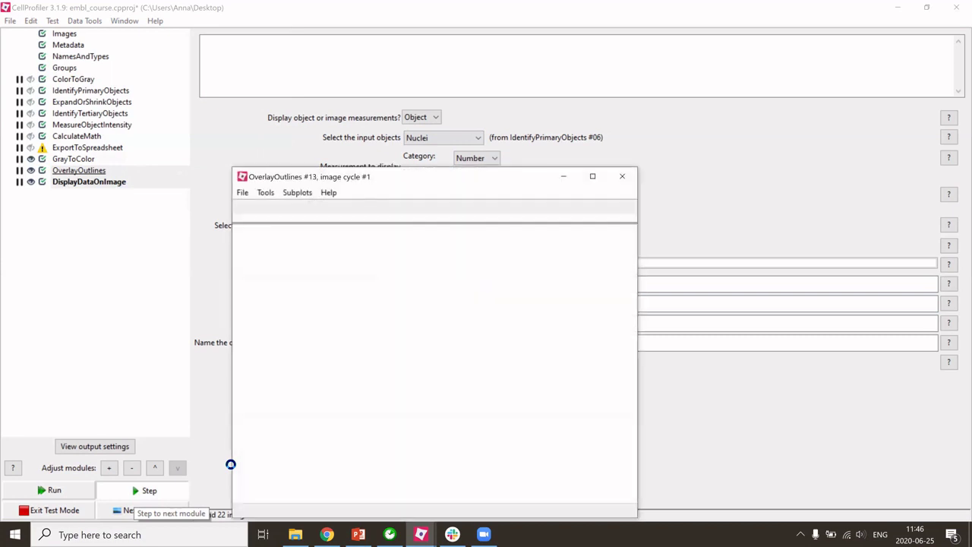
{"action": "left_click", "coordinate": [593, 176]}
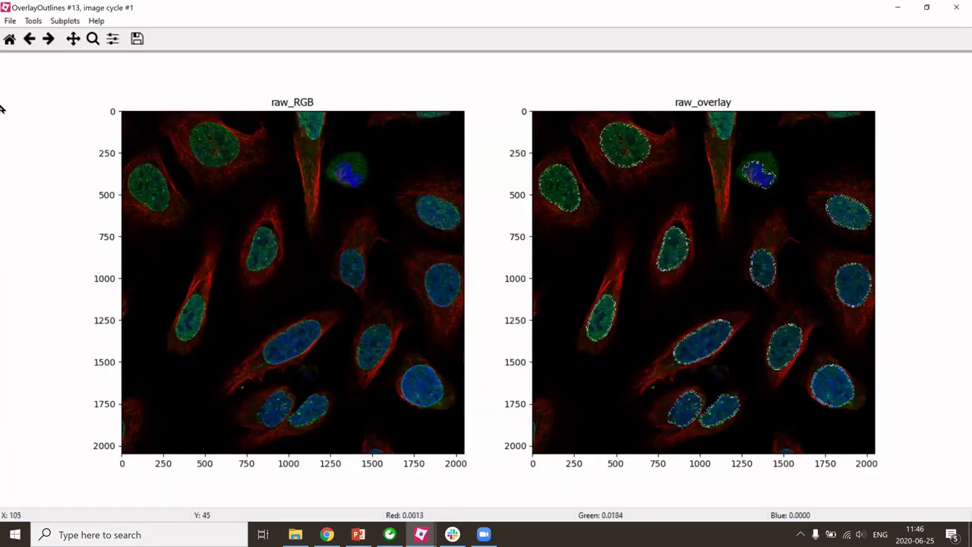
{"action": "left_click", "coordinate": [93, 39]}
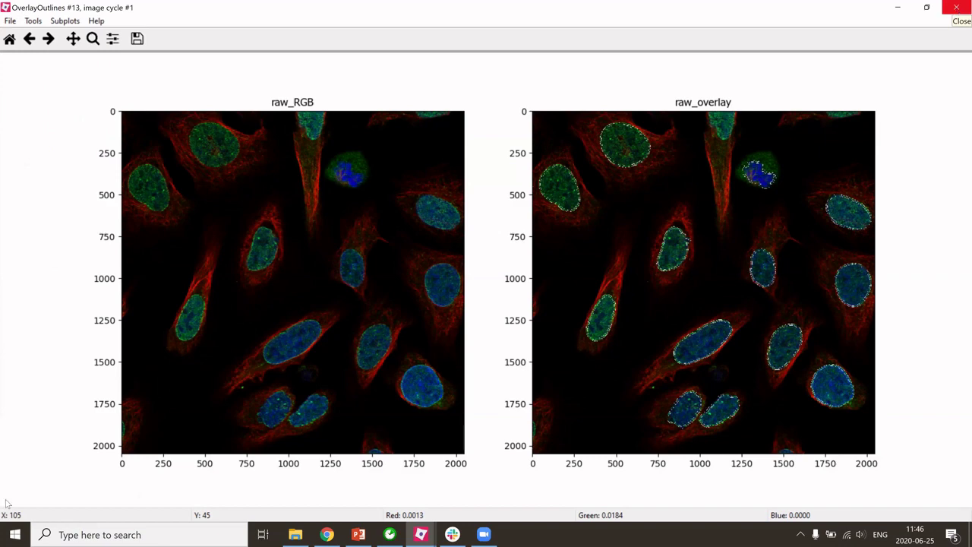
{"action": "key", "text": "alt+Tab"}
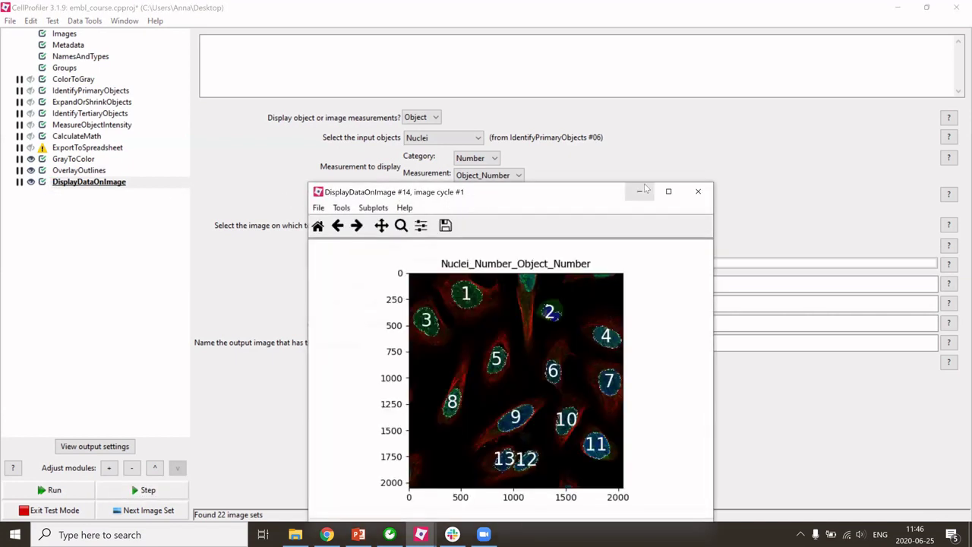
{"action": "left_click", "coordinate": [669, 191]}
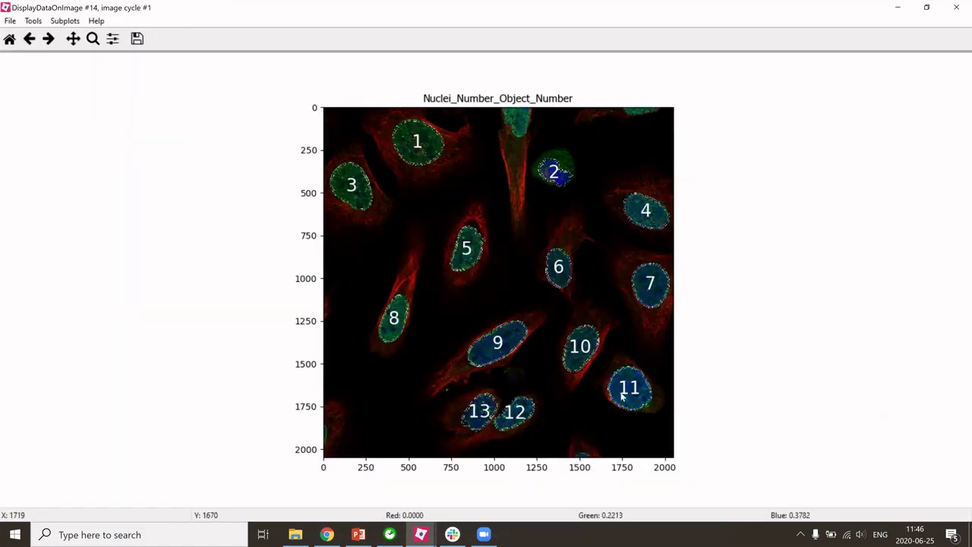
{"action": "left_click", "coordinate": [957, 5]}
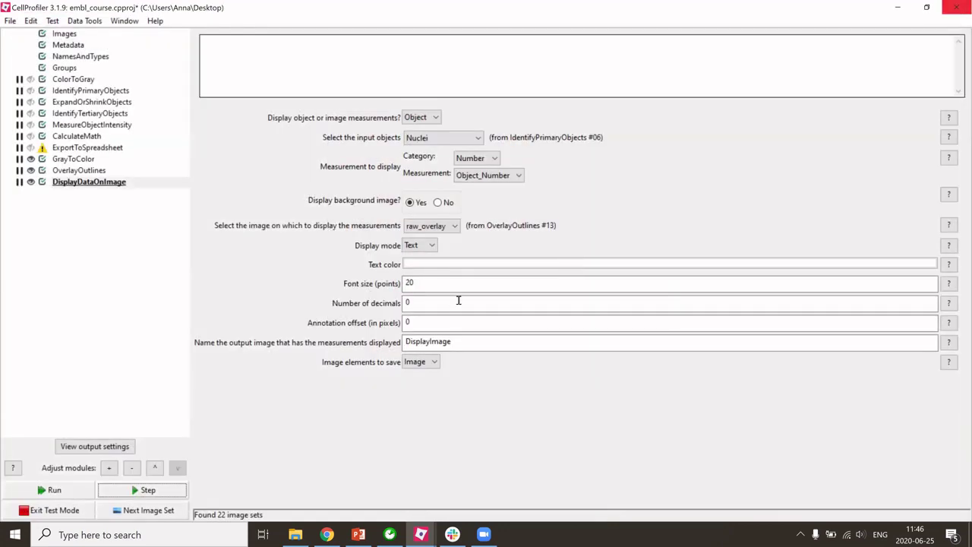
Set the font size of the object numbers in DisplayDataOnImage to 12 points.
{"action": "left_click_drag", "start_coordinate": [423, 285], "coordinate": [386, 285]}
{"action": "type", "text": "1"}
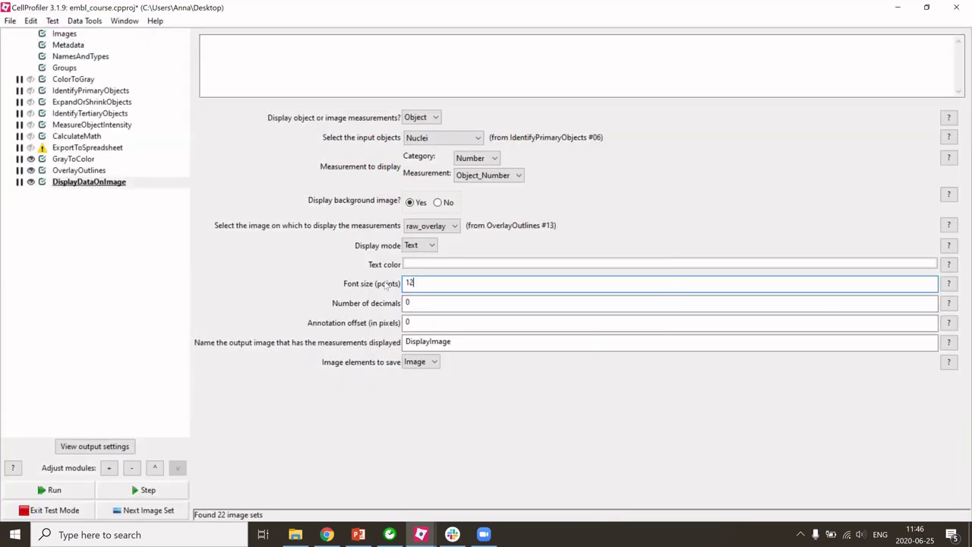
Run DisplayDataOnImage in test mode, examine the enlarged image of numbered nuclei, and close the result window.
{"action": "left_click", "coordinate": [149, 490]}
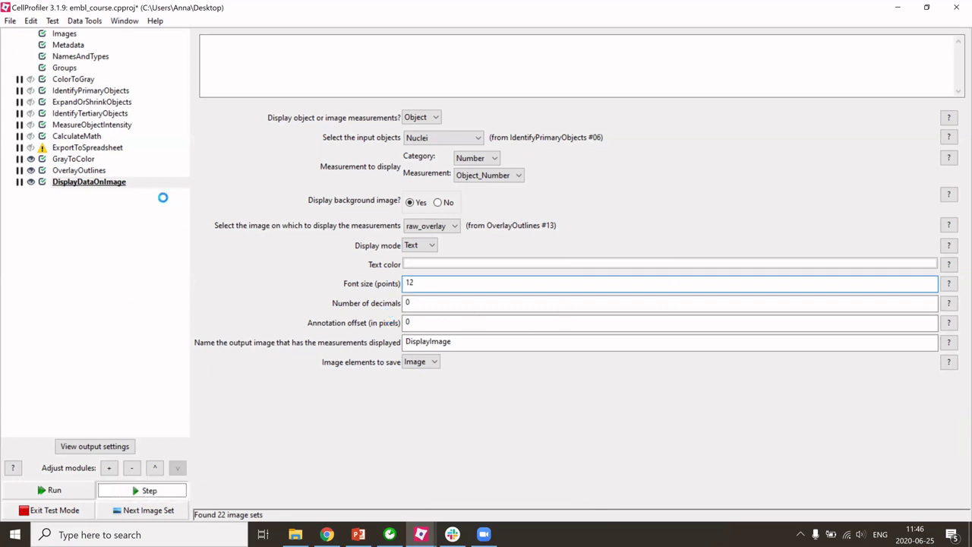
{"action": "left_click", "coordinate": [138, 493]}
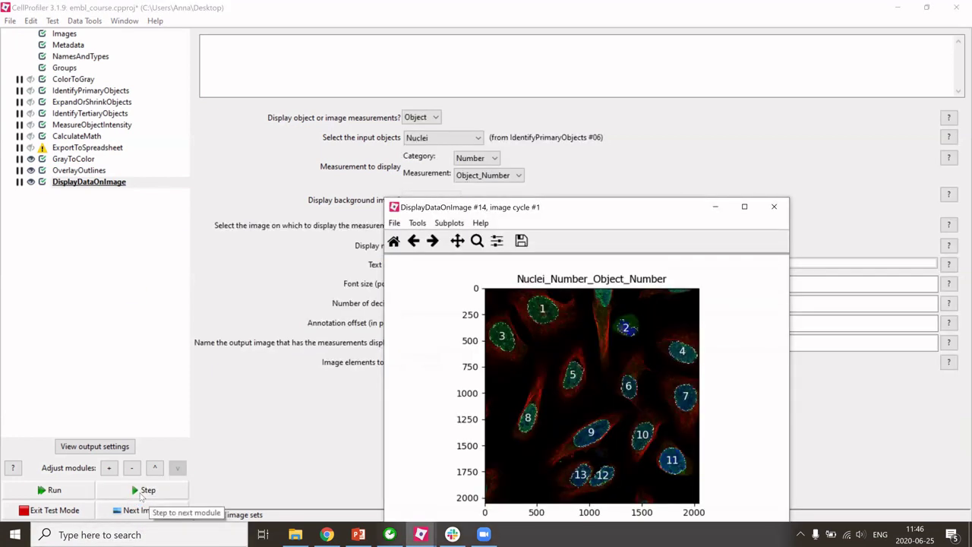
{"action": "left_click", "coordinate": [744, 206]}
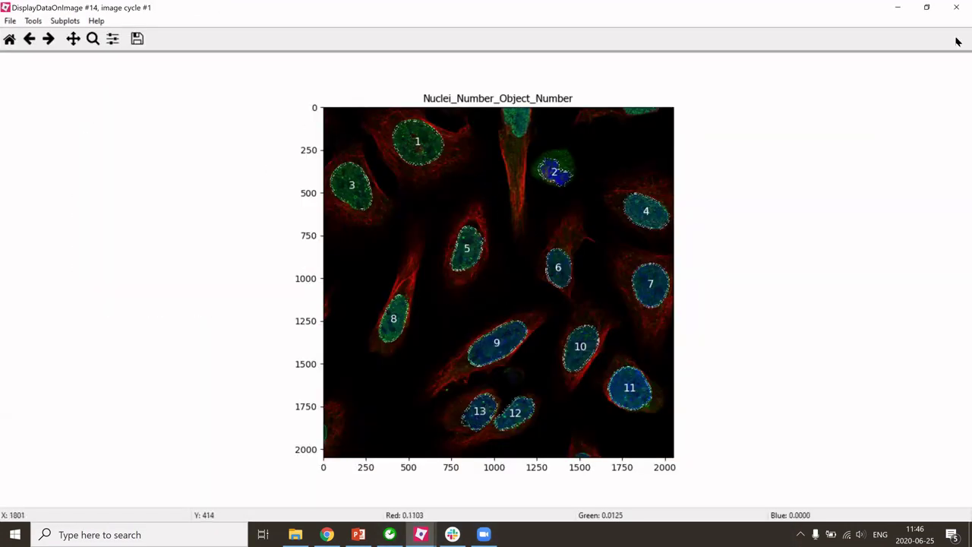
{"action": "left_click", "coordinate": [956, 10]}
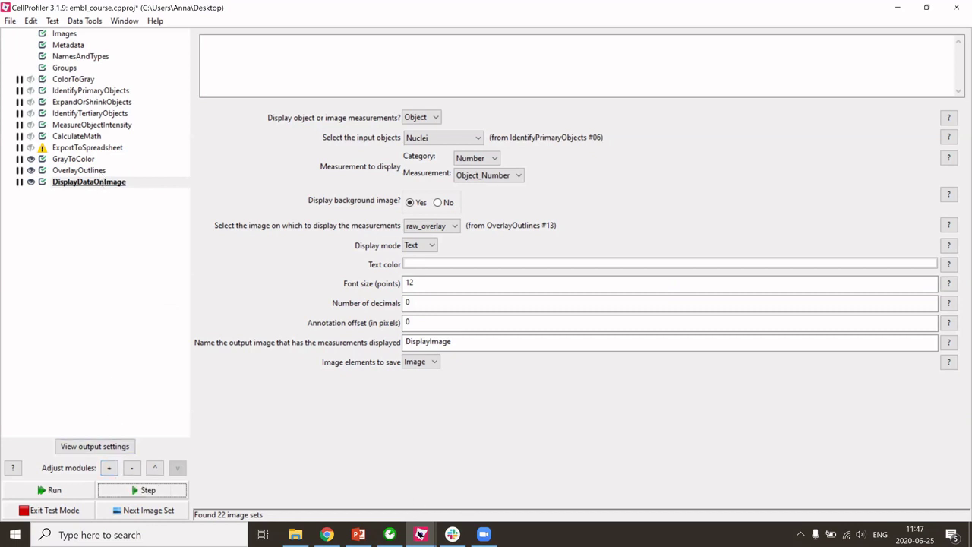
Add a SaveImages module from the File Processing category to the end of the pipeline.
{"action": "mouse_move", "coordinate": [420, 535]}
{"action": "left_click", "coordinate": [454, 486]}
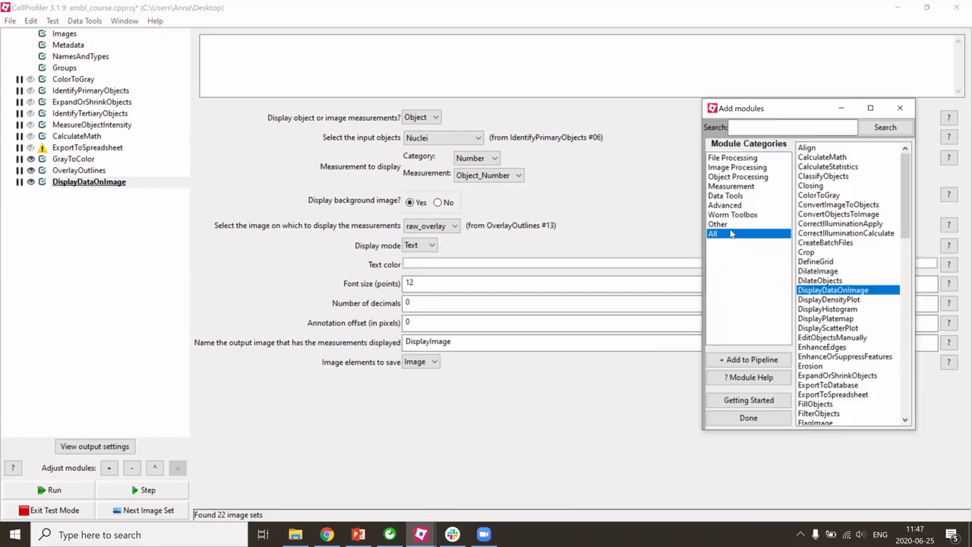
{"action": "left_click", "coordinate": [729, 158]}
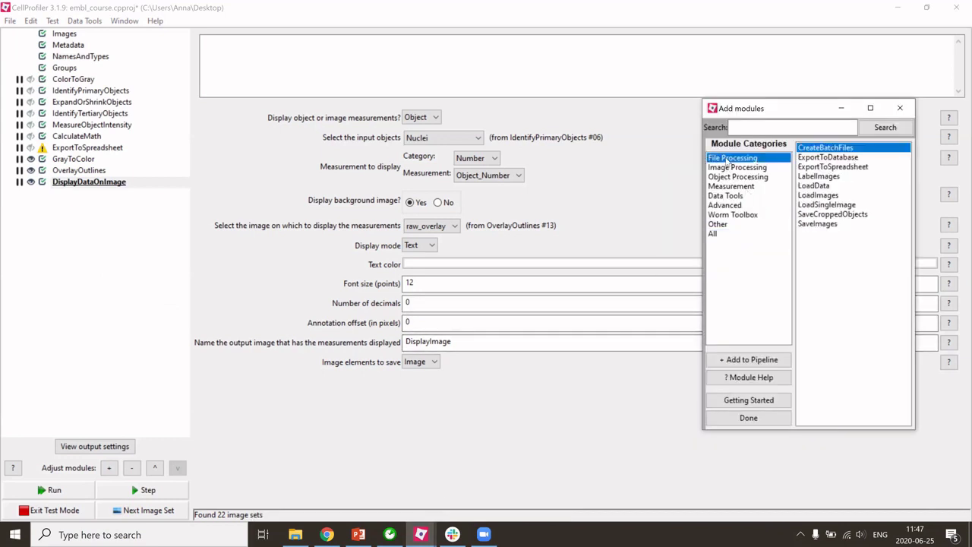
{"action": "double_click", "coordinate": [809, 224]}
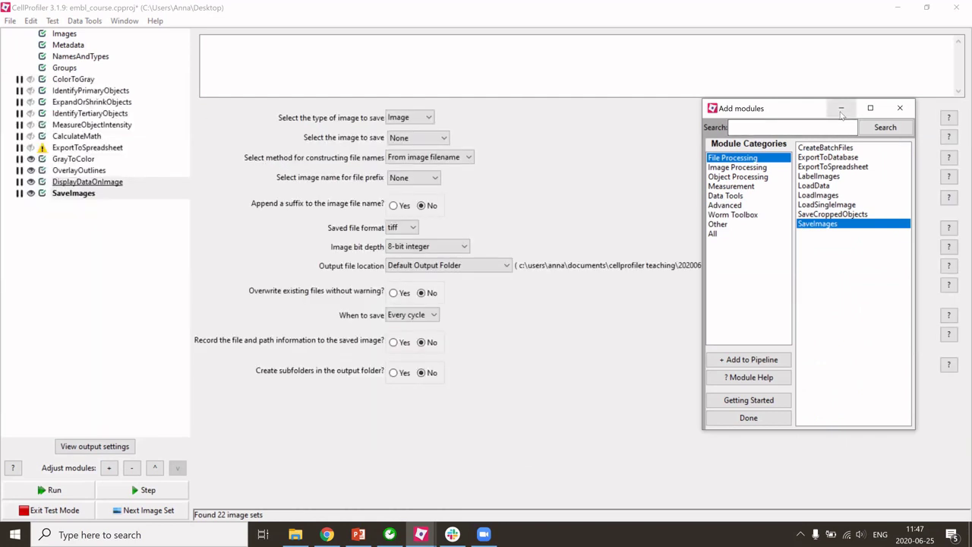
{"action": "left_click", "coordinate": [841, 109]}
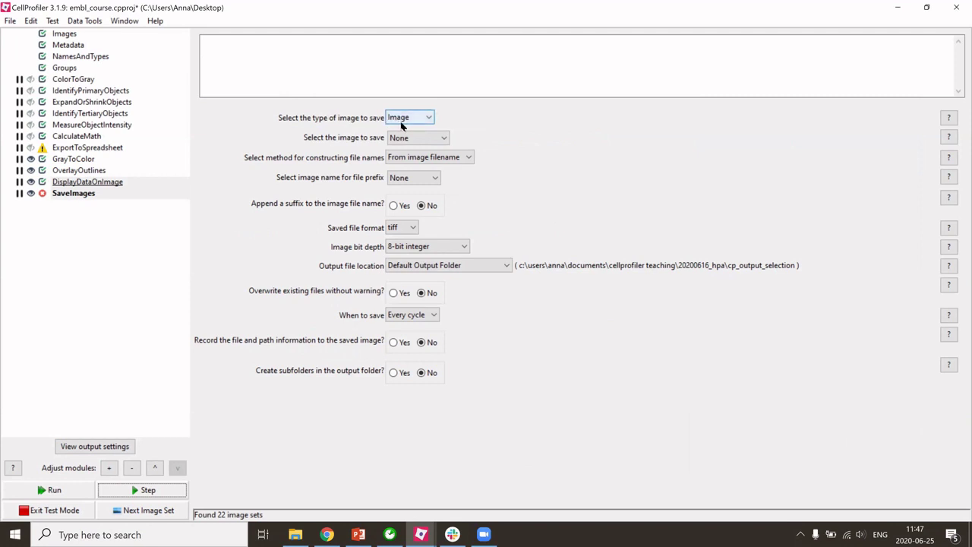
Rename the output image of DisplayDataOnImage as control_image.
{"action": "left_click", "coordinate": [396, 137]}
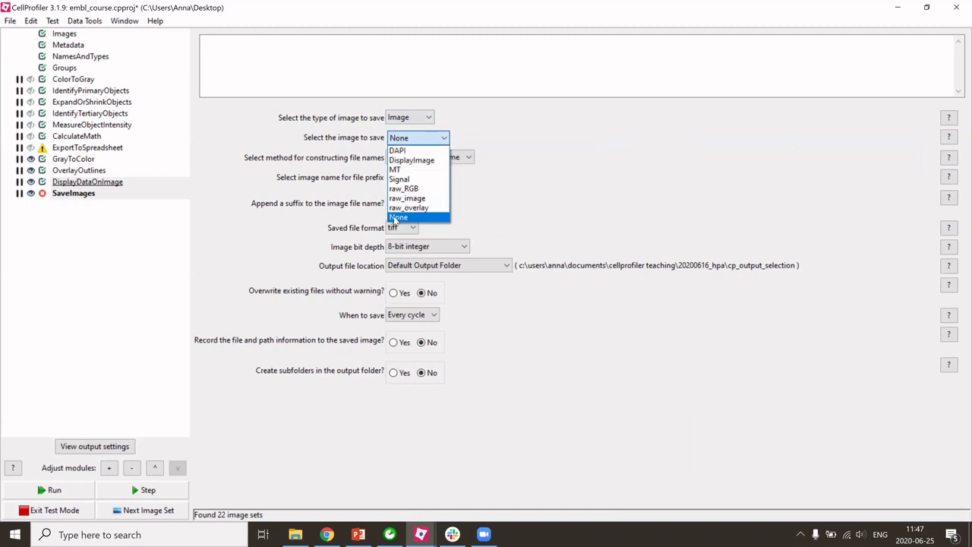
{"action": "left_click", "coordinate": [65, 187]}
{"action": "left_click", "coordinate": [64, 187]}
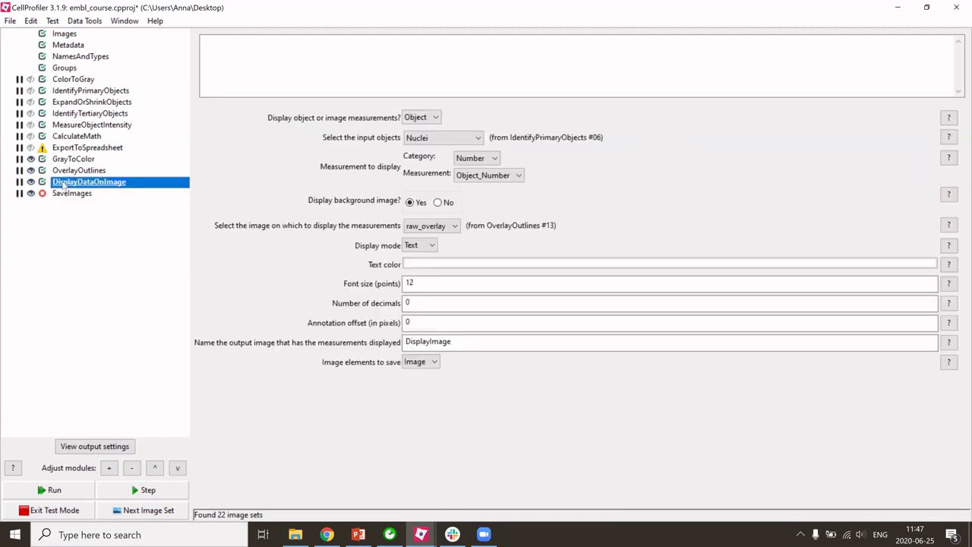
{"action": "left_click_drag", "start_coordinate": [456, 340], "coordinate": [363, 346]}
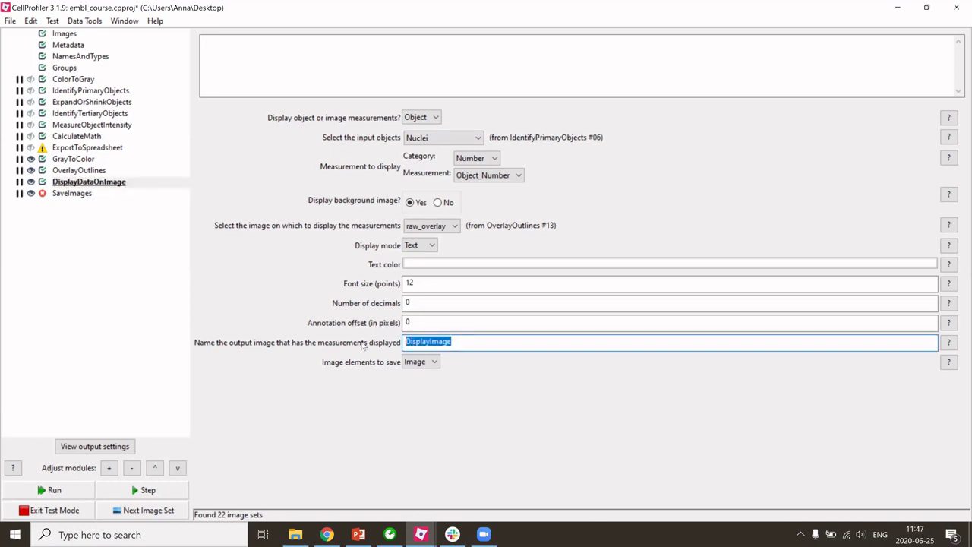
{"action": "type", "text": "control_image"}
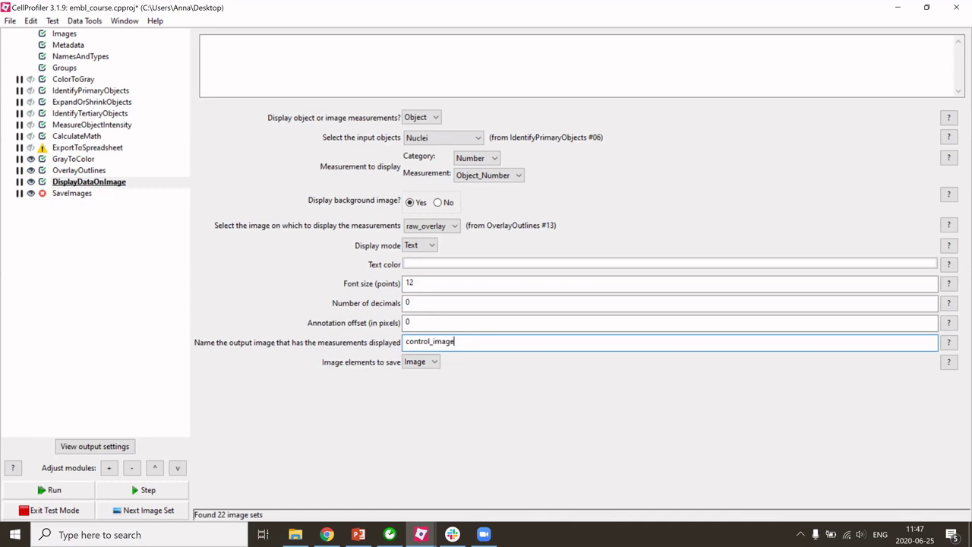
Set SaveImages to save control_image and use raw_image as the file name prefix.
{"action": "left_click", "coordinate": [72, 196]}
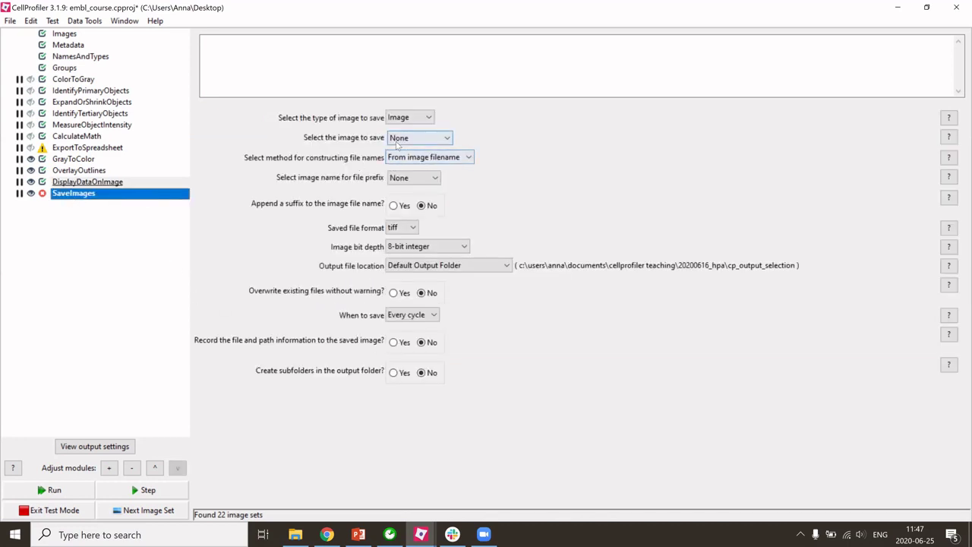
{"action": "left_click", "coordinate": [398, 140]}
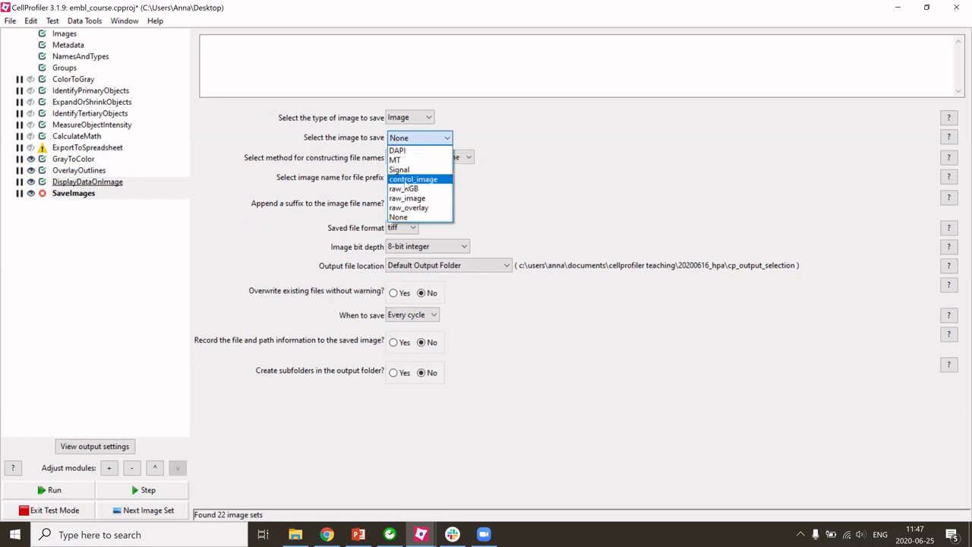
{"action": "left_click", "coordinate": [405, 182]}
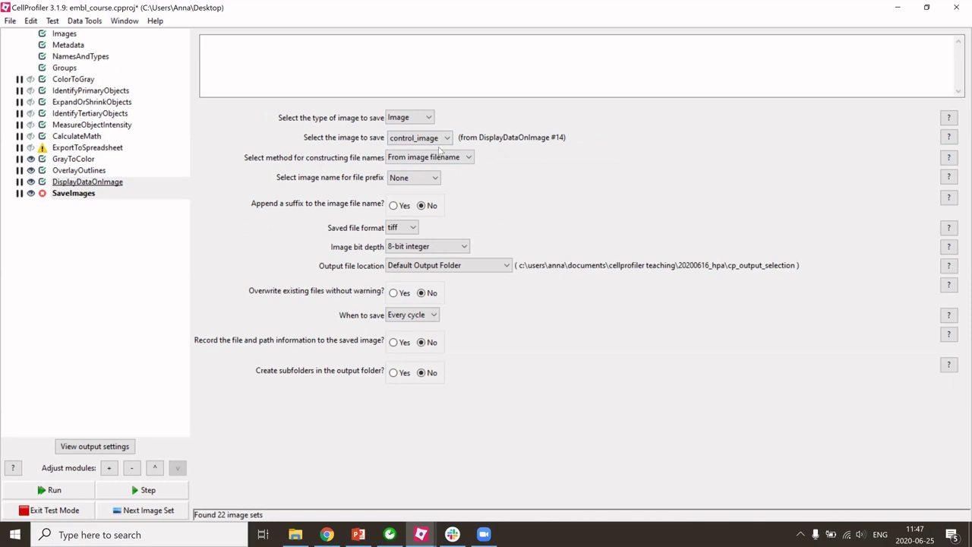
{"action": "left_click", "coordinate": [414, 179]}
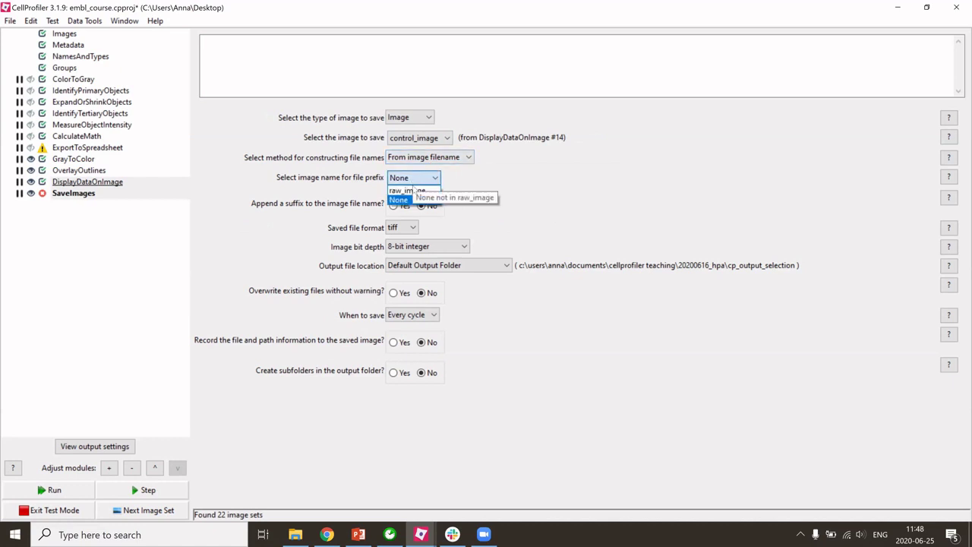
{"action": "left_click", "coordinate": [401, 190]}
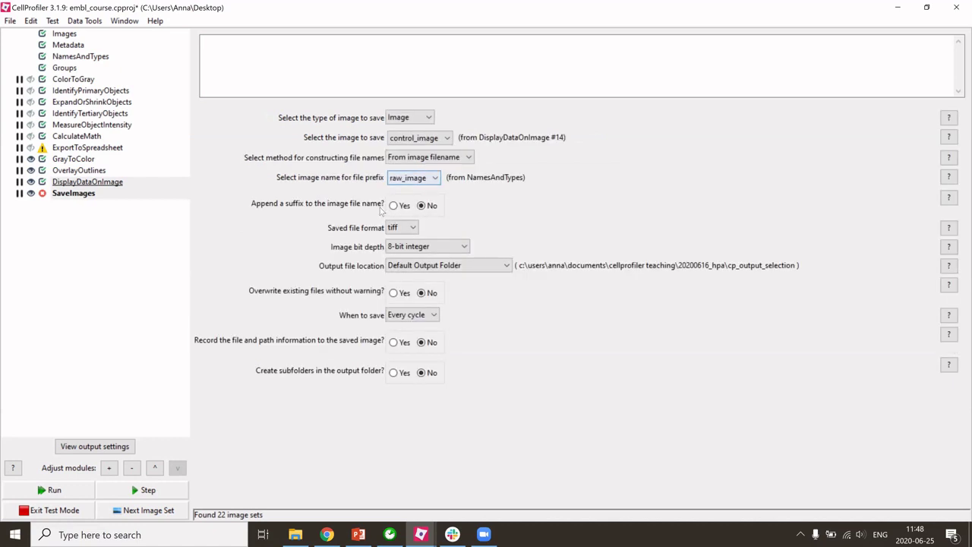
Append the suffix _control to the saved image file names.
{"action": "left_click", "coordinate": [393, 206]}
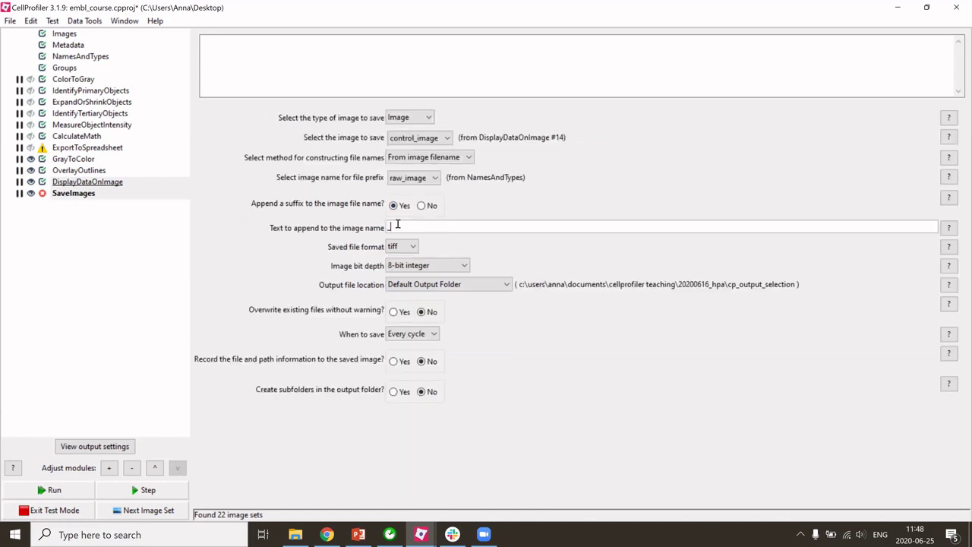
{"action": "left_click", "coordinate": [397, 225]}
{"action": "type", "text": "_control"}
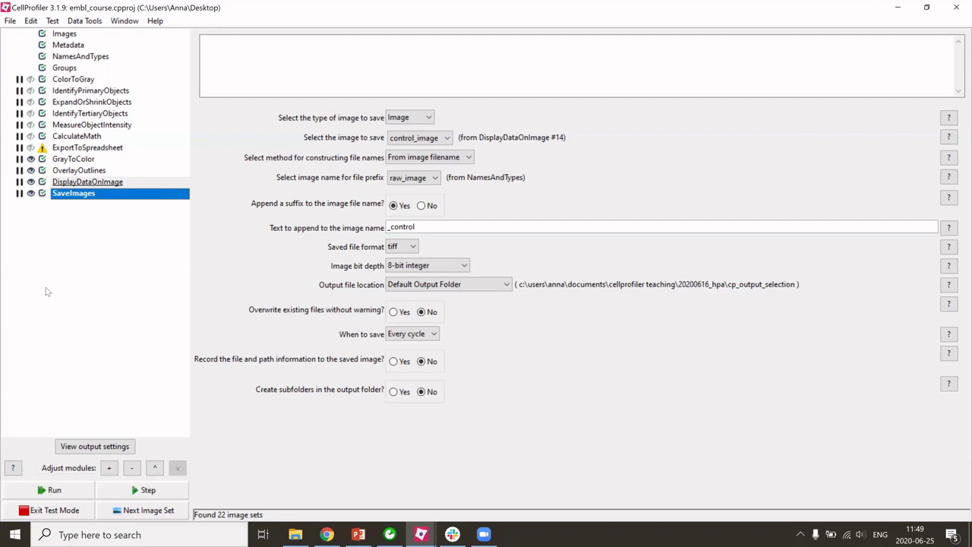
Review the input file list in the Images module and exit test mode.
{"action": "left_click", "coordinate": [72, 36]}
{"action": "scroll", "coordinate": [225, 138], "scroll_direction": "down", "scroll_amount": 3}
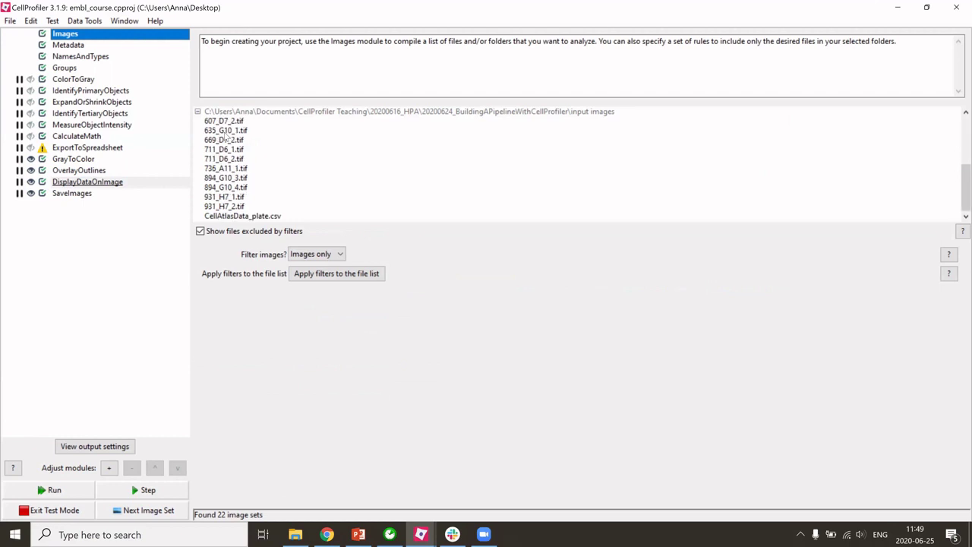
{"action": "scroll", "coordinate": [225, 144], "scroll_direction": "up", "scroll_amount": 4}
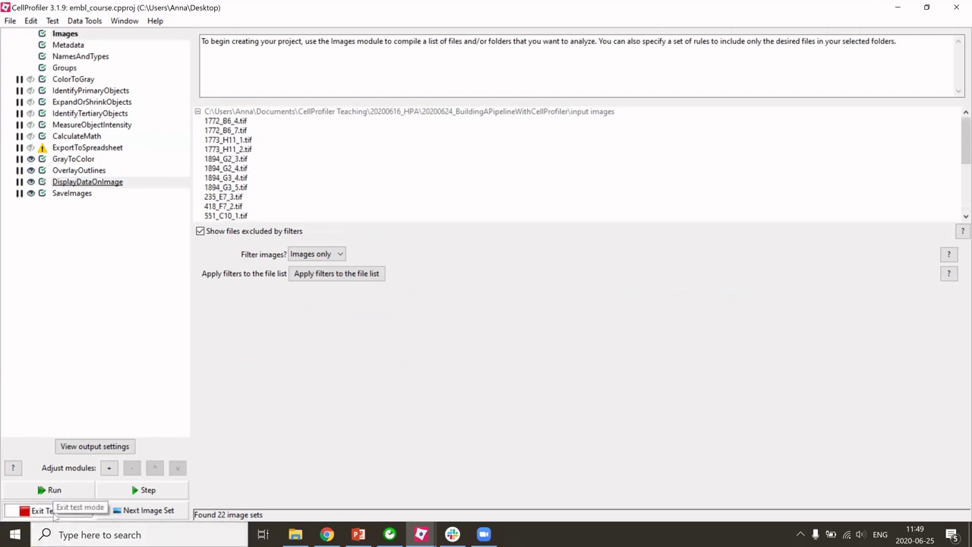
{"action": "left_click", "coordinate": [54, 513]}
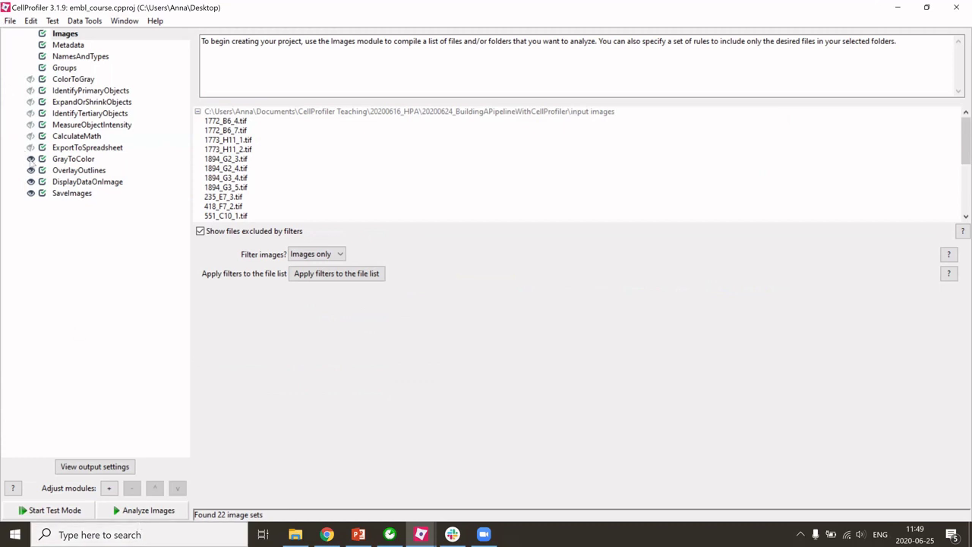
Hide all module display windows for the analysis run.
{"action": "scroll", "coordinate": [236, 149], "scroll_direction": "down", "scroll_amount": 1}
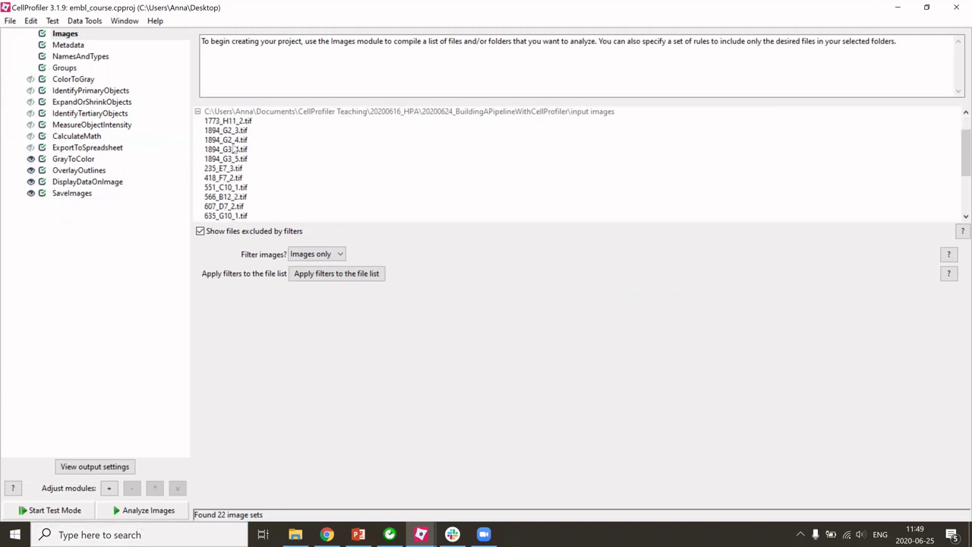
{"action": "scroll", "coordinate": [236, 149], "scroll_direction": "up", "scroll_amount": 1}
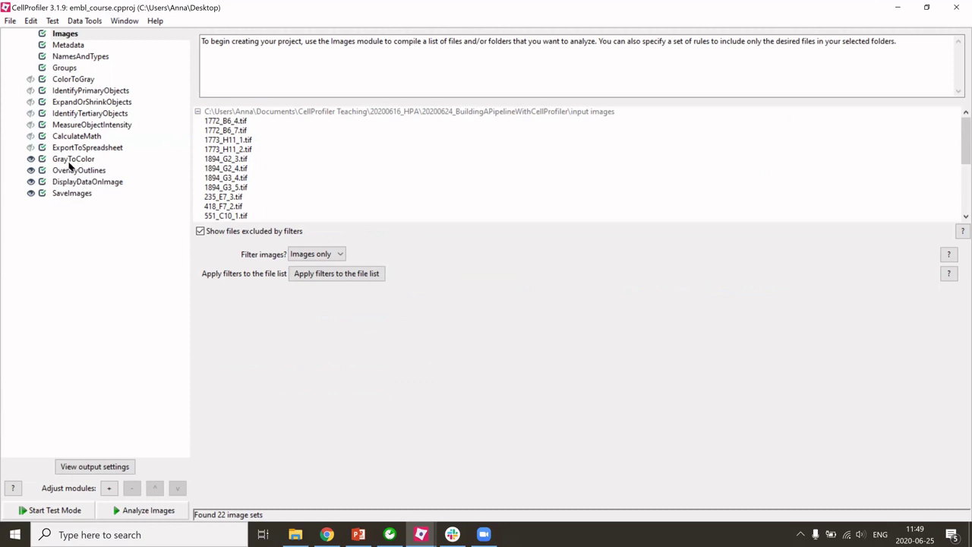
{"action": "left_click", "coordinate": [122, 22]}
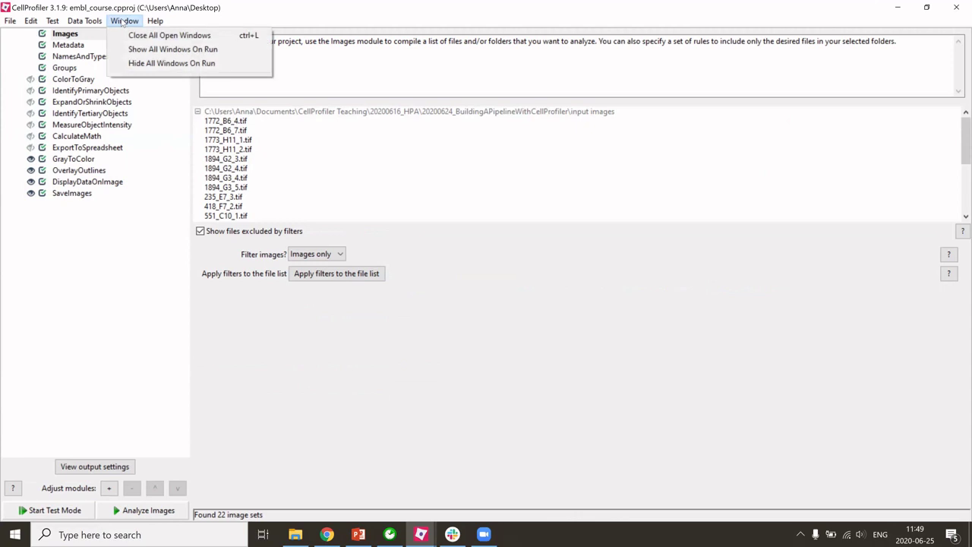
{"action": "left_click", "coordinate": [173, 64]}
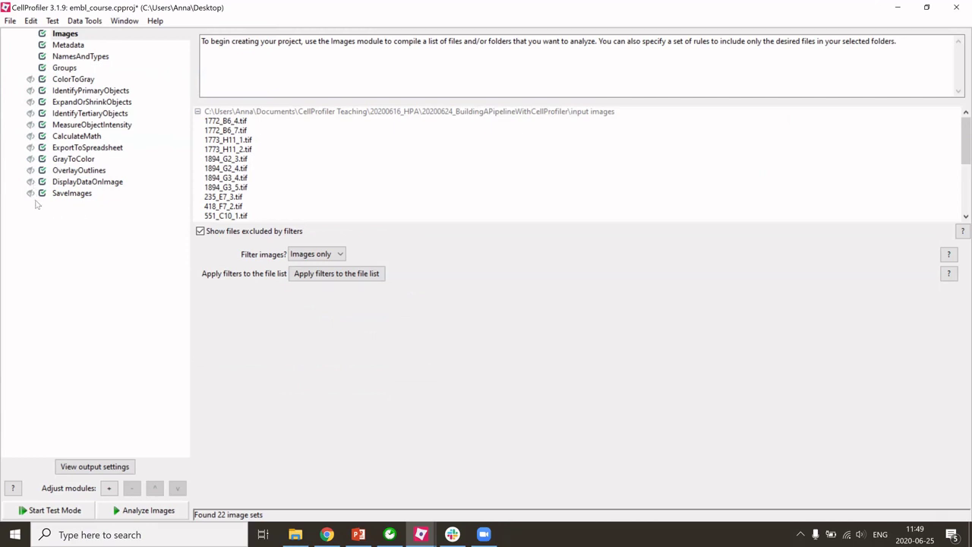
Save the project and start the analysis of all input images.
{"action": "left_click", "coordinate": [10, 20]}
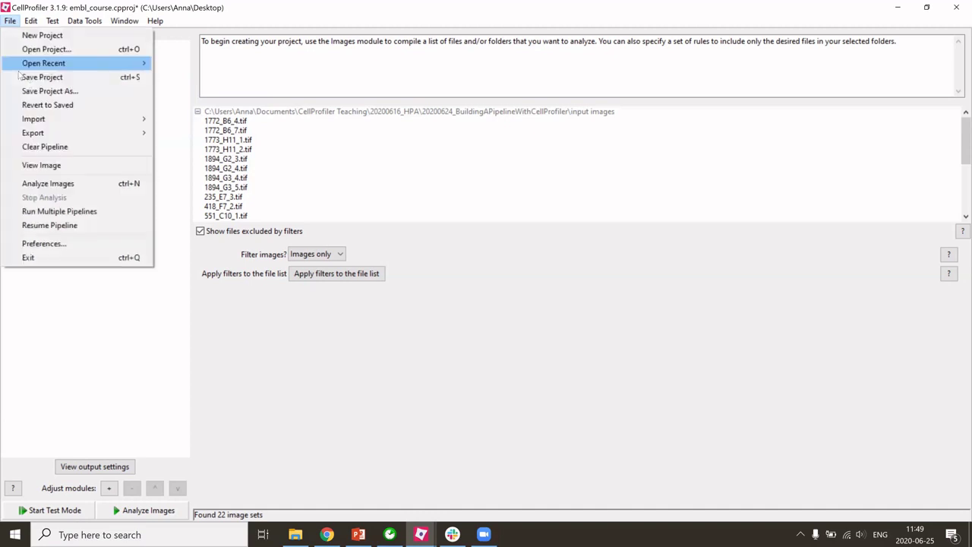
{"action": "left_click", "coordinate": [20, 76]}
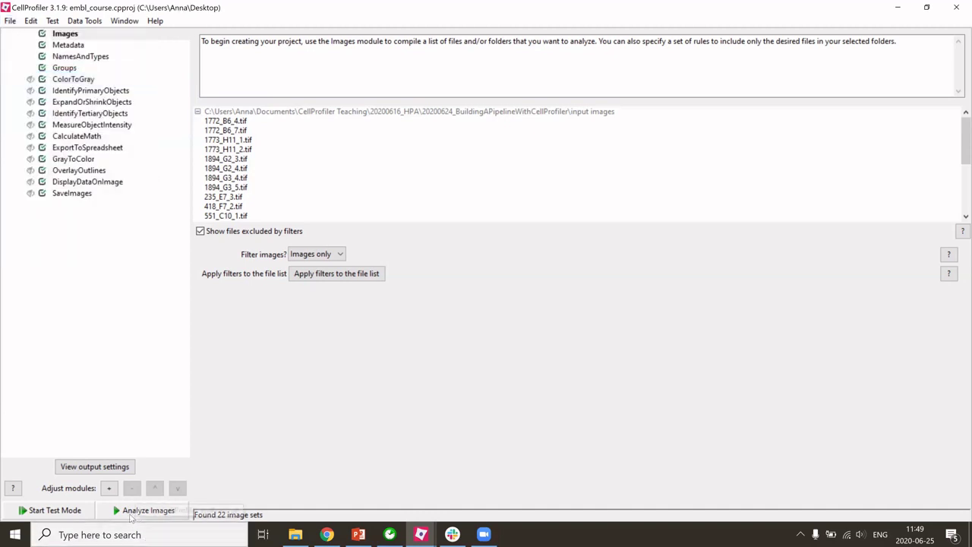
{"action": "left_click", "coordinate": [123, 512]}
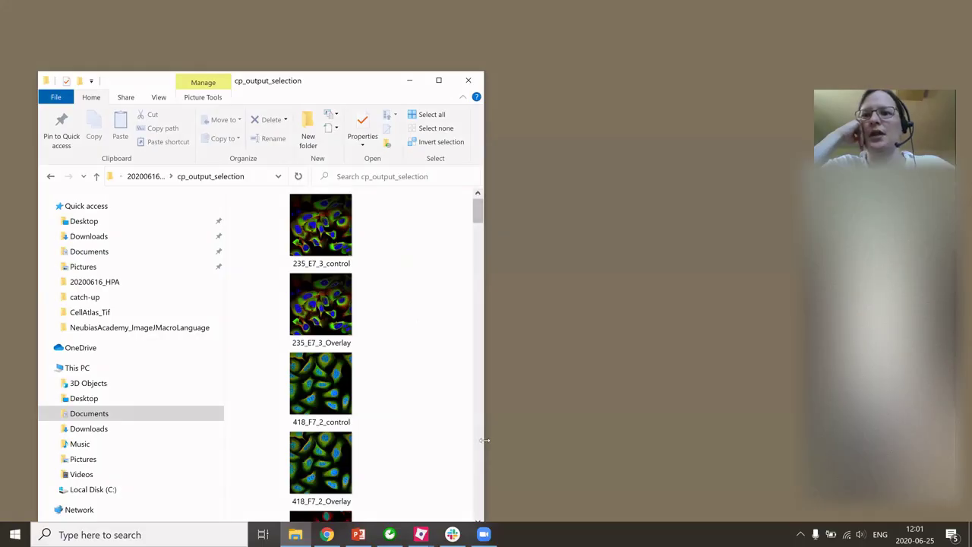
In File Explorer, widen the cp_output_selection window and look through the saved control images and measurement files.
{"action": "left_click_drag", "start_coordinate": [484, 440], "coordinate": [806, 439]}
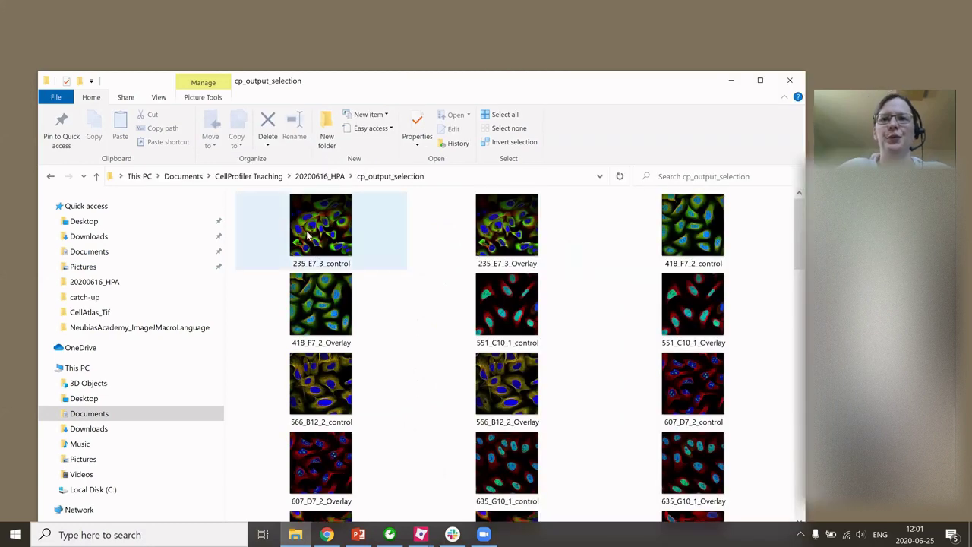
{"action": "left_click", "coordinate": [310, 235]}
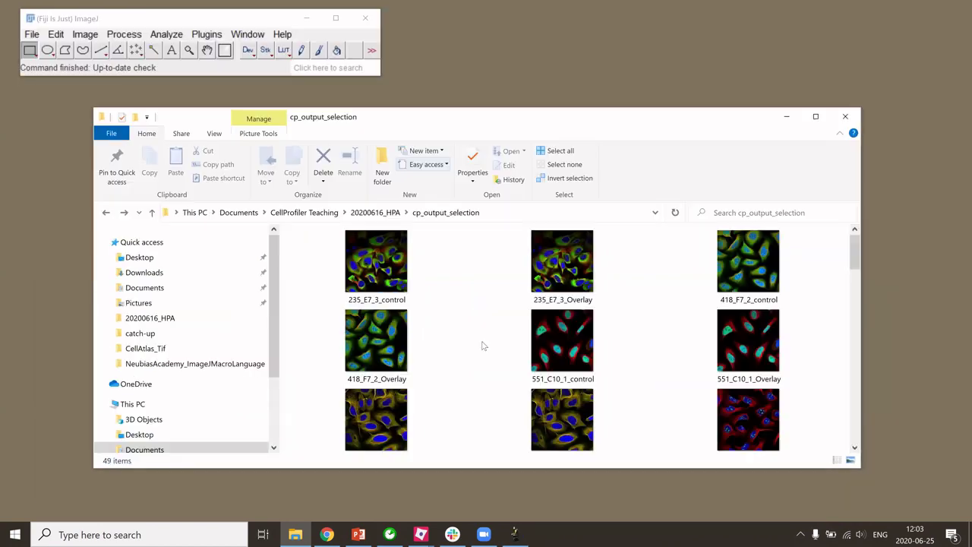
{"action": "scroll", "coordinate": [481, 341], "scroll_direction": "down", "scroll_amount": 10}
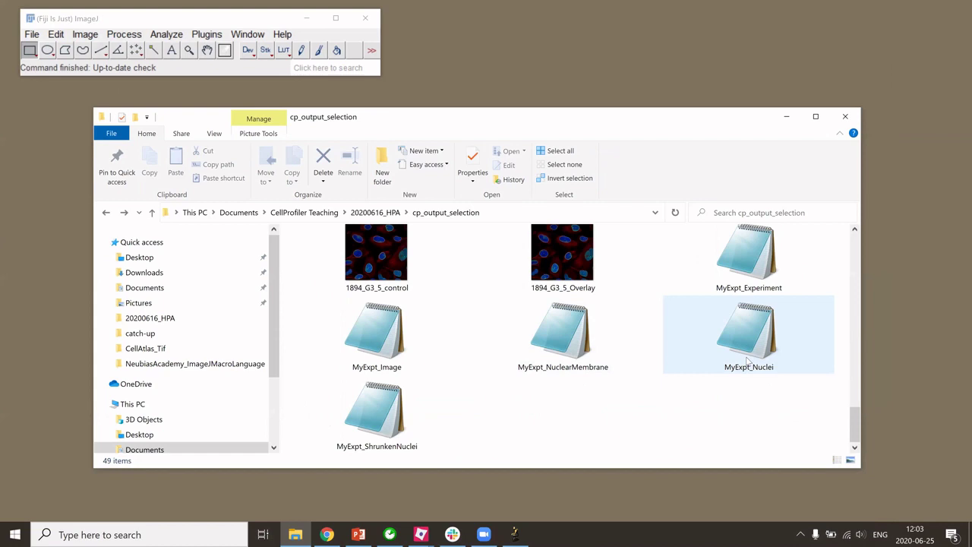
Dismiss the update reminder in Fiji and open the MyExpt_Nuclei measurement file there as a table.
{"action": "left_click", "coordinate": [780, 353]}
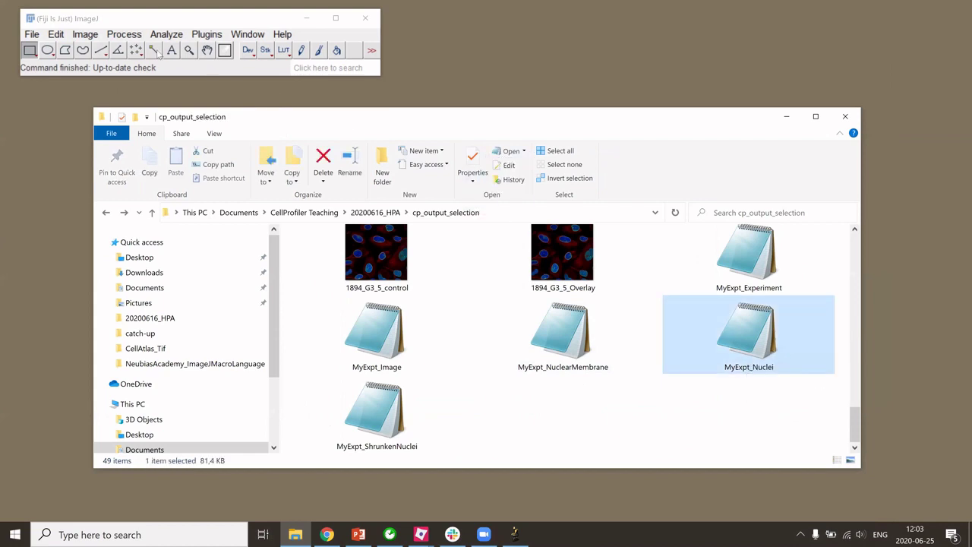
{"action": "left_click", "coordinate": [515, 535]}
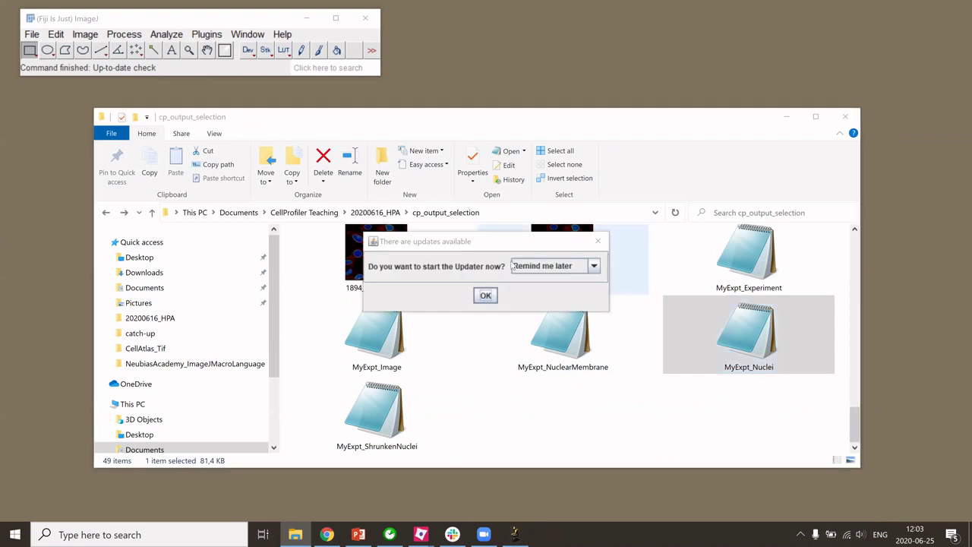
{"action": "left_click", "coordinate": [490, 298]}
{"action": "left_click_drag", "start_coordinate": [762, 338], "coordinate": [179, 49]}
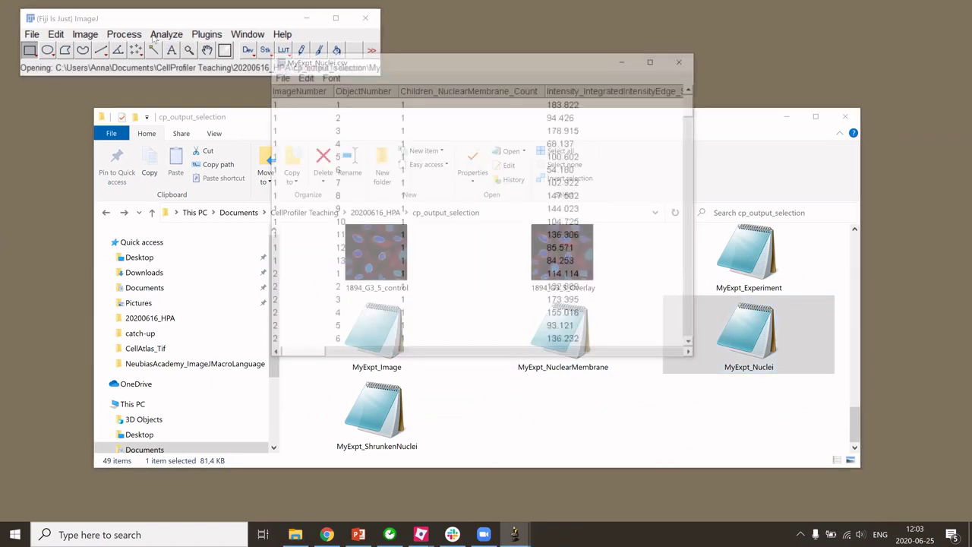
Examine the MyExpt_Nuclei measurement columns and compare their naming with the parts explained on PowerPoint's CellProfiler output nomenclature slide.
{"action": "left_click_drag", "start_coordinate": [339, 67], "coordinate": [170, 70]}
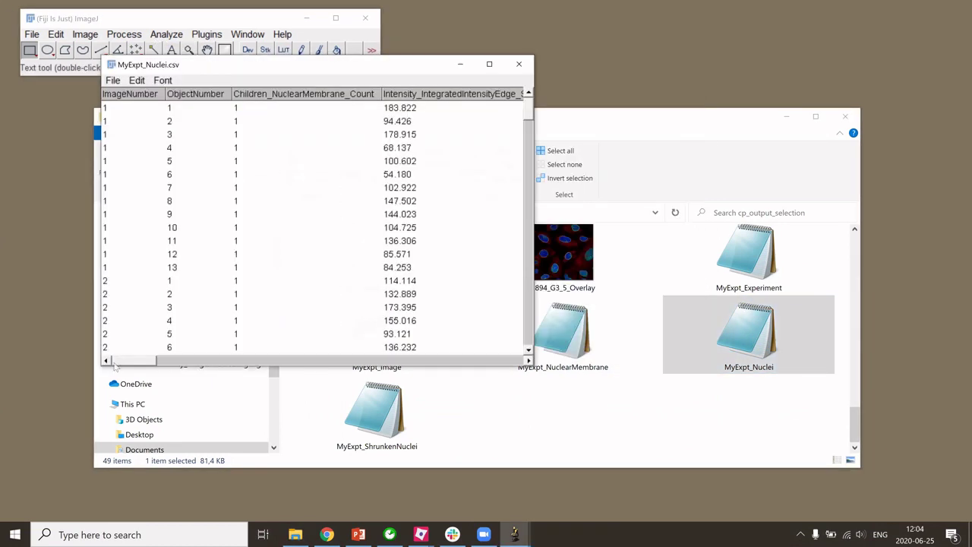
{"action": "left_click_drag", "start_coordinate": [129, 367], "coordinate": [250, 362]}
{"action": "key", "text": "alt+Tab"}
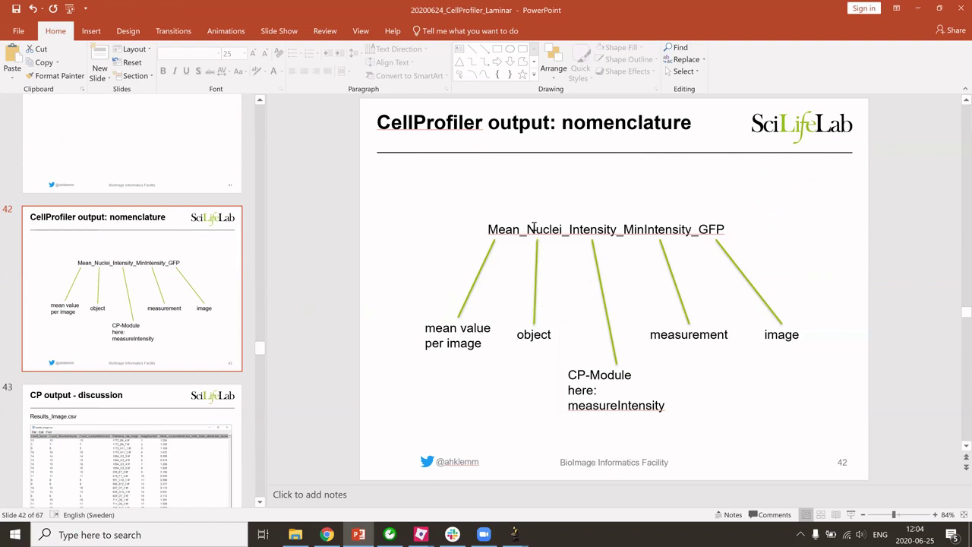
{"action": "left_click_drag", "start_coordinate": [530, 229], "coordinate": [617, 229]}
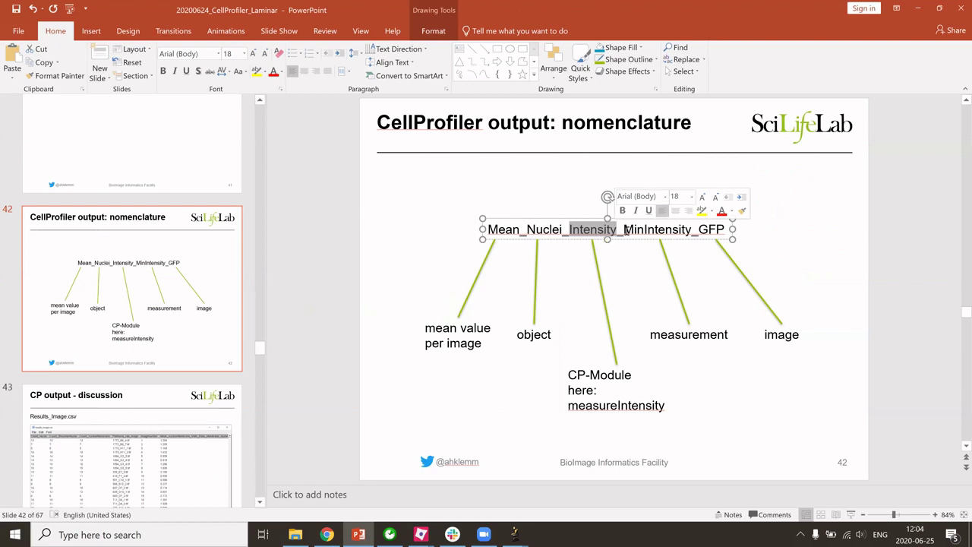
{"action": "left_click_drag", "start_coordinate": [624, 229], "coordinate": [727, 230]}
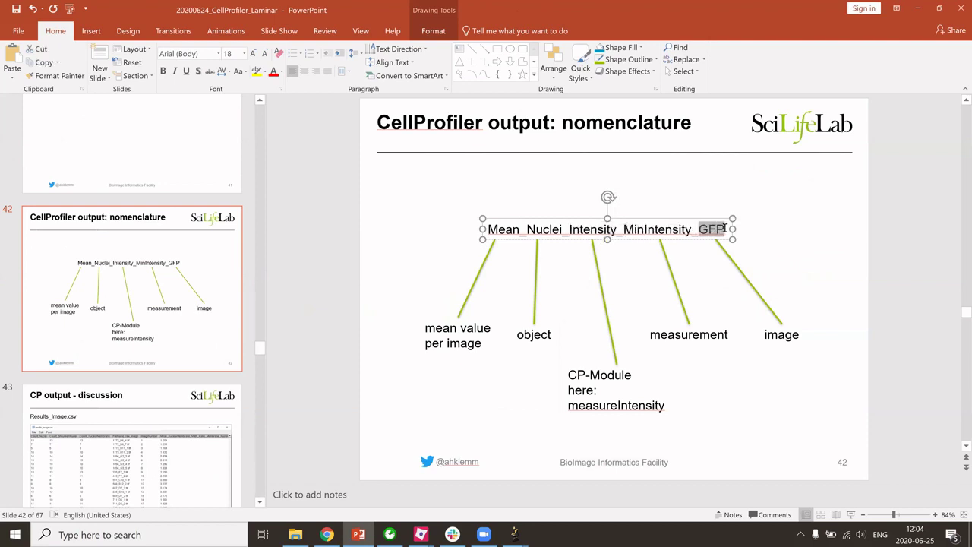
{"action": "left_click", "coordinate": [918, 8]}
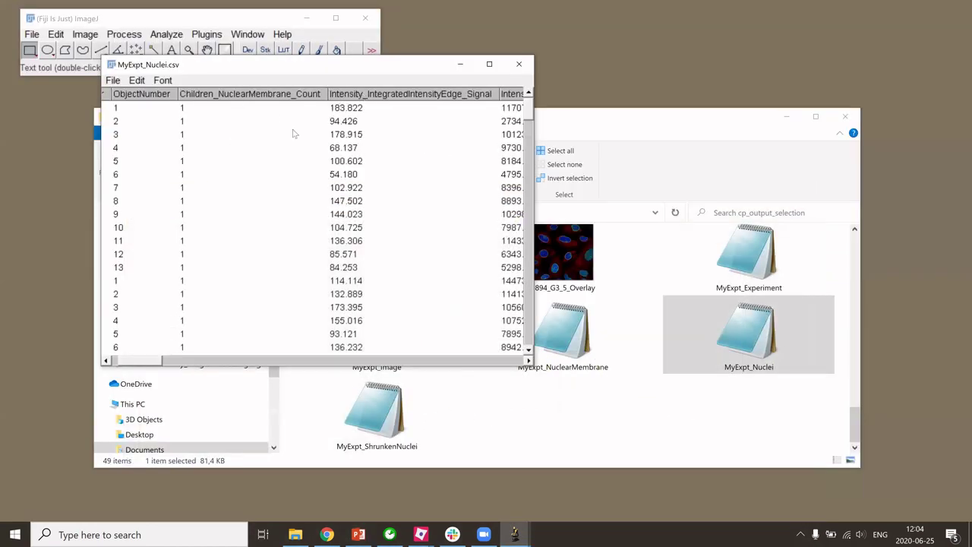
{"action": "left_click_drag", "start_coordinate": [146, 361], "coordinate": [256, 366]}
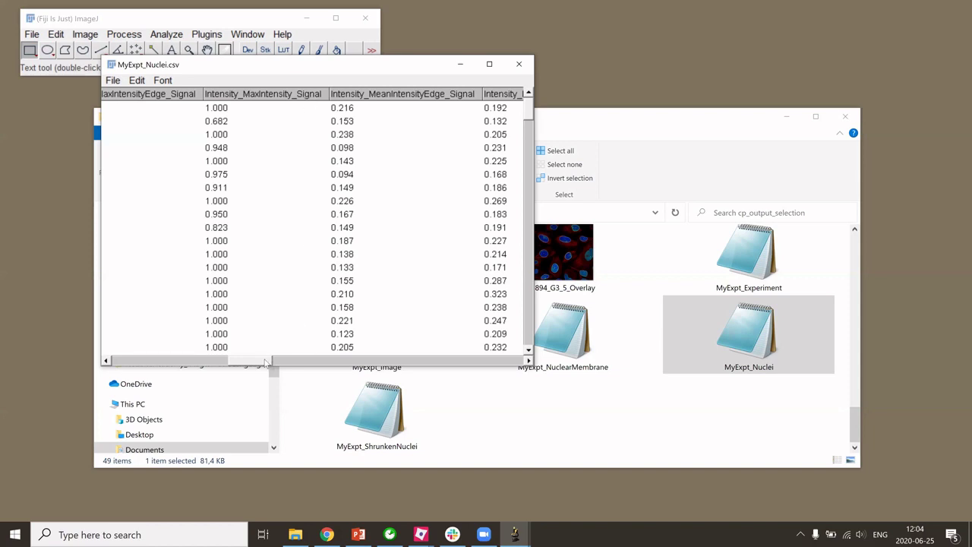
{"action": "left_click_drag", "start_coordinate": [265, 362], "coordinate": [126, 364]}
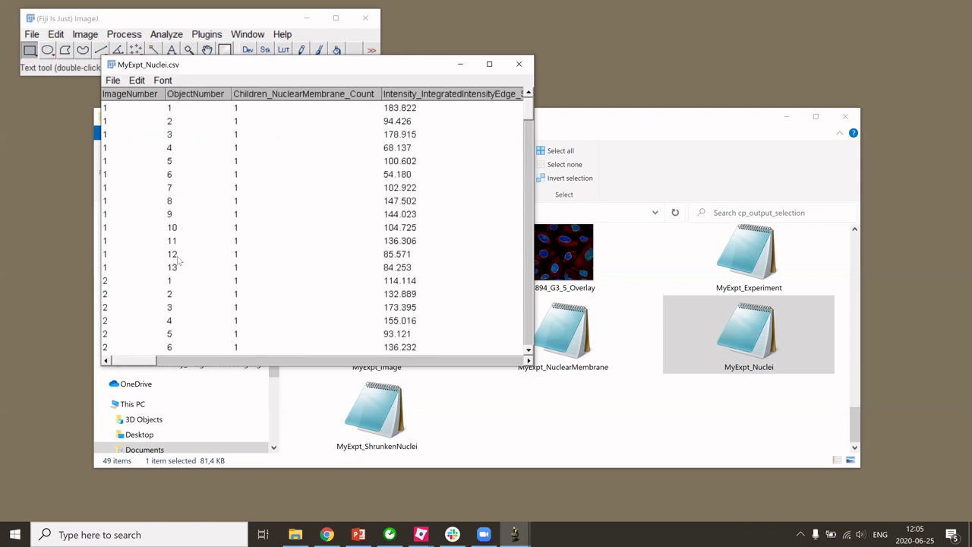
Open the 1894_G3_5_Overlay image in Fiji to view its nucleus numbers, close it, and return to the MyExpt_Nuclei table.
{"action": "left_click", "coordinate": [559, 265]}
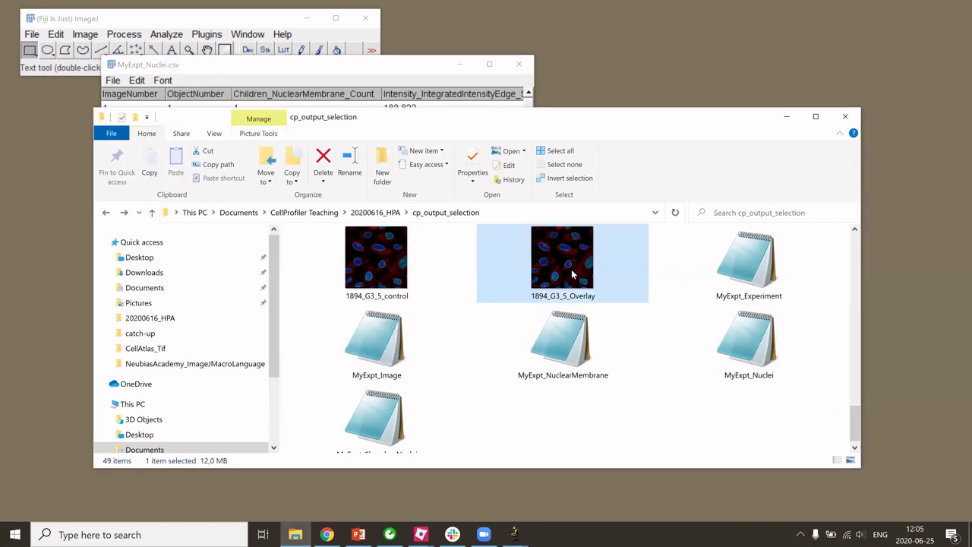
{"action": "left_click_drag", "start_coordinate": [91, 38], "coordinate": [92, 44]}
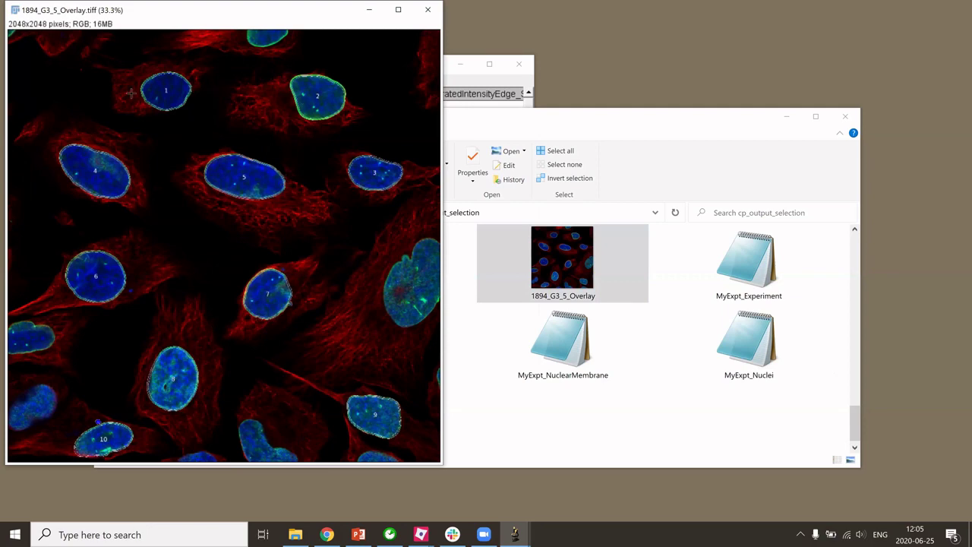
{"action": "left_click_drag", "start_coordinate": [281, 10], "coordinate": [278, 104]}
{"action": "left_click", "coordinate": [420, 104]}
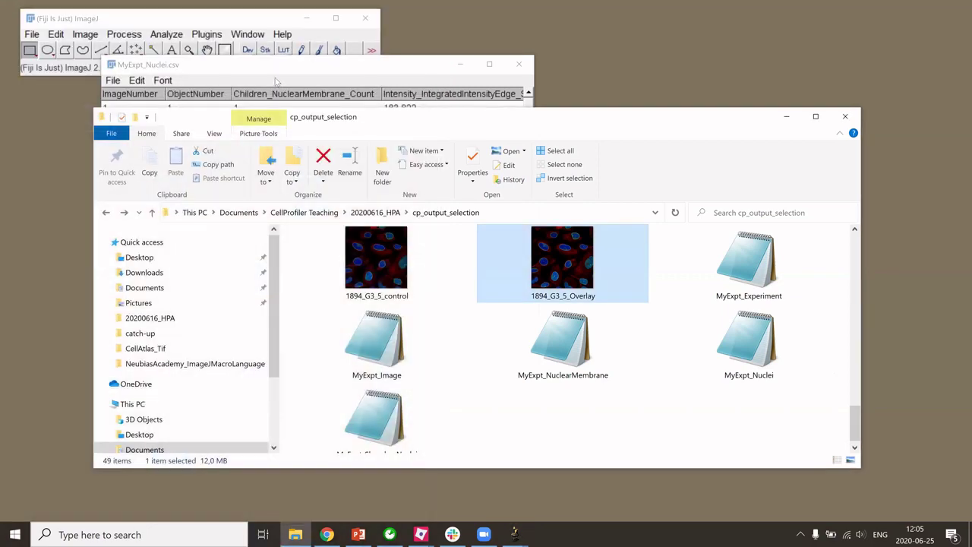
{"action": "left_click", "coordinate": [266, 72]}
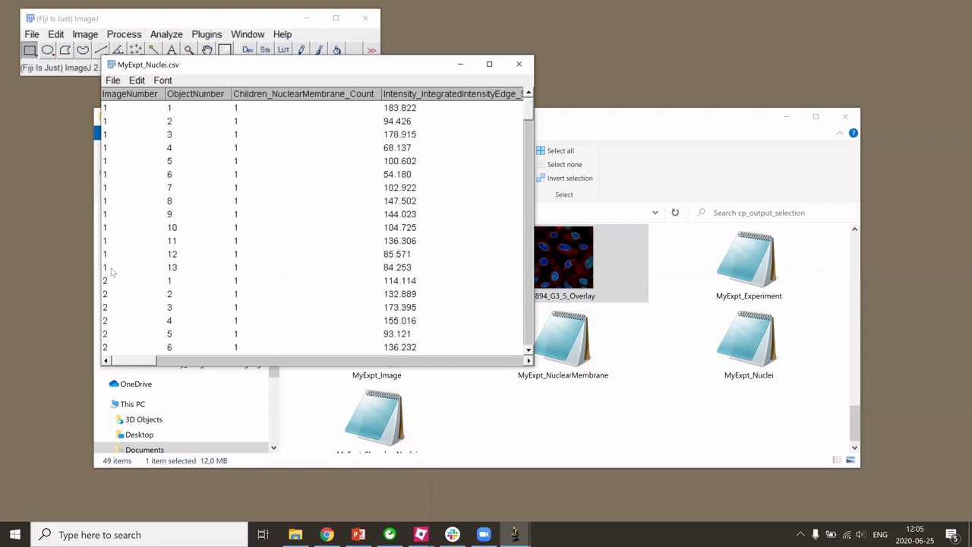
Move the nuclei table aside, open MyExpt_Image in Fiji, and look through its object counts, image numbers and source file names.
{"action": "left_click_drag", "start_coordinate": [146, 361], "coordinate": [180, 311]}
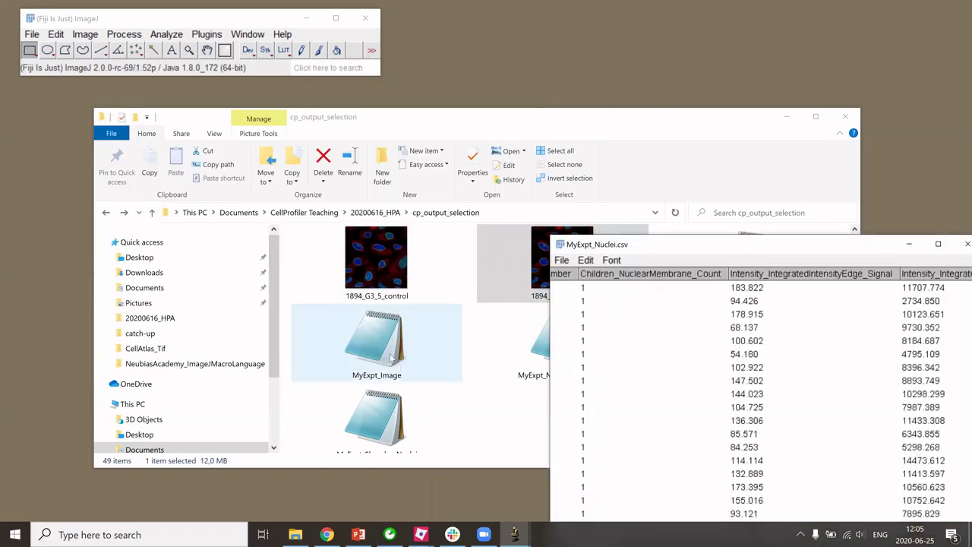
{"action": "left_click_drag", "start_coordinate": [392, 357], "coordinate": [227, 67]}
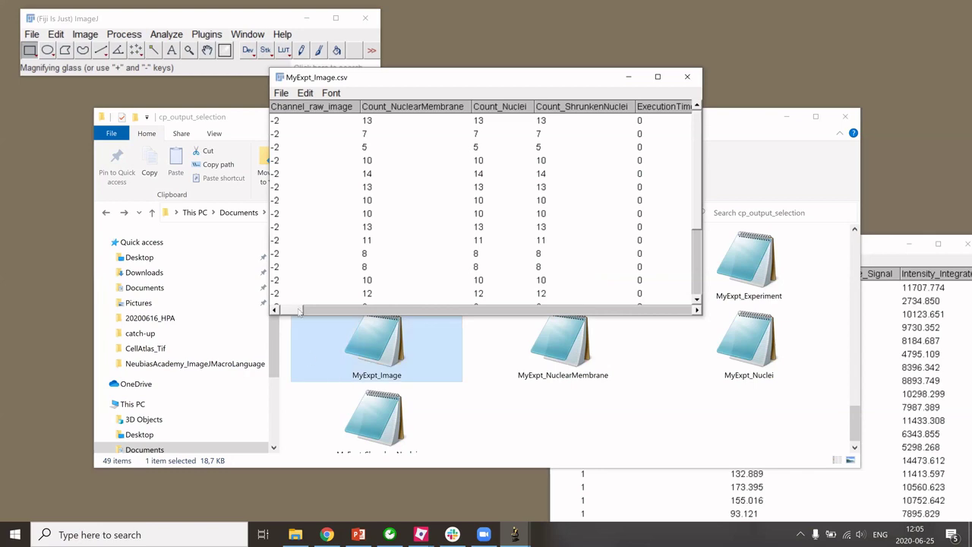
{"action": "left_click_drag", "start_coordinate": [300, 313], "coordinate": [301, 313]}
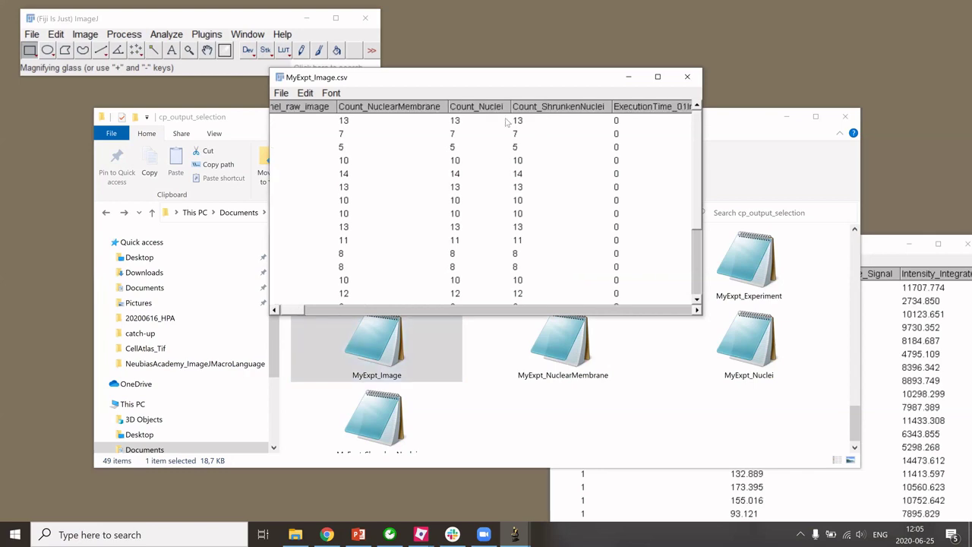
{"action": "left_click_drag", "start_coordinate": [506, 122], "coordinate": [462, 107]}
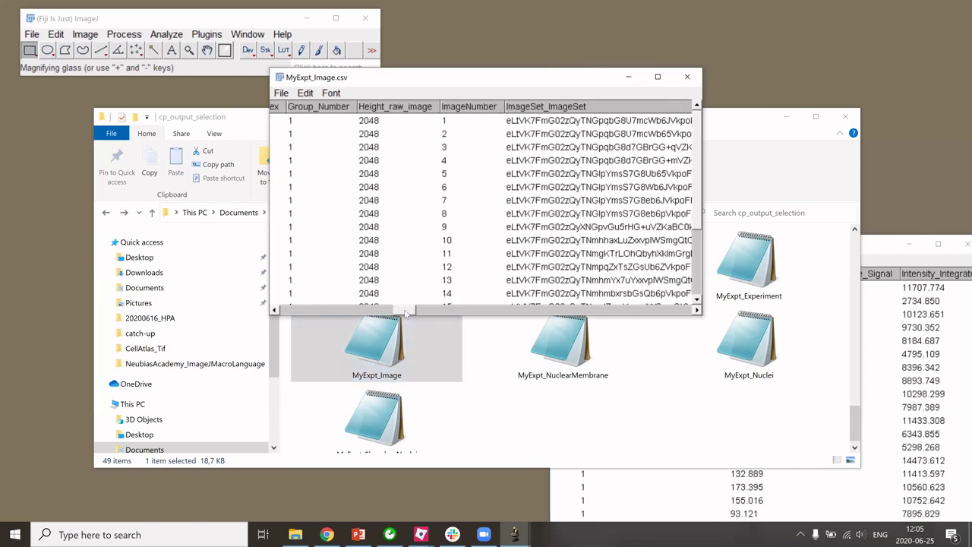
{"action": "left_click_drag", "start_coordinate": [407, 313], "coordinate": [494, 310]}
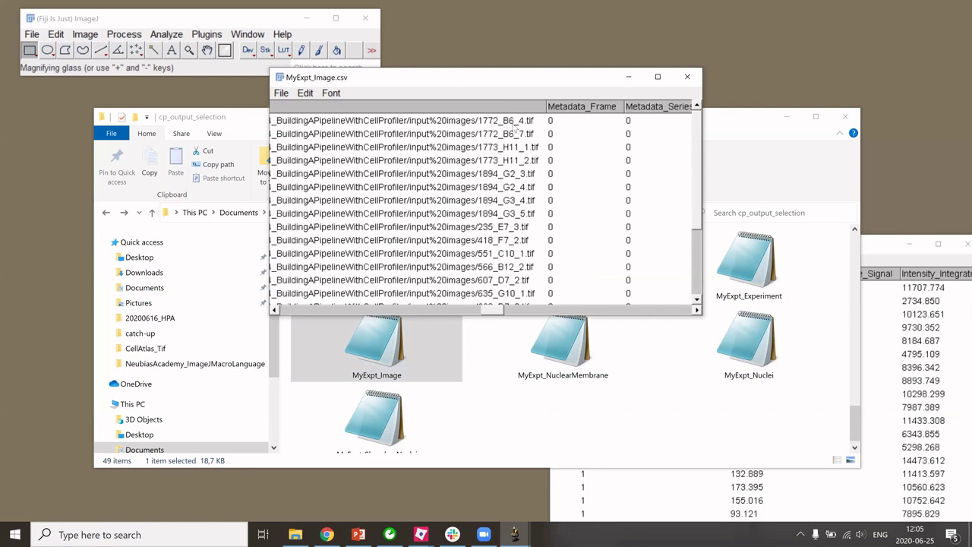
Minimize File Explorer and arrange the MyExpt_Nuclei and MyExpt_Image tables next to each other.
{"action": "left_click", "coordinate": [786, 120]}
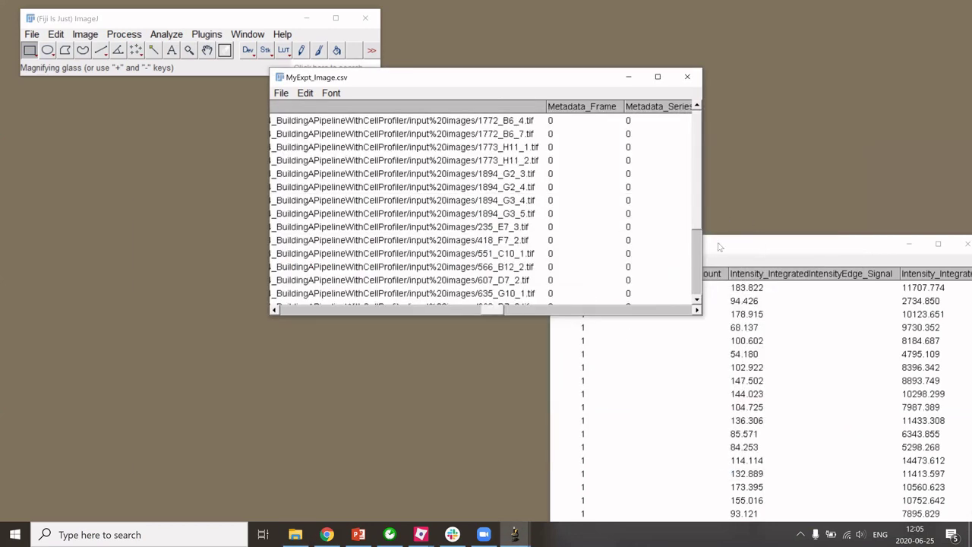
{"action": "left_click_drag", "start_coordinate": [720, 247], "coordinate": [206, 189]}
{"action": "left_click_drag", "start_coordinate": [341, 80], "coordinate": [455, 191]}
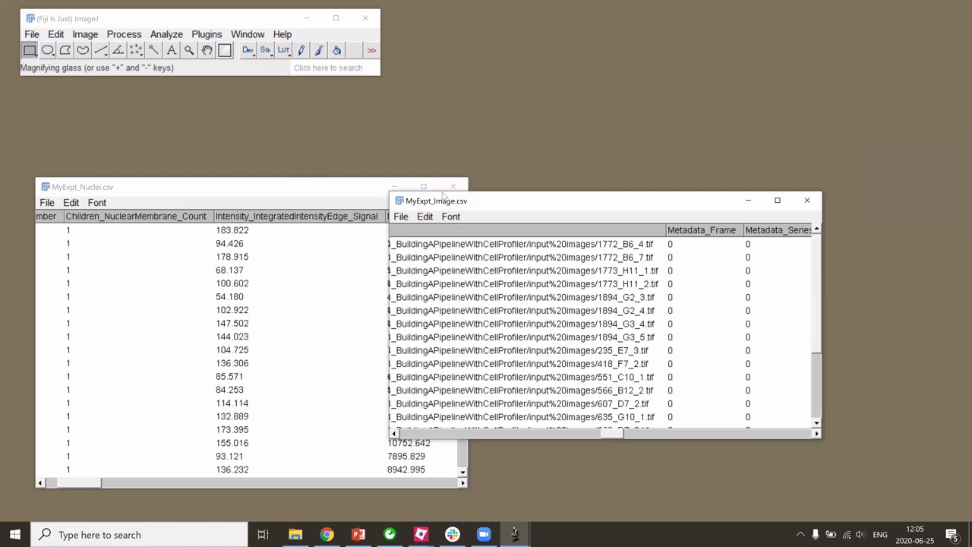
{"action": "left_click_drag", "start_coordinate": [448, 206], "coordinate": [440, 189]}
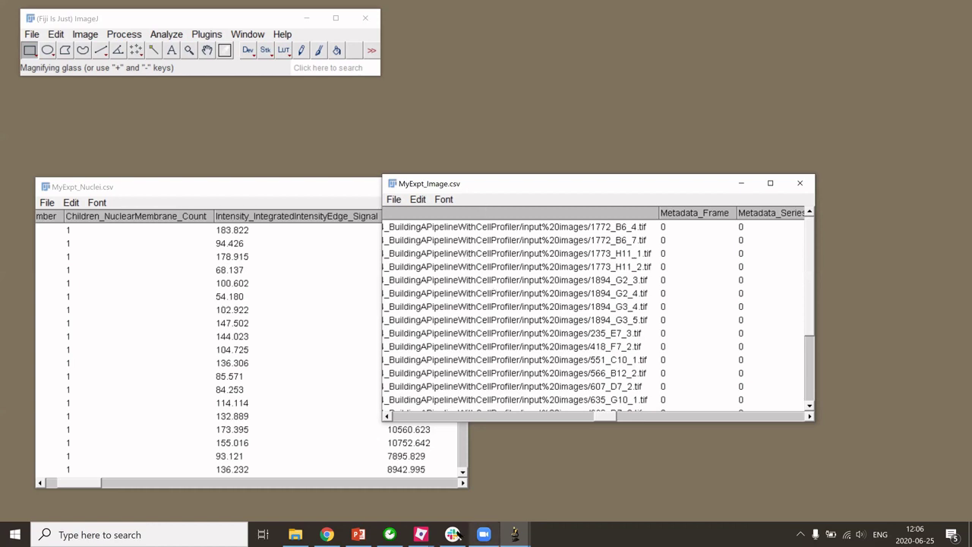
Minimize PowerPoint and switch to CellProfiler to view the ExportToSpreadsheet module settings.
{"action": "left_click", "coordinate": [422, 534]}
{"action": "left_click", "coordinate": [525, 498]}
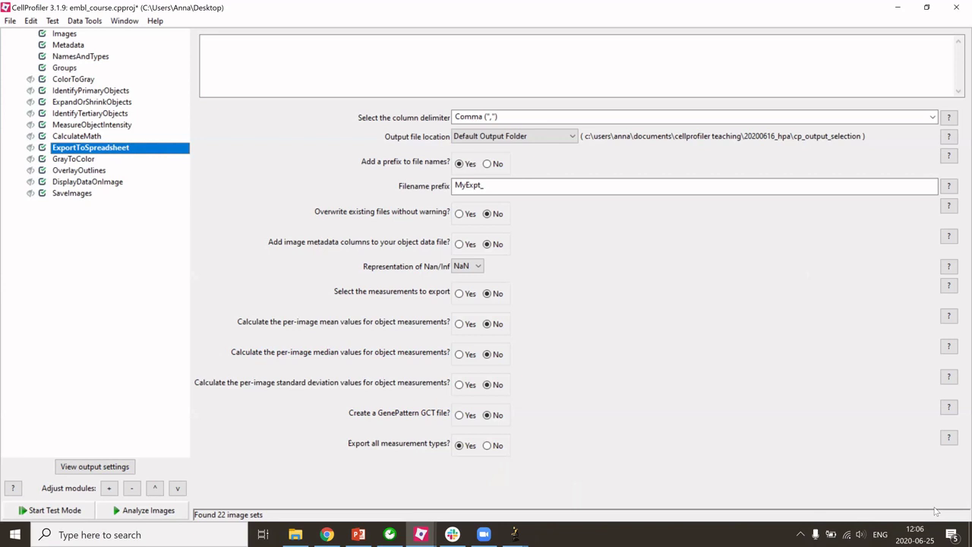
{"action": "left_click", "coordinate": [895, 9]}
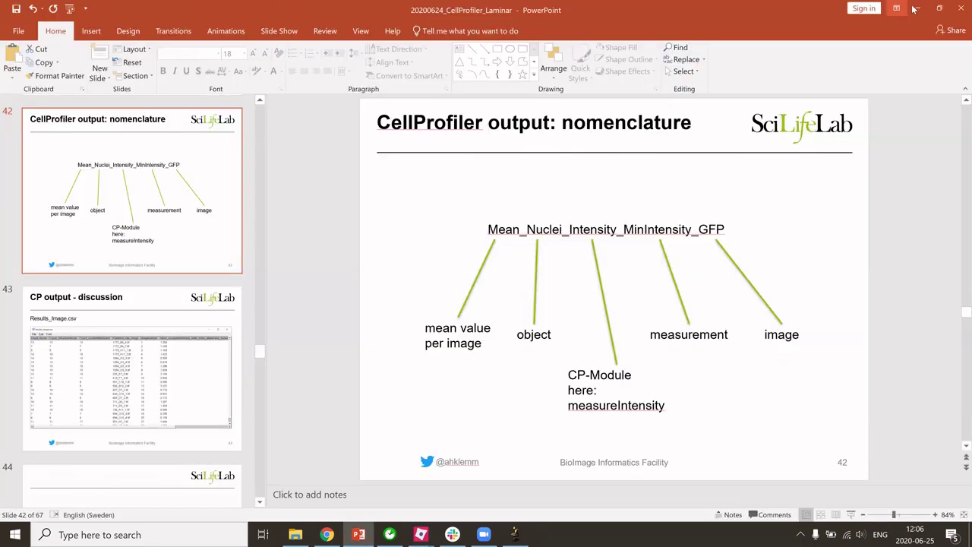
{"action": "left_click", "coordinate": [914, 9]}
{"action": "mouse_move", "coordinate": [421, 534]}
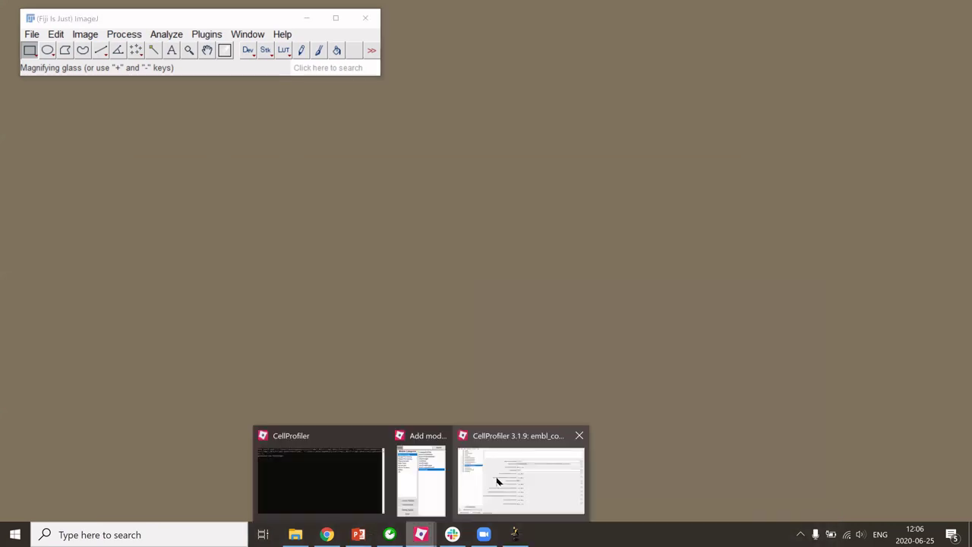
{"action": "left_click", "coordinate": [497, 481]}
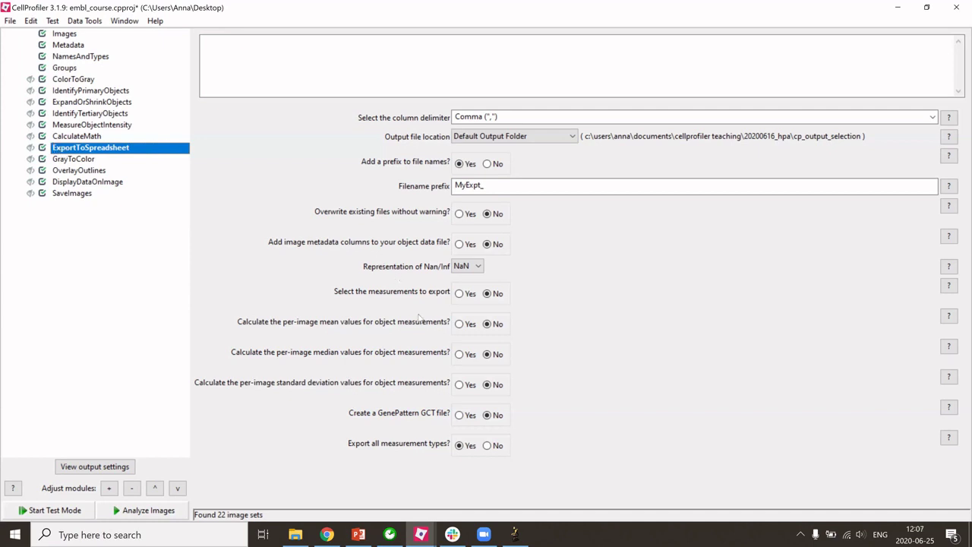
Enable selecting the measurements to export, inspect the Image and PathName groups, cancel the selection, and set the option back to No.
{"action": "left_click", "coordinate": [459, 294]}
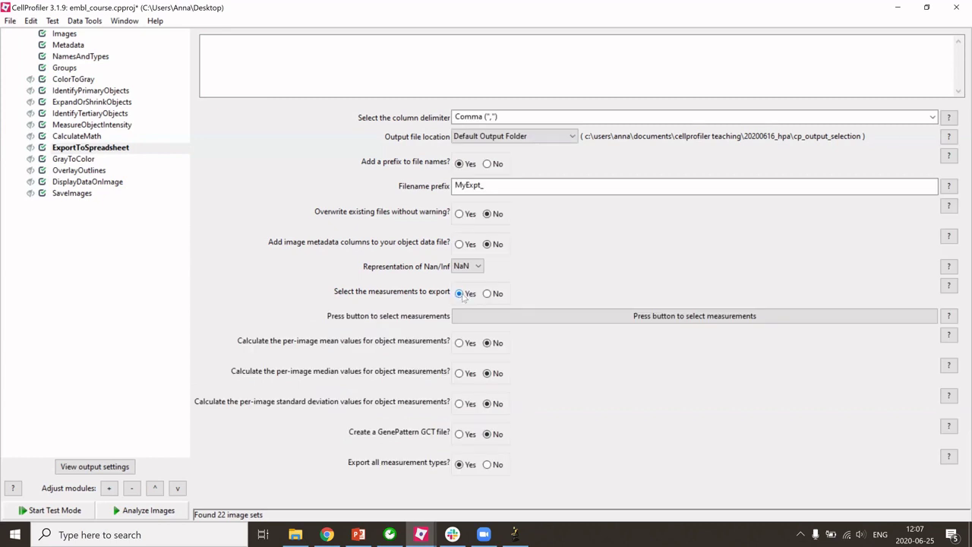
{"action": "left_click", "coordinate": [525, 315]}
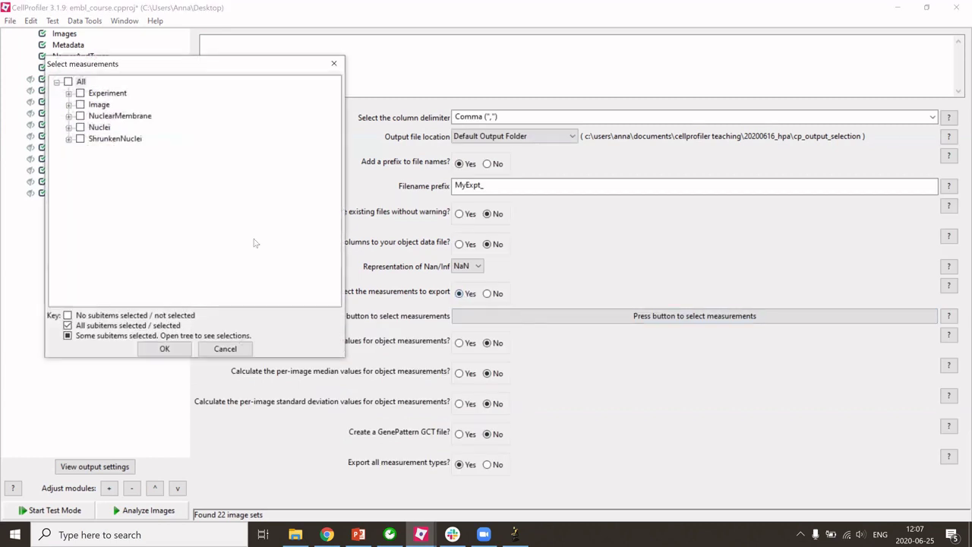
{"action": "left_click", "coordinate": [69, 104]}
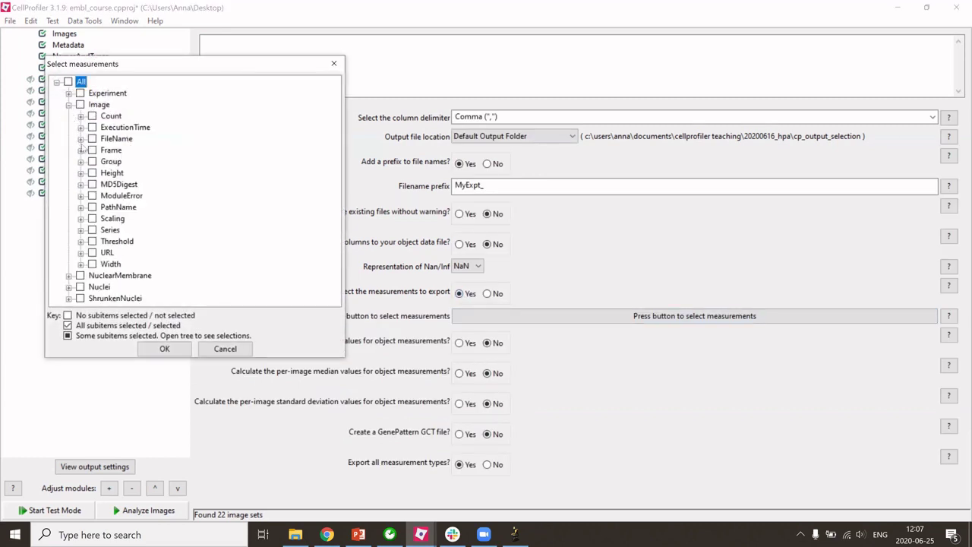
{"action": "left_click", "coordinate": [80, 206]}
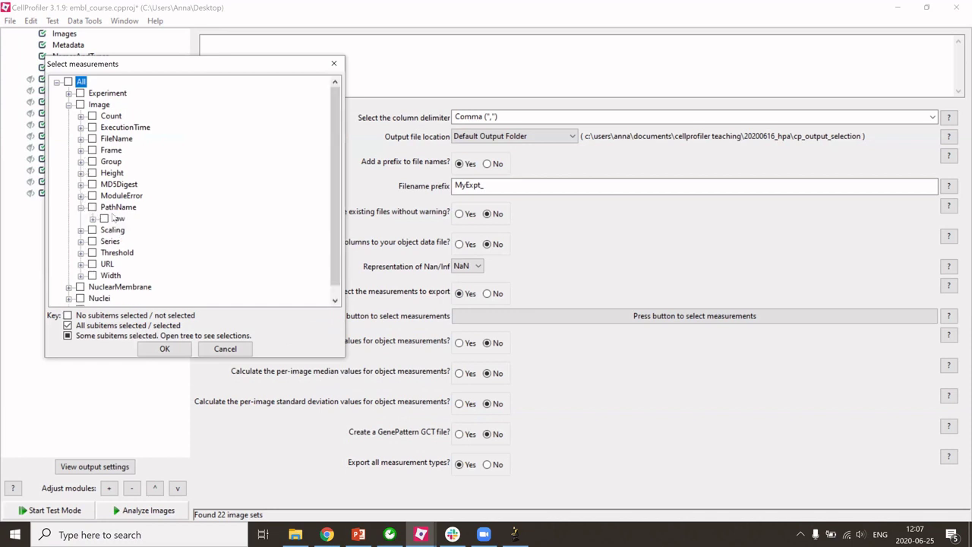
{"action": "left_click", "coordinate": [225, 348]}
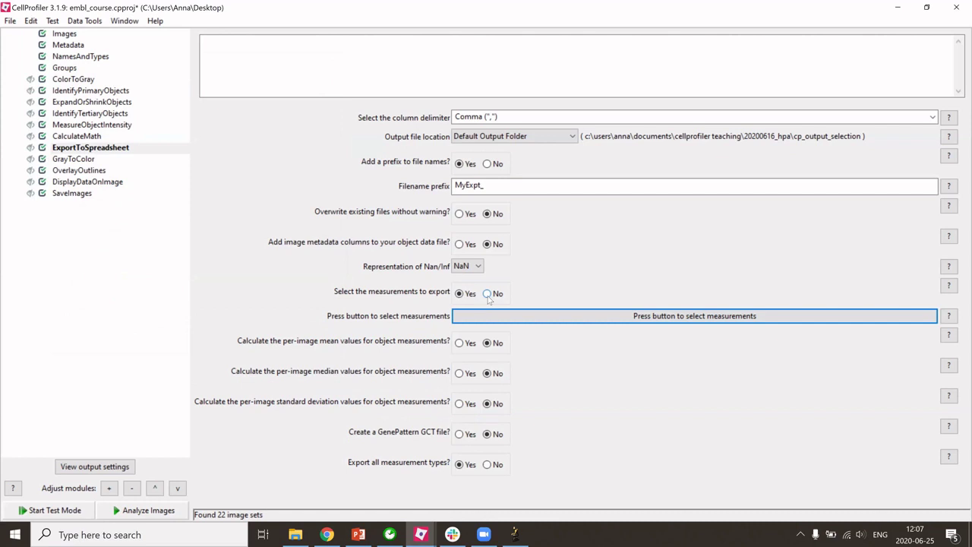
{"action": "left_click", "coordinate": [487, 294]}
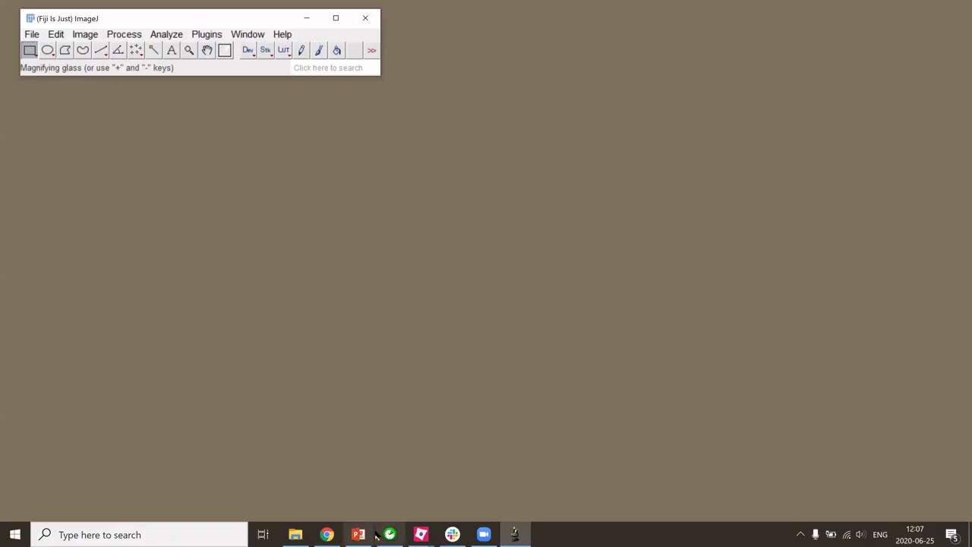
Switch to PowerPoint, show the Step II slide on cytoplasm intensity, and browse ahead to the Exercise – Last Steps slide.
{"action": "left_click", "coordinate": [366, 536]}
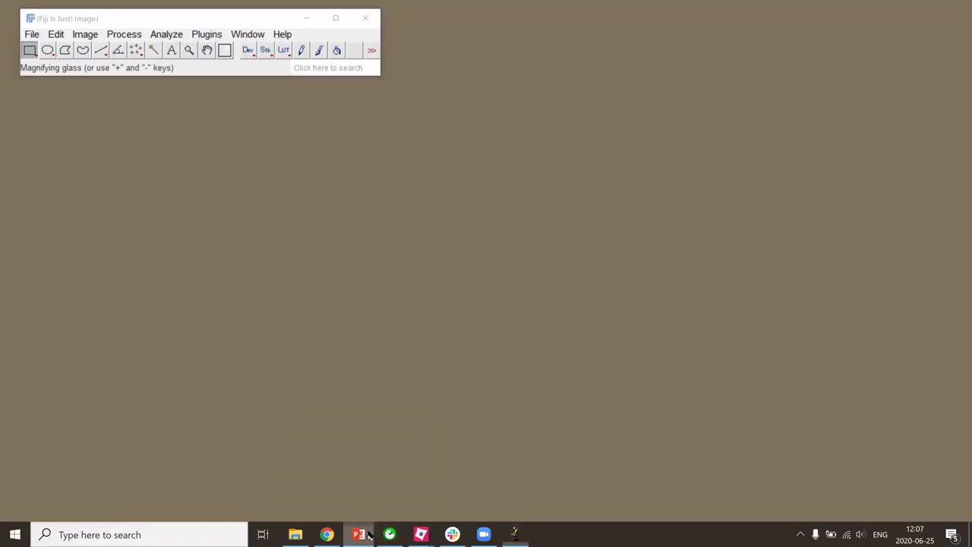
{"action": "scroll", "coordinate": [139, 346], "scroll_direction": "down", "scroll_amount": 5}
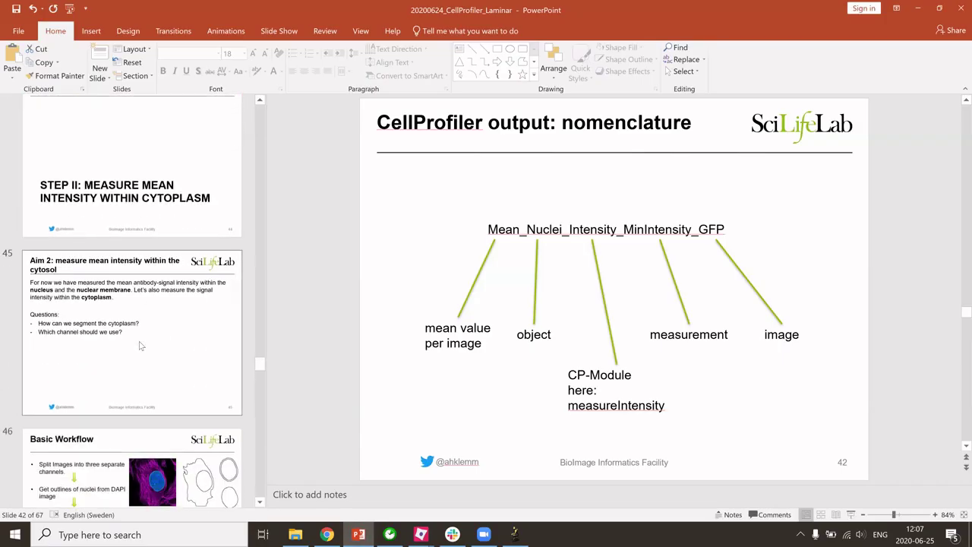
{"action": "left_click", "coordinate": [140, 346]}
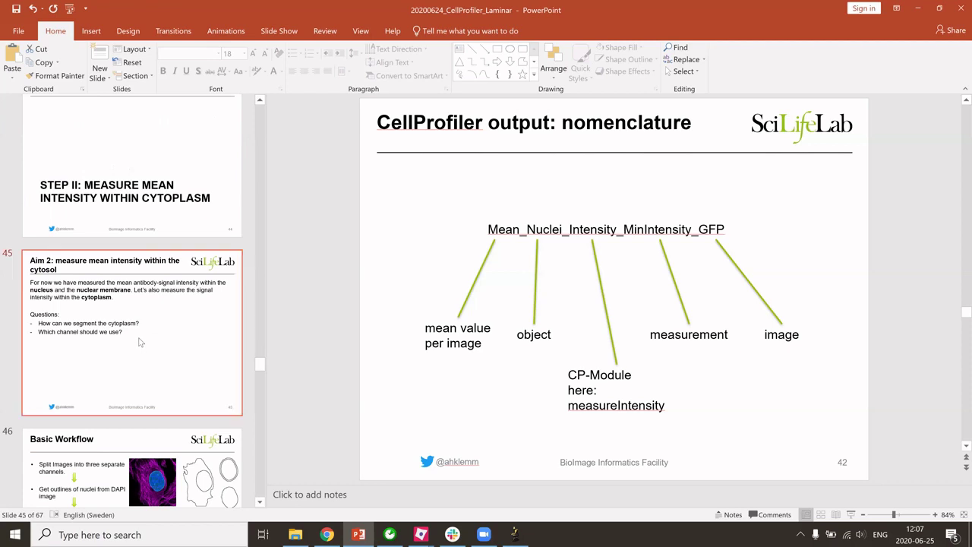
{"action": "left_click", "coordinate": [132, 211]}
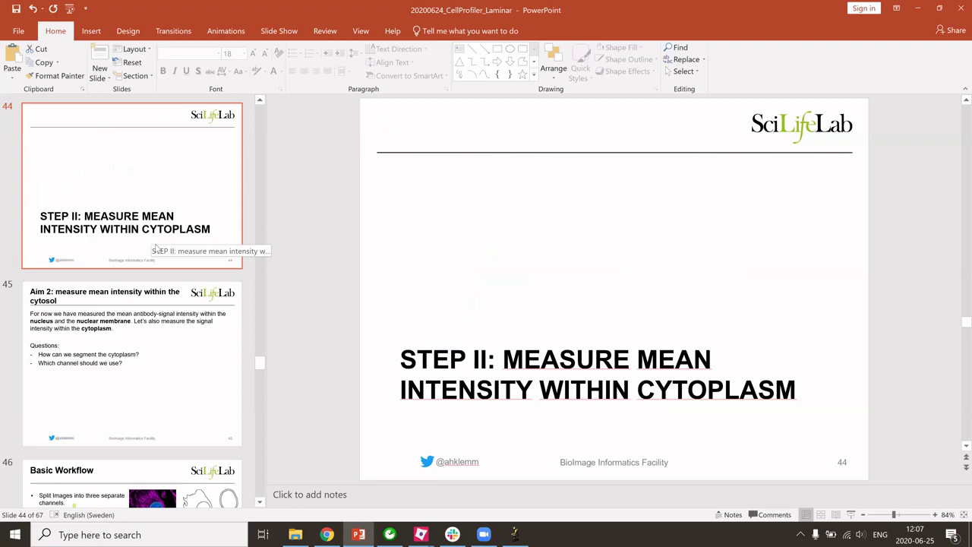
{"action": "scroll", "coordinate": [190, 342], "scroll_direction": "down", "scroll_amount": 10}
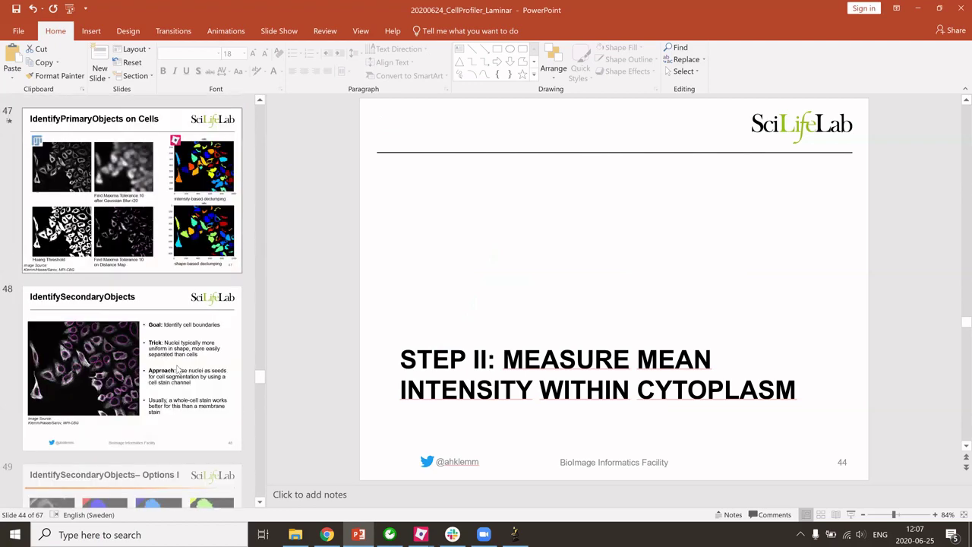
{"action": "left_click_drag", "start_coordinate": [260, 396], "coordinate": [258, 416]}
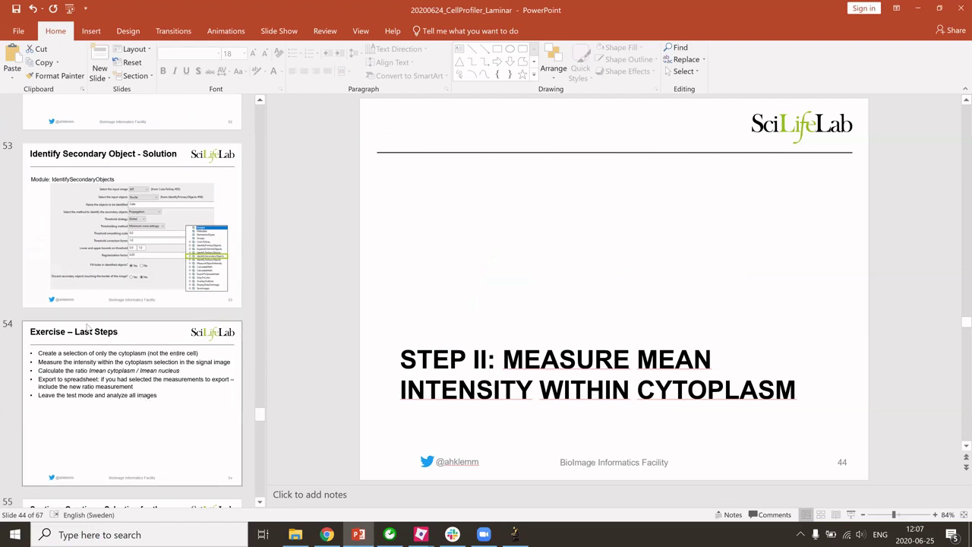
Browse the slide thumbnails back from Exercise – Last Steps to the IdentifyPrimaryObjects on Cells slide.
{"action": "scroll", "coordinate": [163, 328], "scroll_direction": "up", "scroll_amount": 1}
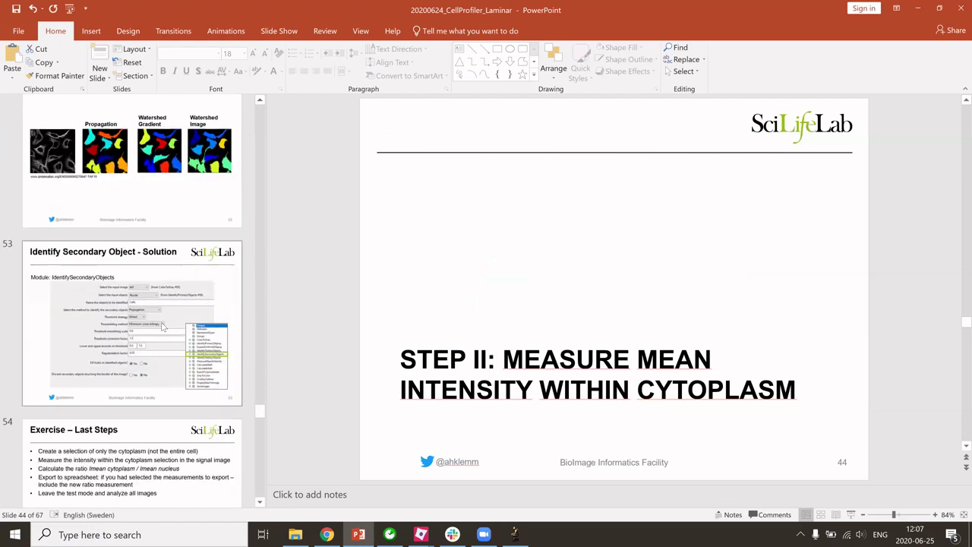
{"action": "scroll", "coordinate": [171, 352], "scroll_direction": "up", "scroll_amount": 8}
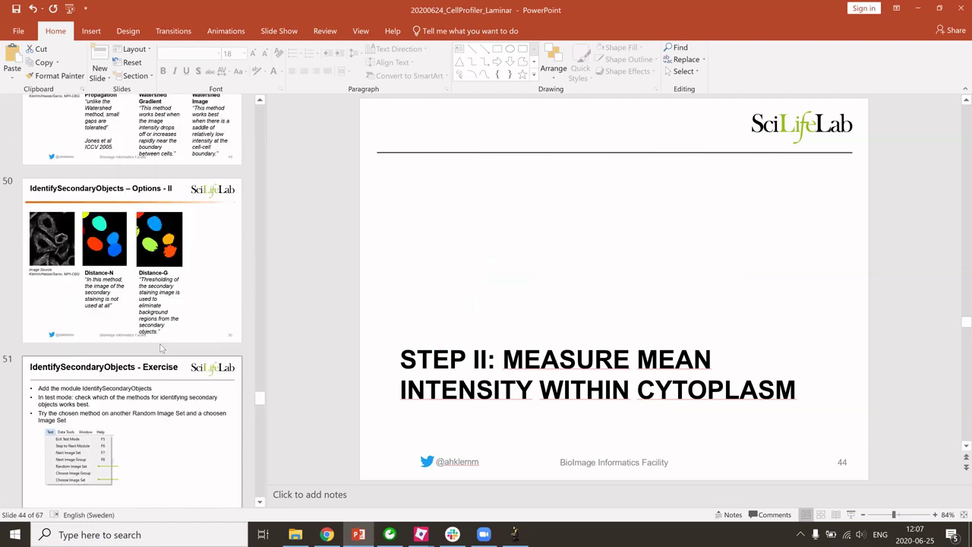
{"action": "scroll", "coordinate": [161, 348], "scroll_direction": "up", "scroll_amount": 5}
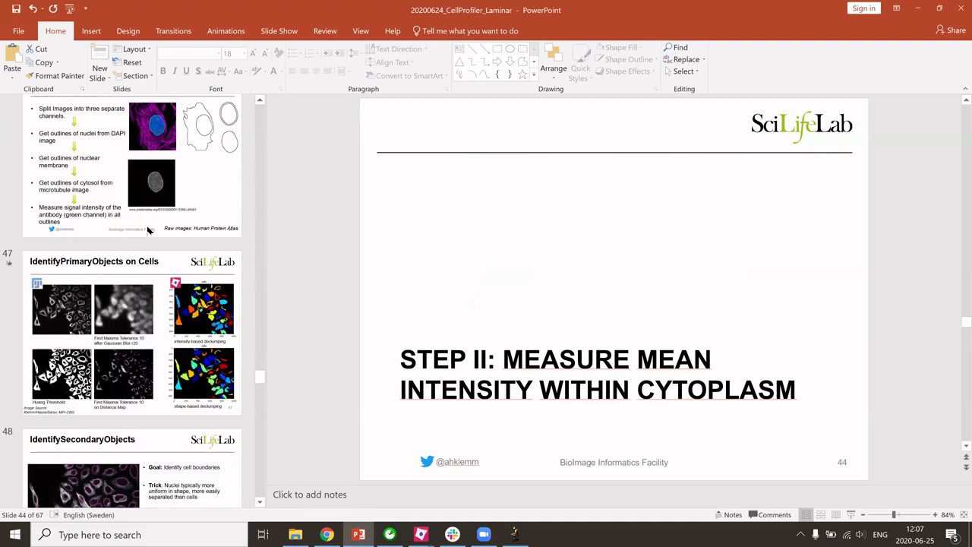
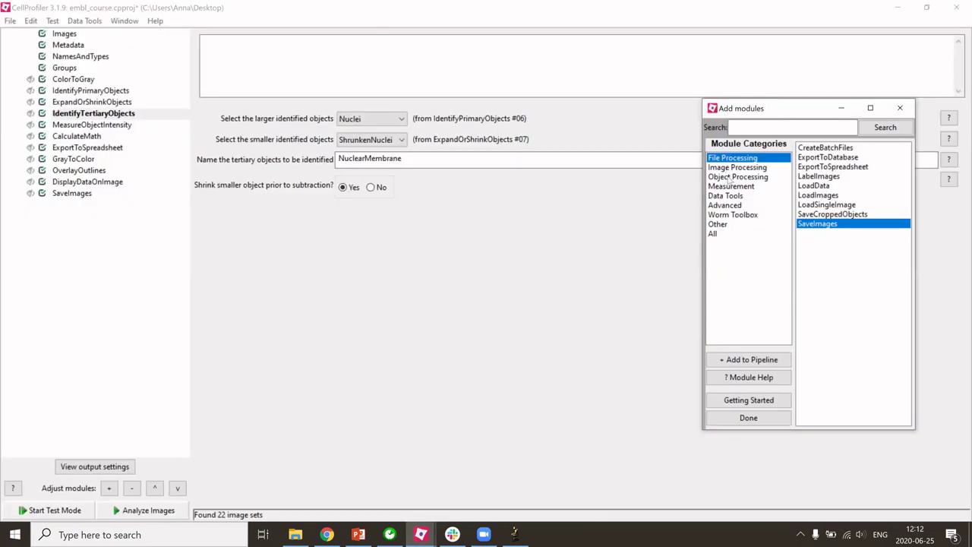
Add an IdentifySecondaryObjects module from the Object Processing category after IdentifyTertiaryObjects and minimize the module library.
{"action": "left_click", "coordinate": [730, 177]}
{"action": "double_click", "coordinate": [817, 233]}
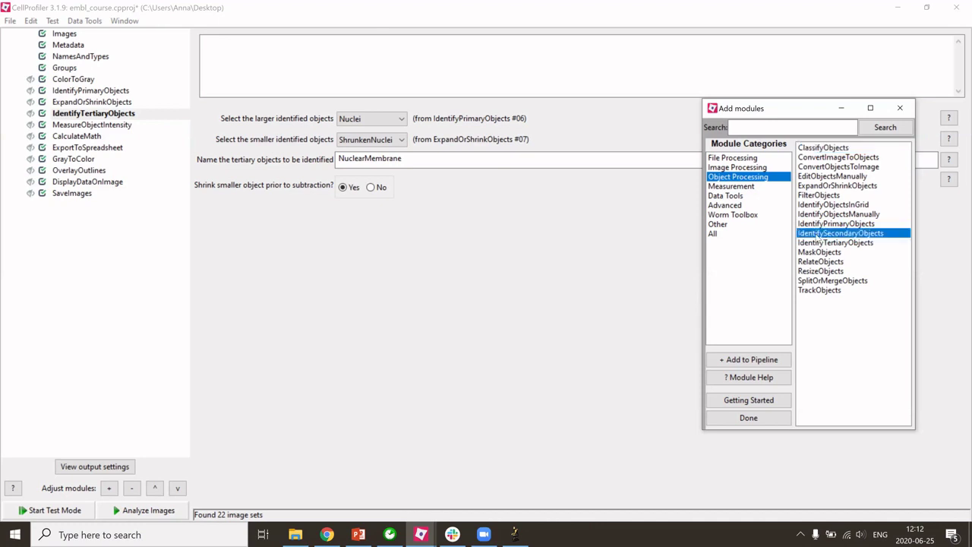
{"action": "left_click", "coordinate": [841, 108]}
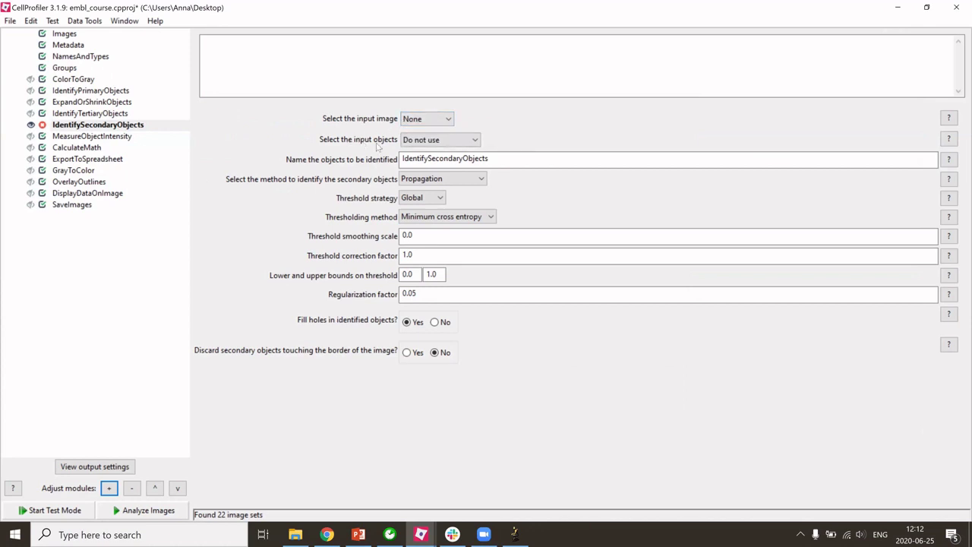
Set IdentifySecondaryObjects to use Nuclei as input objects and MT as input image, and name the identified objects Cells.
{"action": "left_click", "coordinate": [423, 141]}
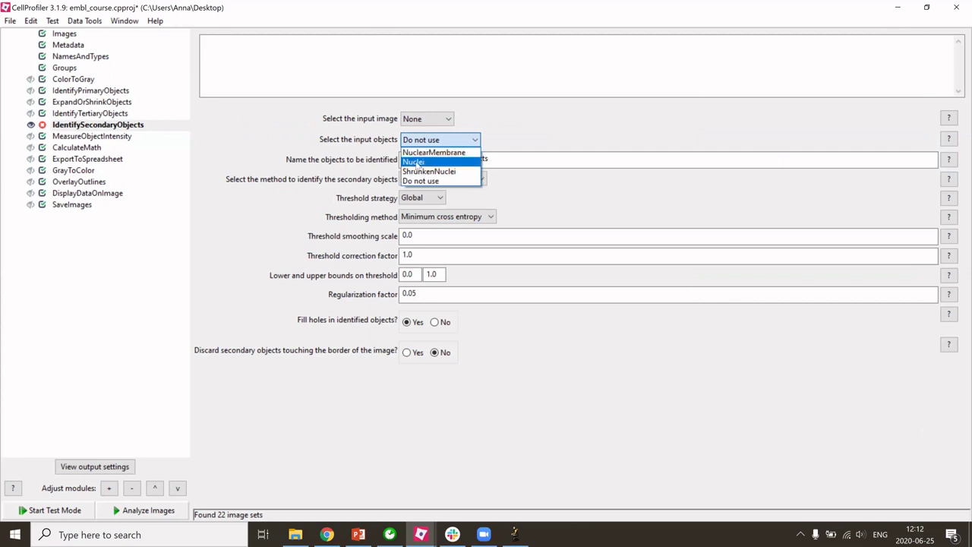
{"action": "left_click", "coordinate": [414, 151]}
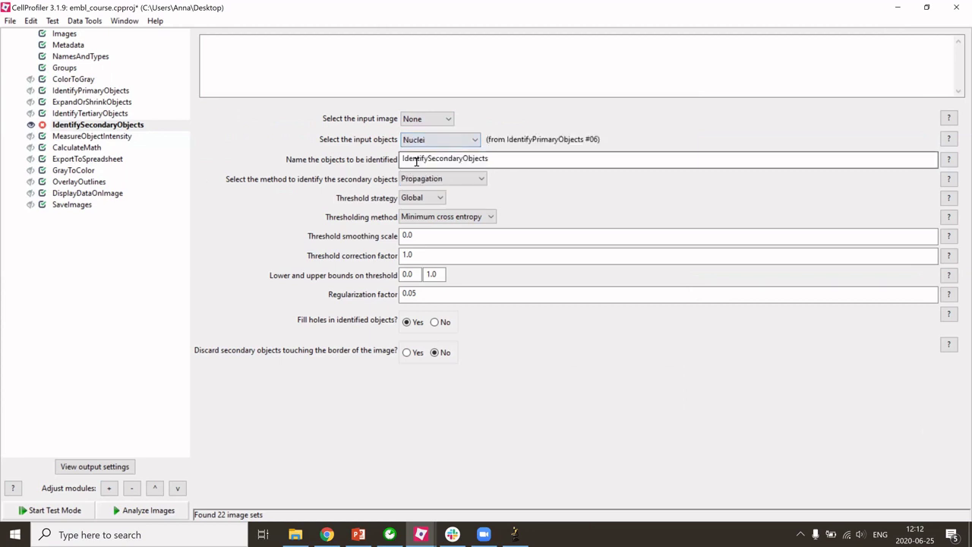
{"action": "left_click", "coordinate": [411, 120]}
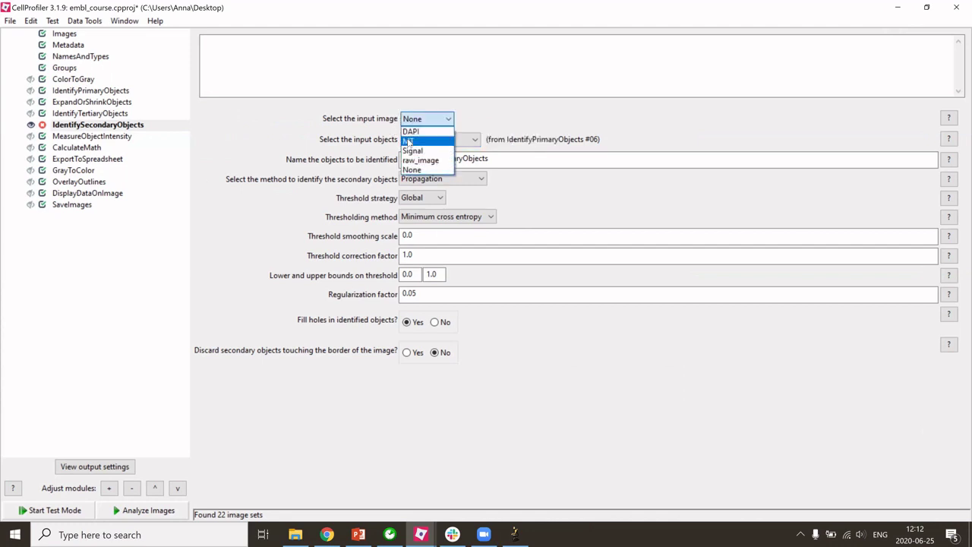
{"action": "left_click", "coordinate": [411, 141]}
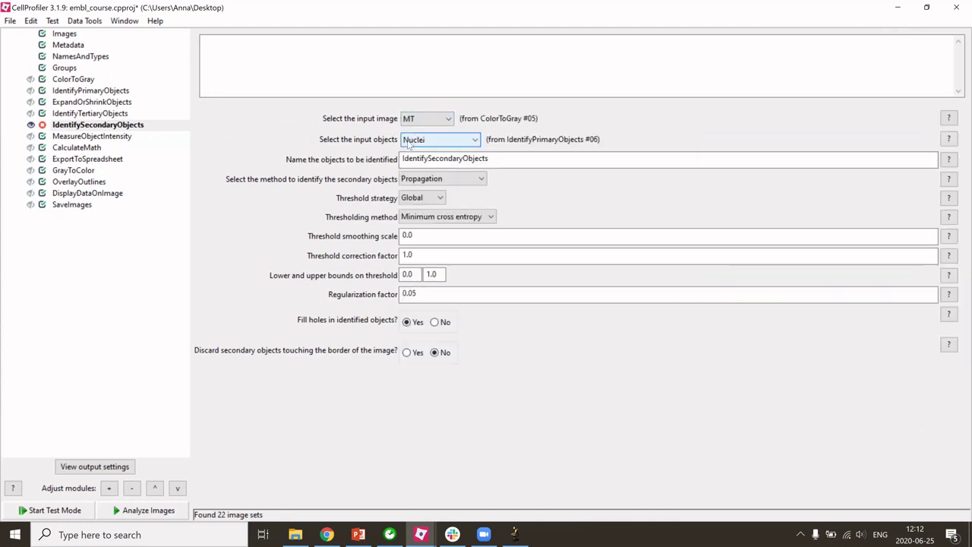
{"action": "left_click_drag", "start_coordinate": [492, 159], "coordinate": [382, 158]}
{"action": "type", "text": "Cells"}
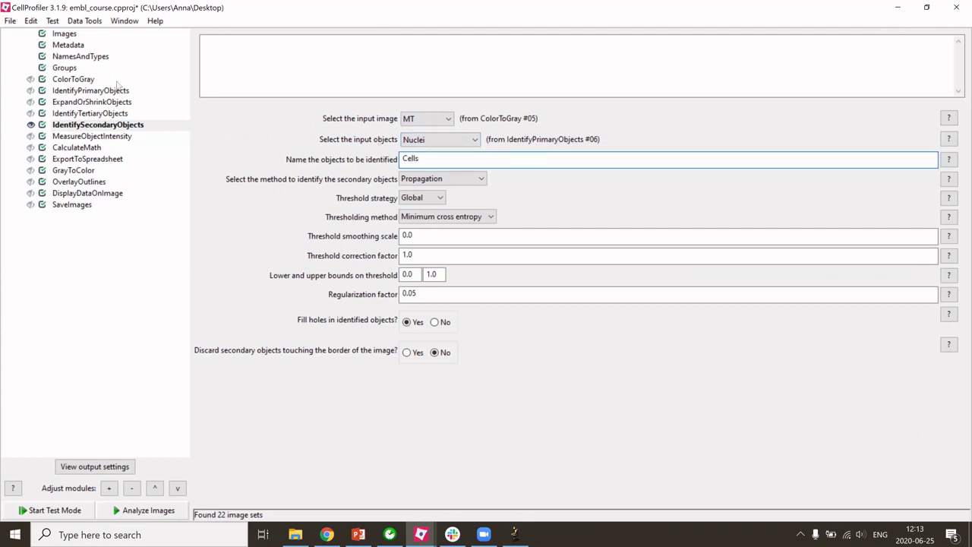
Start test mode, set a pause at MeasureObjectIntensity, and run the pipeline up to that pause.
{"action": "left_click", "coordinate": [64, 512]}
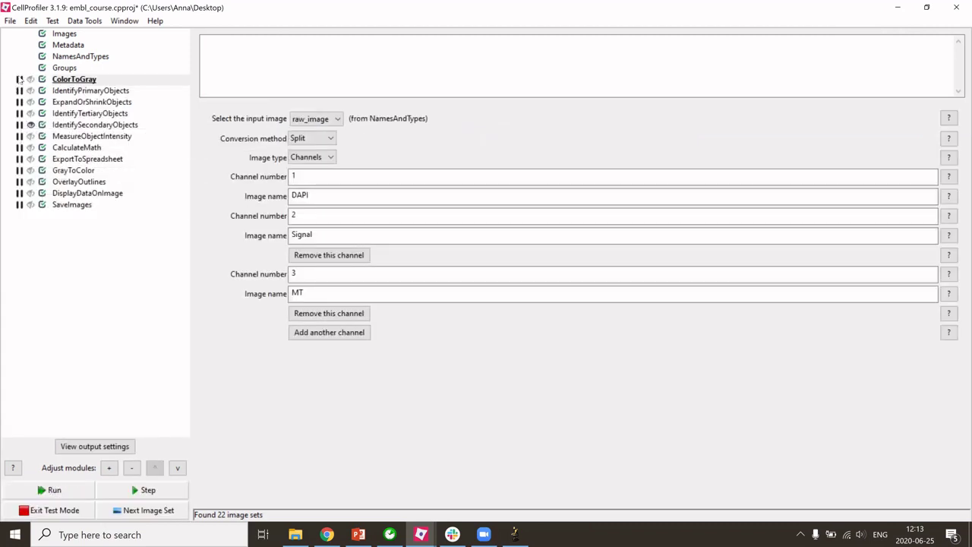
{"action": "left_click", "coordinate": [19, 136]}
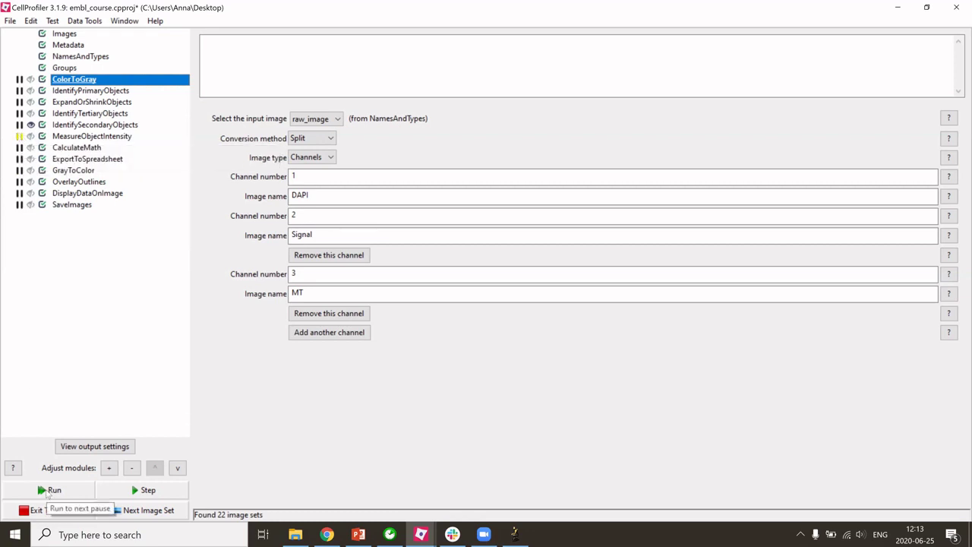
{"action": "left_click", "coordinate": [50, 489]}
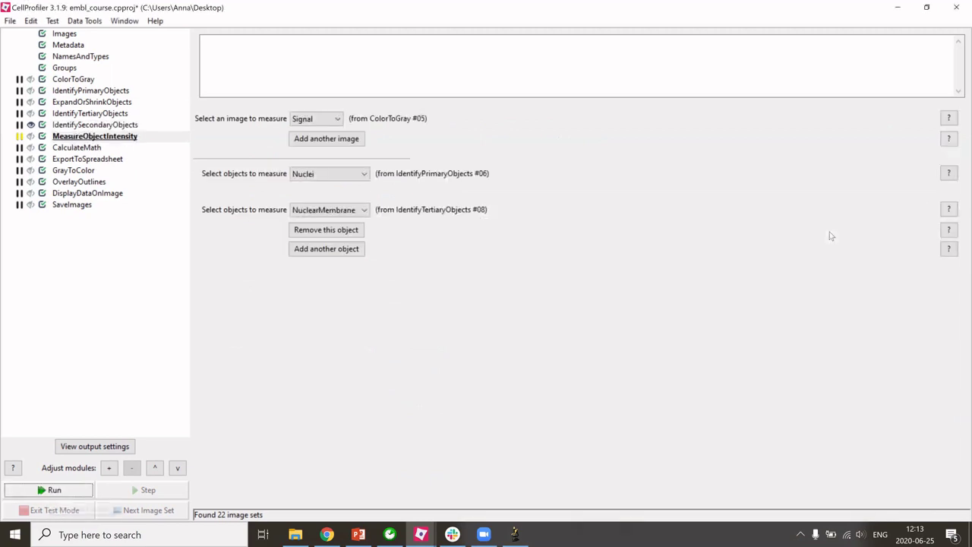
Show the IdentifySecondaryObjects result at full size, examine the nuclei and cell outlines, and close the result window.
{"action": "mouse_move", "coordinate": [421, 535]}
{"action": "left_click", "coordinate": [555, 498]}
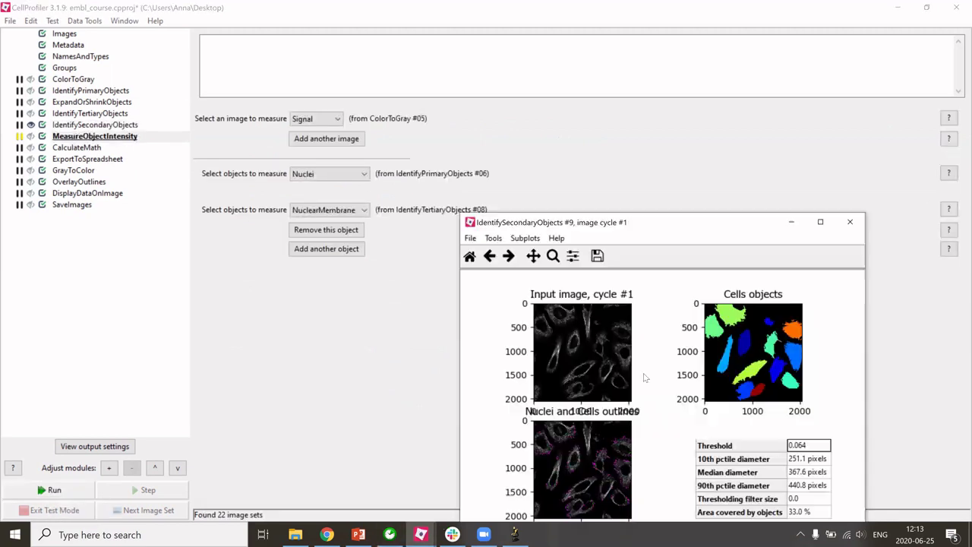
{"action": "left_click", "coordinate": [821, 222]}
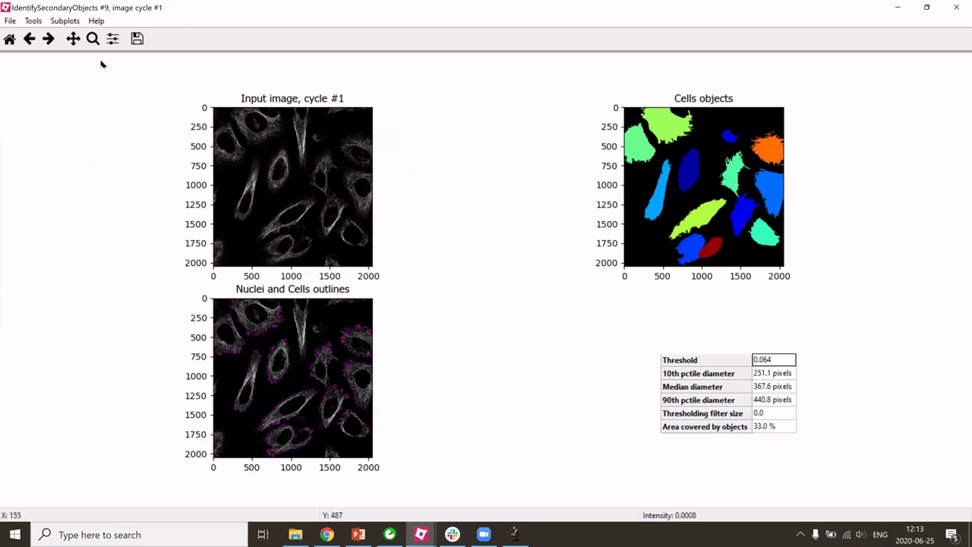
{"action": "left_click", "coordinate": [93, 38]}
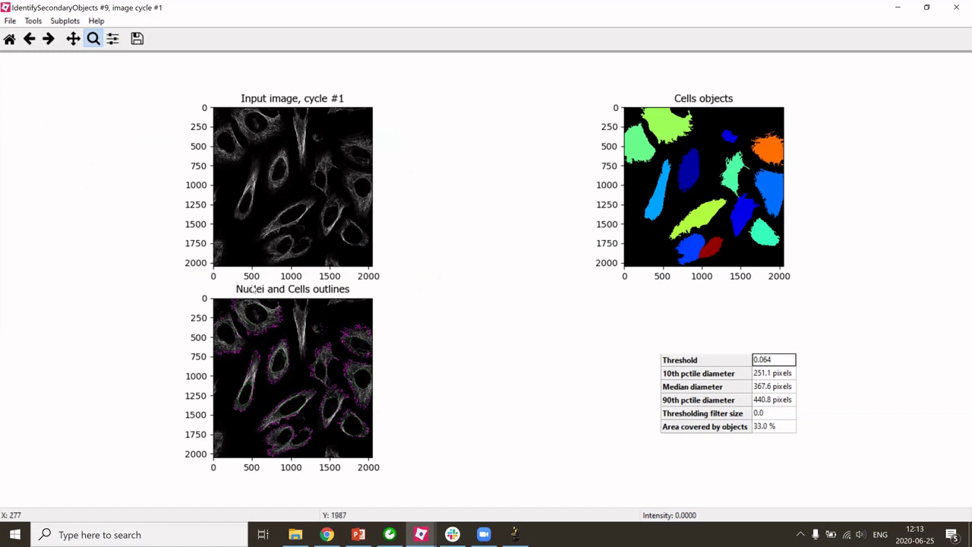
{"action": "left_click", "coordinate": [957, 7]}
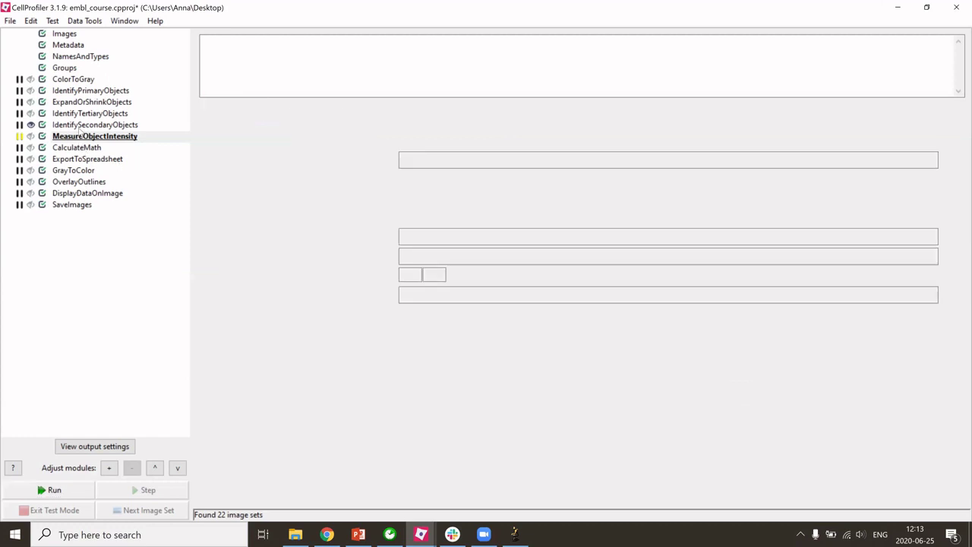
Open the IdentifySecondaryObjects settings and view the available identification methods, leaving Propagation selected.
{"action": "left_click", "coordinate": [79, 127]}
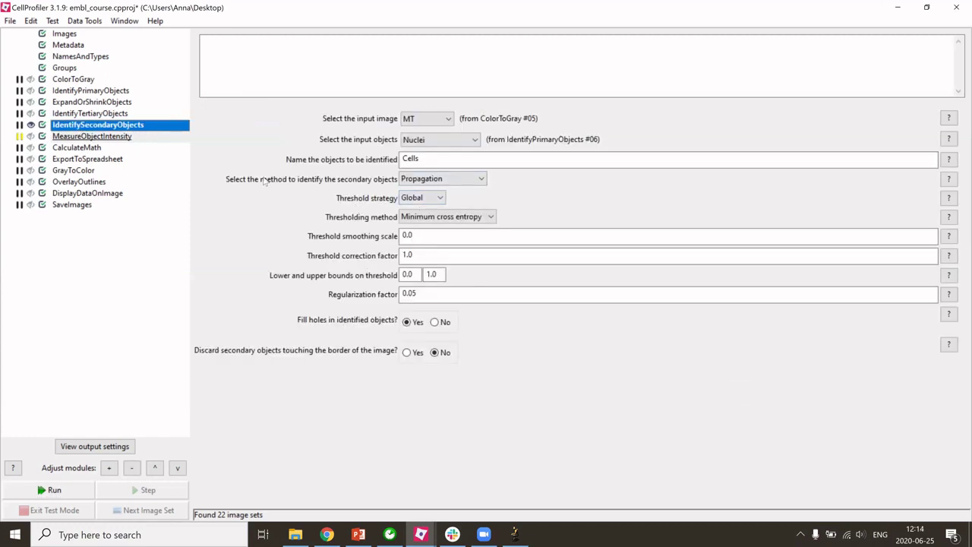
{"action": "left_click", "coordinate": [421, 182]}
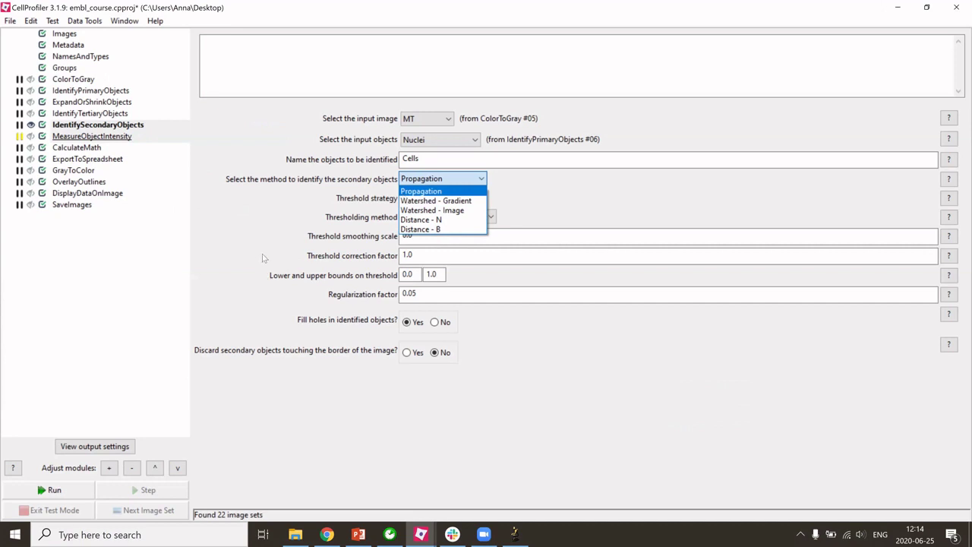
{"action": "left_click", "coordinate": [265, 285]}
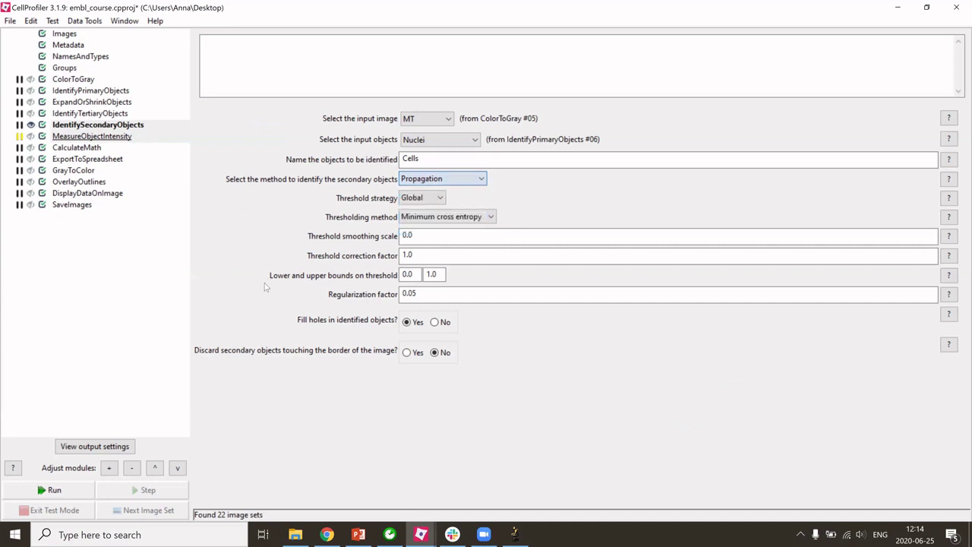
Switch to PowerPoint and review the IdentifySecondaryObjects Options slides comparing the identification methods.
{"action": "left_click", "coordinate": [357, 535]}
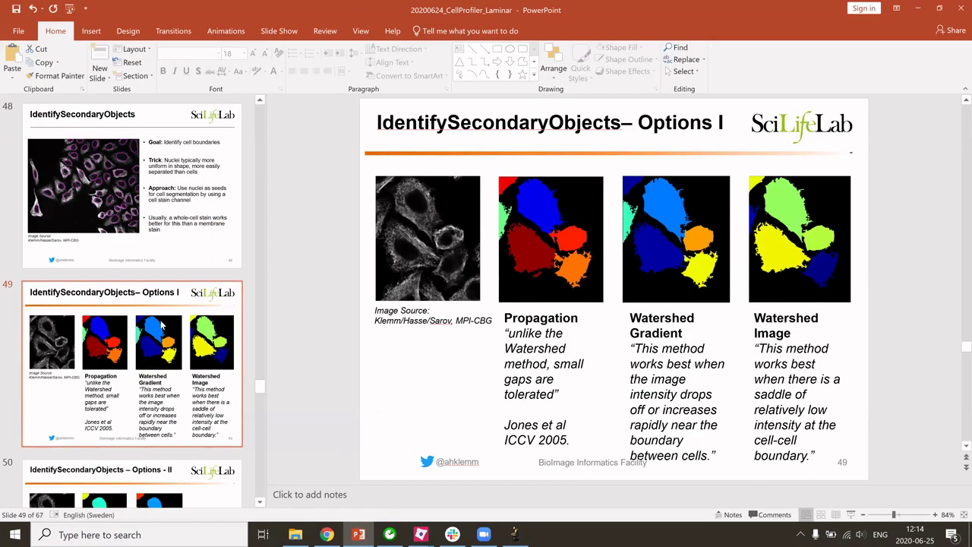
{"action": "scroll", "coordinate": [158, 325], "scroll_direction": "down", "scroll_amount": 2}
{"action": "scroll", "coordinate": [158, 325], "scroll_direction": "down", "scroll_amount": 2}
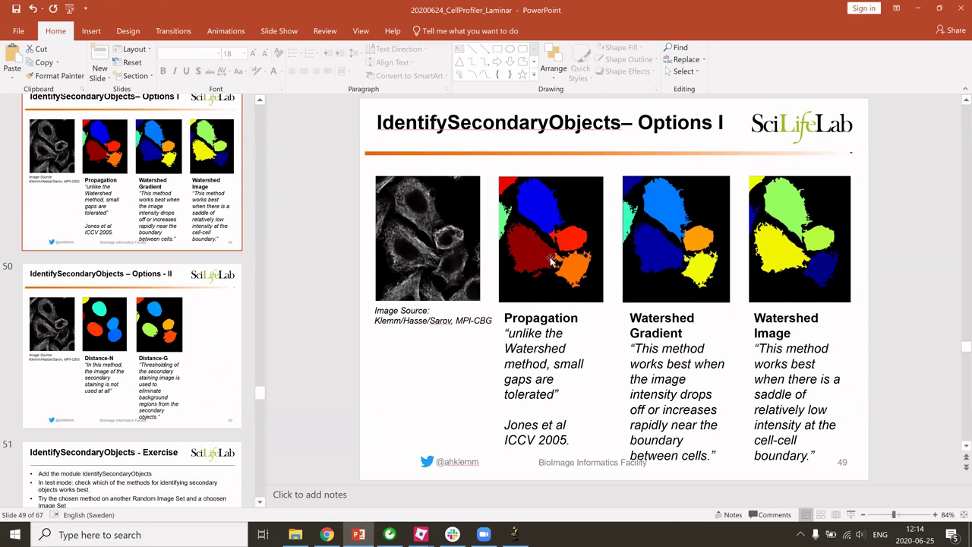
{"action": "scroll", "coordinate": [553, 260], "scroll_direction": "up", "scroll_amount": 1}
{"action": "scroll", "coordinate": [139, 291], "scroll_direction": "down", "scroll_amount": 3}
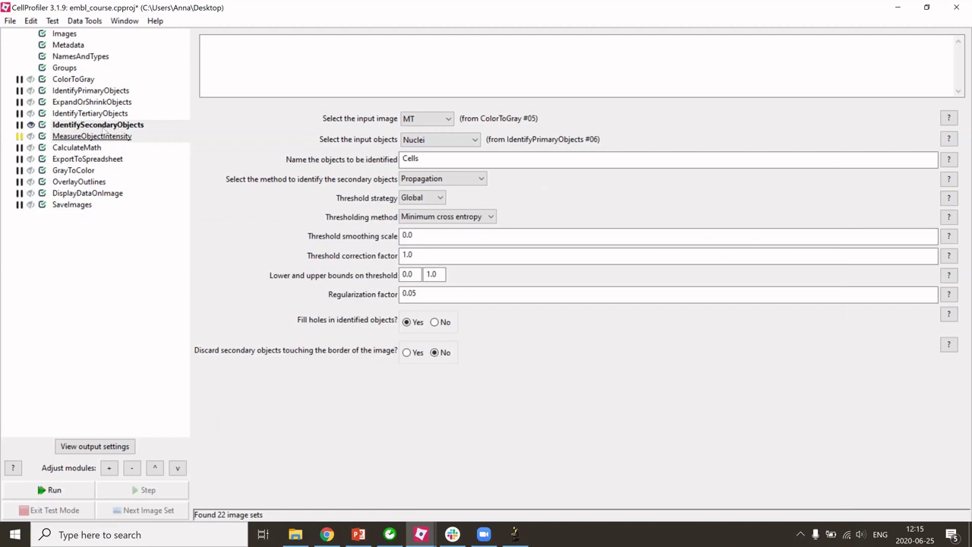
Add an IdentifyTertiaryObjects module after IdentifySecondaryObjects in the CellProfiler pipeline and minimize the module library.
{"action": "left_click", "coordinate": [100, 126]}
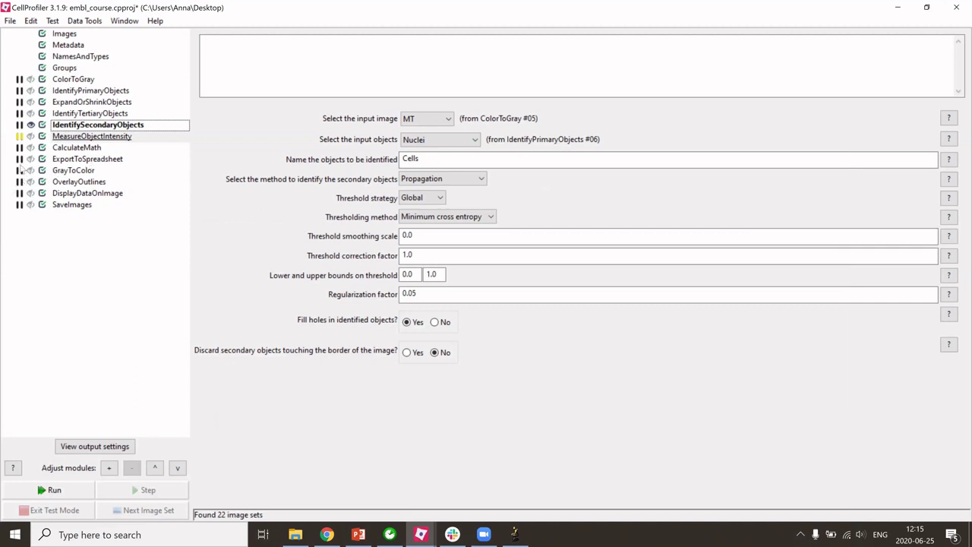
{"action": "left_click", "coordinate": [108, 468]}
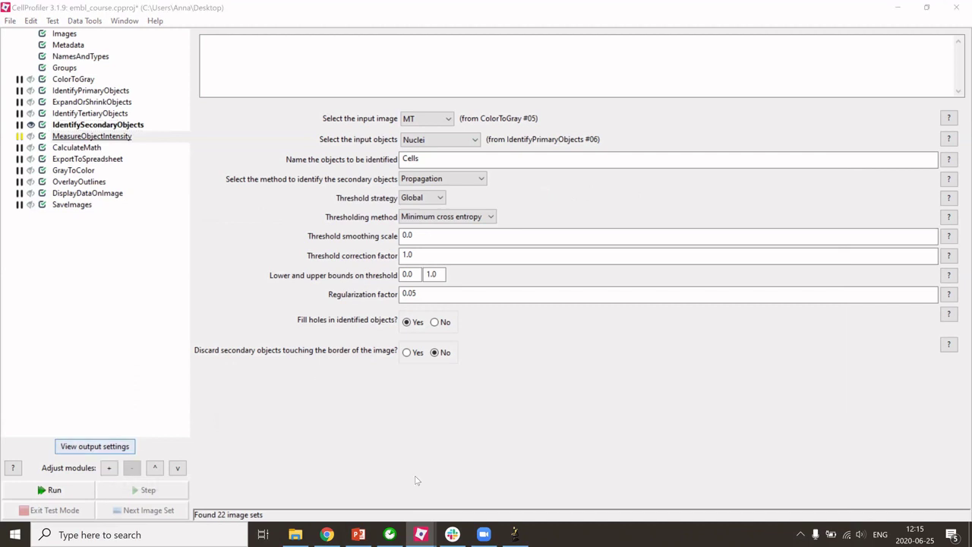
{"action": "mouse_move", "coordinate": [421, 535]}
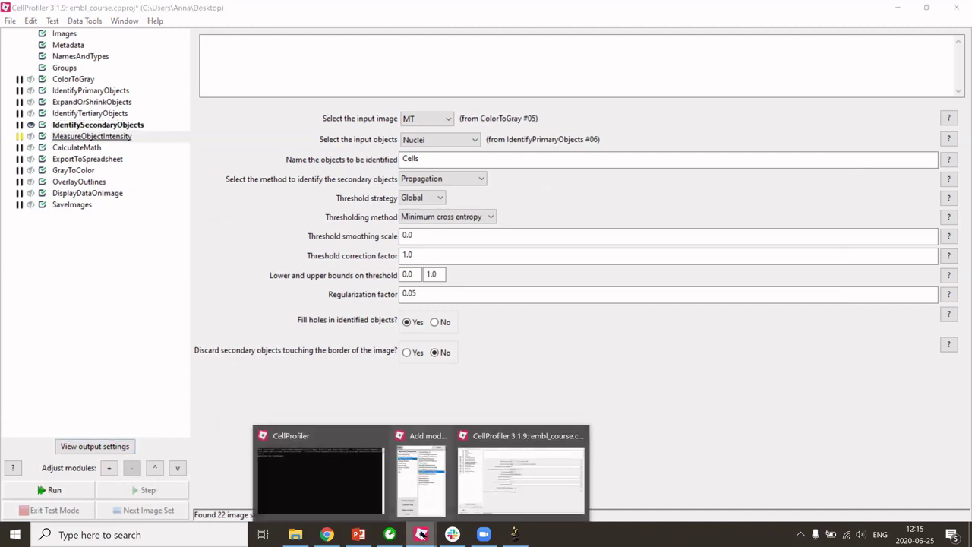
{"action": "left_click", "coordinate": [436, 510]}
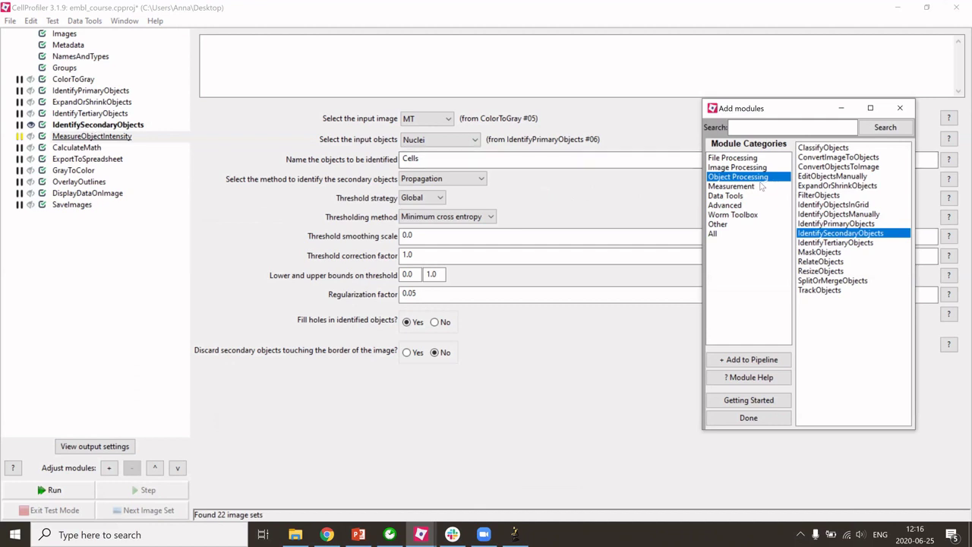
{"action": "left_click", "coordinate": [823, 243]}
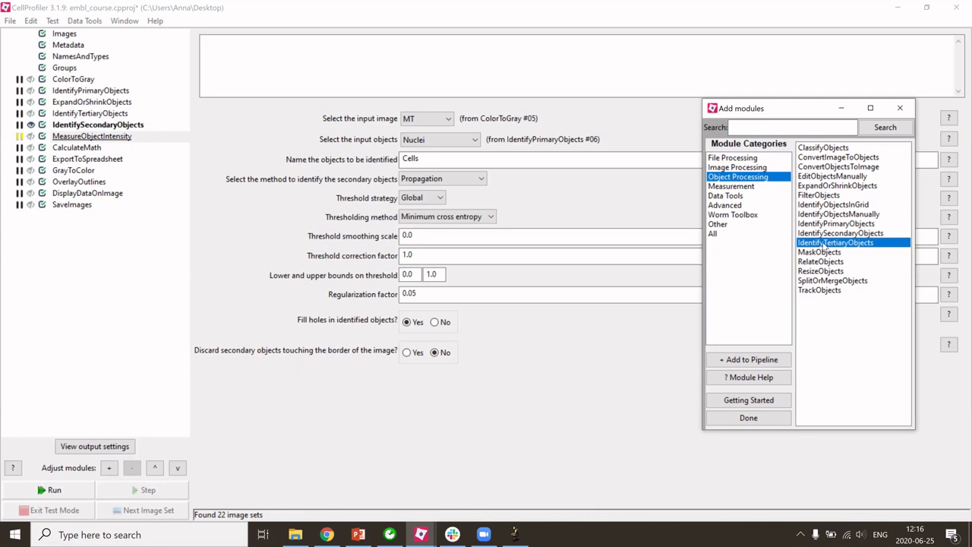
{"action": "double_click", "coordinate": [823, 243]}
{"action": "left_click", "coordinate": [841, 108]}
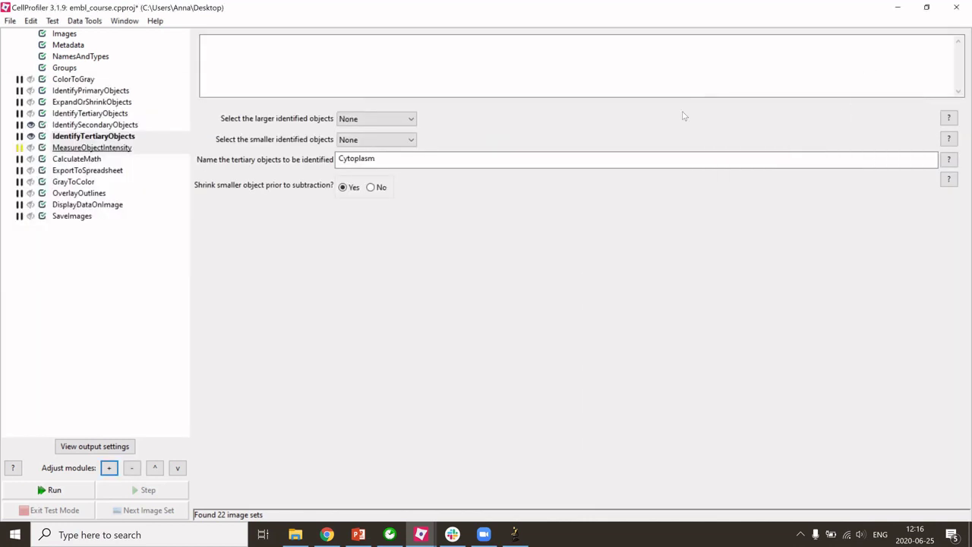
Define Cytoplasm with Cells as the larger and Nuclei as the smaller objects, then step through IdentifyTertiaryObjects and maximize its result.
{"action": "left_click", "coordinate": [357, 120]}
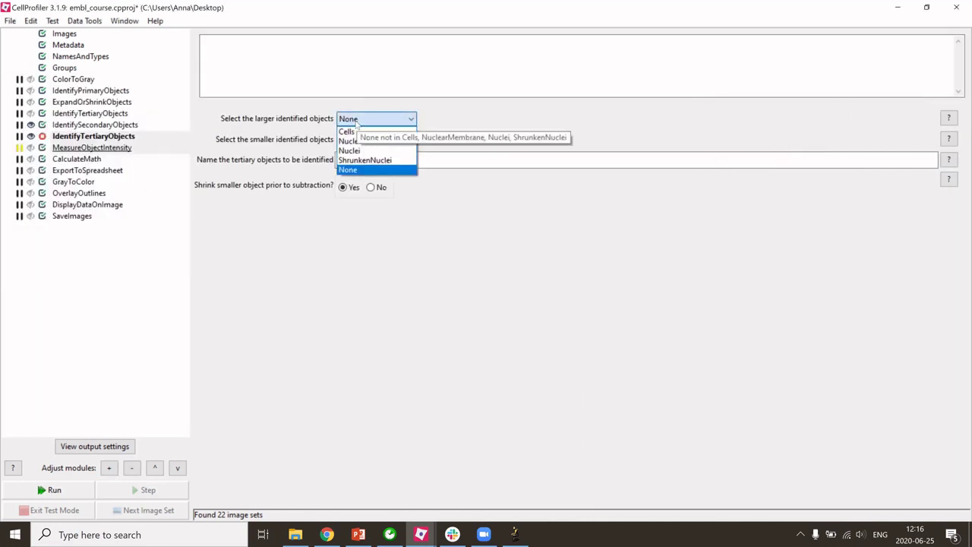
{"action": "left_click", "coordinate": [351, 131]}
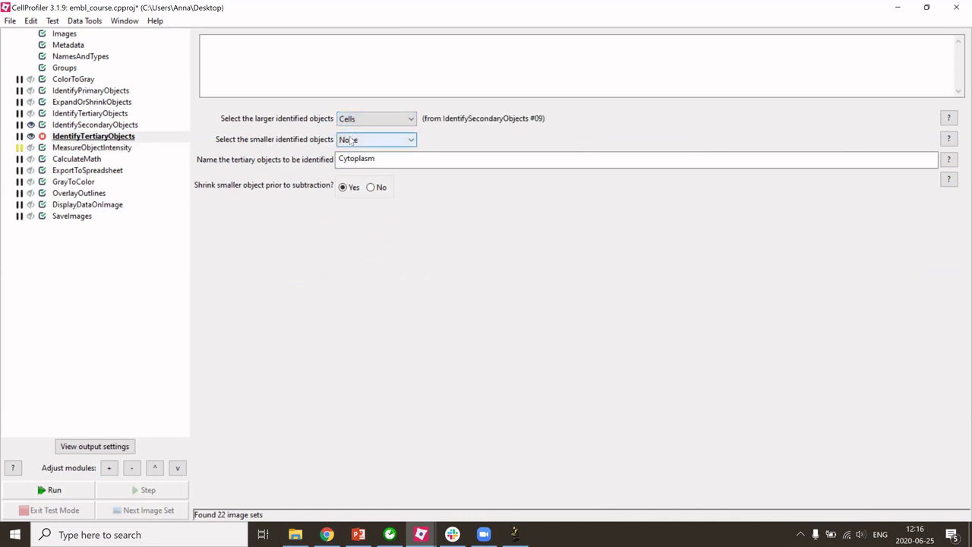
{"action": "left_click", "coordinate": [351, 141]}
{"action": "left_click", "coordinate": [350, 171]}
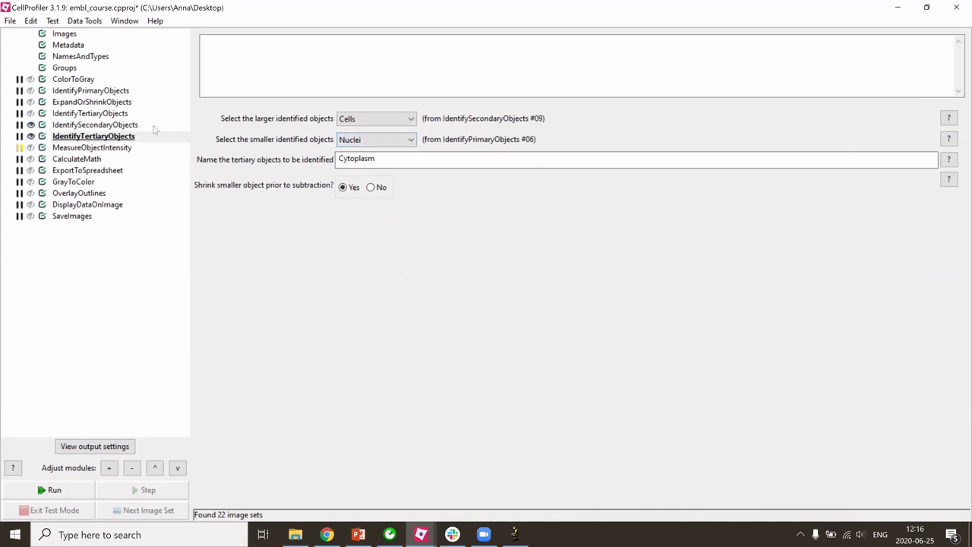
{"action": "left_click", "coordinate": [382, 159]}
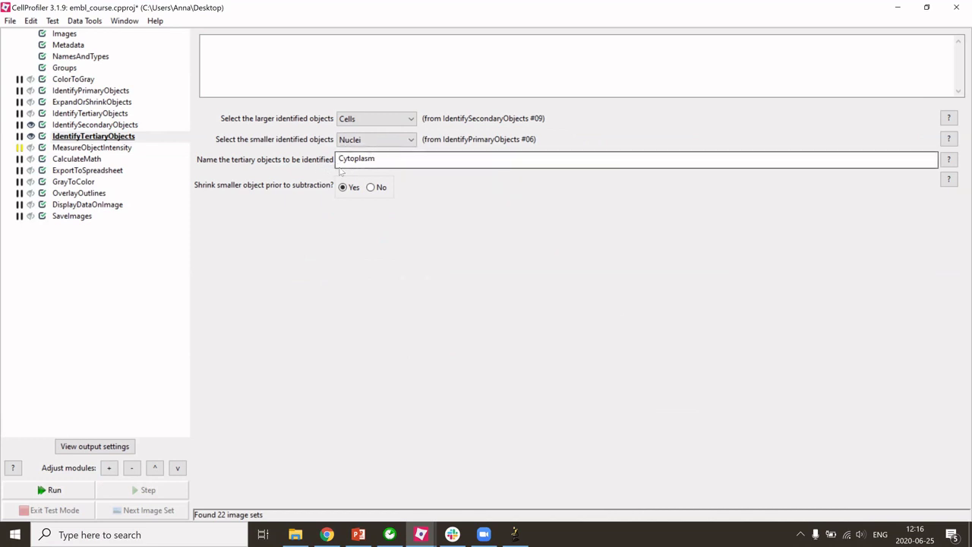
{"action": "left_click", "coordinate": [113, 492]}
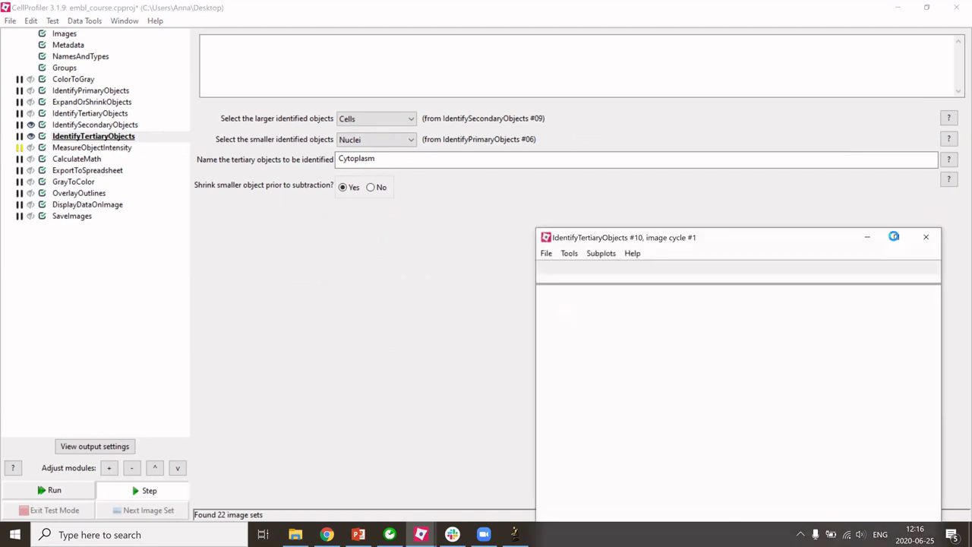
{"action": "left_click", "coordinate": [894, 237]}
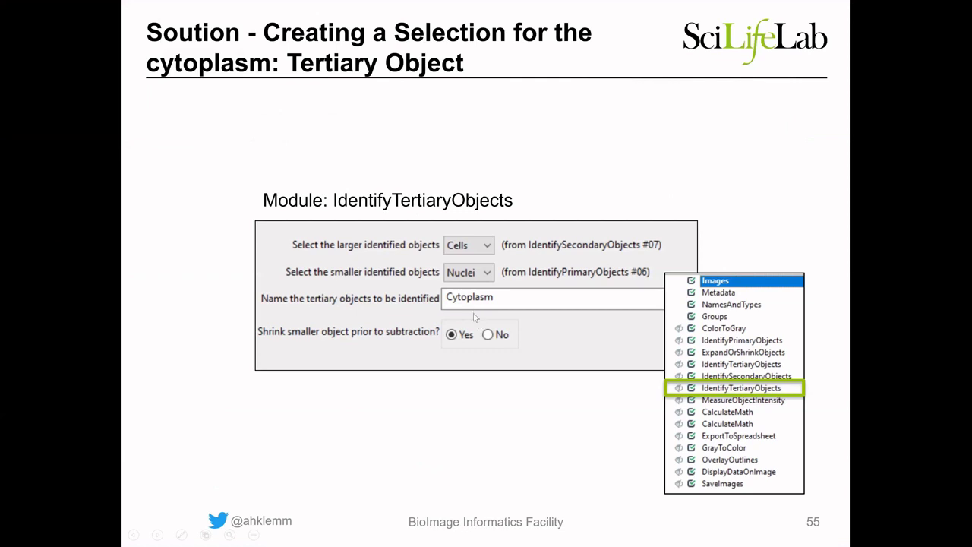
Advance the slide show from the tertiary object solution through Modify MeasureObjectIntensity to the cytoplasm-to-nuclei ratio slide.
{"action": "key", "text": "Right"}
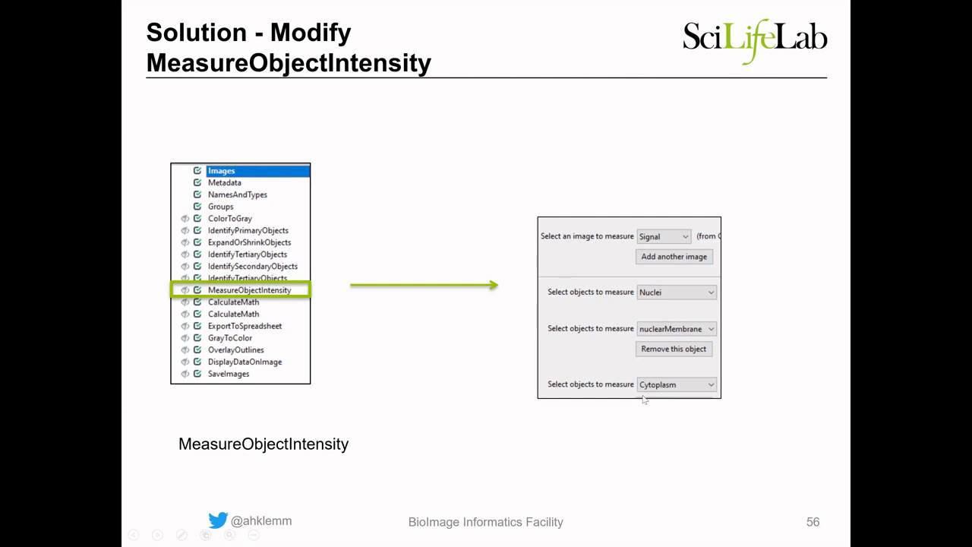
{"action": "left_click", "coordinate": [425, 404]}
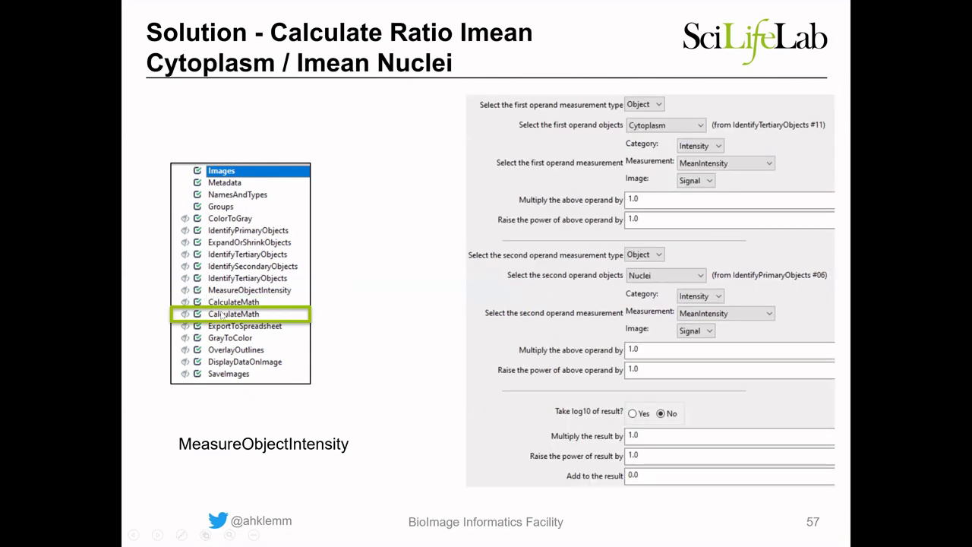